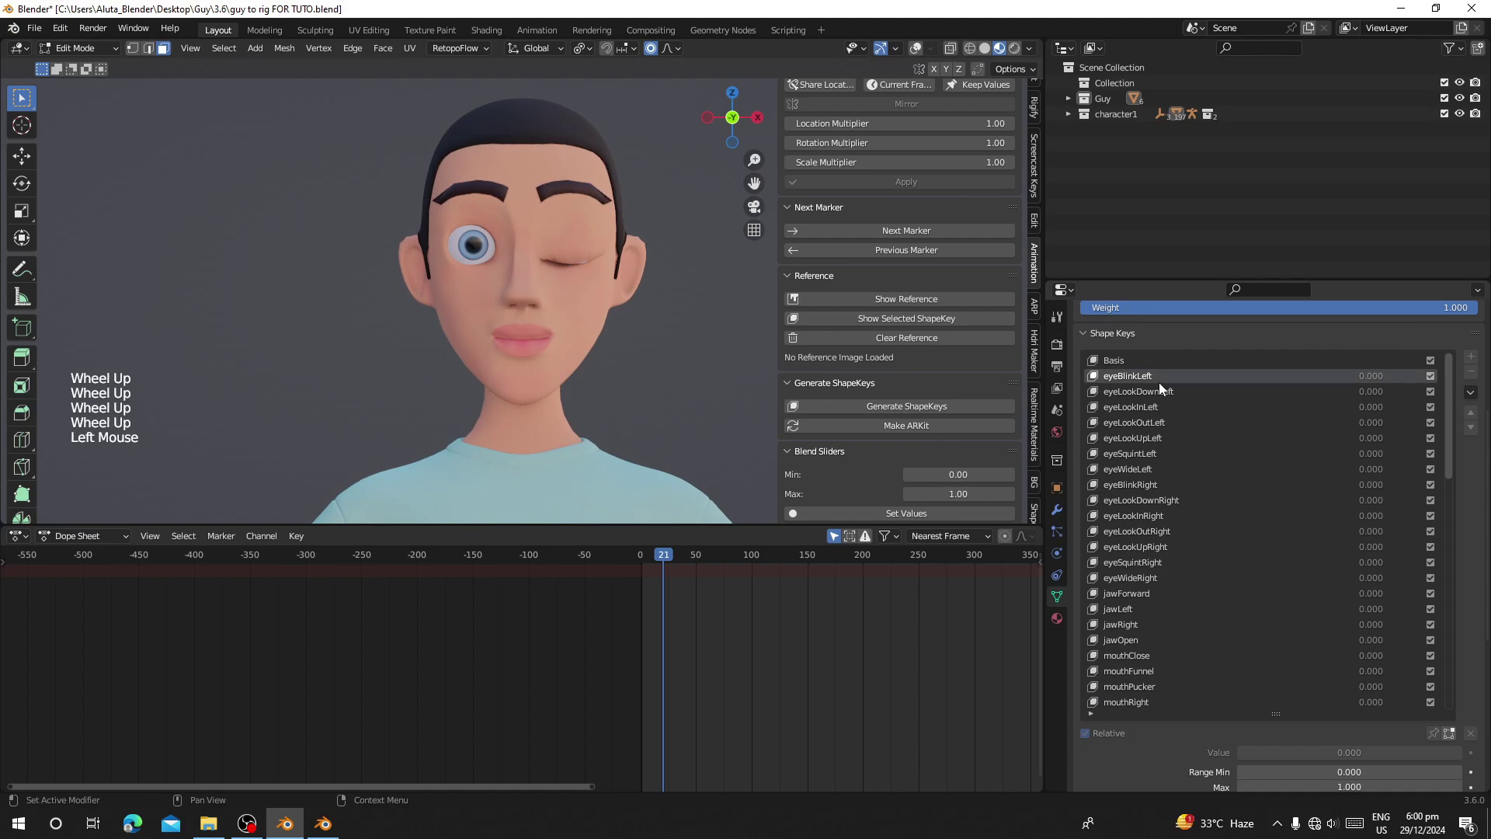
Preview the shape keys in turn: jawOpen, mouth, brow and nose keys, then tongueOut
{"action": "key", "text": "Down"}
{"action": "key", "text": "Down"}
{"action": "key", "text": "Down"}
{"action": "key", "text": "Down"}
{"action": "key", "text": "Down"}
{"action": "key", "text": "Down"}
{"action": "key", "text": "Down"}
{"action": "key", "text": "Down"}
{"action": "key", "text": "Down"}
{"action": "key", "text": "Down"}
{"action": "key", "text": "Down"}
{"action": "key", "text": "Down"}
{"action": "key", "text": "Down"}
{"action": "key", "text": "Down"}
{"action": "key", "text": "Down"}
{"action": "key", "text": "Down"}
{"action": "key", "text": "Down"}
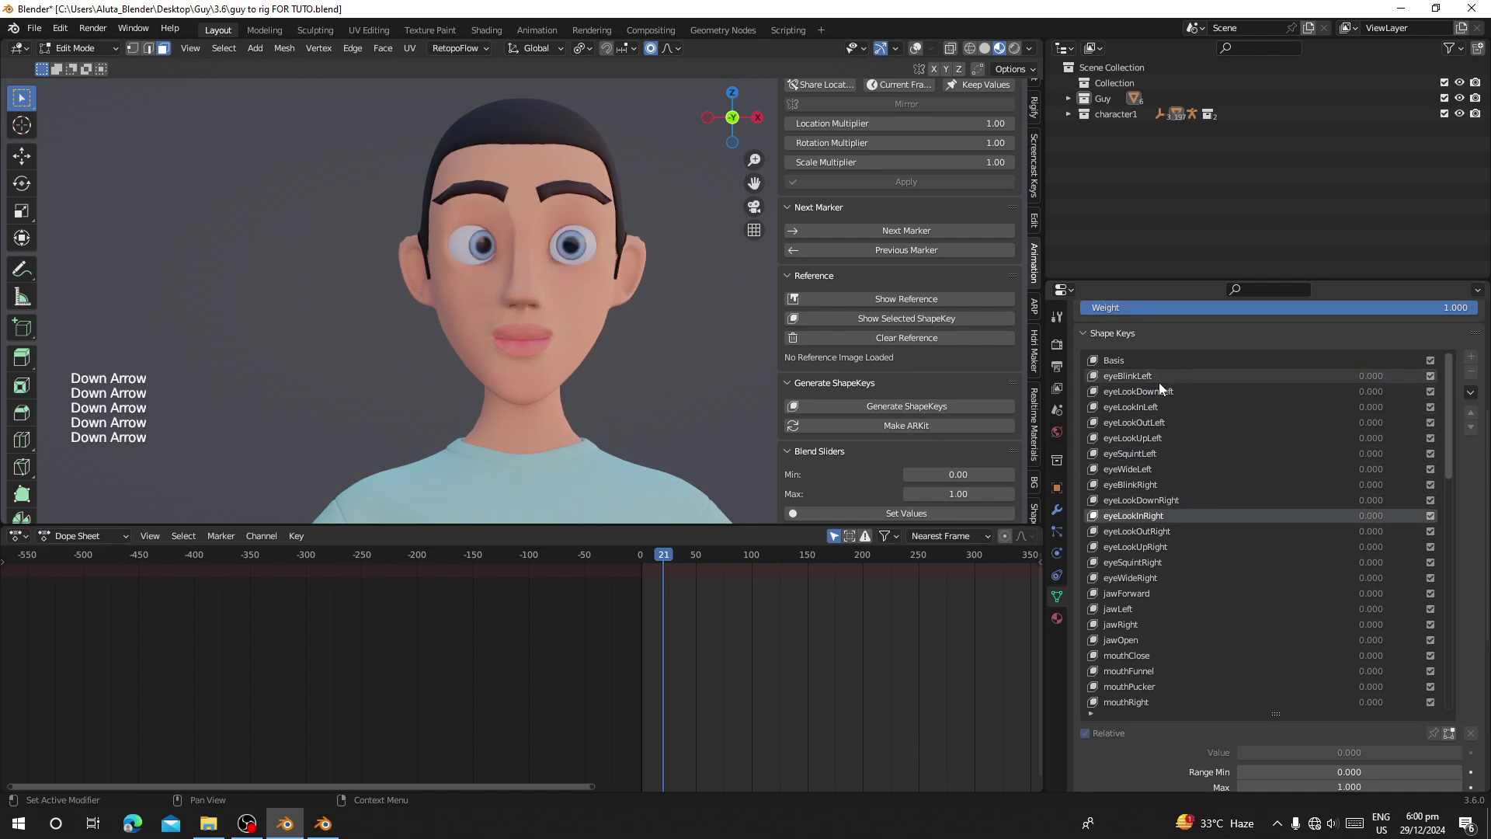
{"action": "key", "text": "Down"}
{"action": "key", "text": "Down"}
{"action": "key", "text": "Down"}
{"action": "key", "text": "Down"}
{"action": "key", "text": "Down"}
{"action": "key", "text": "Down"}
{"action": "key", "text": "Down"}
{"action": "key", "text": "Down"}
{"action": "key", "text": "Down"}
{"action": "key", "text": "Down"}
{"action": "key", "text": "Down"}
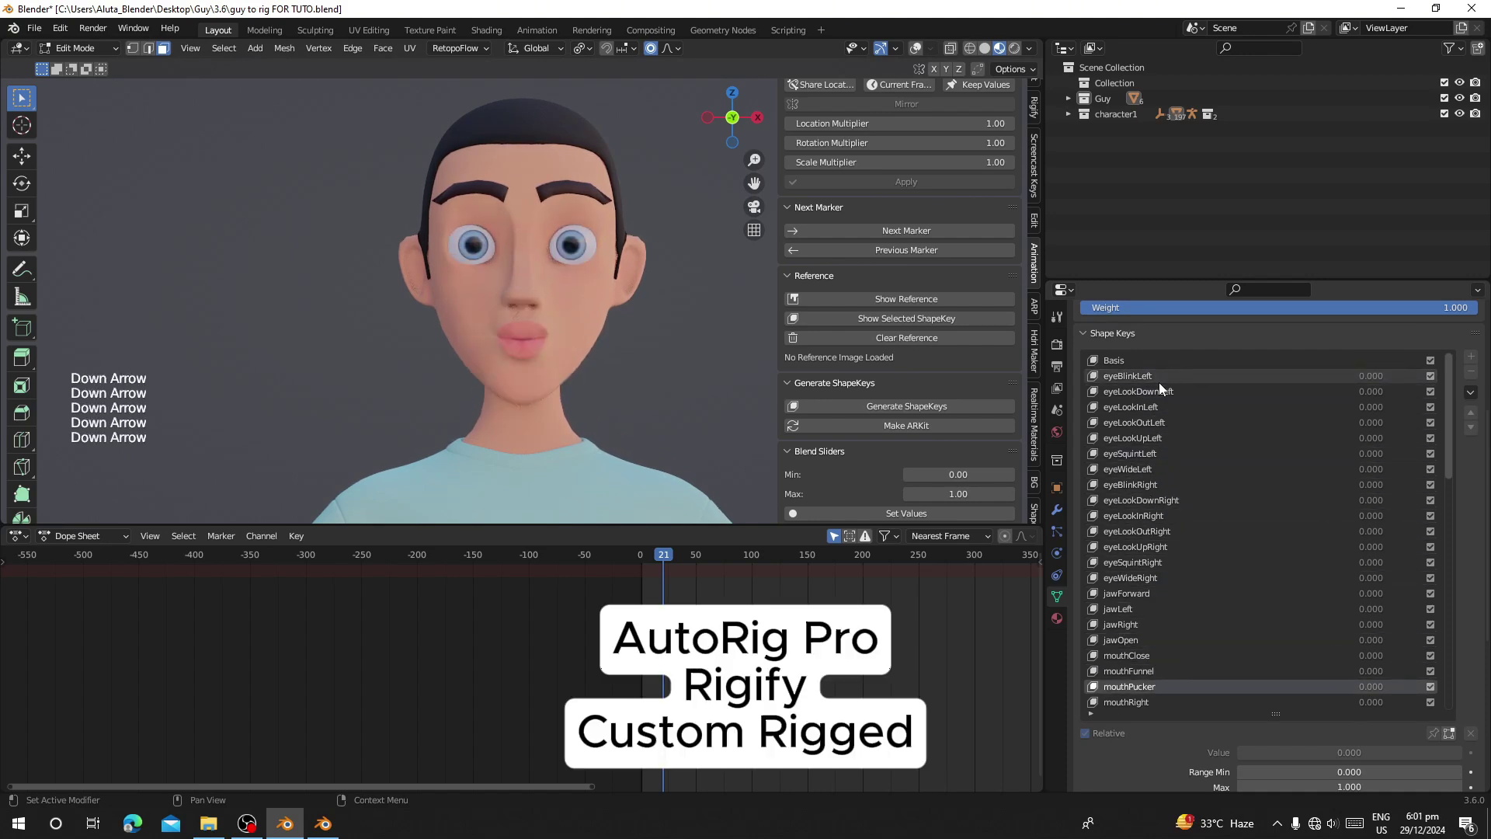
{"action": "key", "text": "Down"}
{"action": "key", "text": "Down"}
{"action": "key", "text": "Down"}
{"action": "key", "text": "Down"}
{"action": "key", "text": "Down"}
{"action": "key", "text": "Down"}
{"action": "key", "text": "Down"}
{"action": "key", "text": "Down"}
{"action": "key", "text": "Down"}
{"action": "key", "text": "Down"}
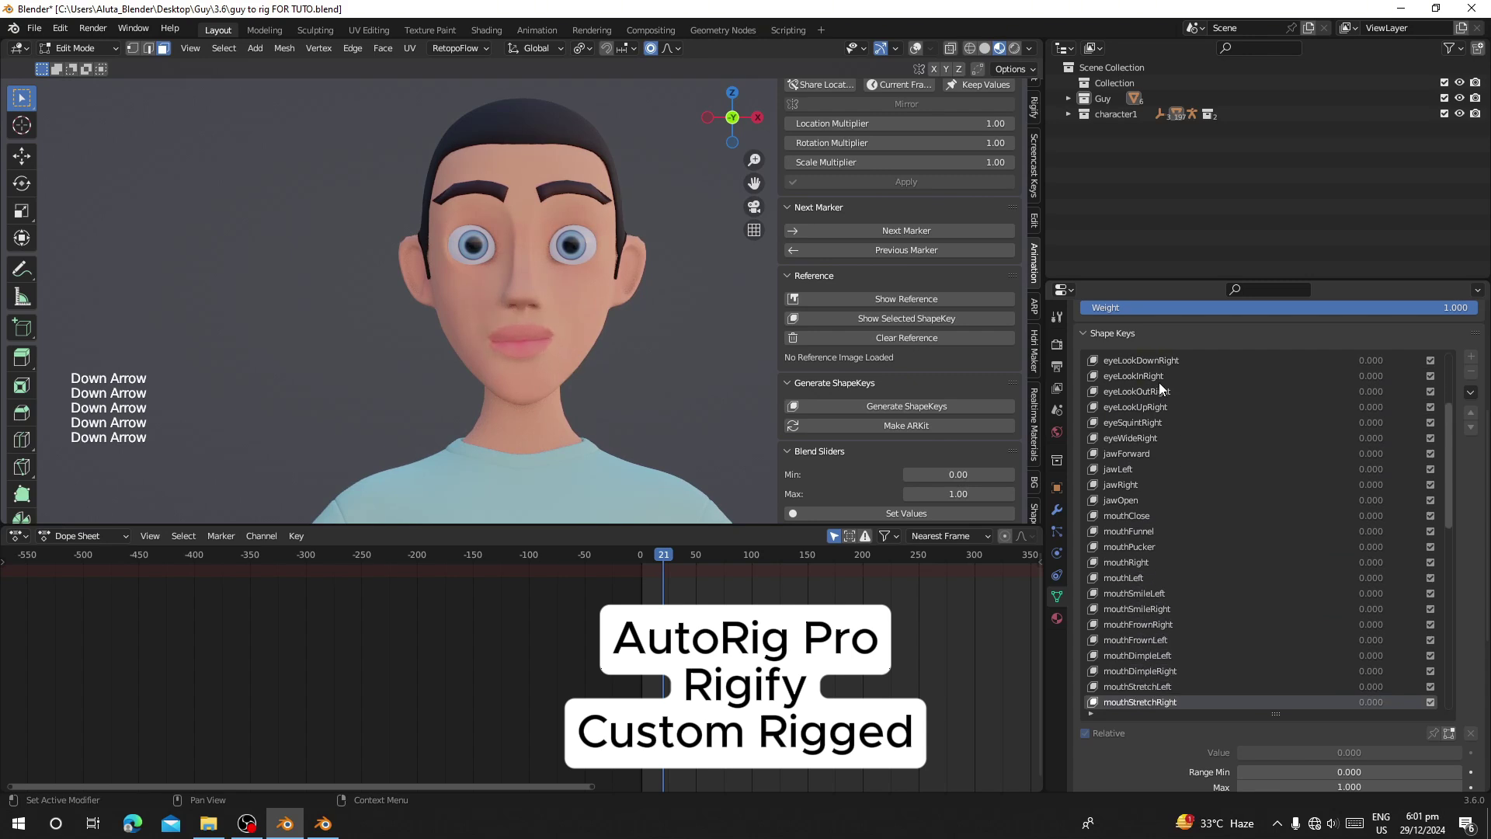
{"action": "key", "text": "Down"}
{"action": "key", "text": "Down"}
{"action": "key", "text": "Down"}
{"action": "key", "text": "Down"}
{"action": "key", "text": "Down"}
{"action": "key", "text": "Down"}
{"action": "key", "text": "Down"}
{"action": "key", "text": "Down"}
{"action": "key", "text": "Down"}
{"action": "key", "text": "Down"}
{"action": "key", "text": "Down"}
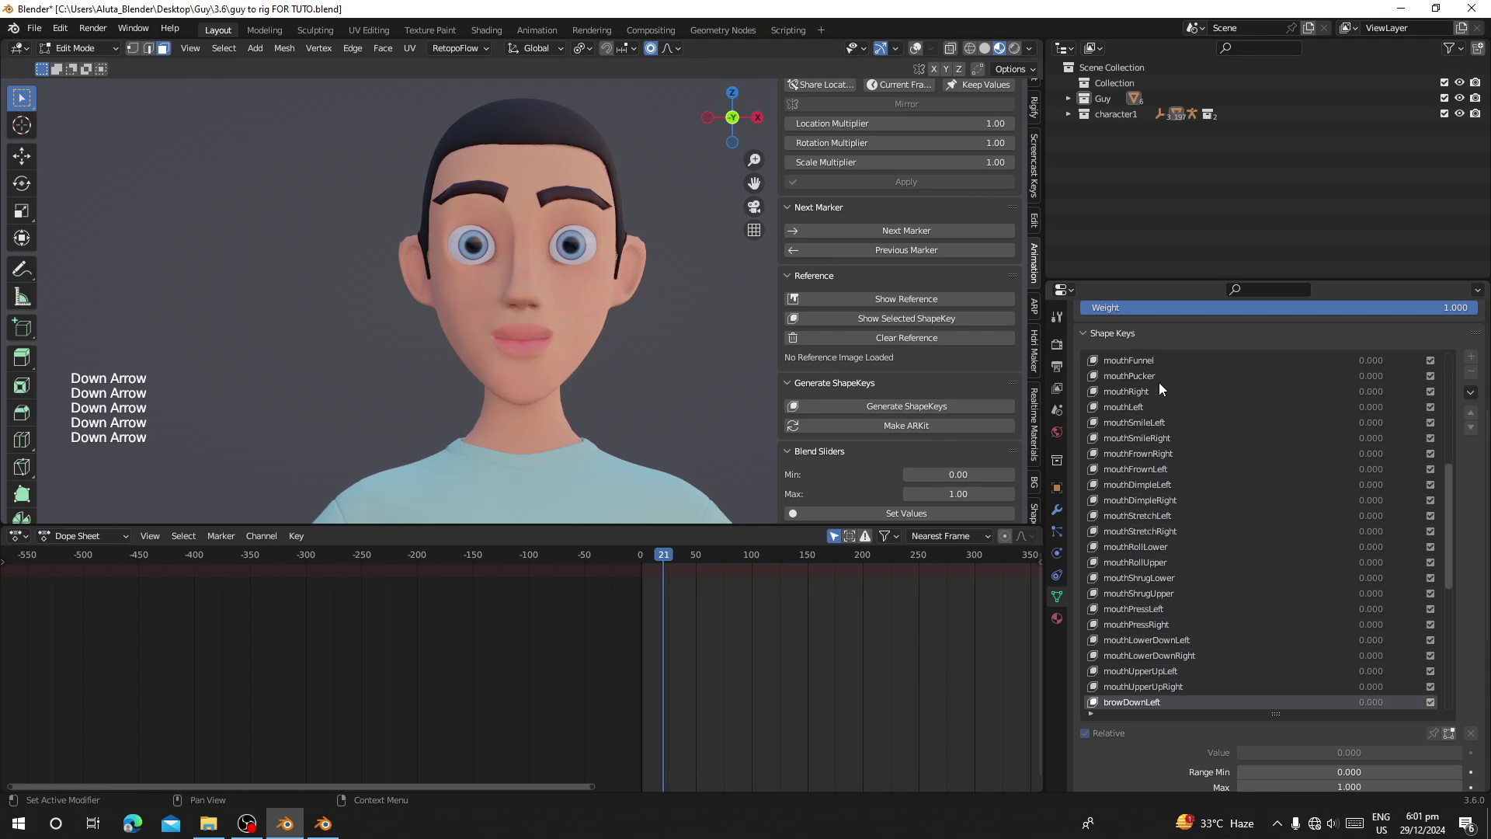
{"action": "key", "text": "Down"}
{"action": "key", "text": "Down"}
{"action": "key", "text": "Down"}
{"action": "key", "text": "Down"}
{"action": "key", "text": "Down"}
{"action": "key", "text": "Down"}
{"action": "key", "text": "Down"}
{"action": "key", "text": "Down"}
{"action": "key", "text": "Down"}
{"action": "key", "text": "Down"}
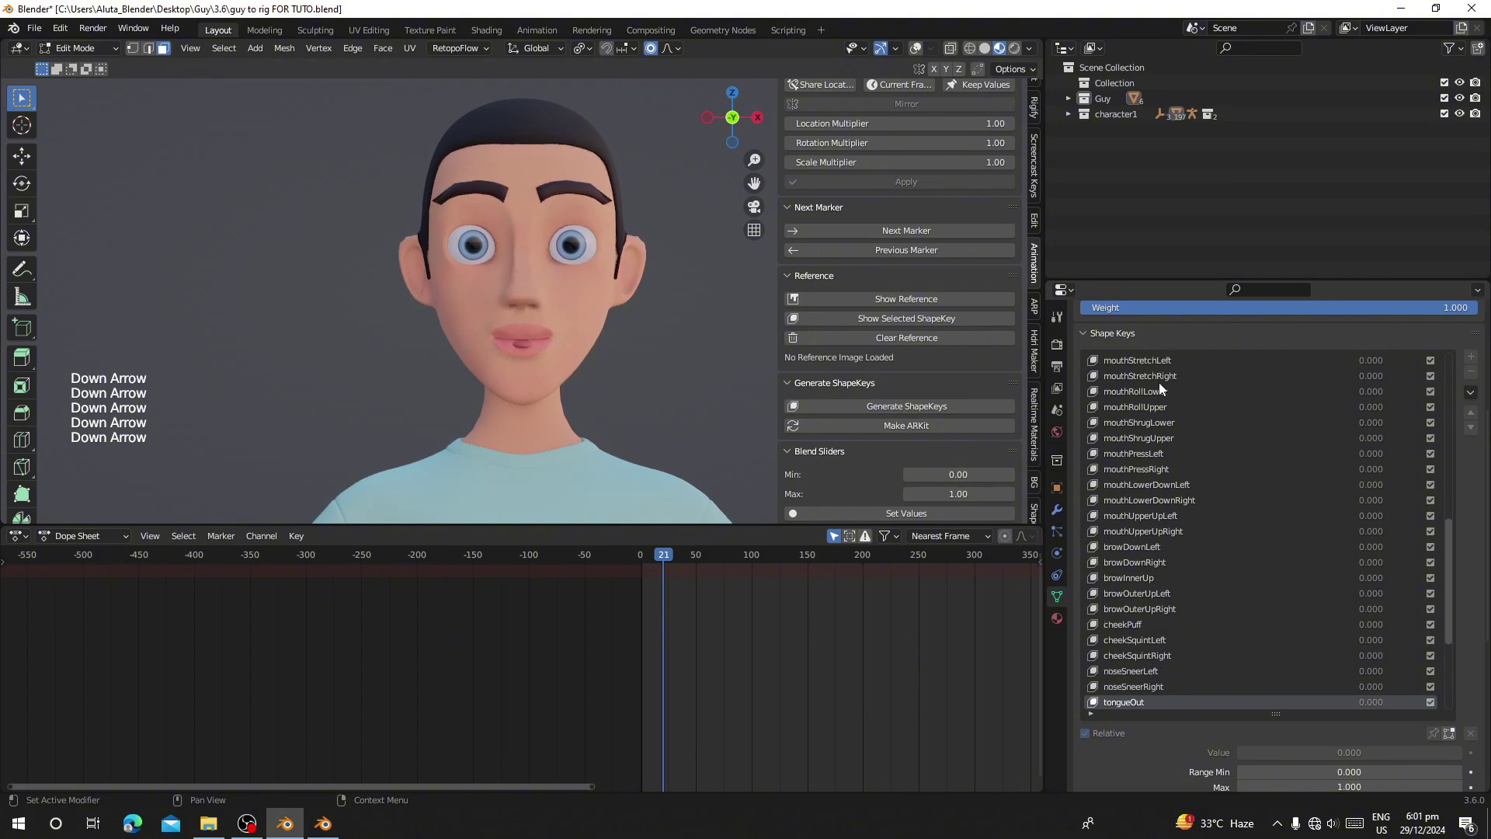
{"action": "key", "text": "Down"}
{"action": "key", "text": "Down"}
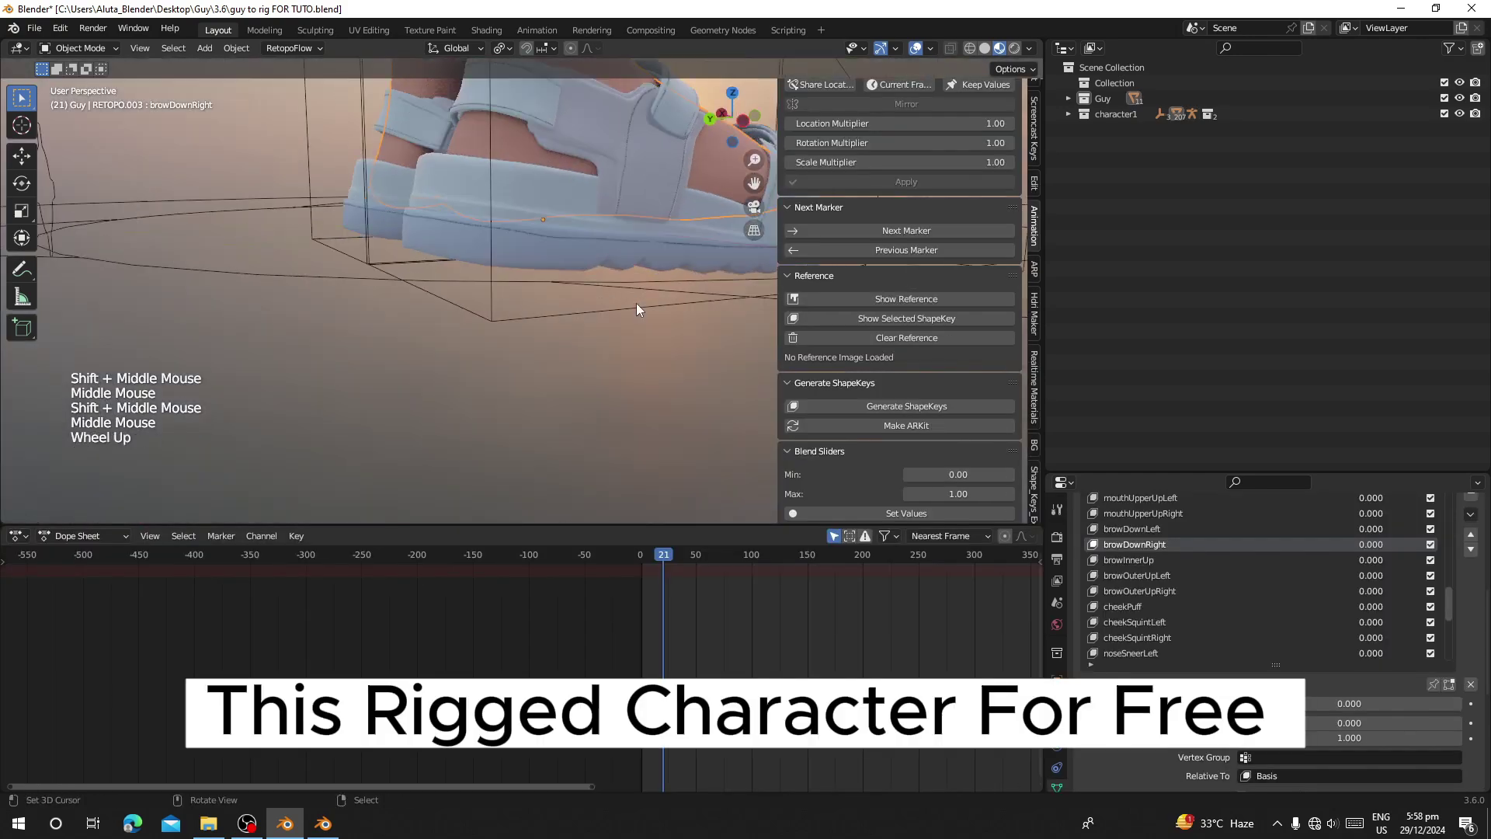
Orbit and pan into a perspective view of the character
{"action": "middle_click_drag", "start_coordinate": [639, 310], "coordinate": [334, 440]}
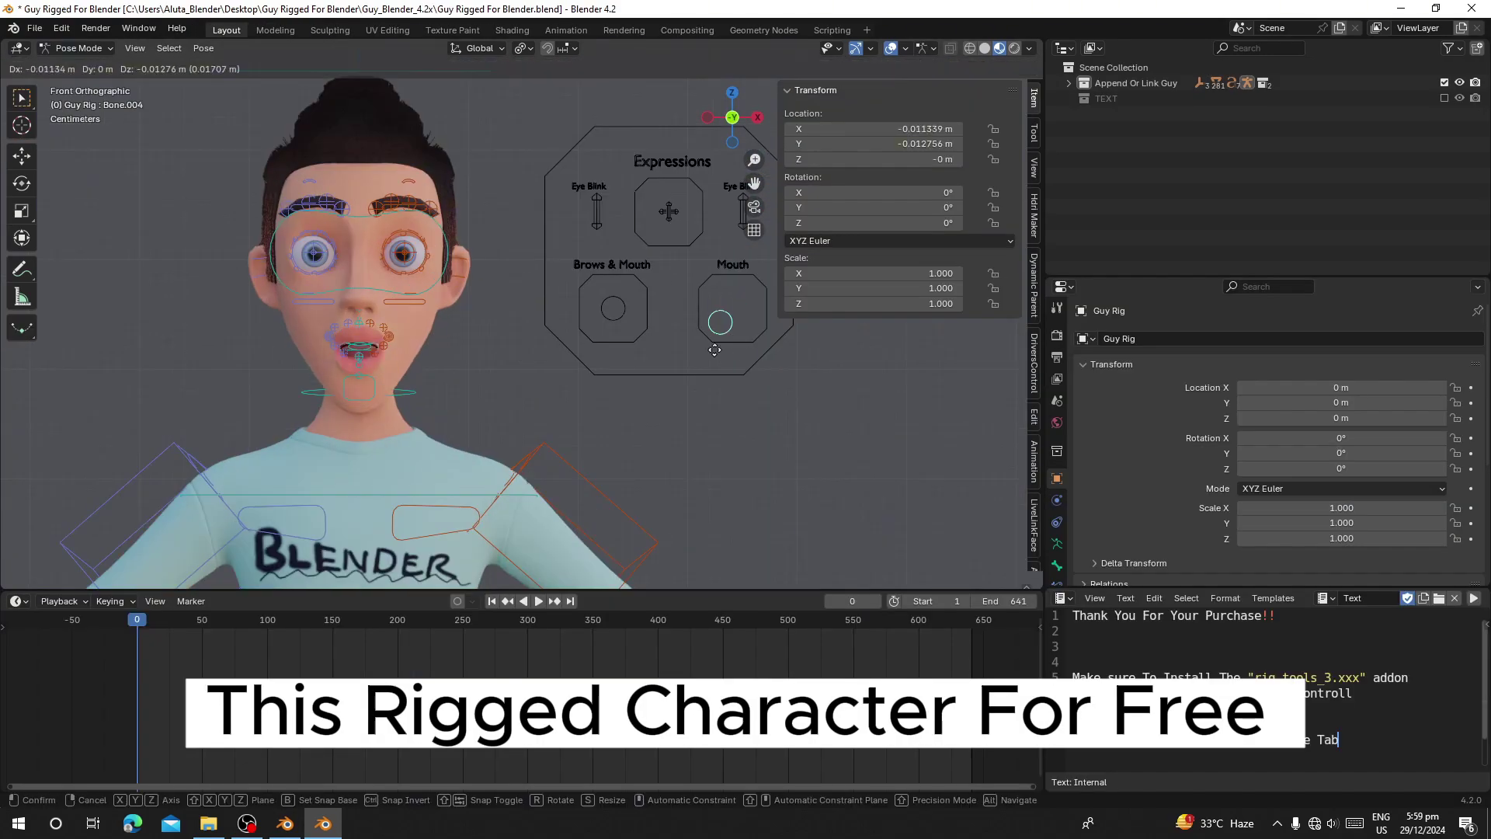
{"action": "mouse_move", "coordinate": [699, 217]}
{"action": "left_mouse_down"}
{"action": "mouse_move", "coordinate": [741, 219]}
{"action": "mouse_move", "coordinate": [677, 217]}
{"action": "left_mouse_up"}
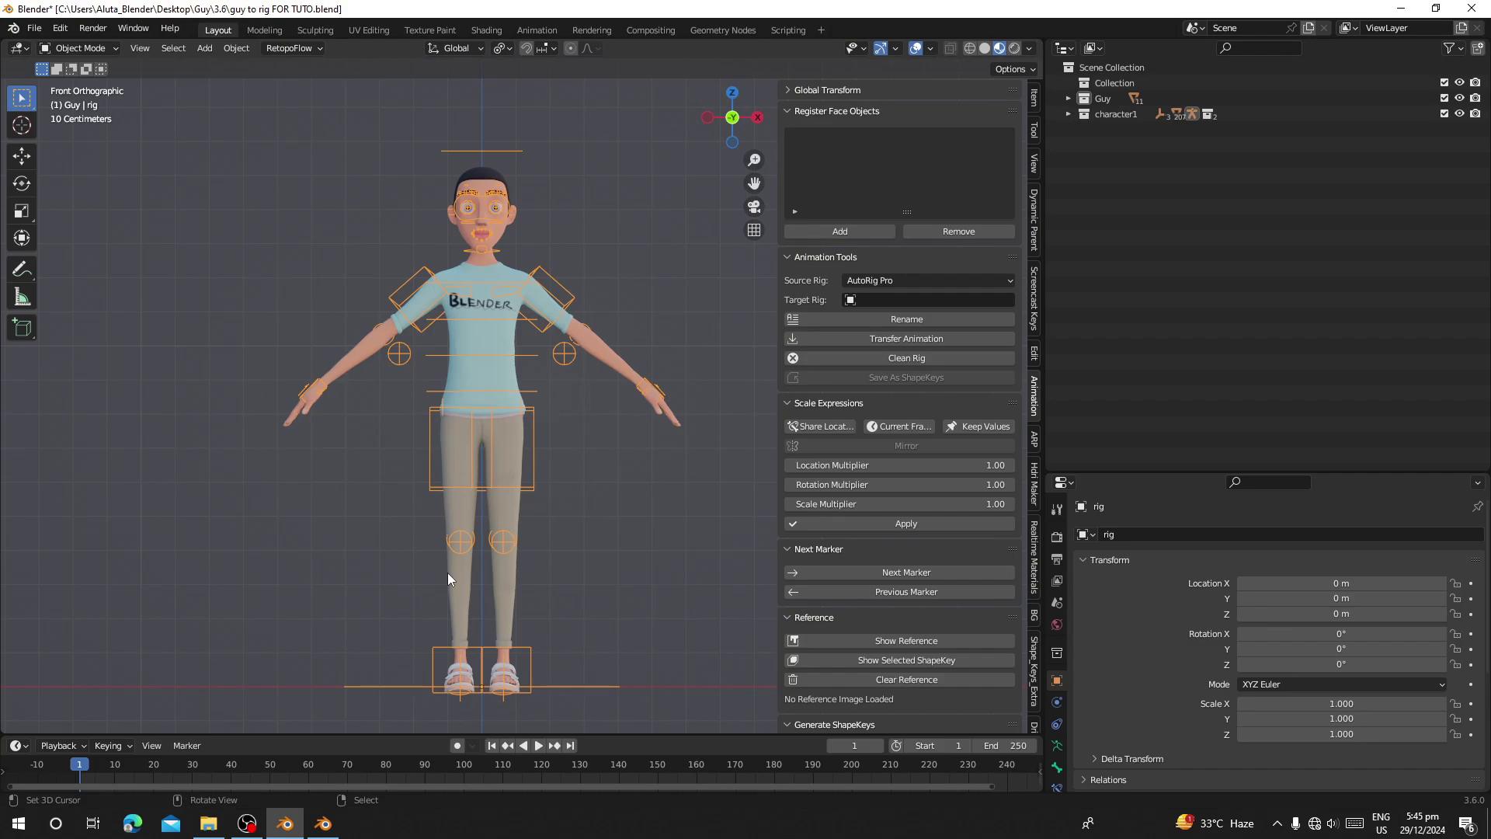
{"action": "middle_click_drag", "start_coordinate": [447, 578], "coordinate": [451, 565], "text": "shift"}
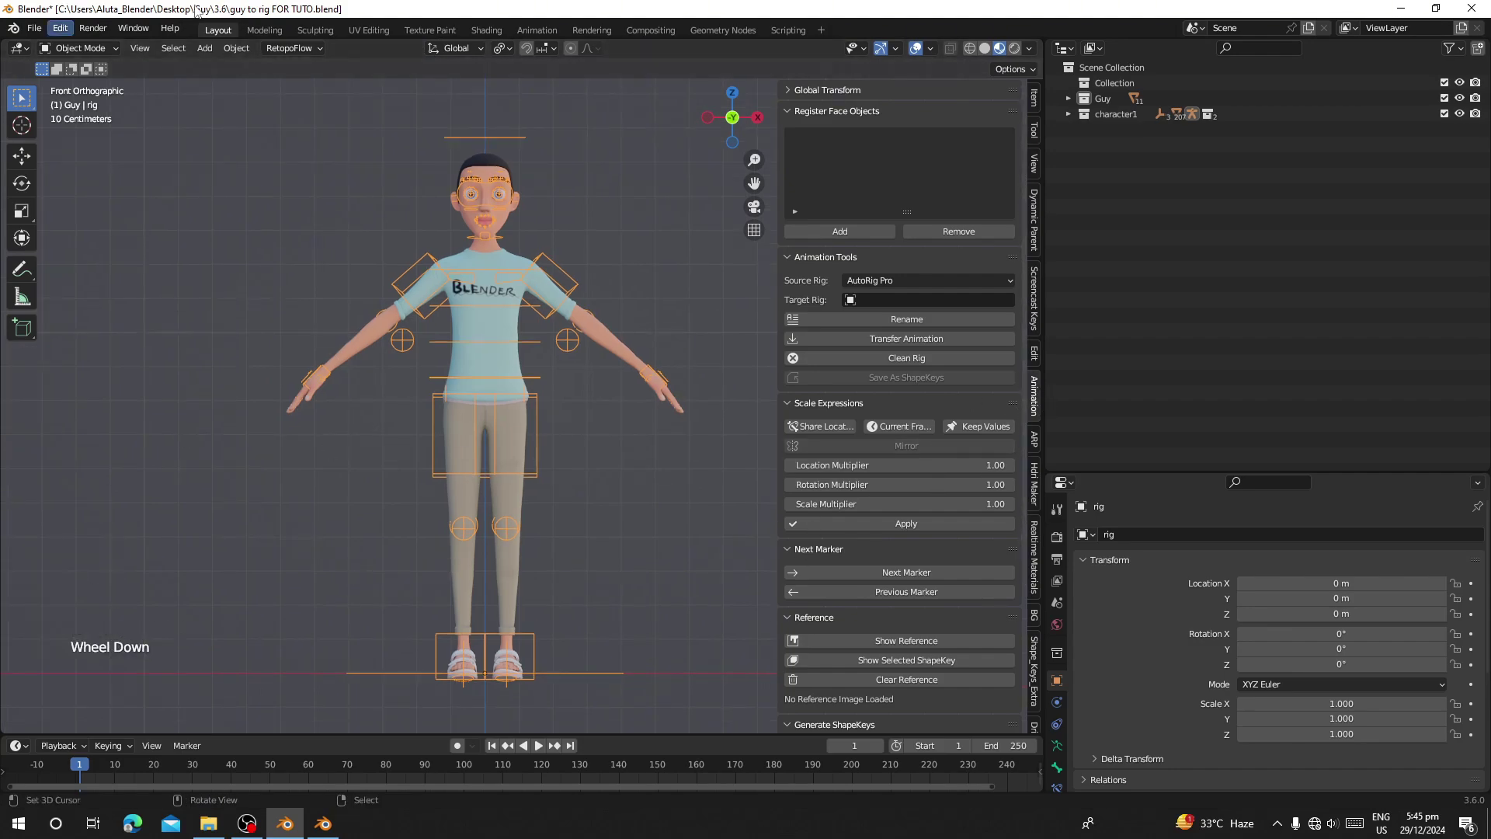
{"action": "middle_click_drag", "start_coordinate": [426, 137], "coordinate": [490, 341]}
{"action": "scroll", "coordinate": [467, 367], "scroll_direction": "up", "scroll_amount": 2}
{"action": "middle_click_drag", "start_coordinate": [489, 341], "coordinate": [505, 423], "text": "shift"}
Select the rig, rename it to R_ShapeKeys as the target rig, and zoom in on the head
{"action": "right_click", "coordinate": [548, 313]}
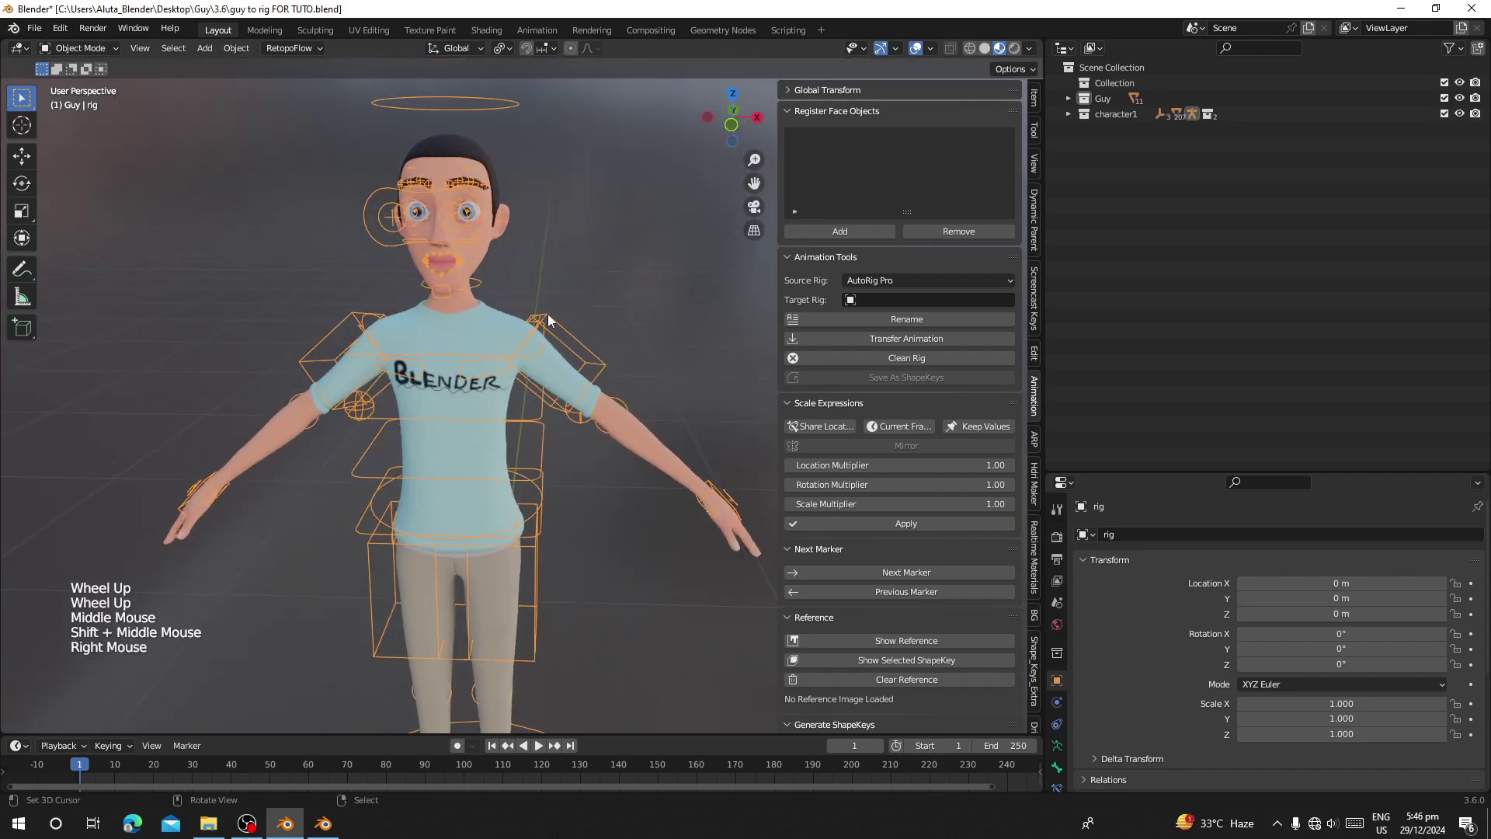
{"action": "right_click", "coordinate": [548, 314]}
{"action": "middle_click_drag", "start_coordinate": [547, 314], "coordinate": [469, 314]}
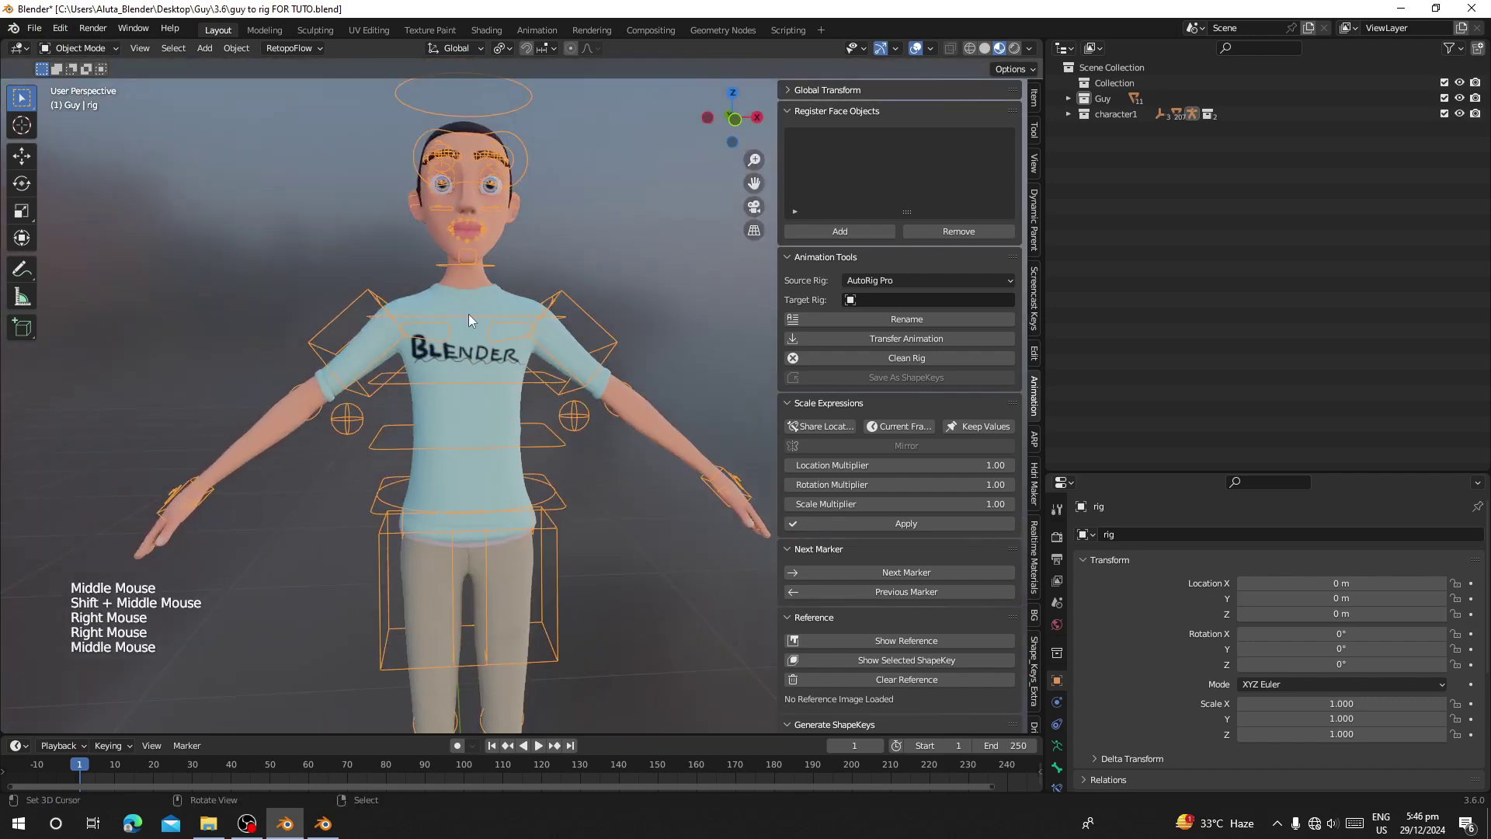
{"action": "left_click", "coordinate": [876, 317]}
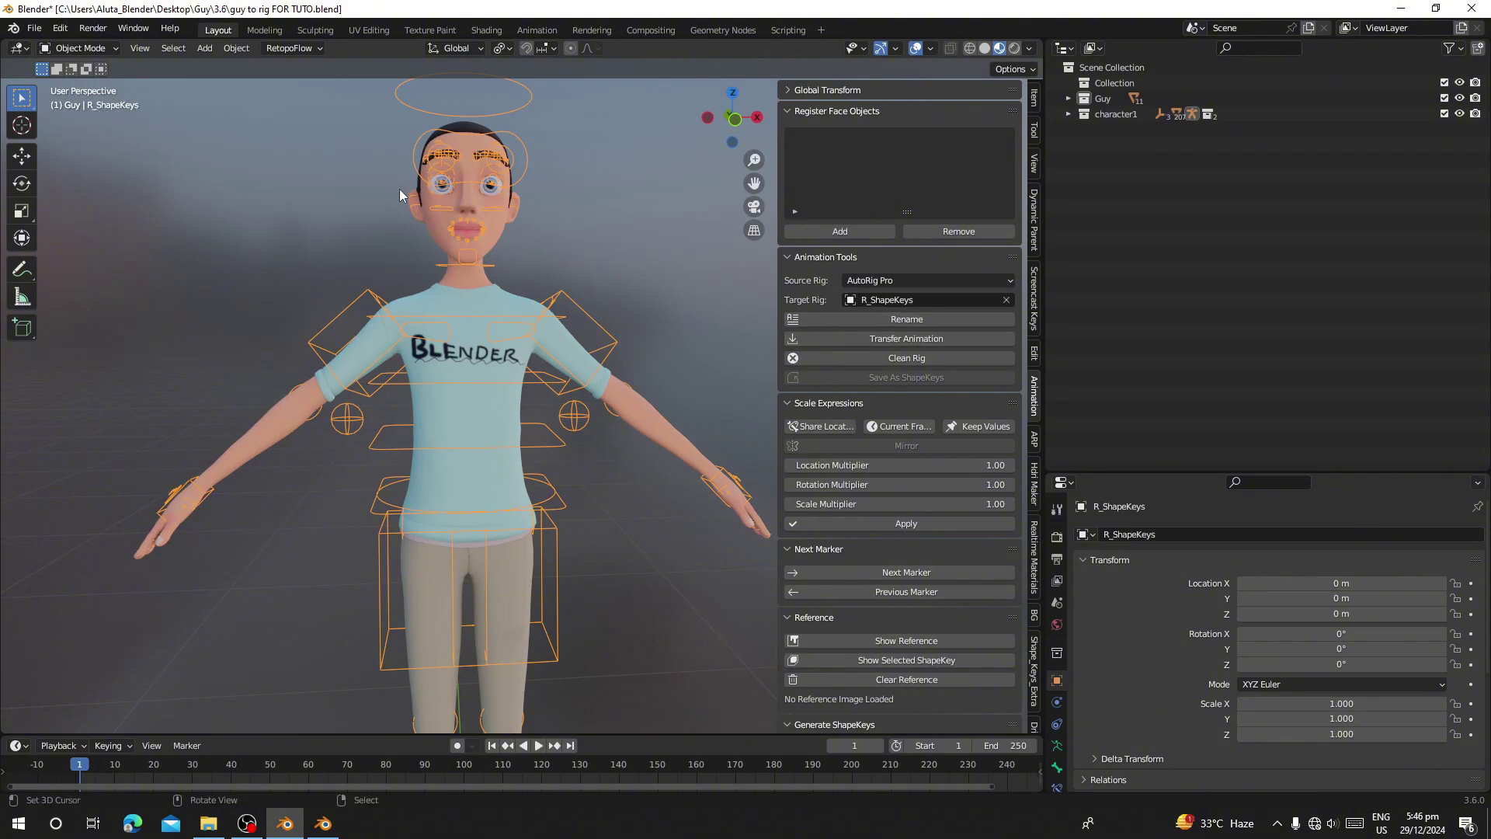
{"action": "middle_click_drag", "start_coordinate": [503, 262], "coordinate": [504, 413], "text": "shift"}
{"action": "scroll", "coordinate": [503, 413], "scroll_direction": "up", "scroll_amount": 2}
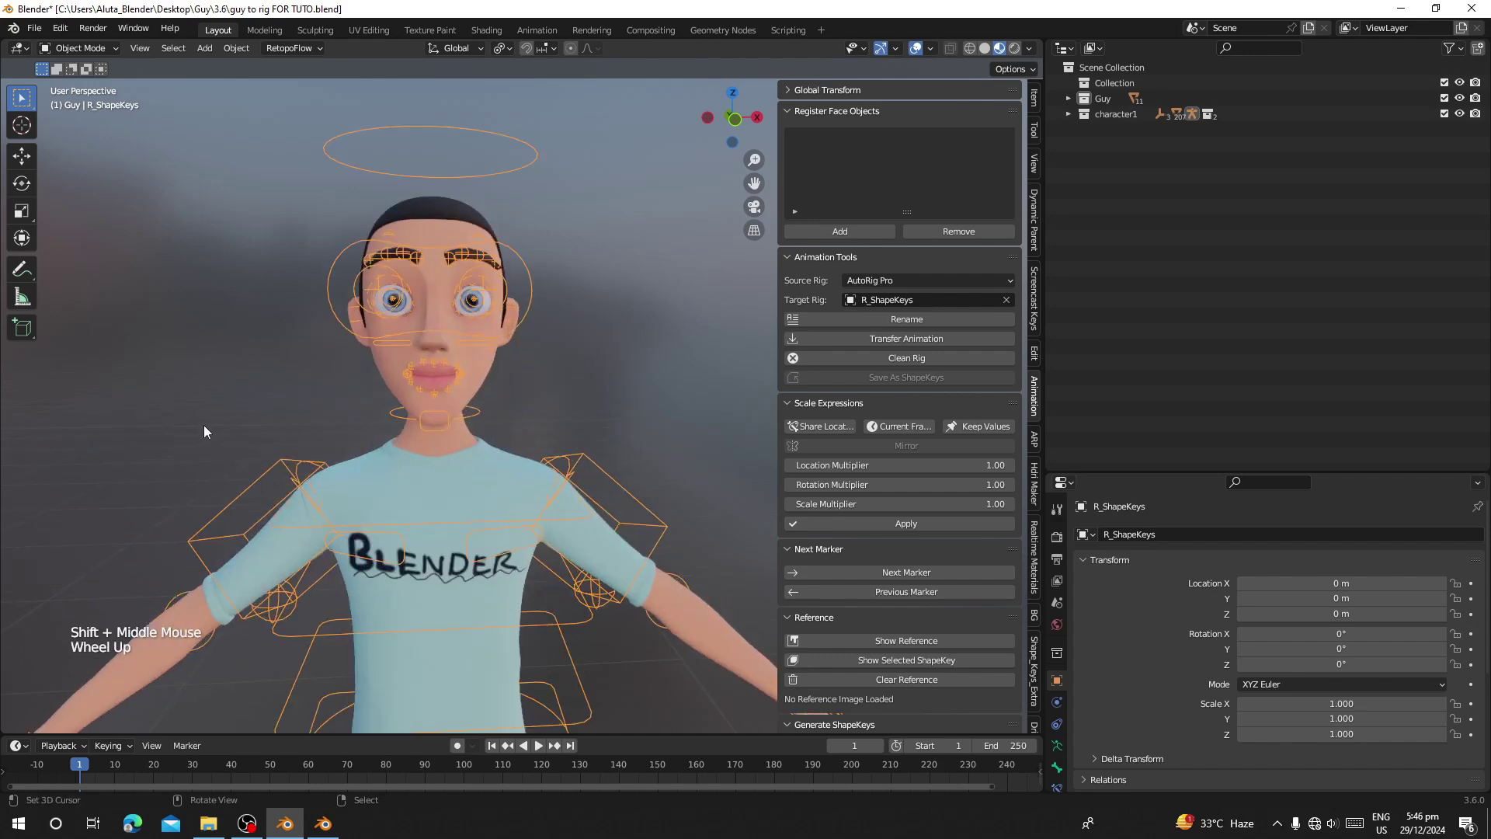
Hide the rig controls, then register and hide the body mesh and eyes as face objects
{"action": "key", "text": "h"}
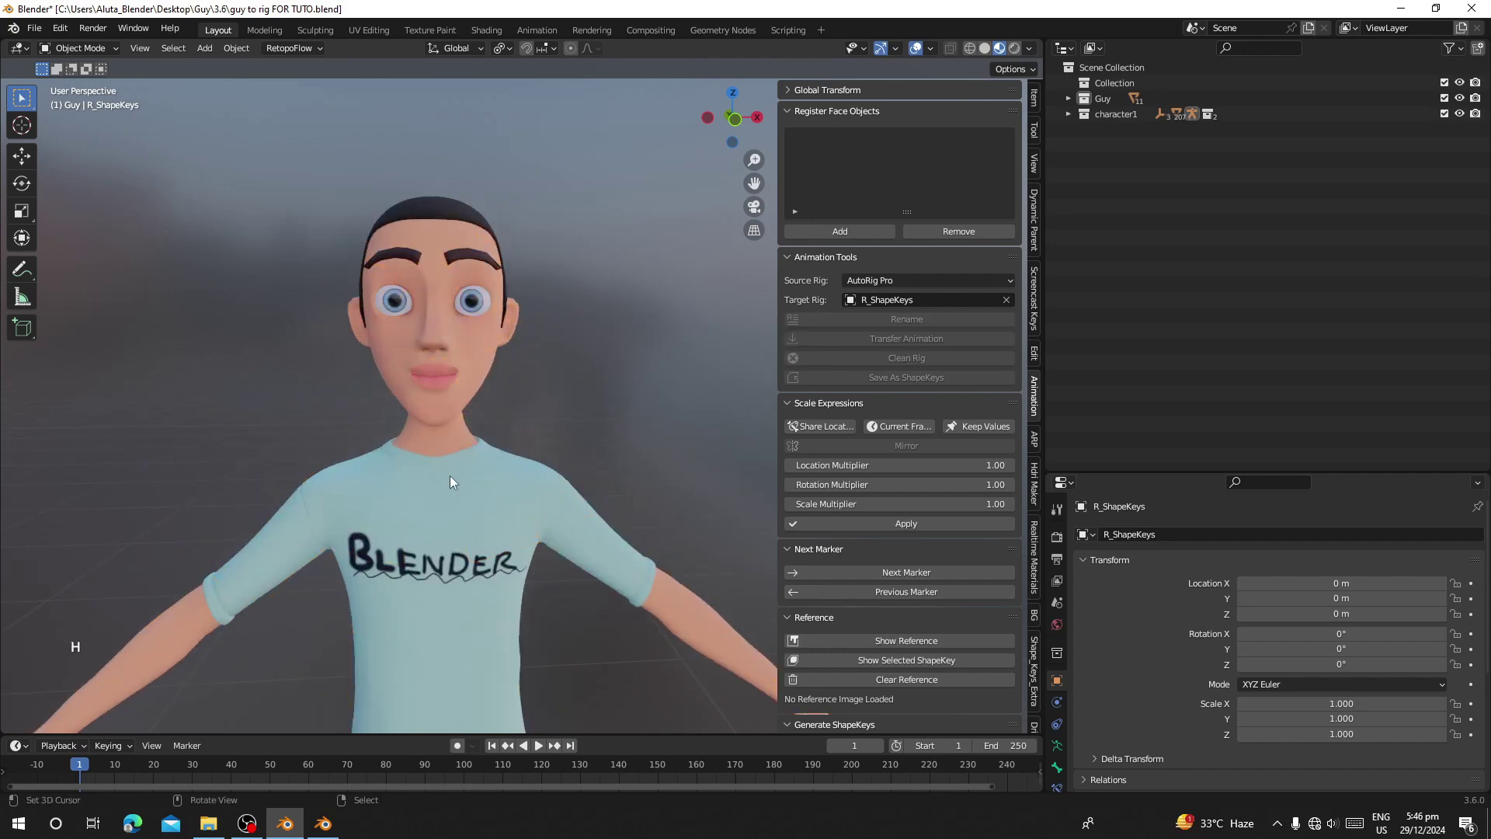
{"action": "right_click", "coordinate": [391, 357]}
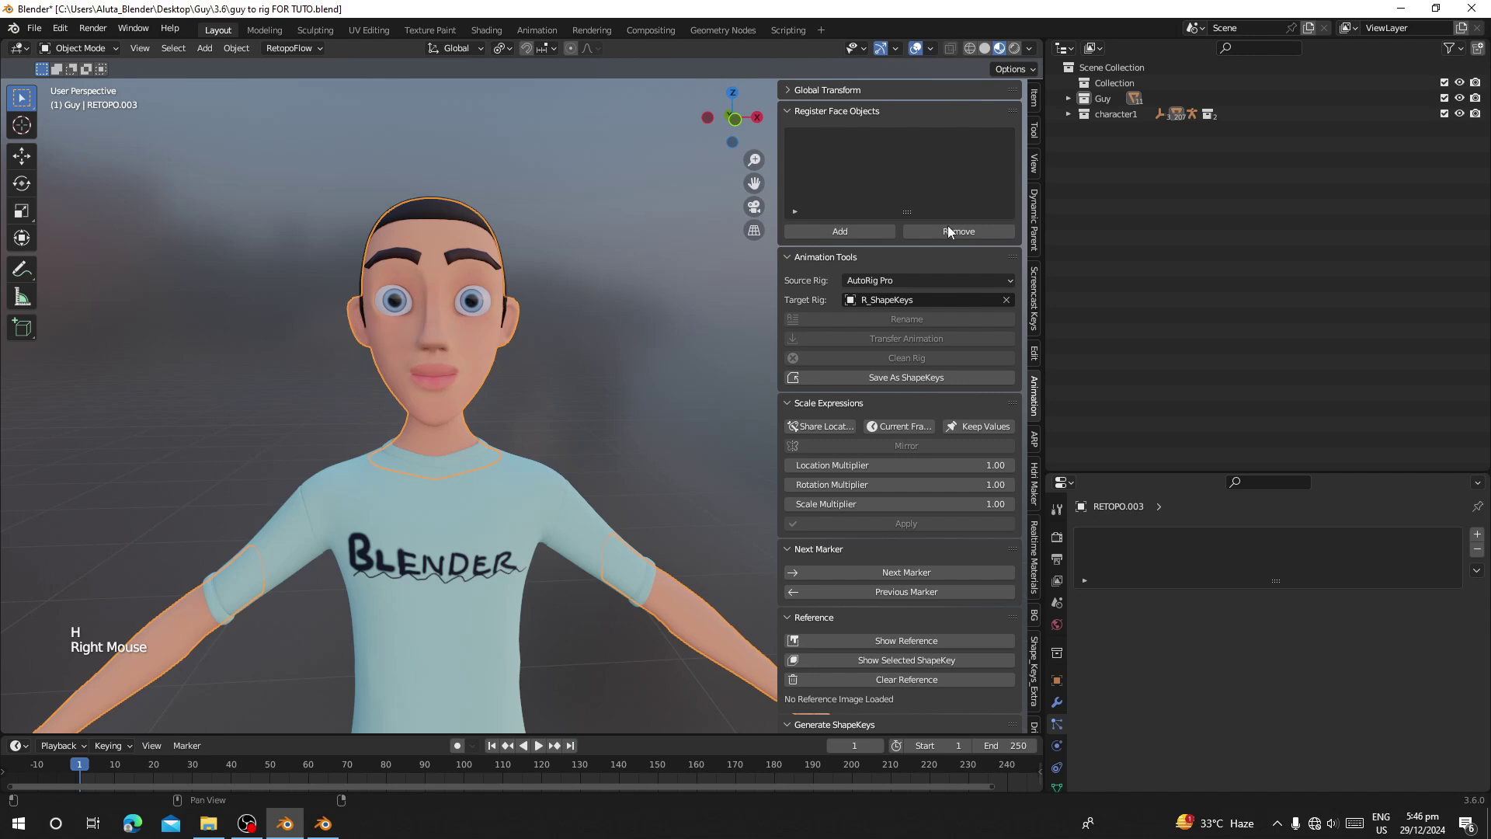
{"action": "left_click", "coordinate": [864, 231]}
{"action": "key", "text": "h"}
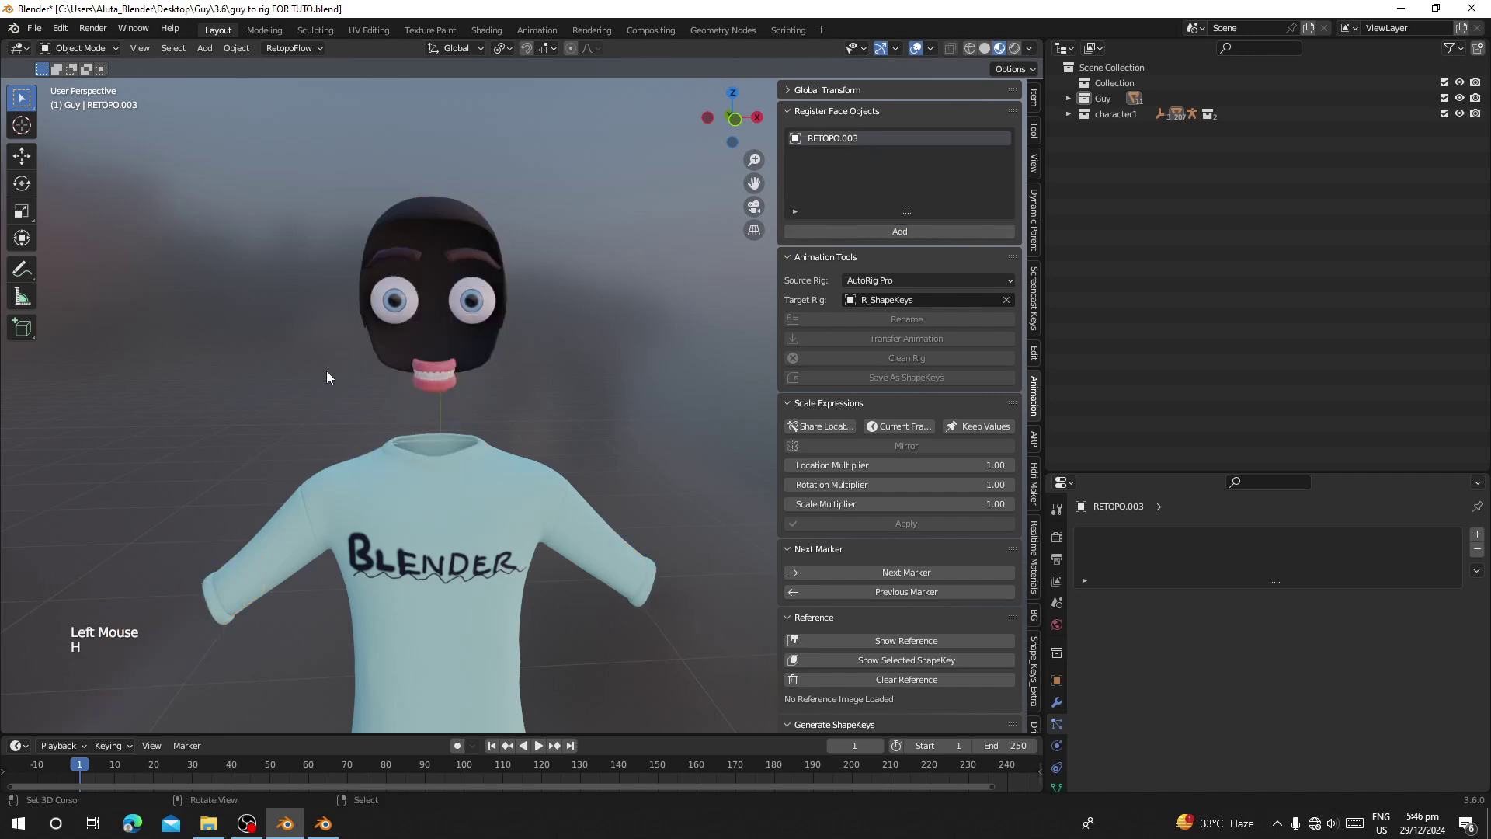
{"action": "scroll", "coordinate": [326, 371], "scroll_direction": "up", "scroll_amount": 2}
{"action": "right_click", "coordinate": [382, 225]}
{"action": "left_click", "coordinate": [817, 232]}
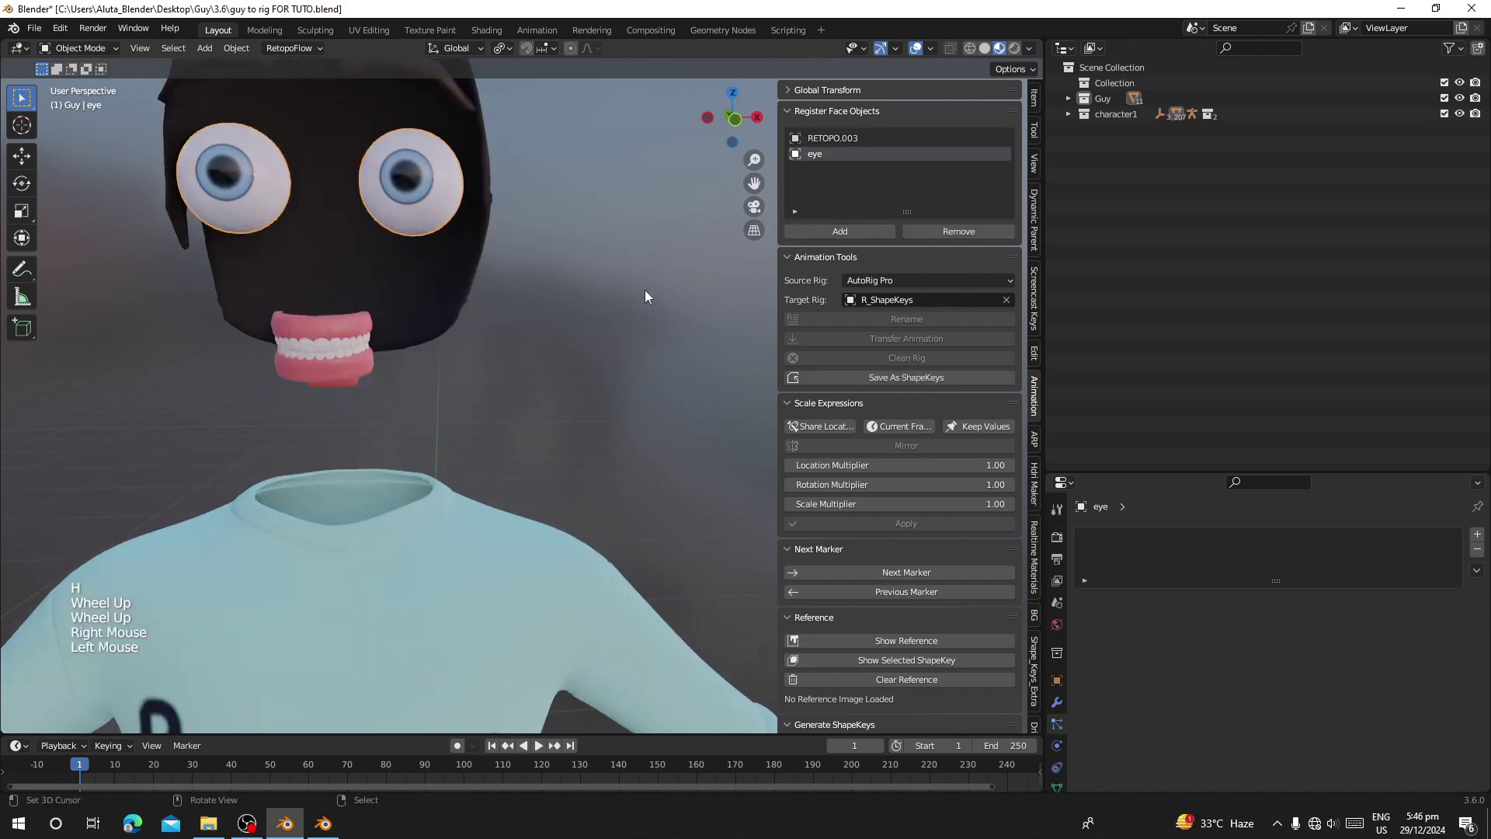
{"action": "key", "text": "h"}
Register and hide the lower teeth, upper teeth and tongue as face objects
{"action": "right_click", "coordinate": [334, 359]}
{"action": "left_click", "coordinate": [828, 233]}
{"action": "key", "text": "h"}
{"action": "right_click", "coordinate": [323, 325]}
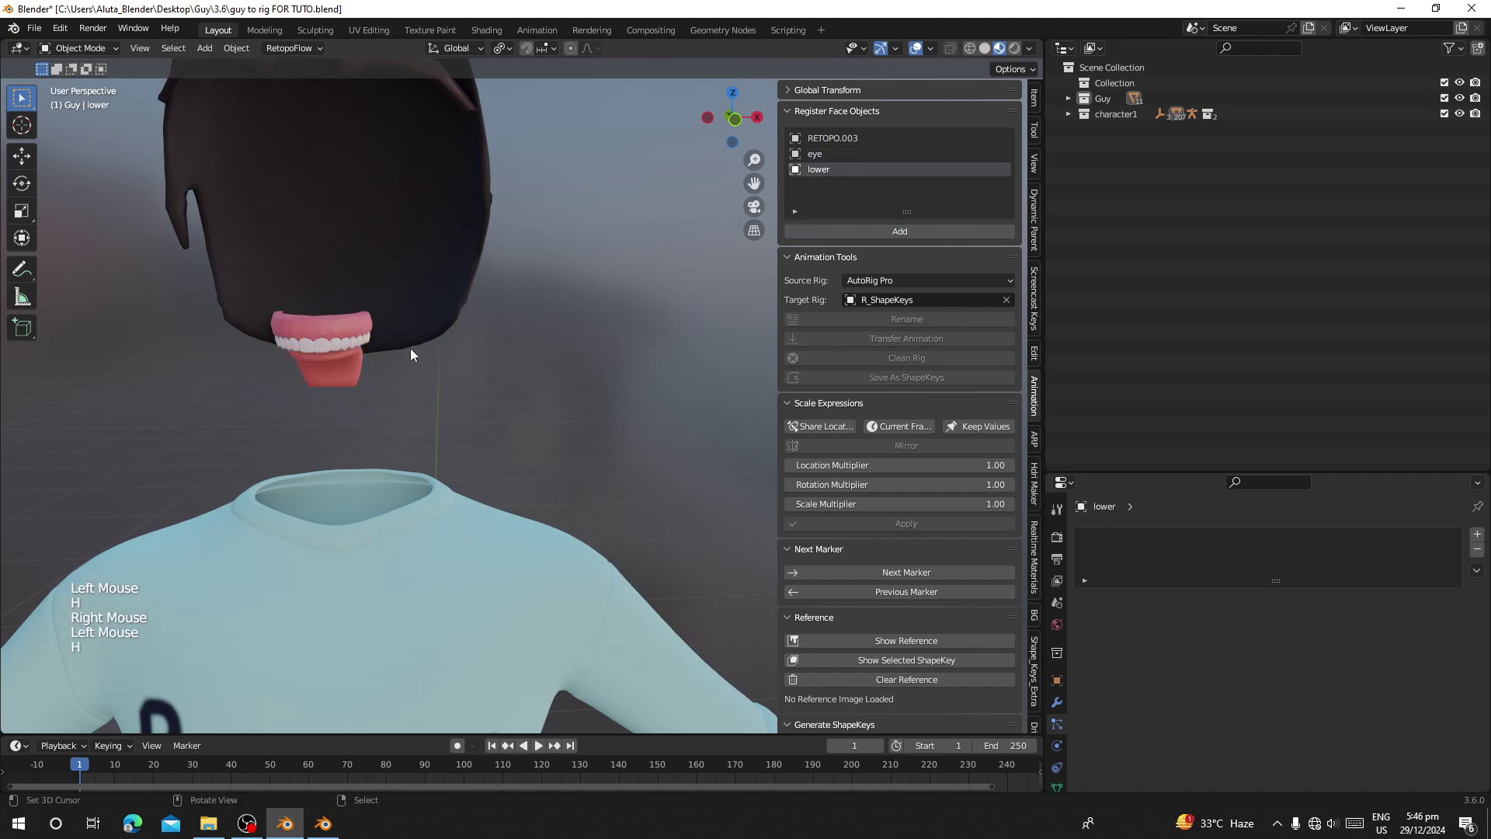
{"action": "left_click", "coordinate": [839, 232]}
{"action": "key", "text": "h"}
{"action": "right_click", "coordinate": [330, 363]}
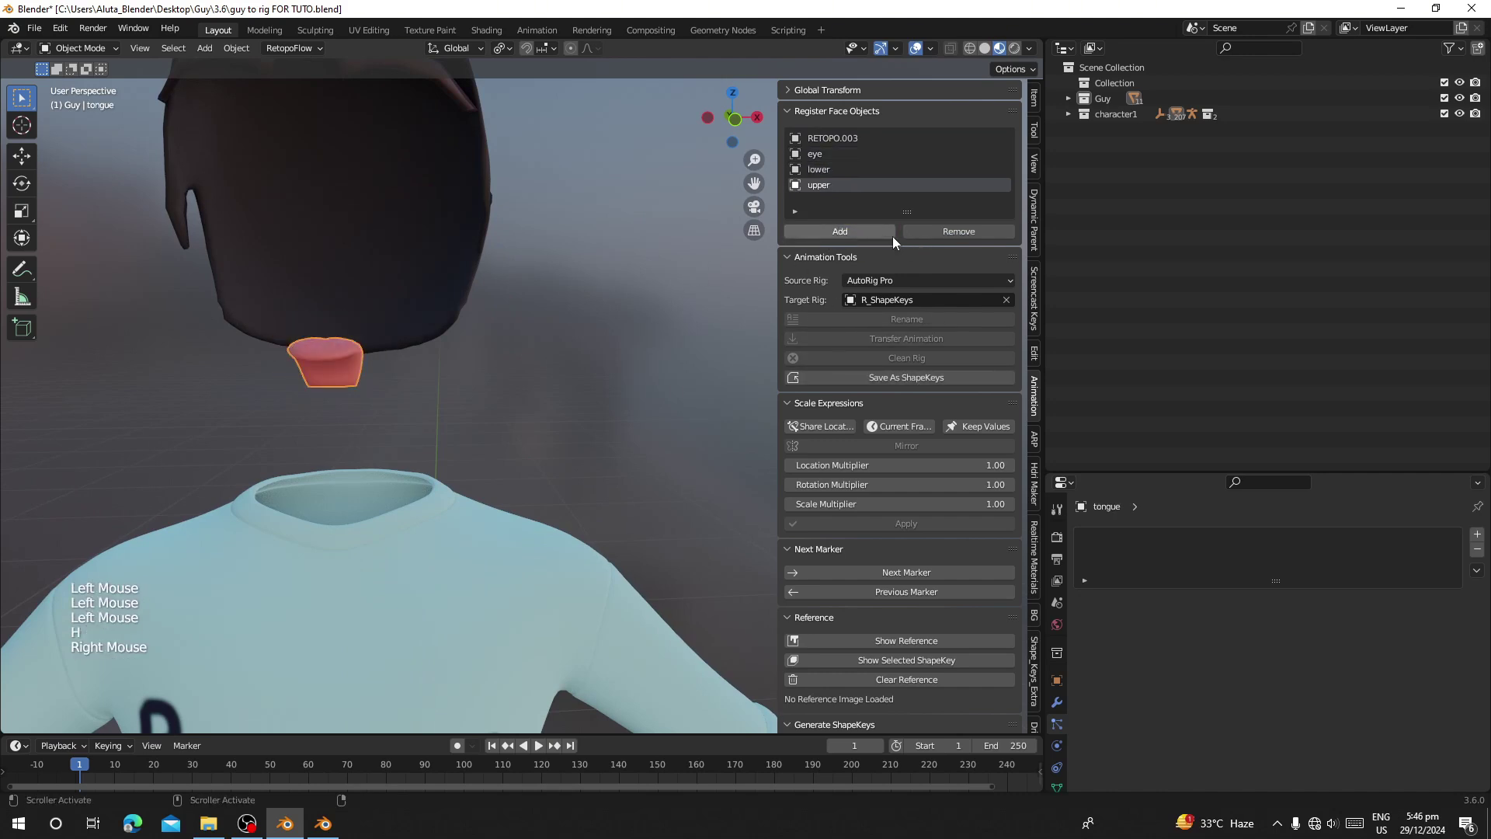
{"action": "left_click", "coordinate": [886, 233]}
{"action": "key", "text": "h"}
Register and hide the eyebrows as a face object
{"action": "scroll", "coordinate": [431, 204], "scroll_direction": "down", "scroll_amount": 2}
{"action": "right_click", "coordinate": [435, 210]}
{"action": "left_click", "coordinate": [841, 233]}
{"action": "key", "text": "h"}
Unhide the whole character and rig with Alt+H and reframe the view
{"action": "scroll", "coordinate": [449, 511], "scroll_direction": "down", "scroll_amount": 2}
{"action": "middle_click_drag", "start_coordinate": [458, 516], "coordinate": [427, 497]}
{"action": "key", "text": "alt+h"}
{"action": "scroll", "coordinate": [428, 499], "scroll_direction": "up", "scroll_amount": 2}
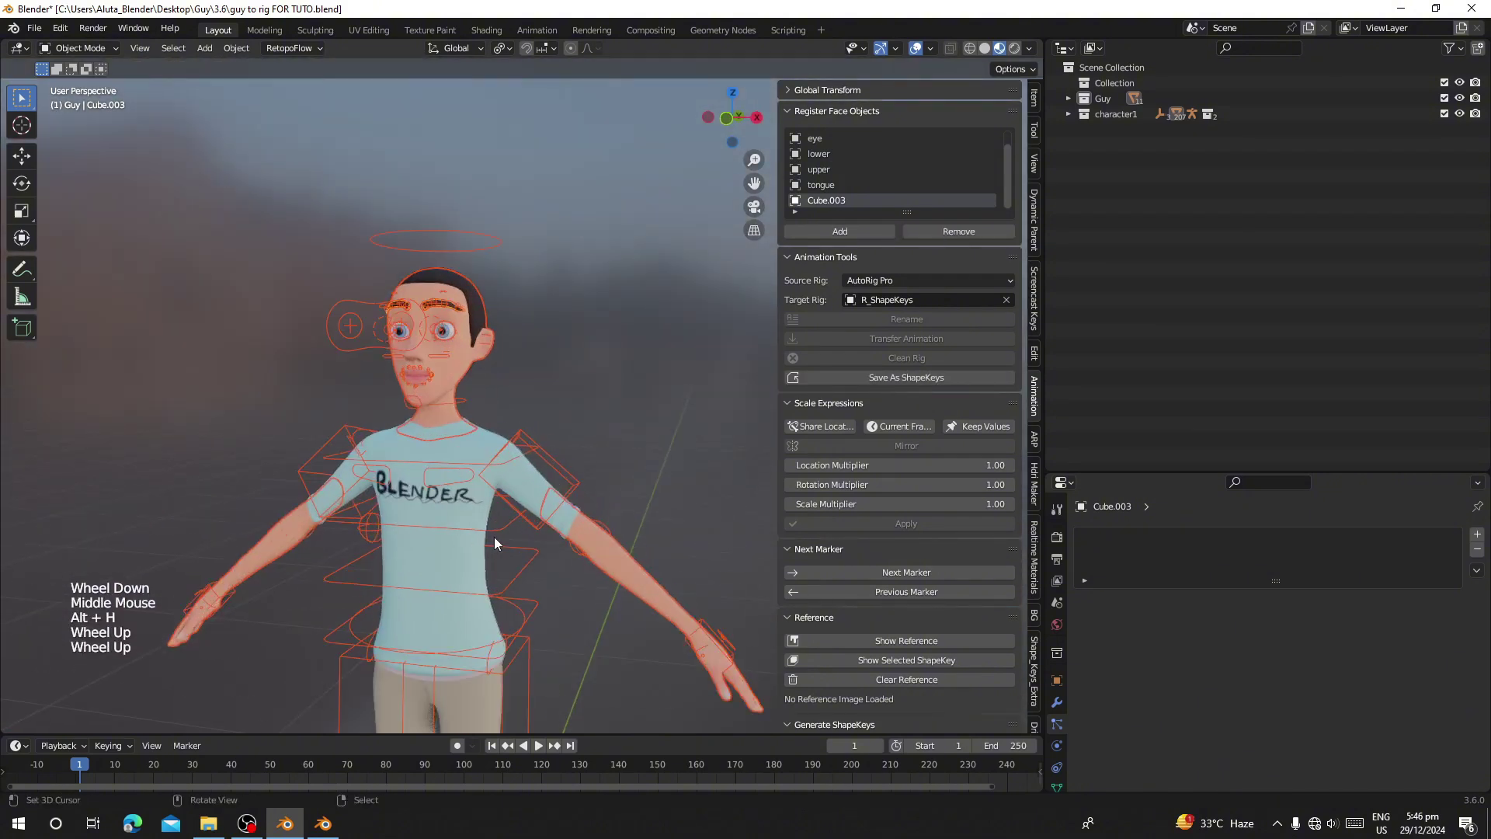
{"action": "middle_click_drag", "start_coordinate": [429, 380], "coordinate": [427, 426], "text": "shift"}
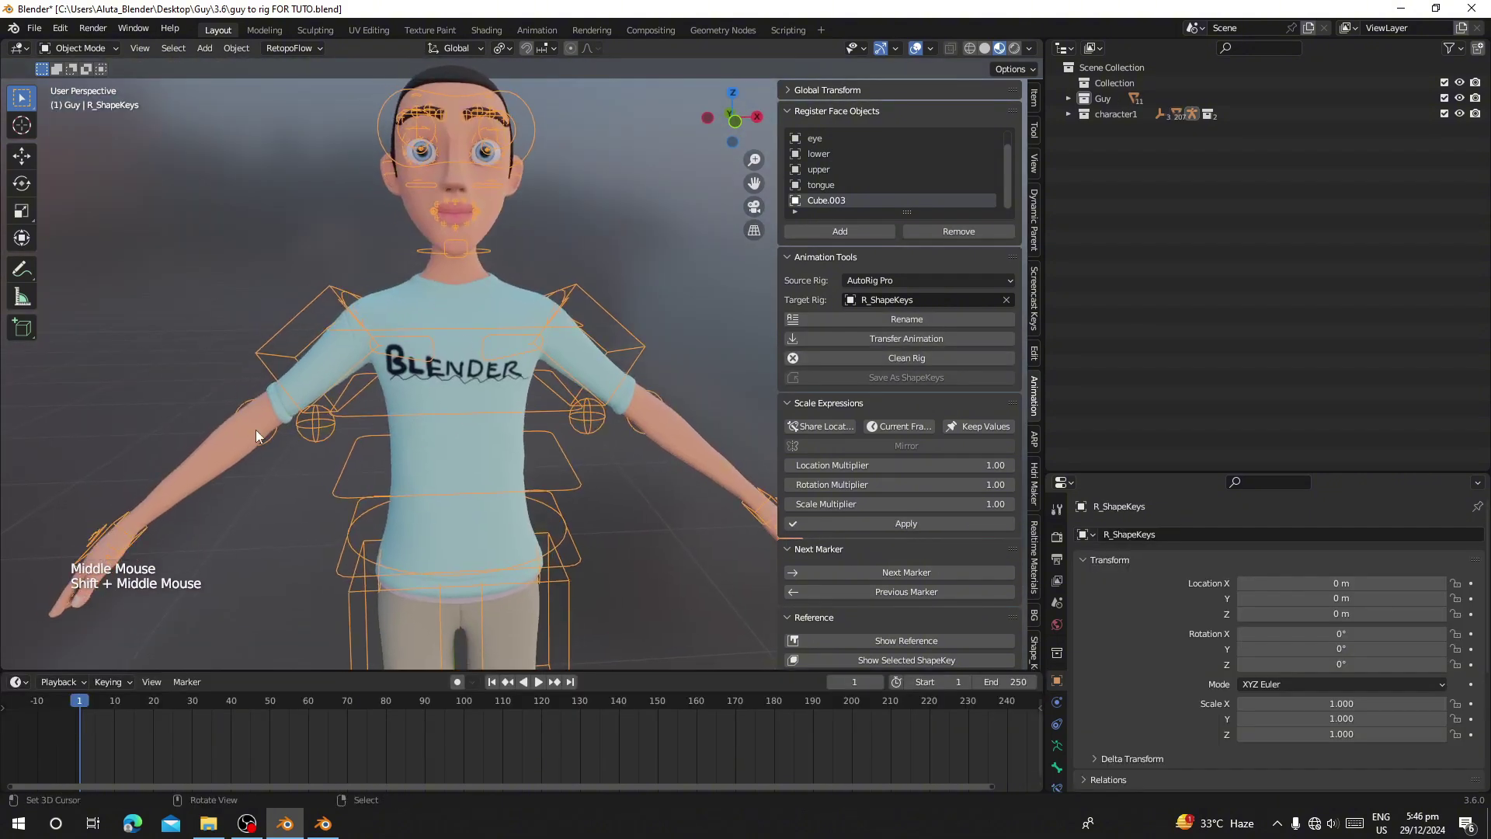
Keep AutoRig Pro as the source rig, transfer its animation to R_ShapeKeys, and confirm with OK
{"action": "left_click", "coordinate": [795, 321]}
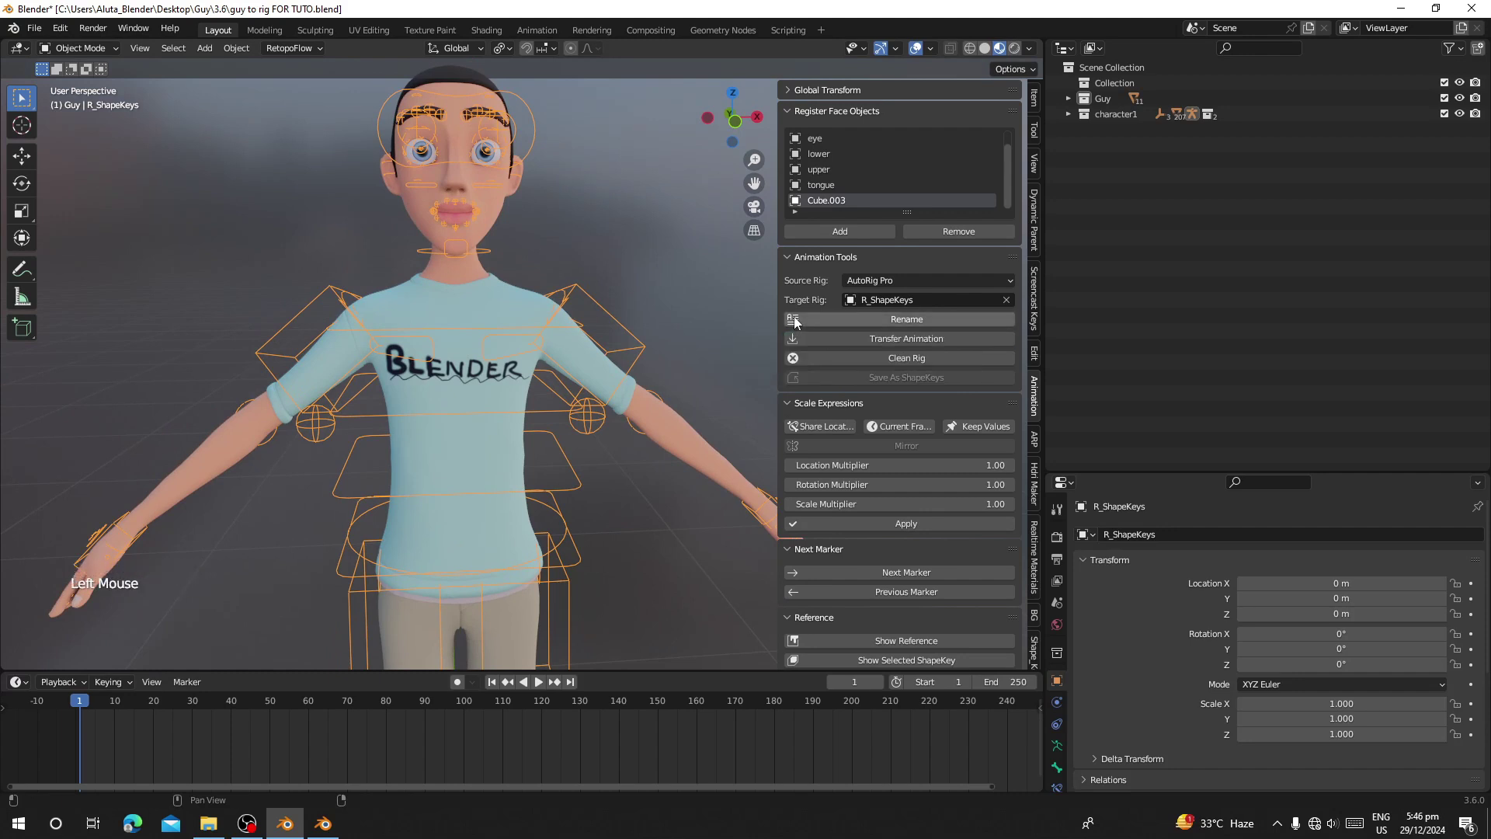
{"action": "left_click", "coordinate": [859, 282]}
{"action": "left_click", "coordinate": [873, 282]}
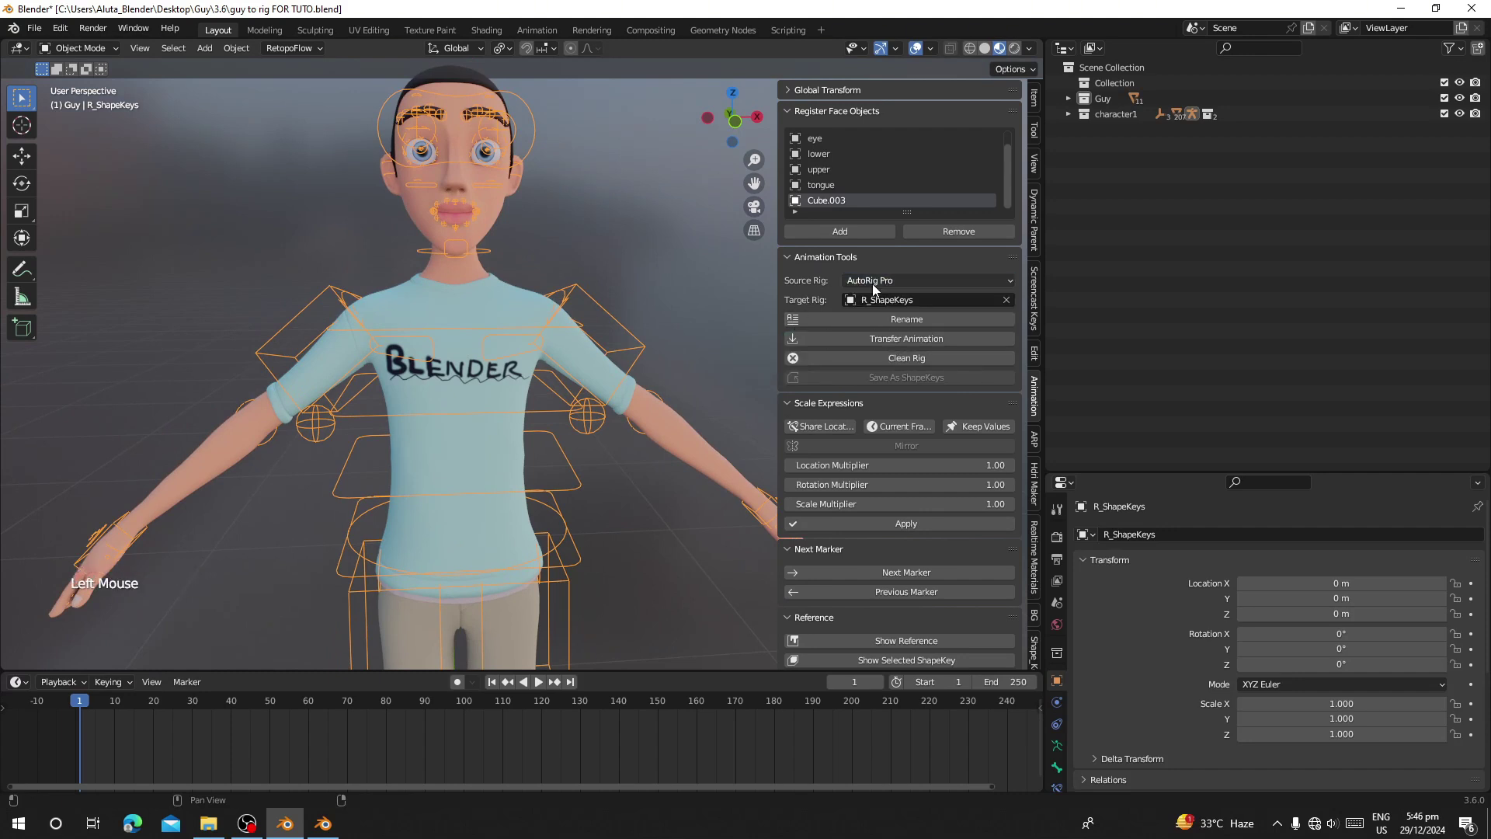
{"action": "left_click", "coordinate": [865, 282]}
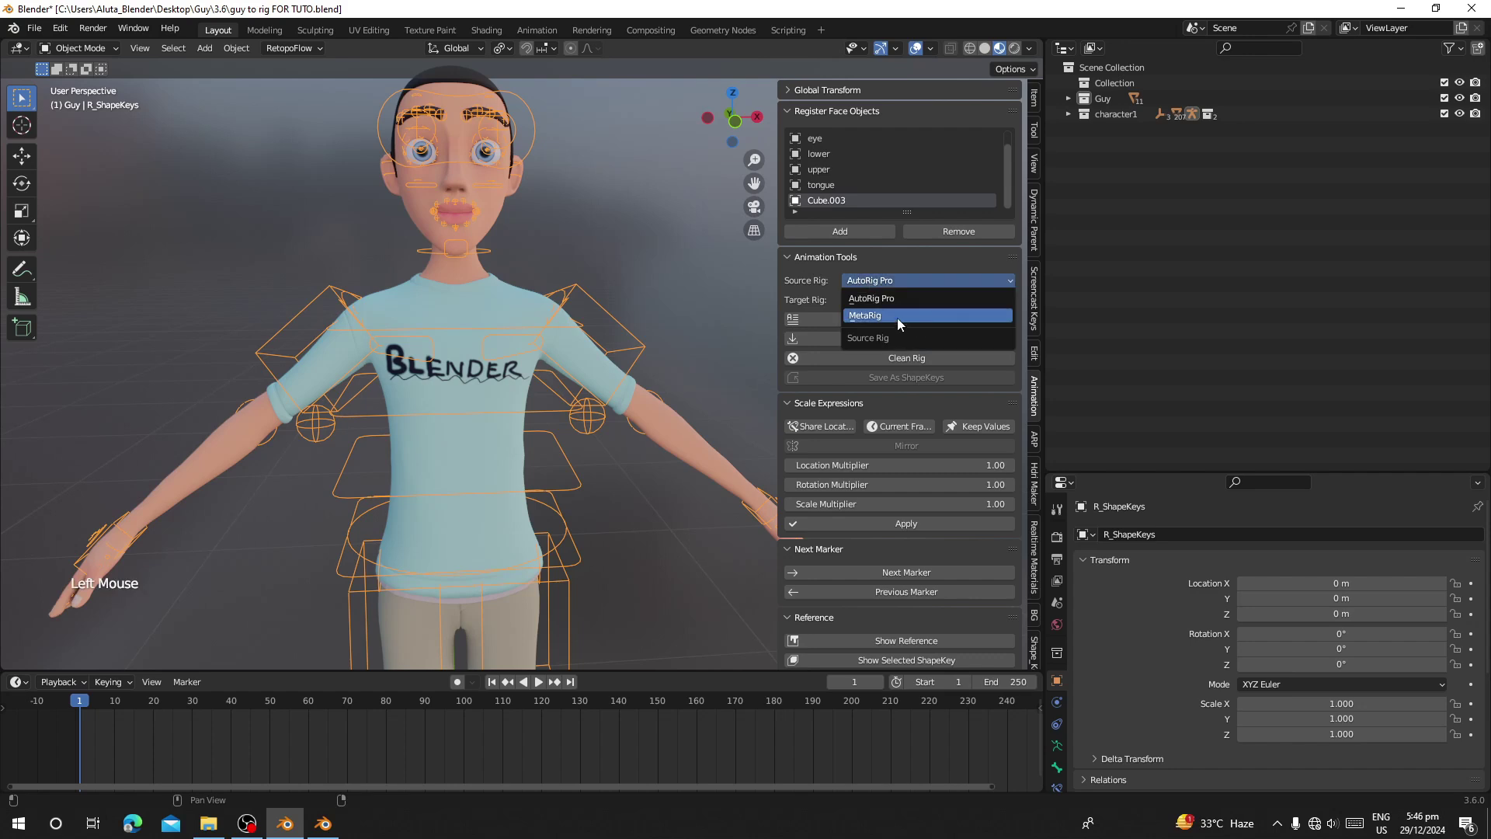
{"action": "left_click", "coordinate": [869, 281]}
{"action": "left_click", "coordinate": [868, 286]}
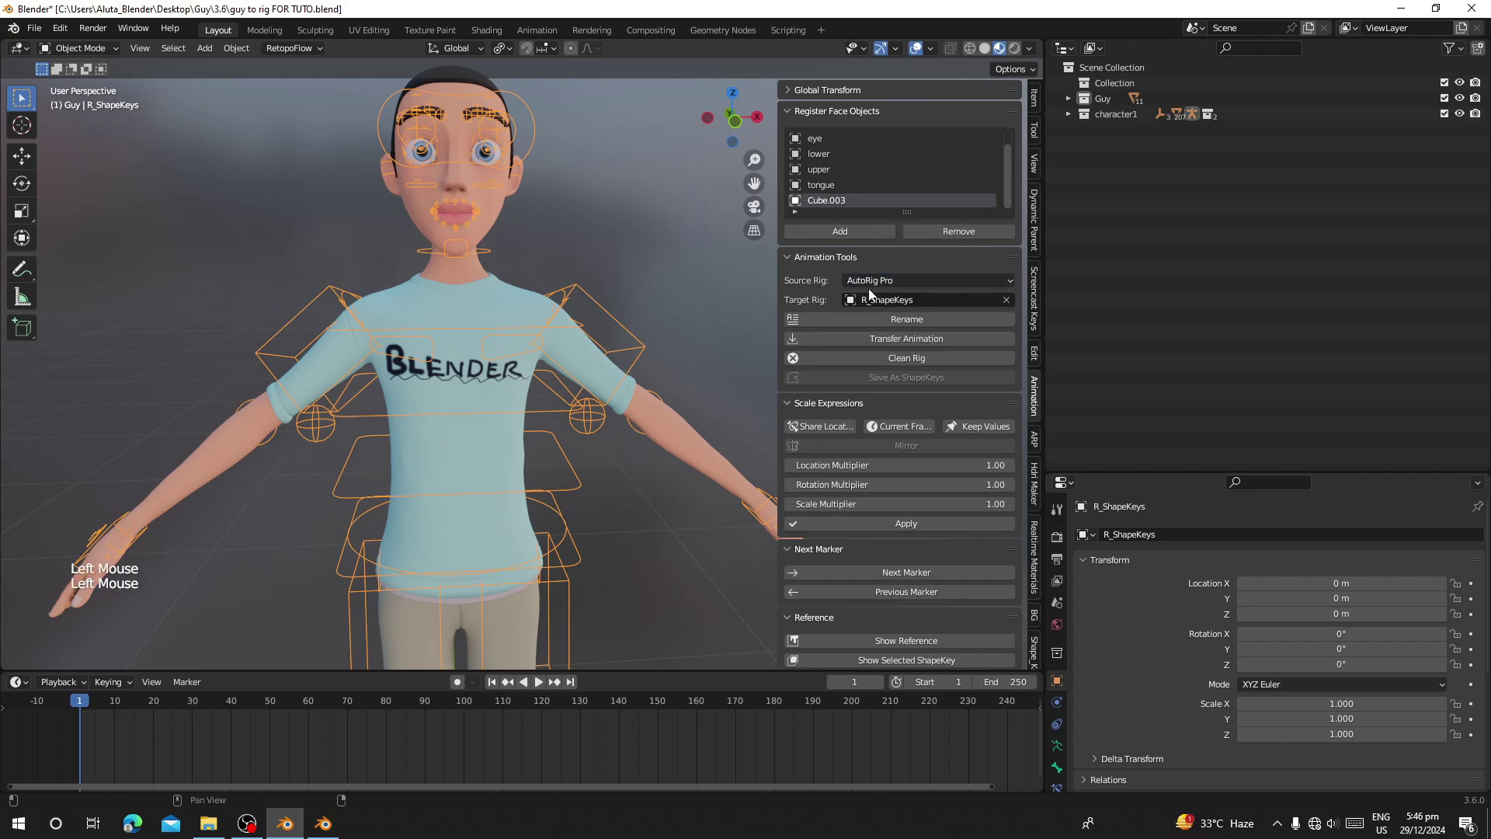
{"action": "left_click", "coordinate": [868, 286]}
{"action": "left_click", "coordinate": [874, 300]}
{"action": "left_click", "coordinate": [869, 281]}
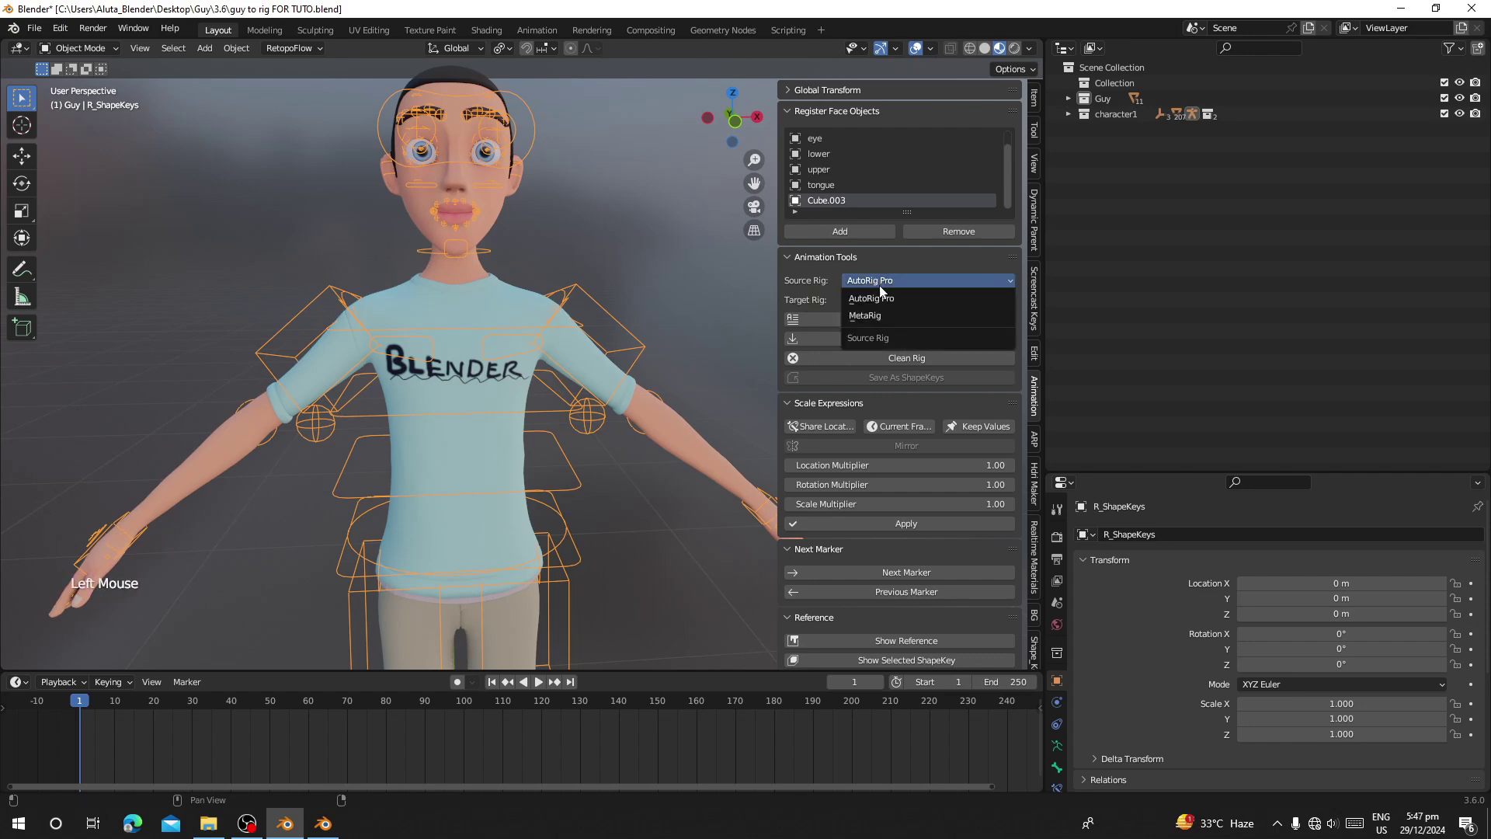
{"action": "left_click", "coordinate": [811, 300]}
{"action": "left_click", "coordinate": [891, 337]}
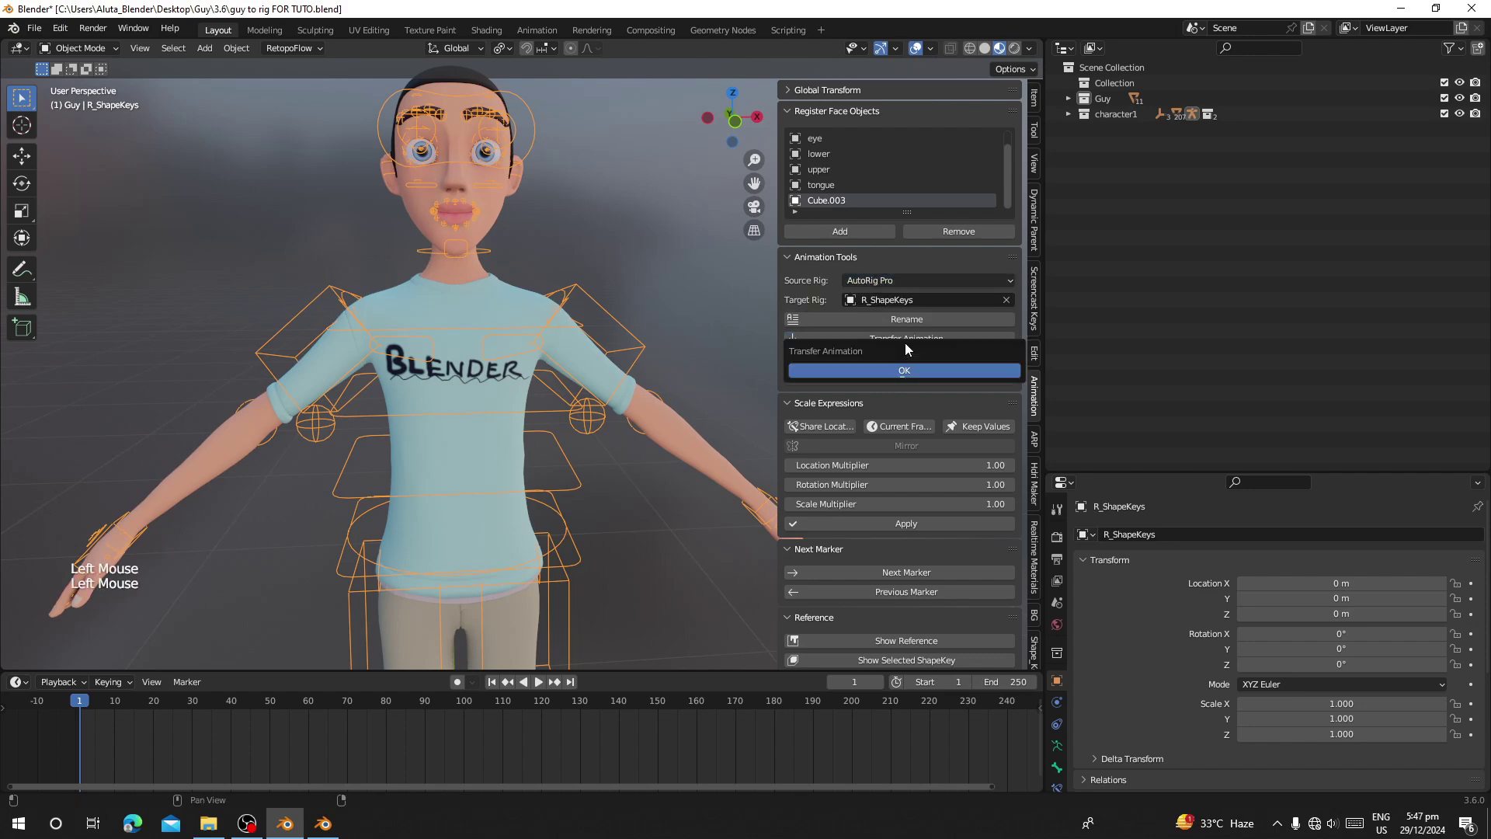
{"action": "left_click", "coordinate": [860, 368]}
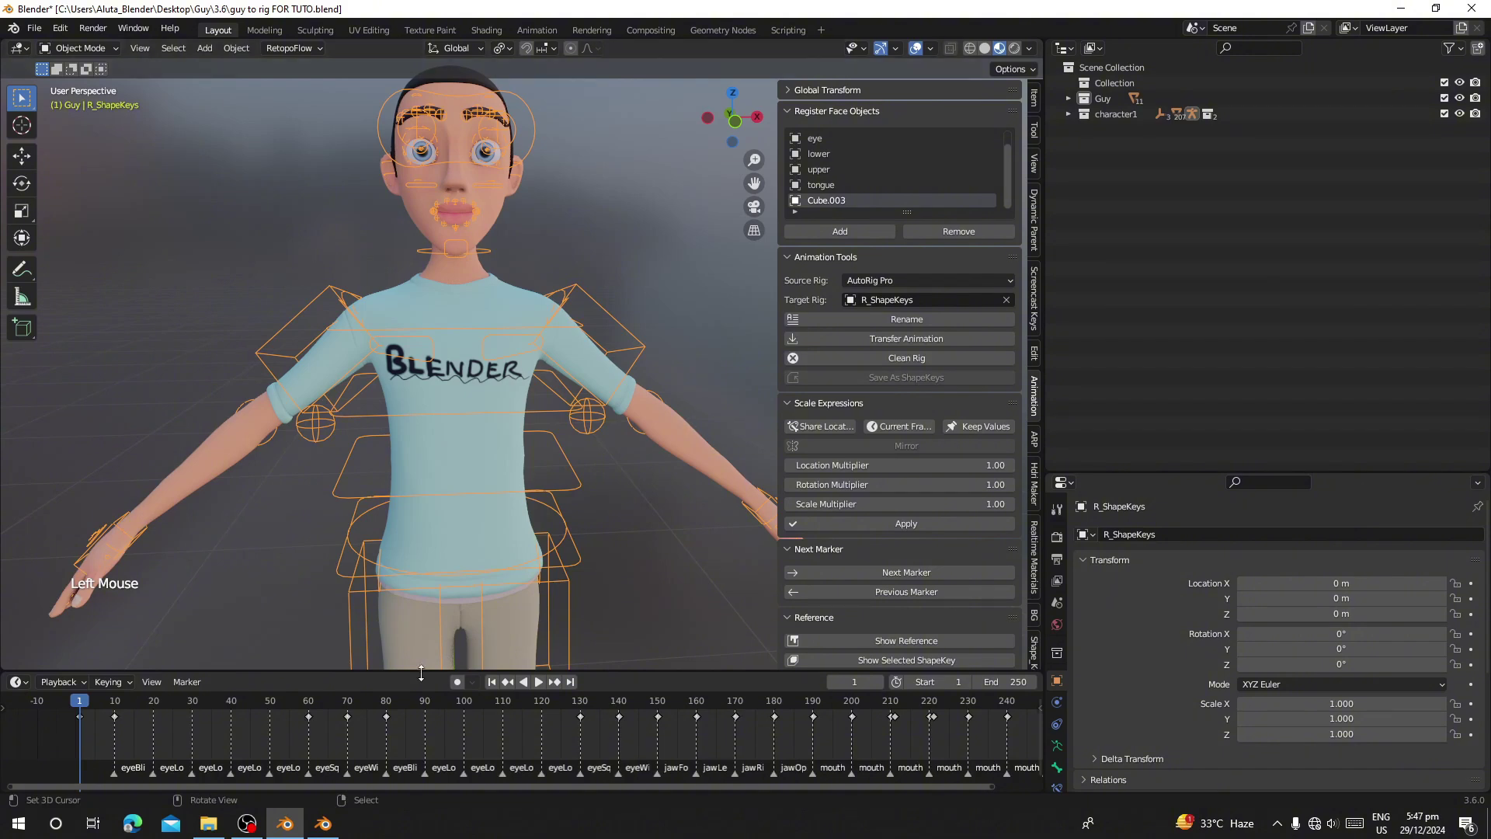
Enlarge and zoom the timeline, then jump to frame 10 at the eyeBlinkLeft marker
{"action": "left_click_drag", "start_coordinate": [409, 669], "coordinate": [409, 526]}
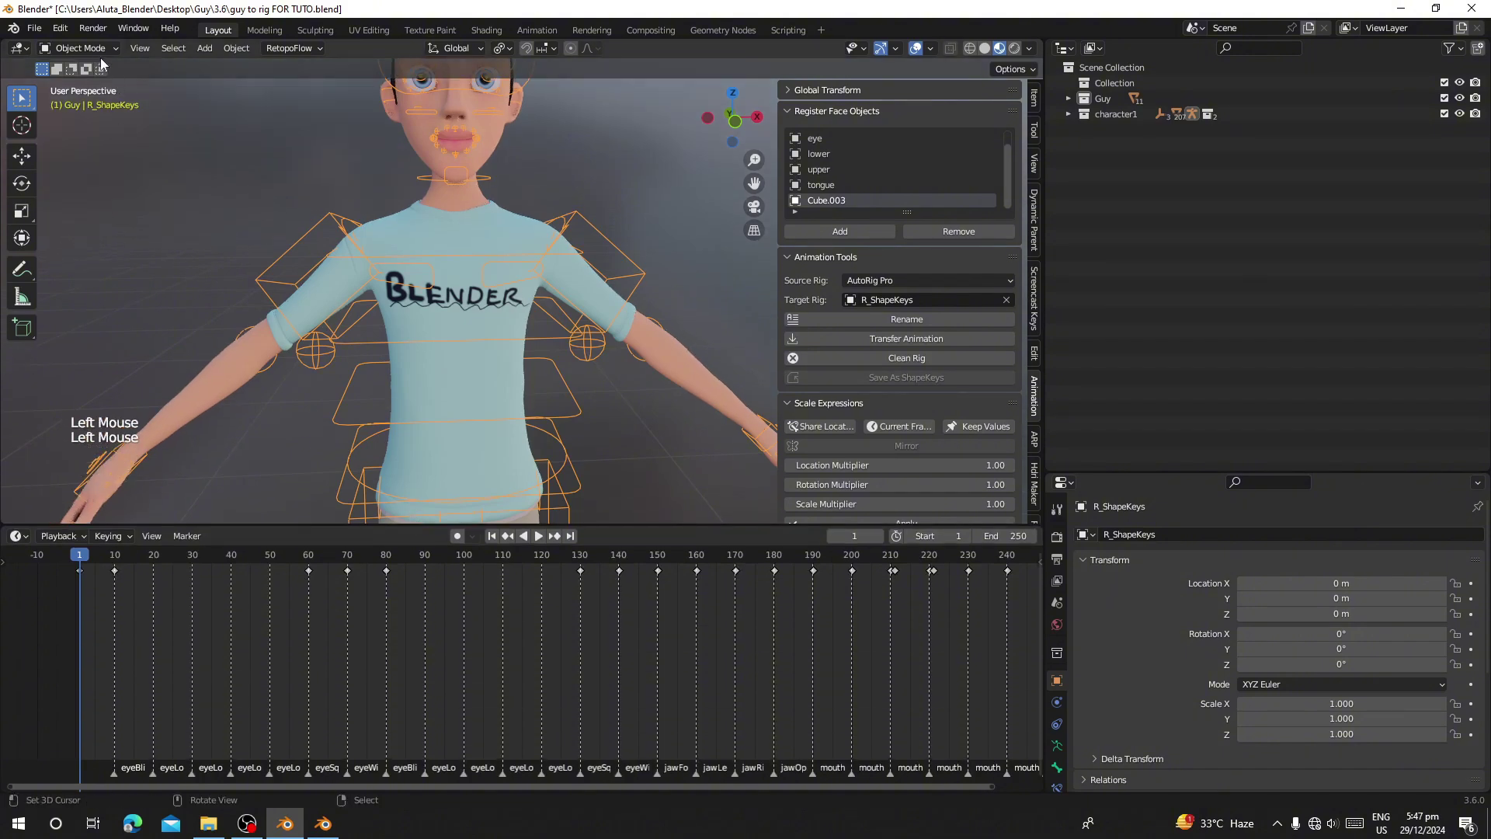
{"action": "middle_click_drag", "start_coordinate": [203, 288], "coordinate": [226, 339], "text": "shift"}
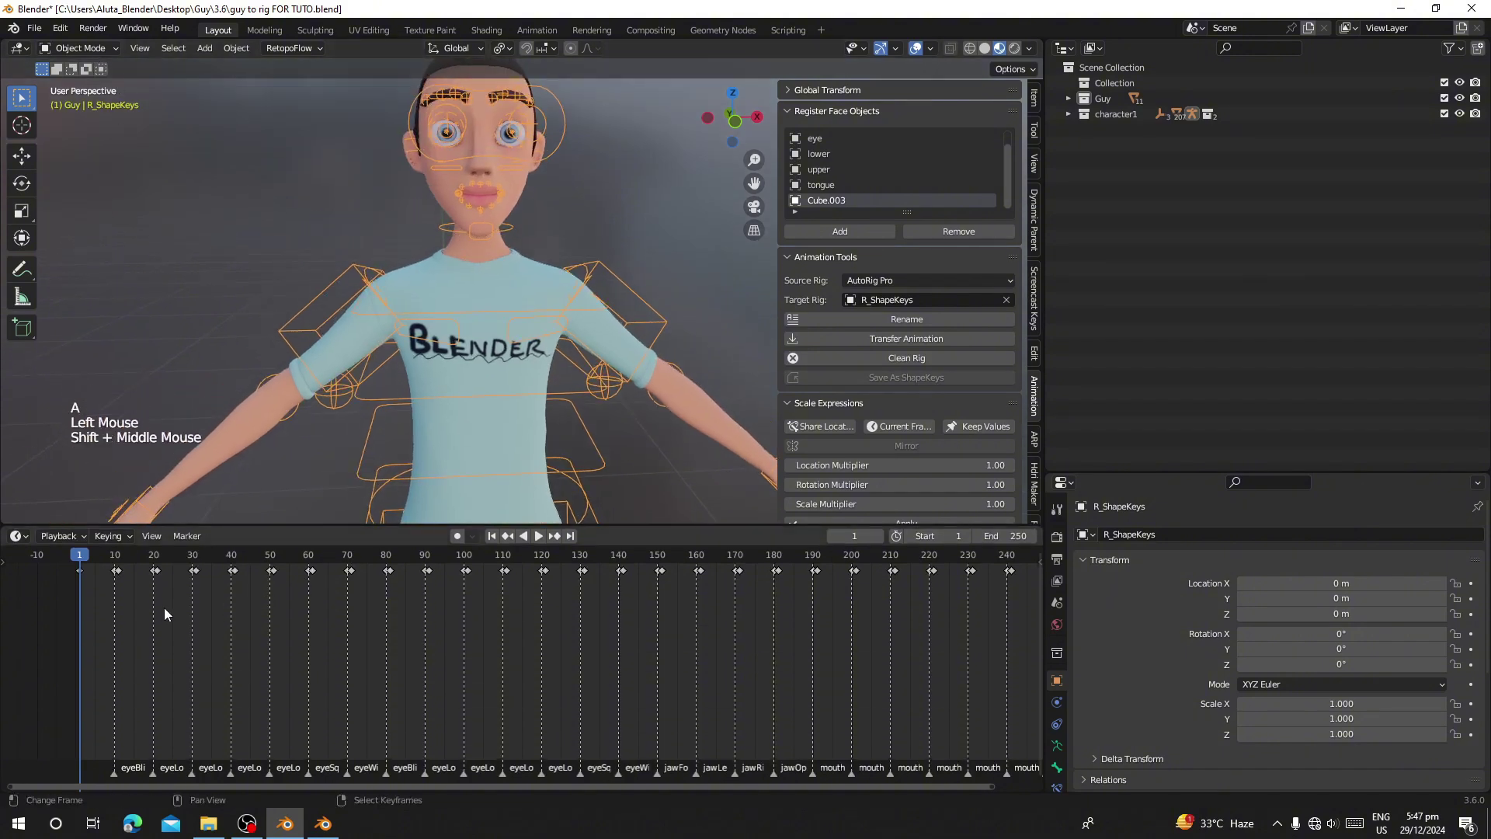
{"action": "middle_click_drag", "start_coordinate": [189, 615], "coordinate": [516, 702]}
{"action": "scroll", "coordinate": [522, 704], "scroll_direction": "up", "scroll_amount": 7}
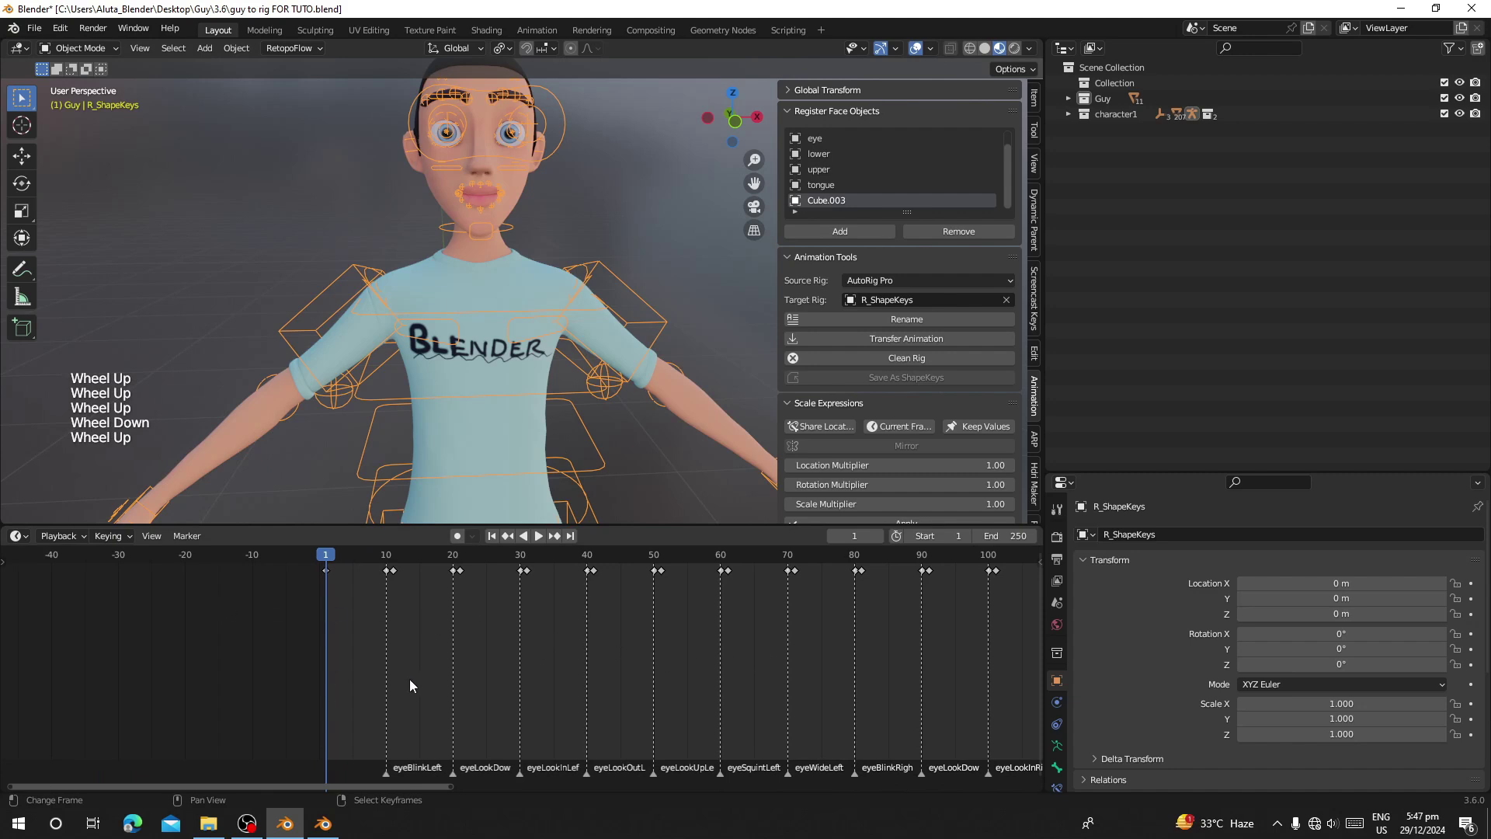
{"action": "scroll", "coordinate": [281, 692], "scroll_direction": "up", "scroll_amount": 2}
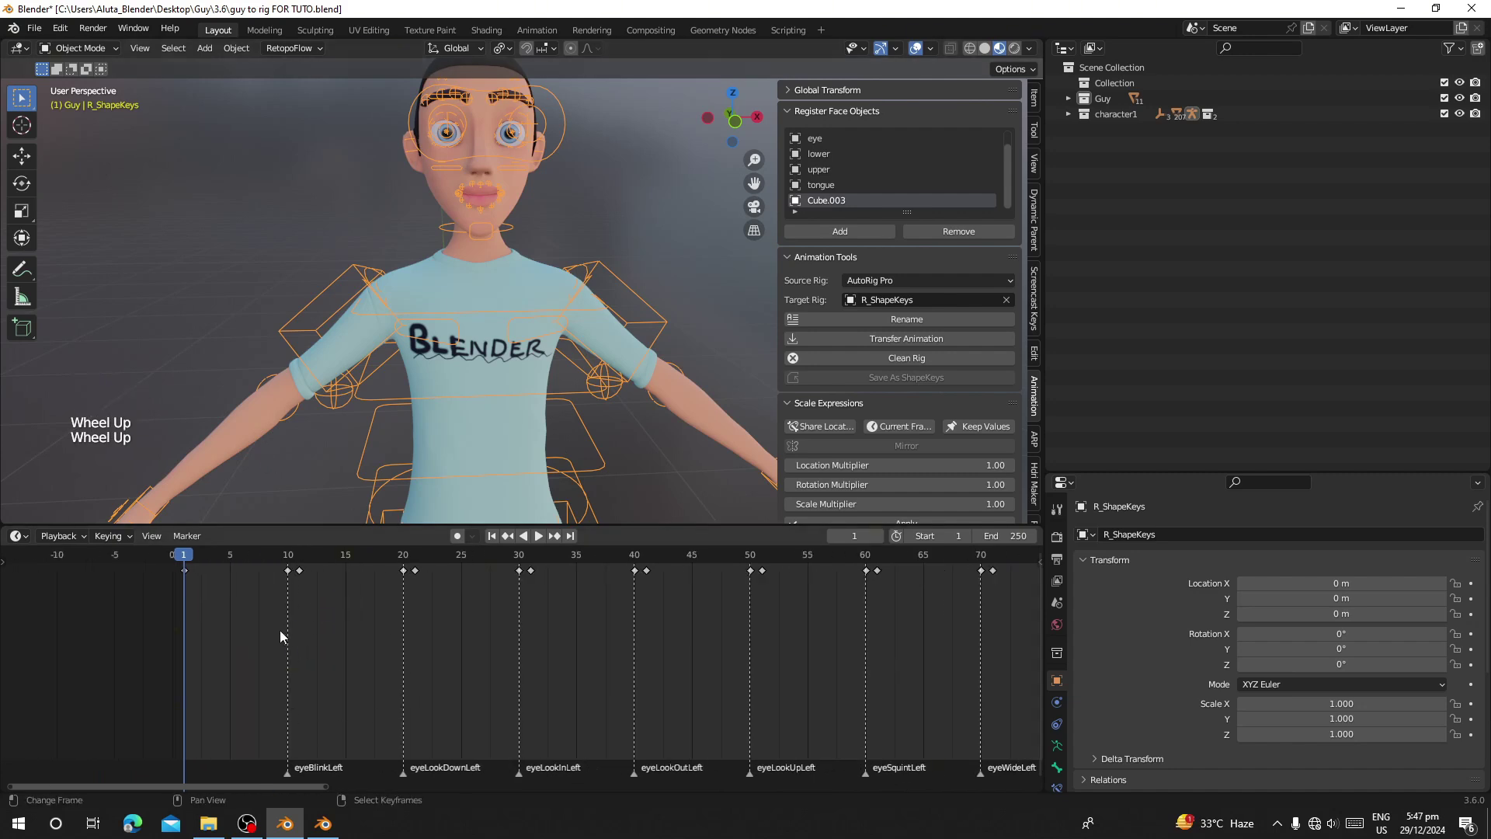
{"action": "left_click", "coordinate": [286, 574]}
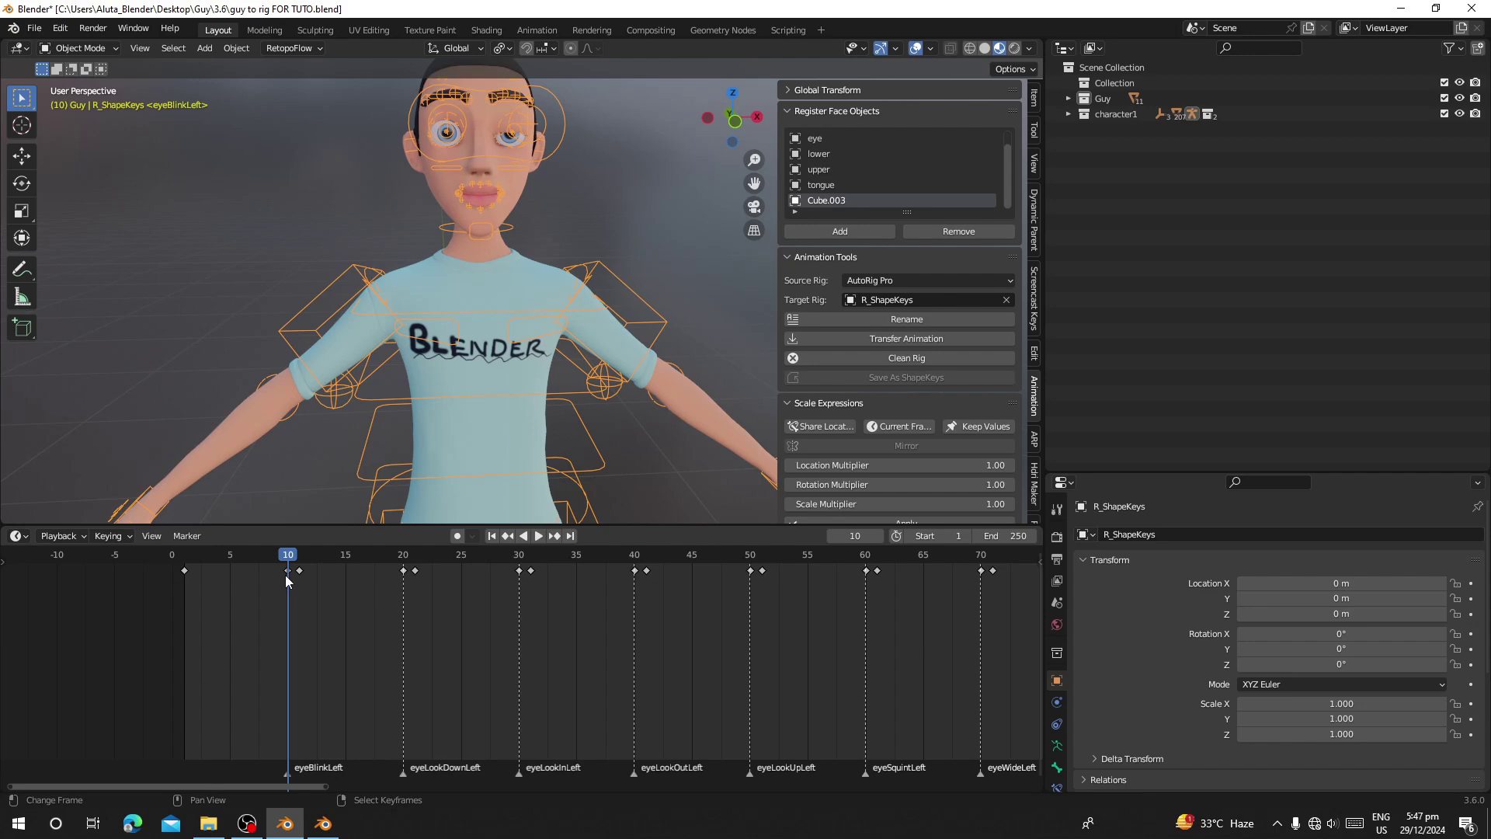
Play the shape key animation, extending the end frame past 250, then stop playback
{"action": "middle_click_drag", "start_coordinate": [433, 366], "coordinate": [419, 407], "text": "shift"}
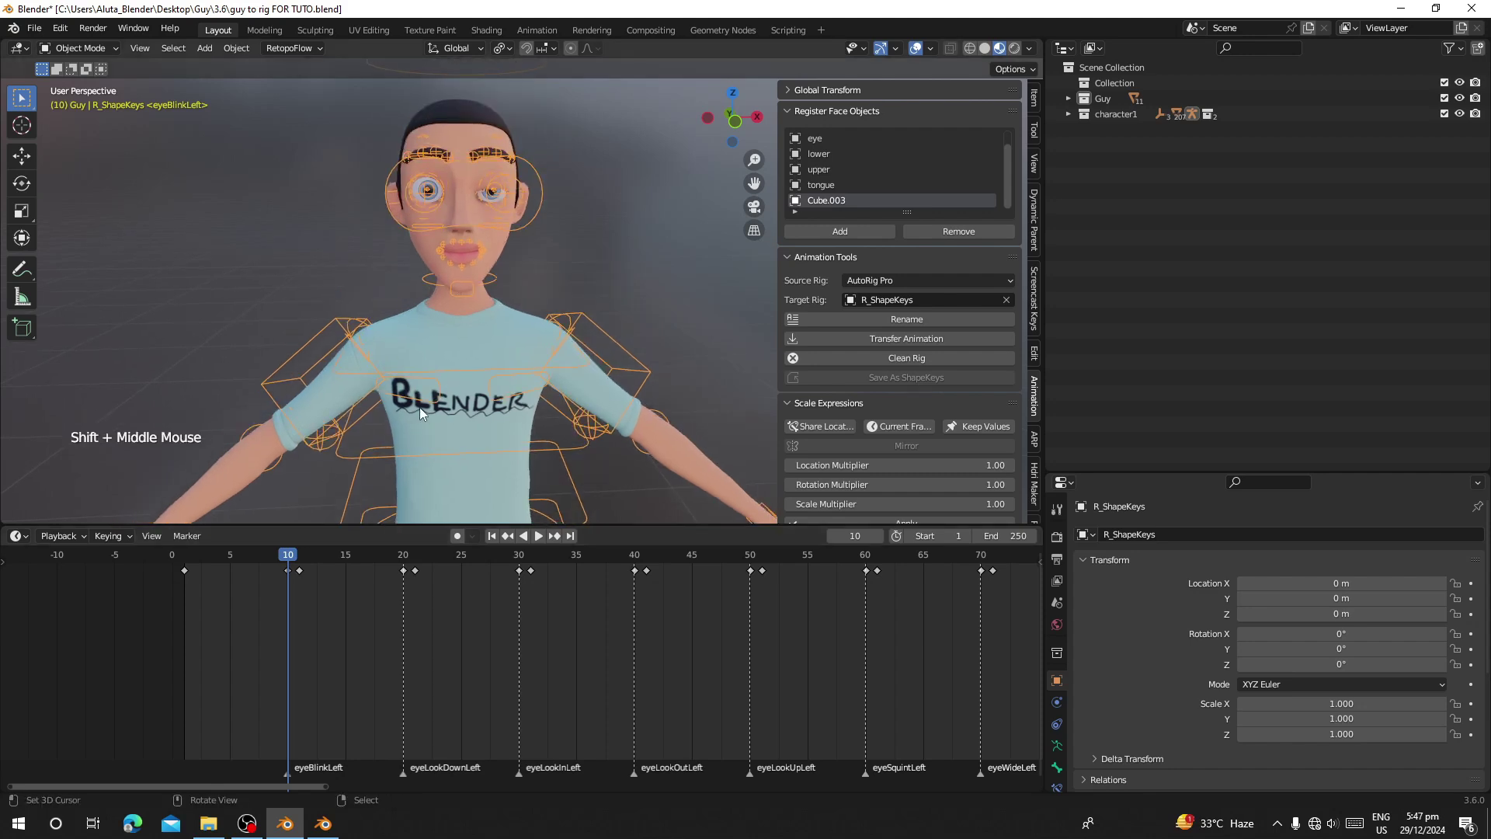
{"action": "key", "text": "space"}
{"action": "scroll", "coordinate": [463, 365], "scroll_direction": "up", "scroll_amount": 2}
{"action": "middle_click_drag", "start_coordinate": [469, 342], "coordinate": [505, 422], "text": "shift"}
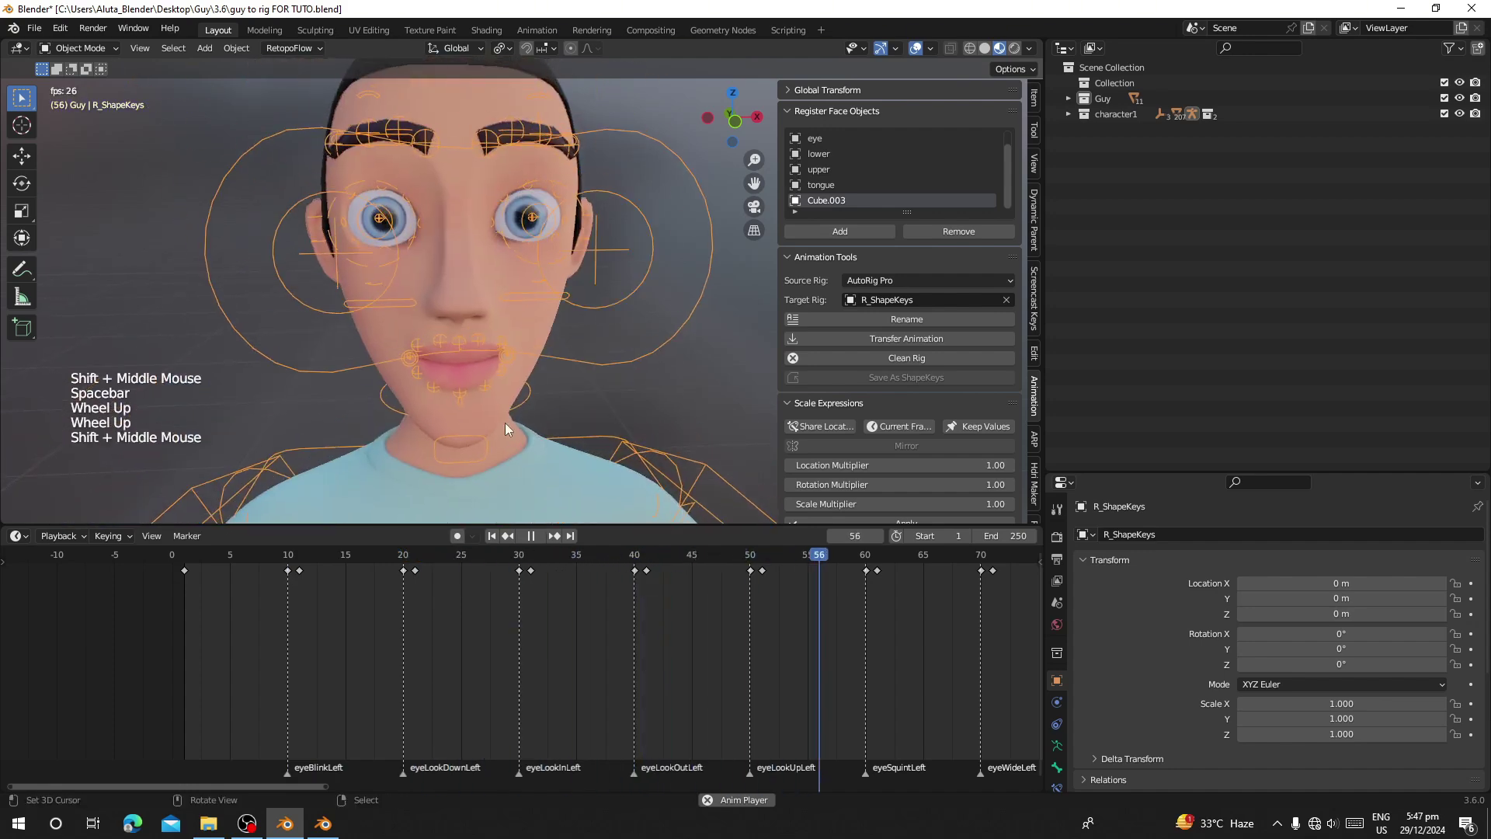
{"action": "scroll", "coordinate": [691, 614], "scroll_direction": "down", "scroll_amount": 7}
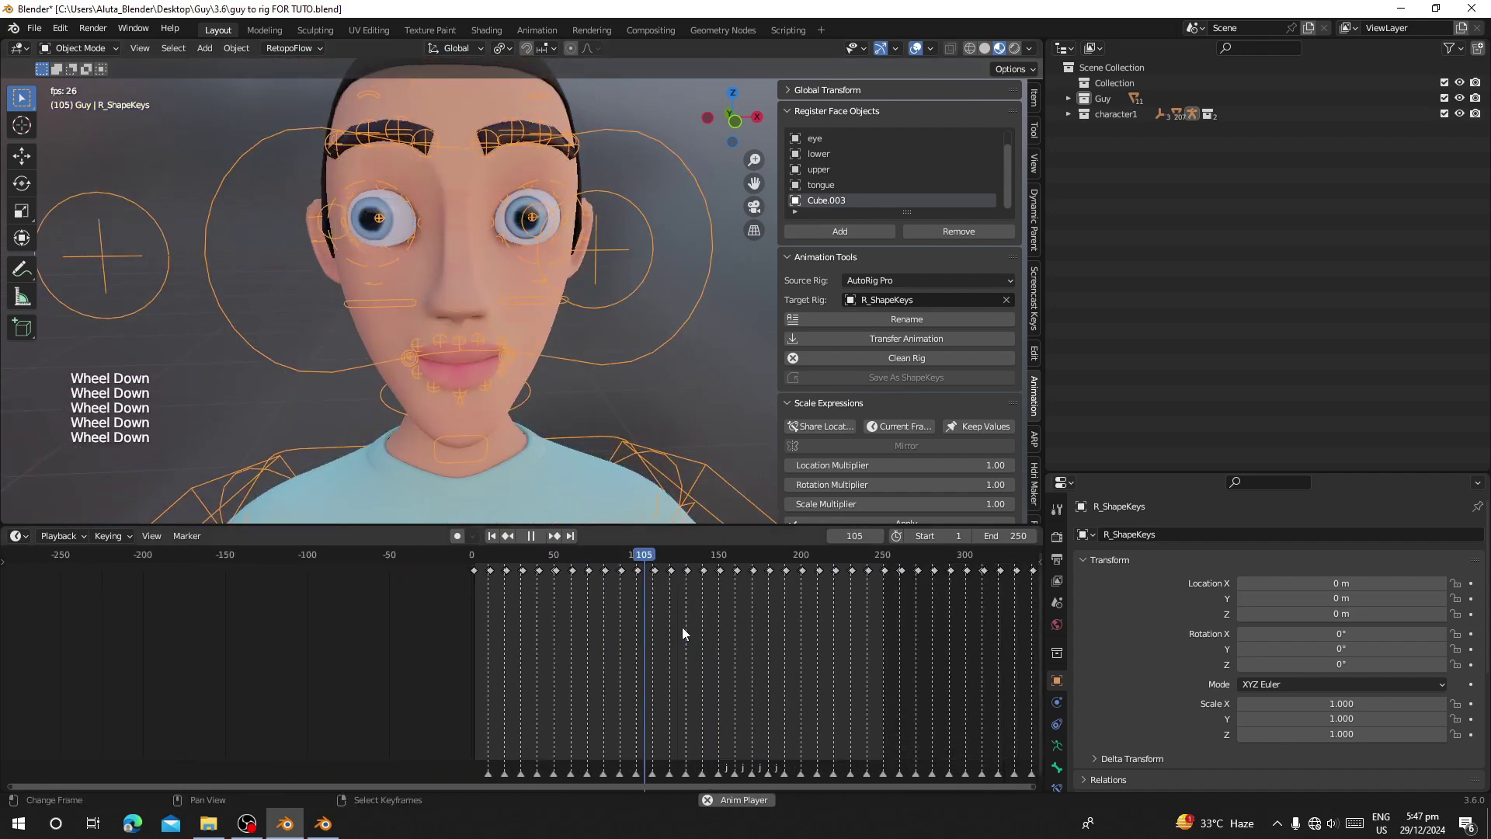
{"action": "left_click_drag", "start_coordinate": [1006, 535], "coordinate": [1087, 535]}
{"action": "scroll", "coordinate": [1013, 559], "scroll_direction": "down", "scroll_amount": 2}
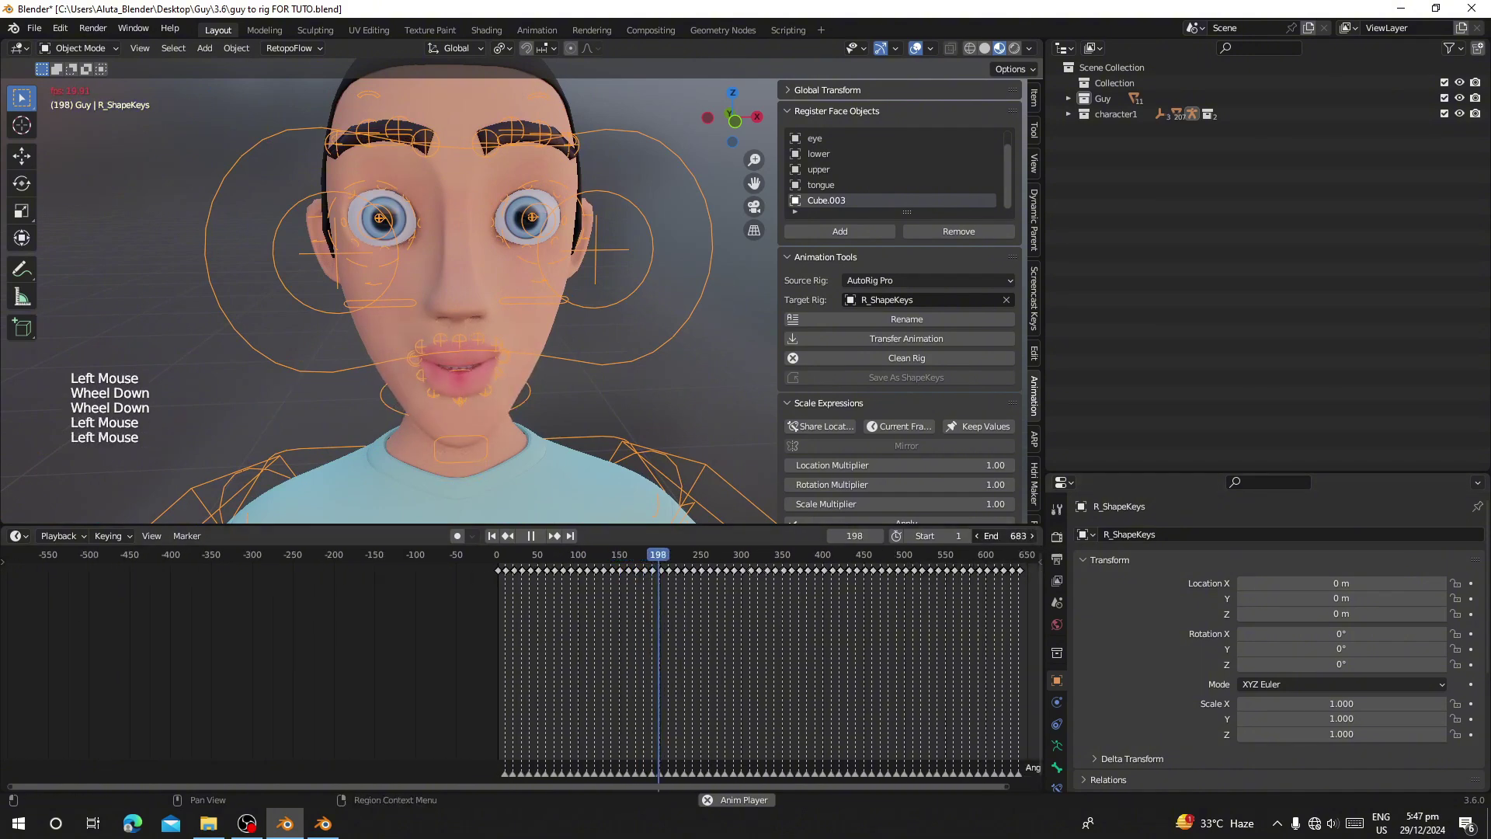
{"action": "scroll", "coordinate": [515, 346], "scroll_direction": "up", "scroll_amount": 1}
{"action": "mouse_move", "coordinate": [515, 346]}
{"action": "middle_mouse_down", "text": "shift"}
{"action": "mouse_move", "coordinate": [522, 303]}
{"action": "mouse_move", "coordinate": [543, 370]}
{"action": "mouse_move", "coordinate": [532, 342]}
{"action": "middle_mouse_up", "text": "shift"}
{"action": "scroll", "coordinate": [521, 302], "scroll_direction": "down", "scroll_amount": 1}
{"action": "scroll", "coordinate": [533, 362], "scroll_direction": "up", "scroll_amount": 1}
{"action": "middle_click_drag", "start_coordinate": [533, 342], "coordinate": [557, 390], "text": "shift"}
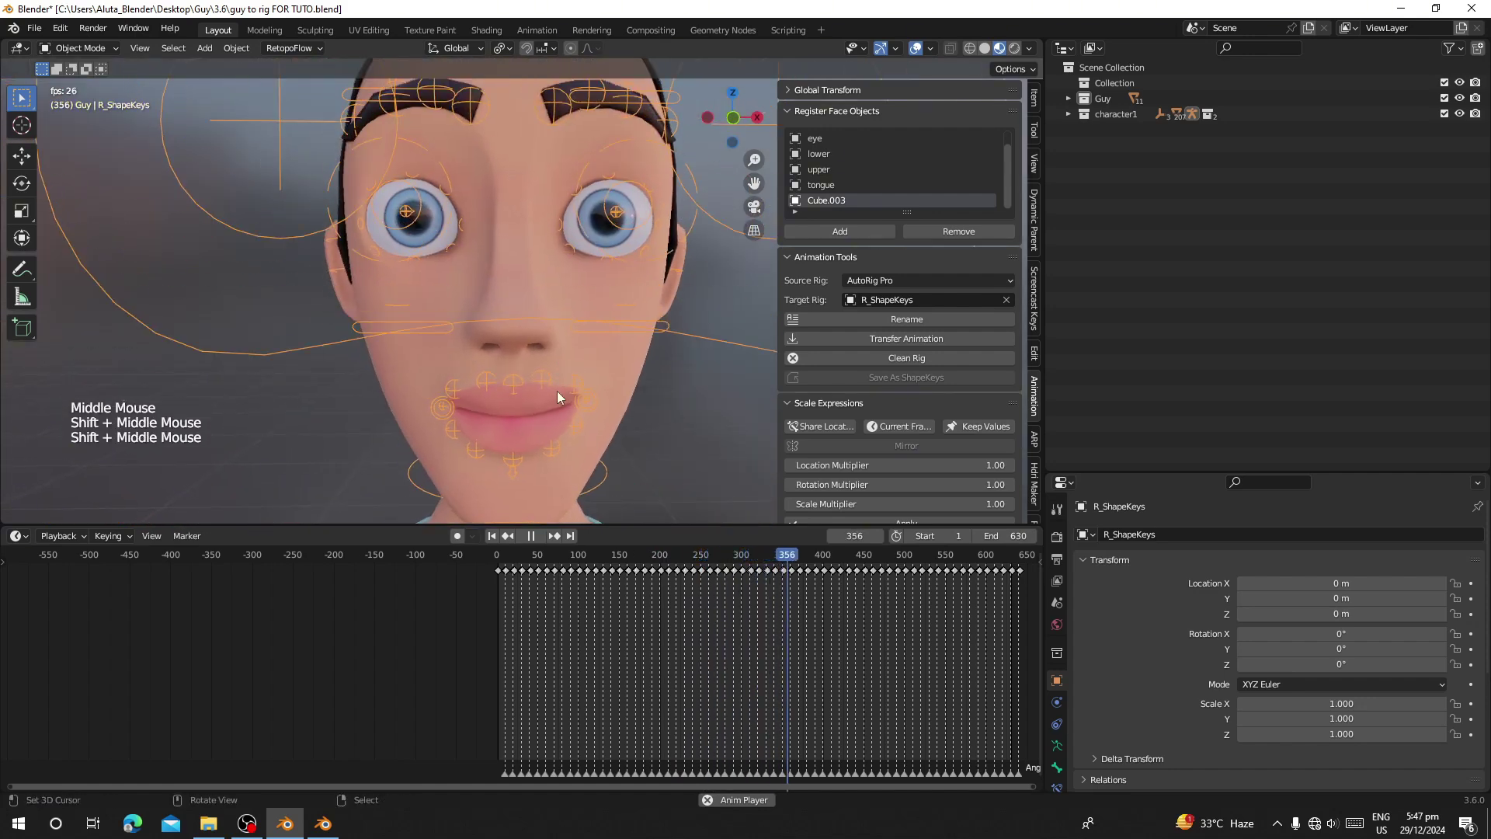
{"action": "key", "text": "space"}
{"action": "scroll", "coordinate": [511, 581], "scroll_direction": "up", "scroll_amount": 6}
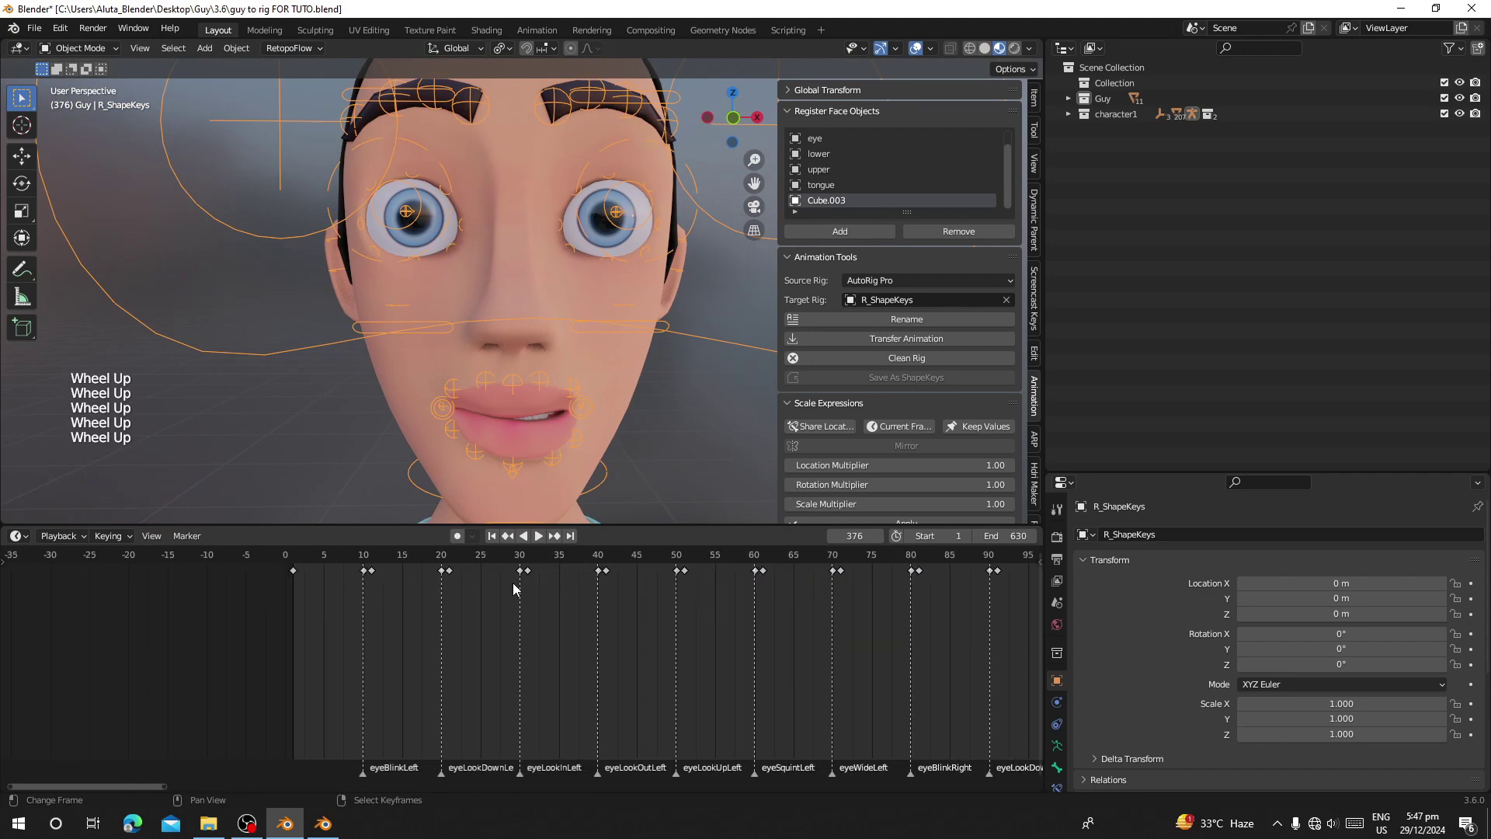
Step through the shape key markers from frame 10, then return to eyeBlinkLeft at frame 10
{"action": "left_click", "coordinate": [363, 579]}
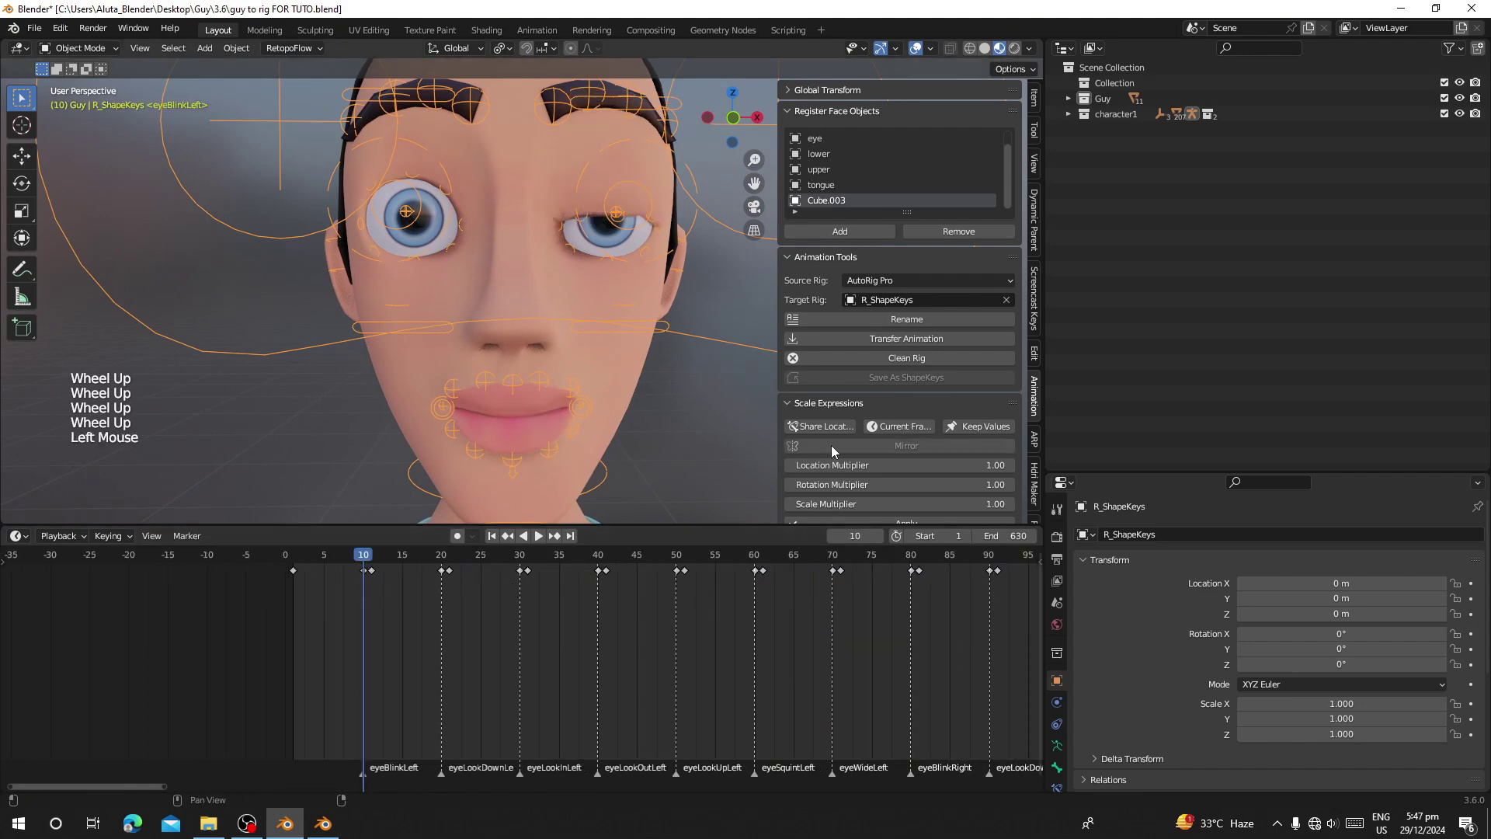
{"action": "scroll", "coordinate": [835, 448], "scroll_direction": "down", "scroll_amount": 3}
{"action": "scroll", "coordinate": [835, 448], "scroll_direction": "down", "scroll_amount": 1}
{"action": "scroll", "coordinate": [855, 439], "scroll_direction": "up", "scroll_amount": 1}
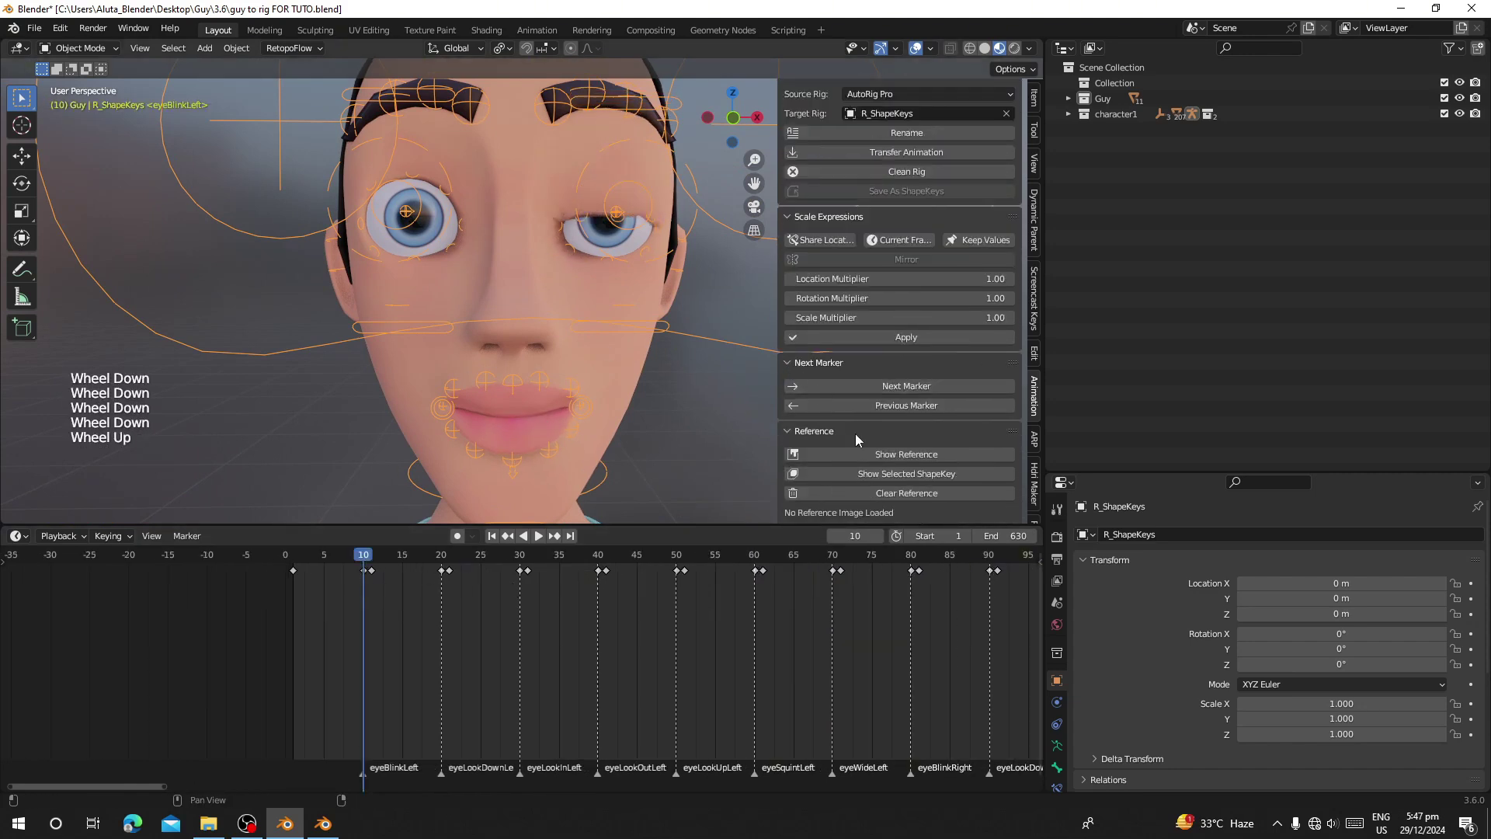
{"action": "left_click", "coordinate": [848, 392]}
{"action": "left_click", "coordinate": [847, 391]}
{"action": "left_click", "coordinate": [846, 391]}
{"action": "left_click", "coordinate": [847, 390]}
{"action": "left_click", "coordinate": [846, 390]}
{"action": "left_click", "coordinate": [846, 391]}
{"action": "left_click", "coordinate": [847, 391]}
{"action": "left_click", "coordinate": [846, 390]}
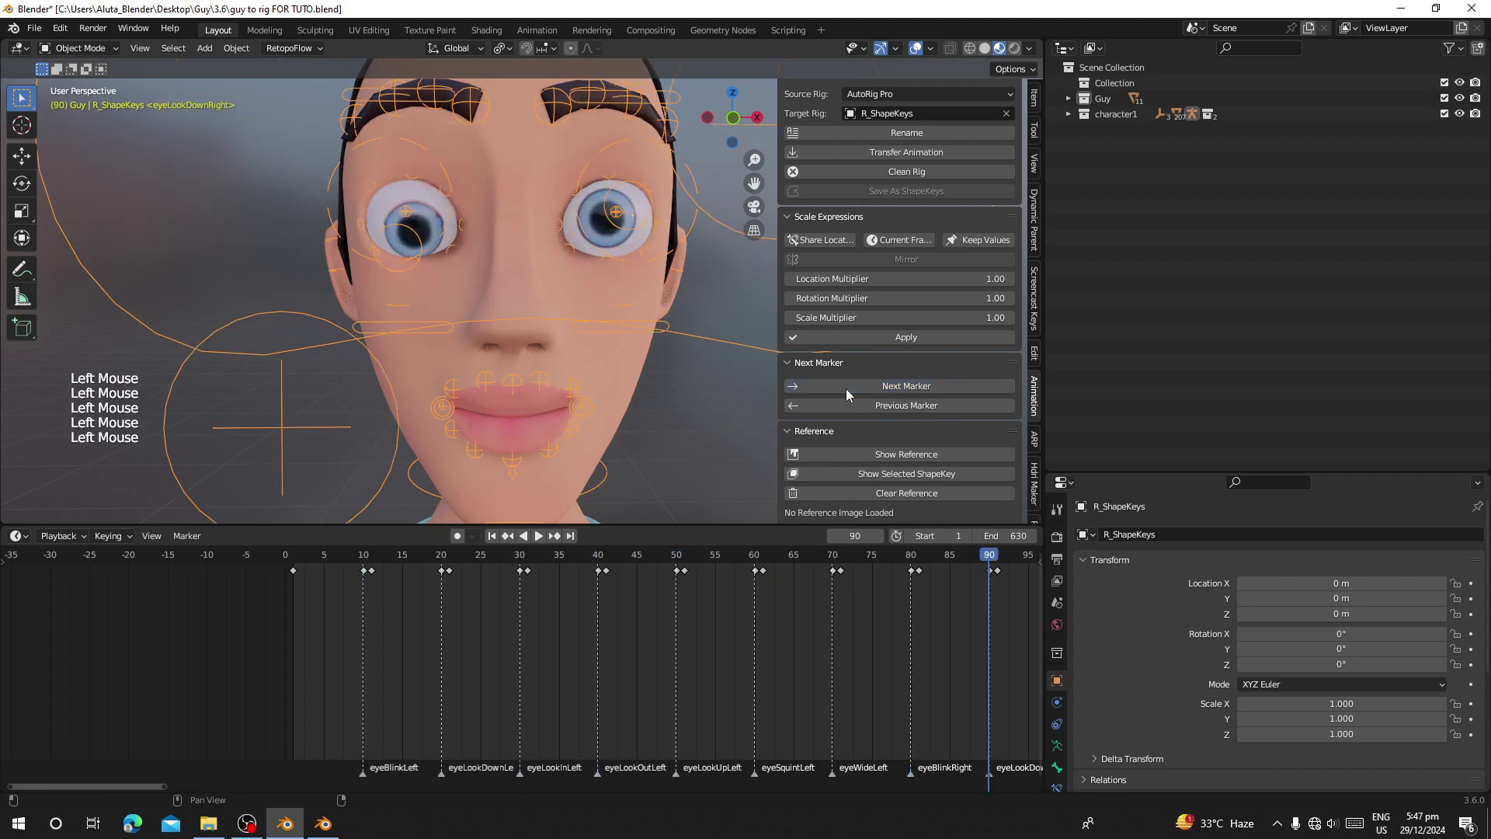
{"action": "left_click", "coordinate": [845, 388]}
{"action": "left_click_drag", "start_coordinate": [349, 579], "coordinate": [365, 584]}
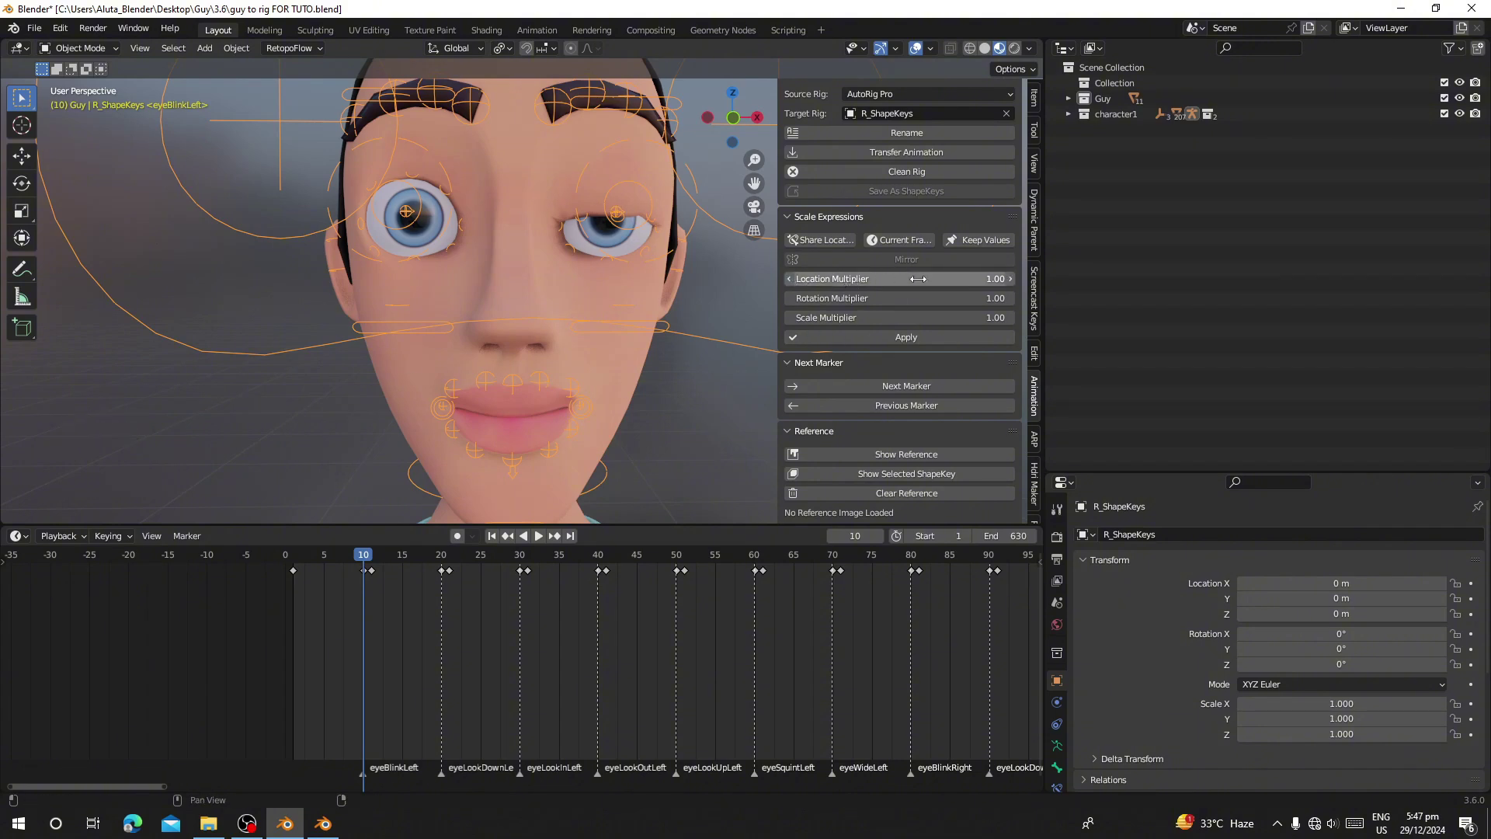
Set the Location Multiplier to 1.5 and apply it to the shape key animation
{"action": "left_click", "coordinate": [950, 279]}
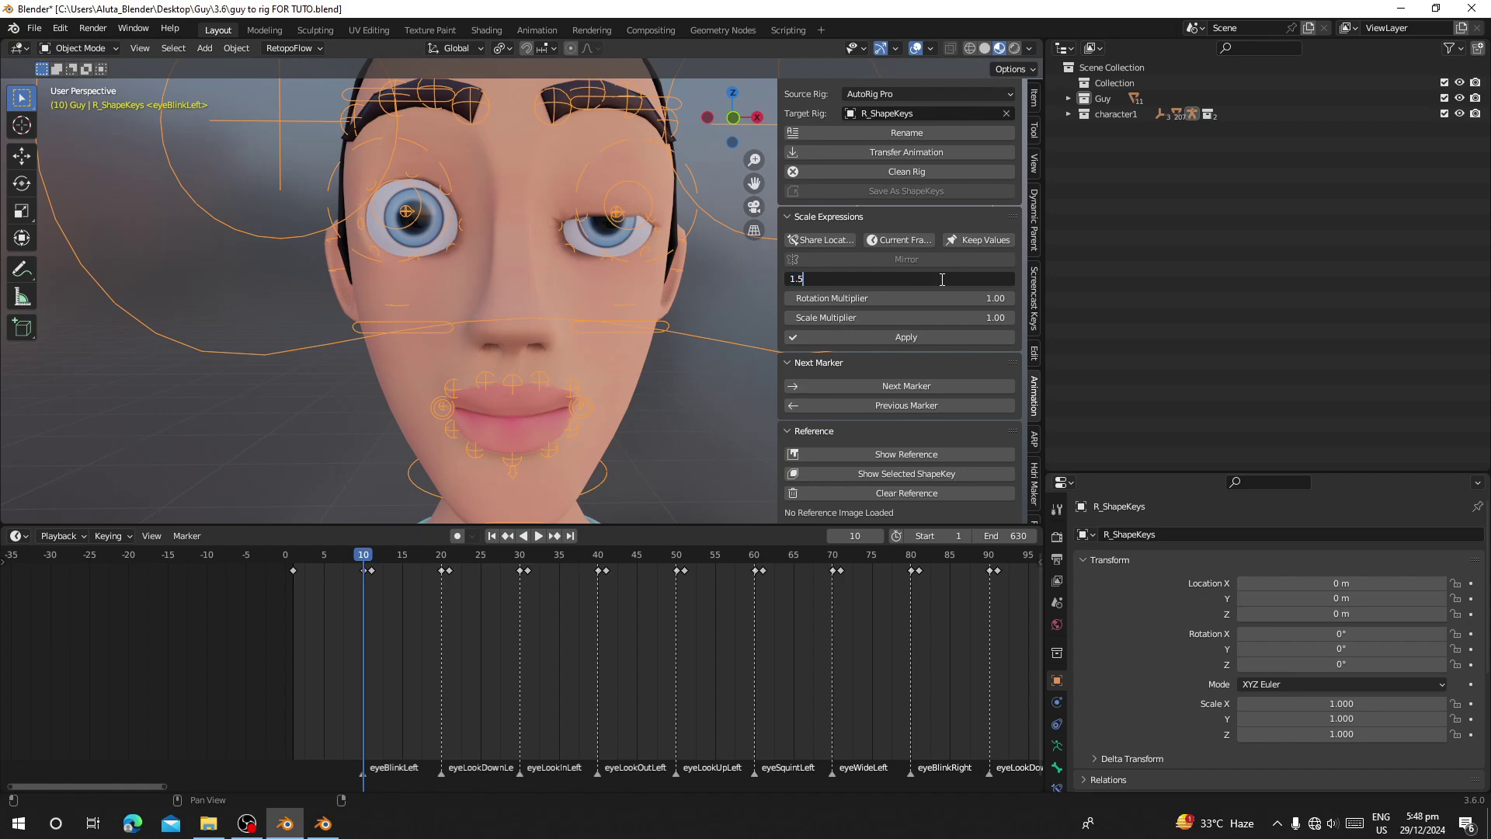
{"action": "key", "text": "Return"}
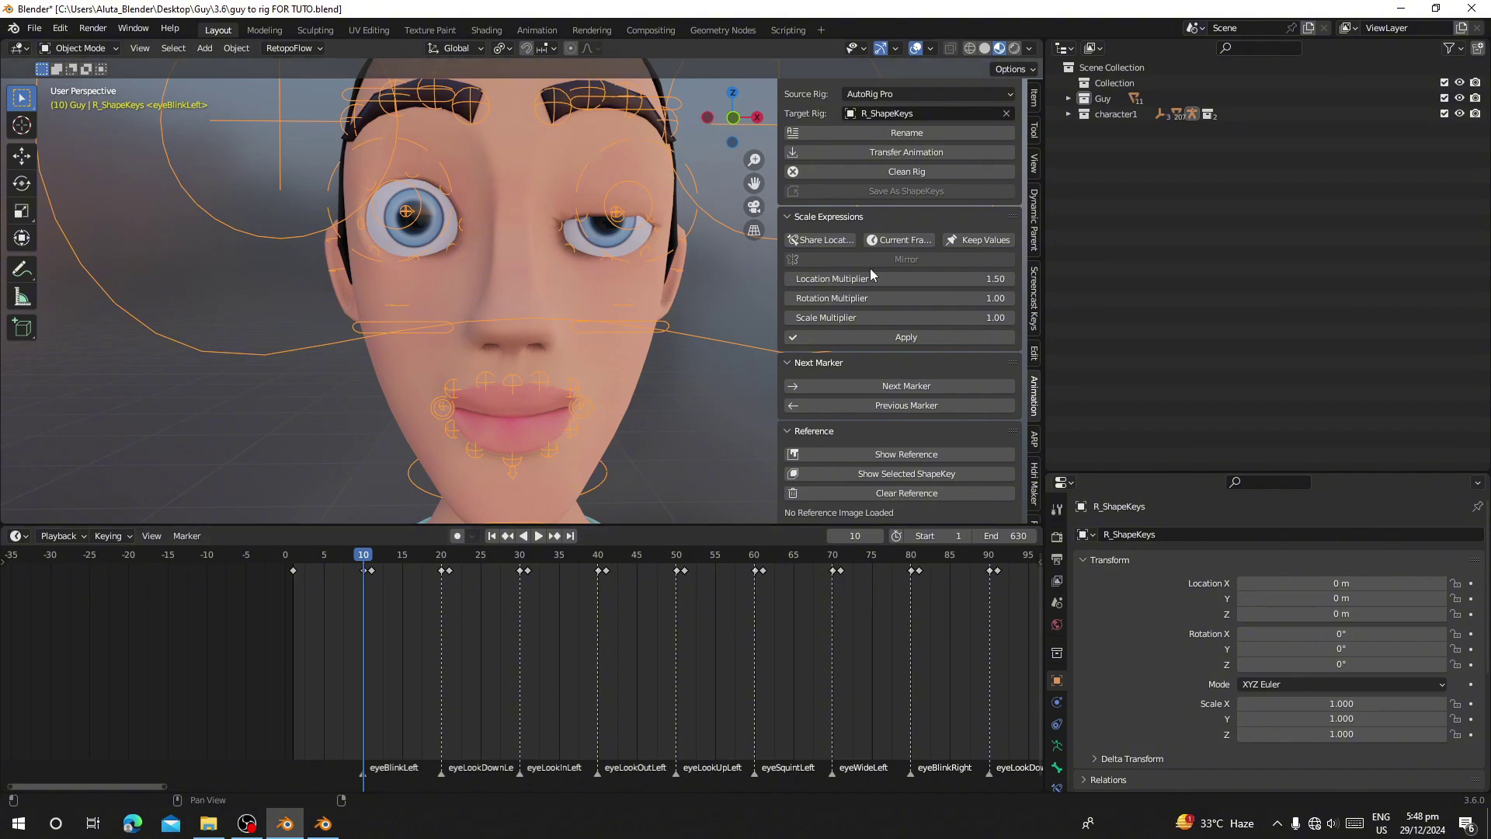
{"action": "left_click_drag", "start_coordinate": [901, 278], "coordinate": [870, 278]}
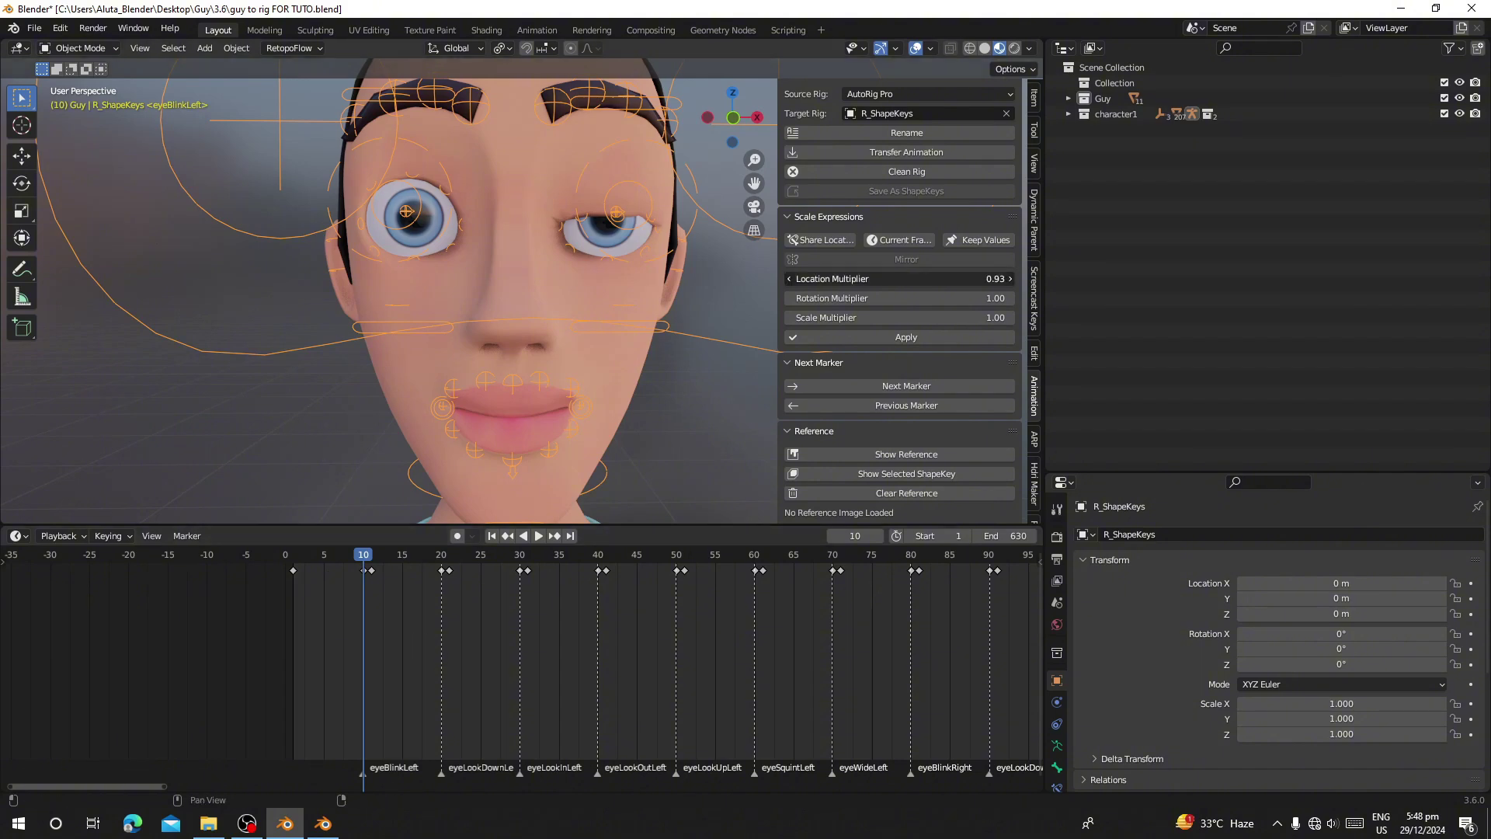
{"action": "right_click", "coordinate": [883, 278]}
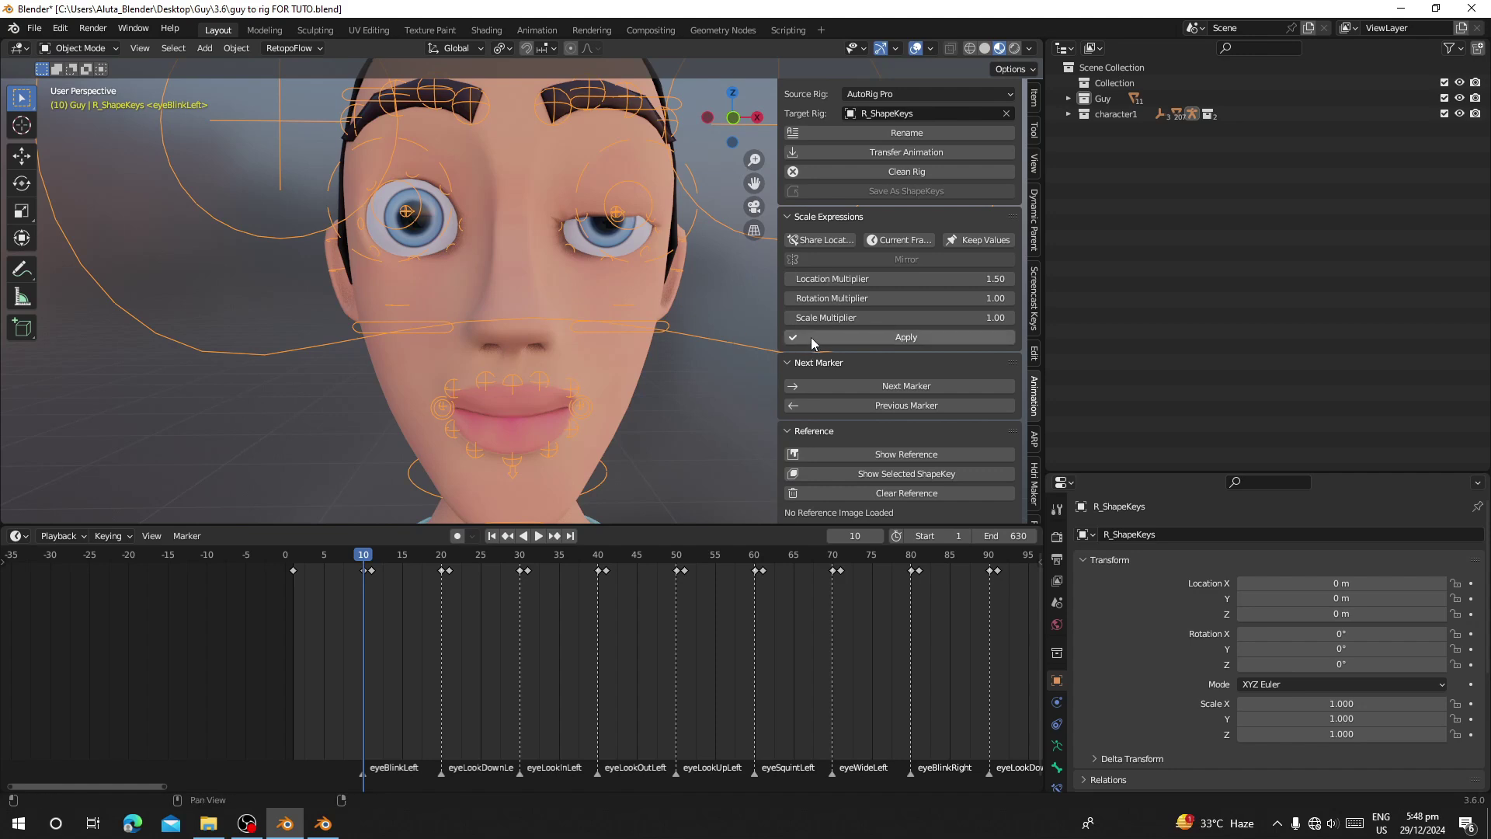
{"action": "left_click", "coordinate": [868, 339]}
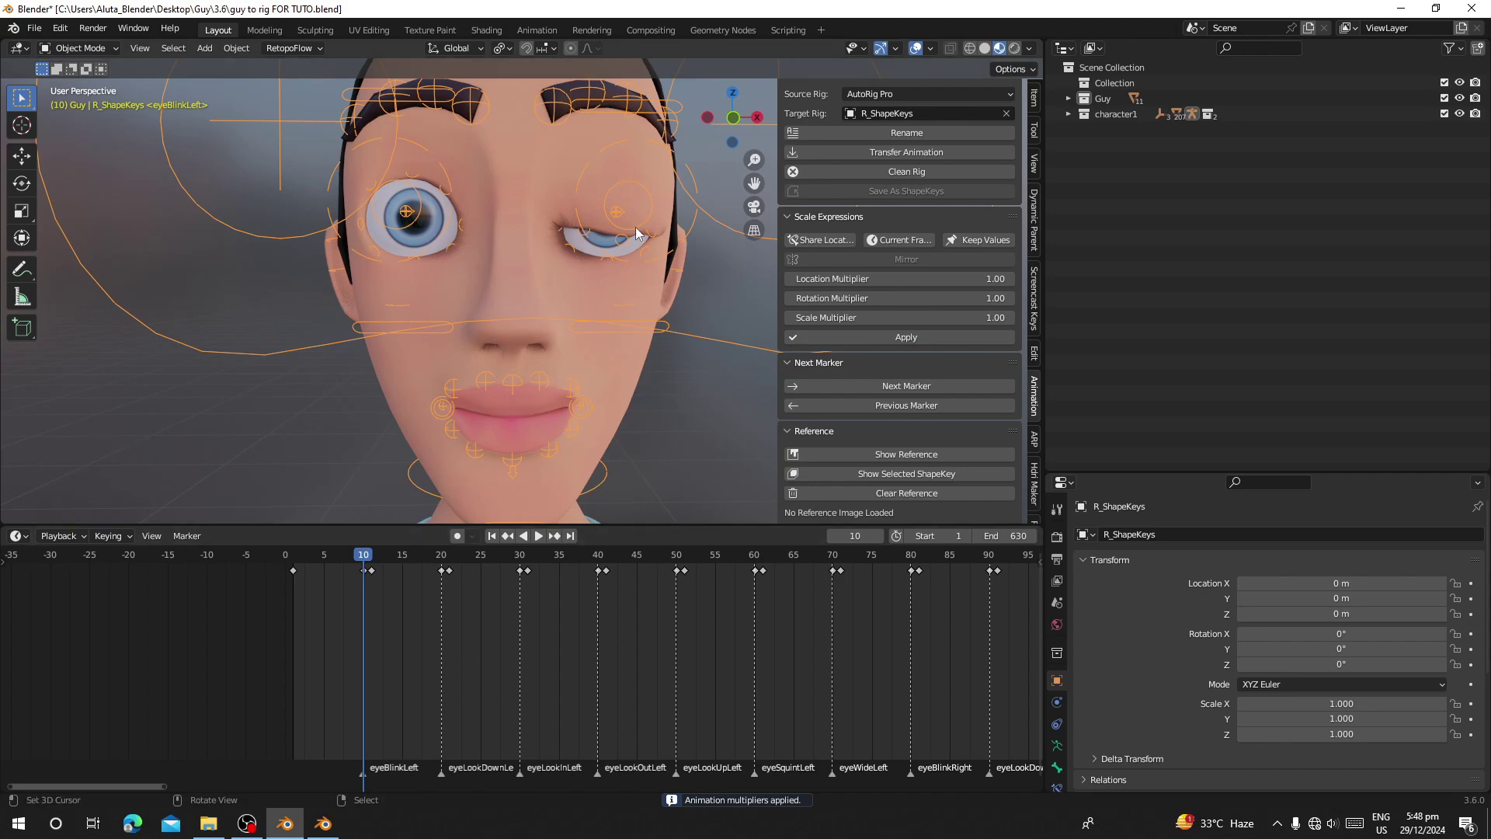
{"action": "key", "text": "space"}
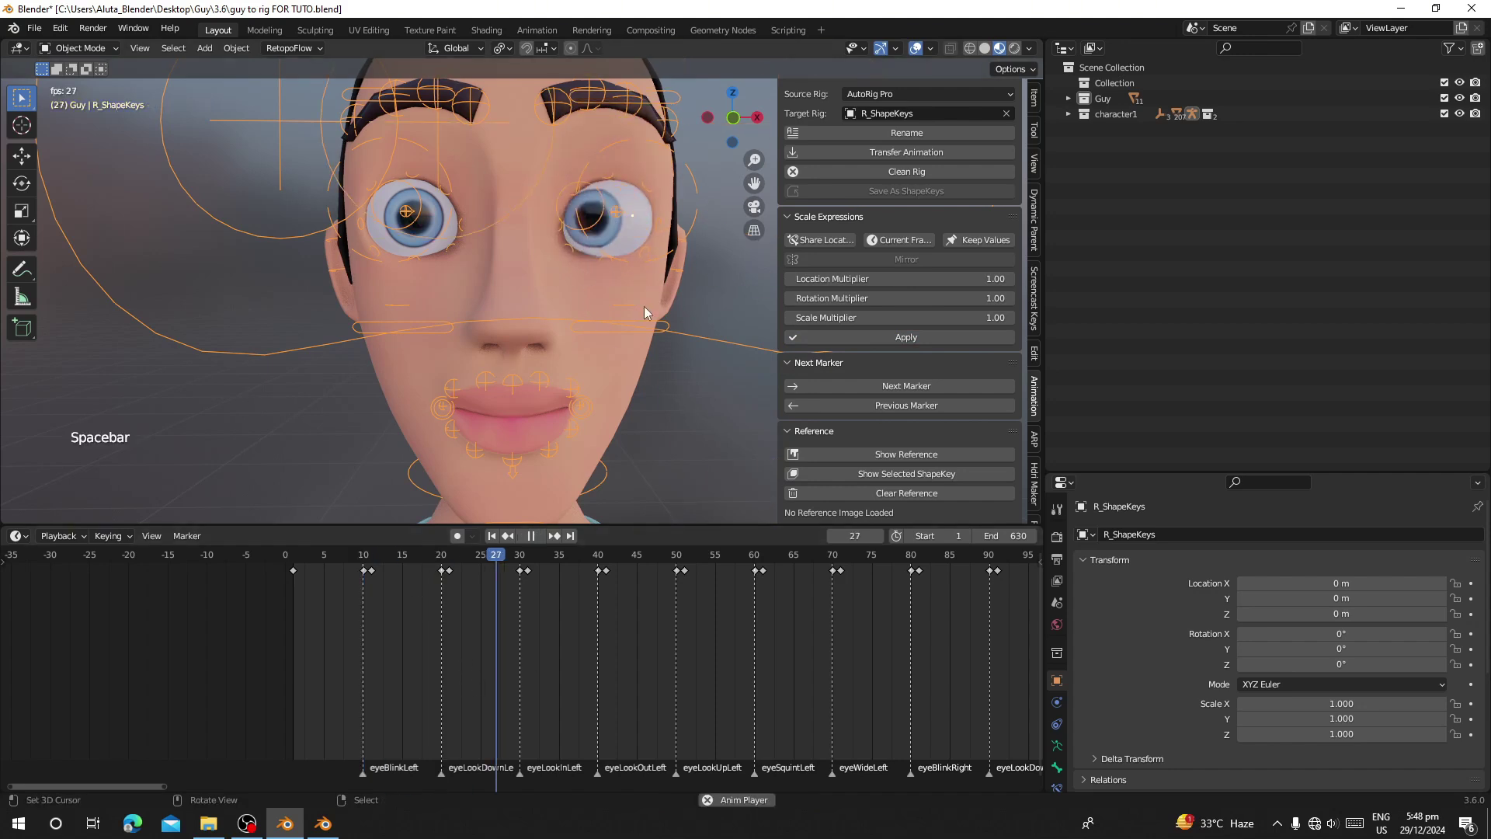
{"action": "scroll", "coordinate": [645, 311], "scroll_direction": "down", "scroll_amount": 2}
{"action": "scroll", "coordinate": [645, 306], "scroll_direction": "up", "scroll_amount": 2}
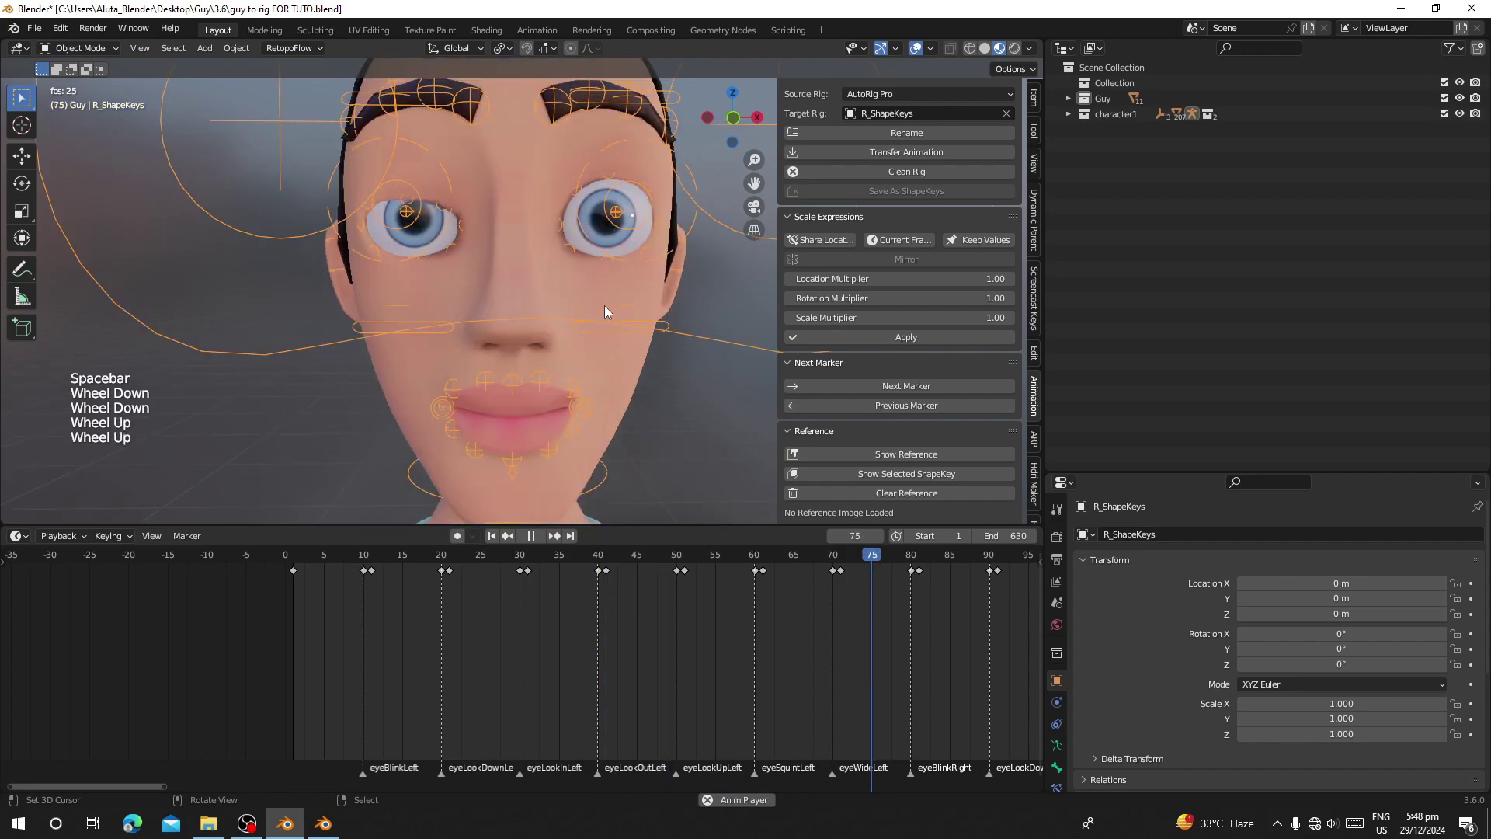
{"action": "scroll", "coordinate": [605, 311], "scroll_direction": "down", "scroll_amount": 2}
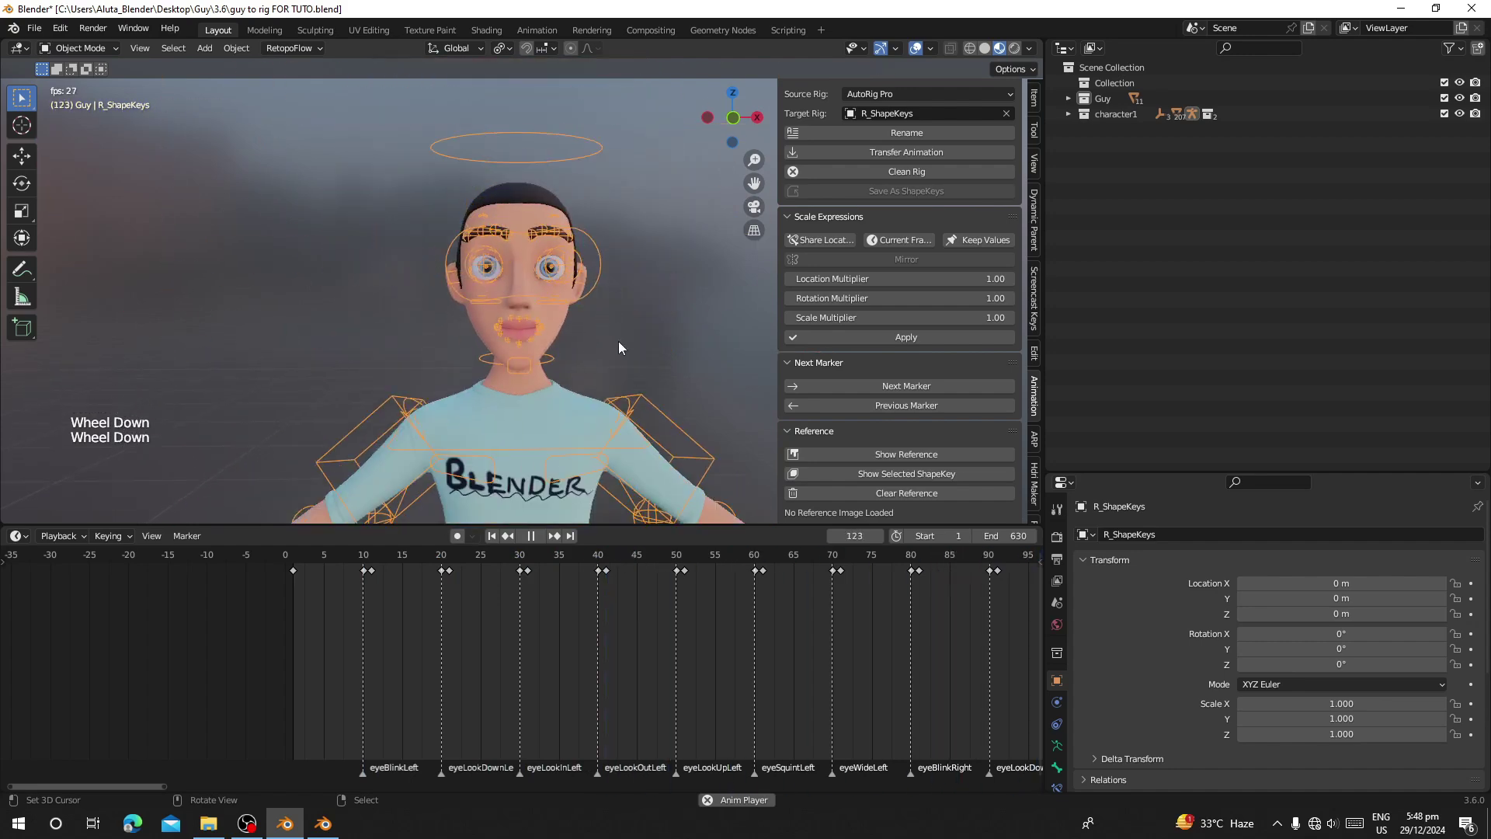
{"action": "scroll", "coordinate": [550, 351], "scroll_direction": "up", "scroll_amount": 1}
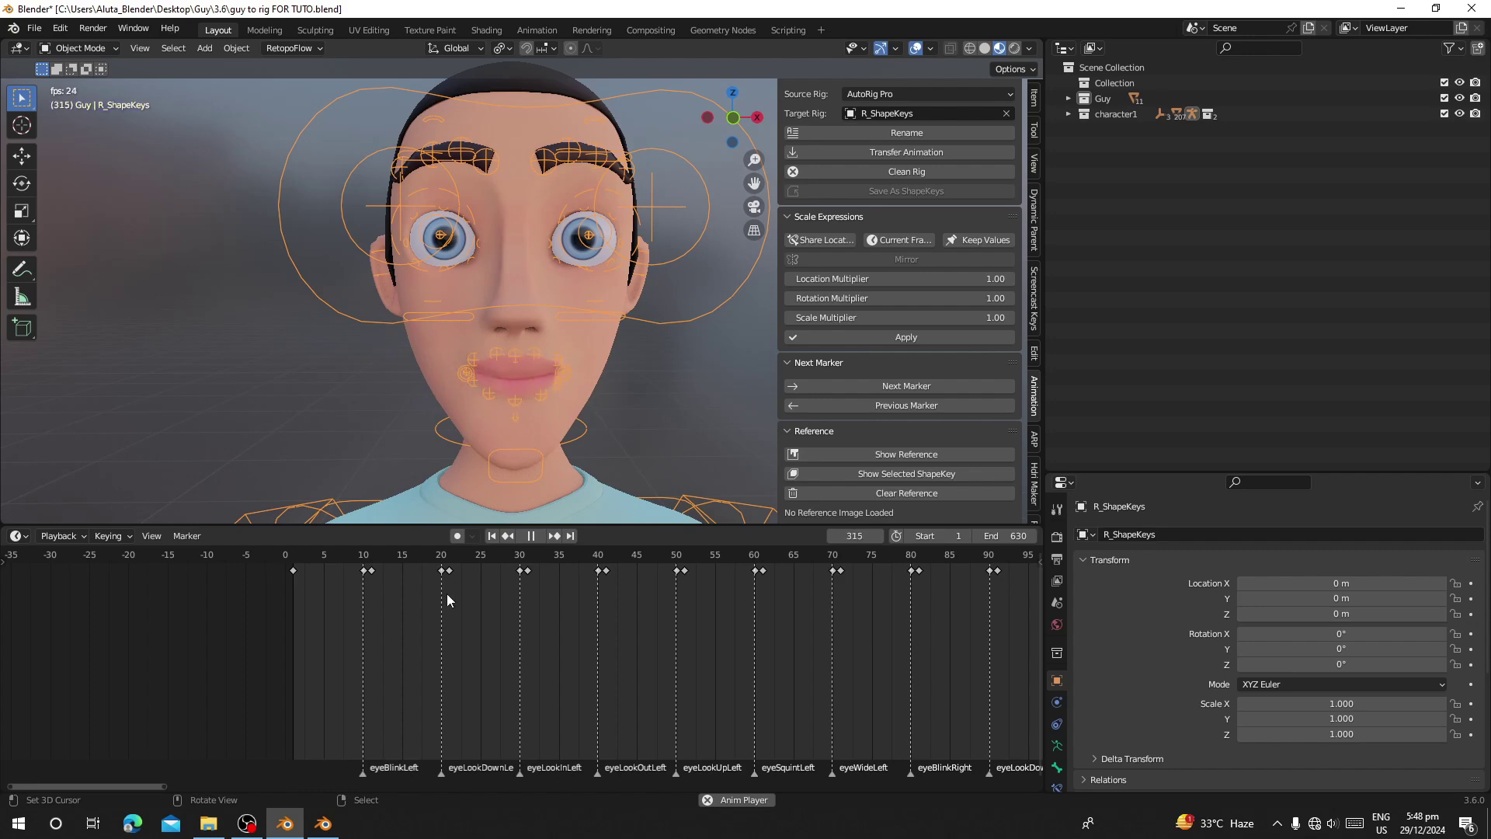
{"action": "scroll", "coordinate": [574, 371], "scroll_direction": "down", "scroll_amount": 6}
{"action": "scroll", "coordinate": [579, 423], "scroll_direction": "up", "scroll_amount": 5}
{"action": "key", "text": "space"}
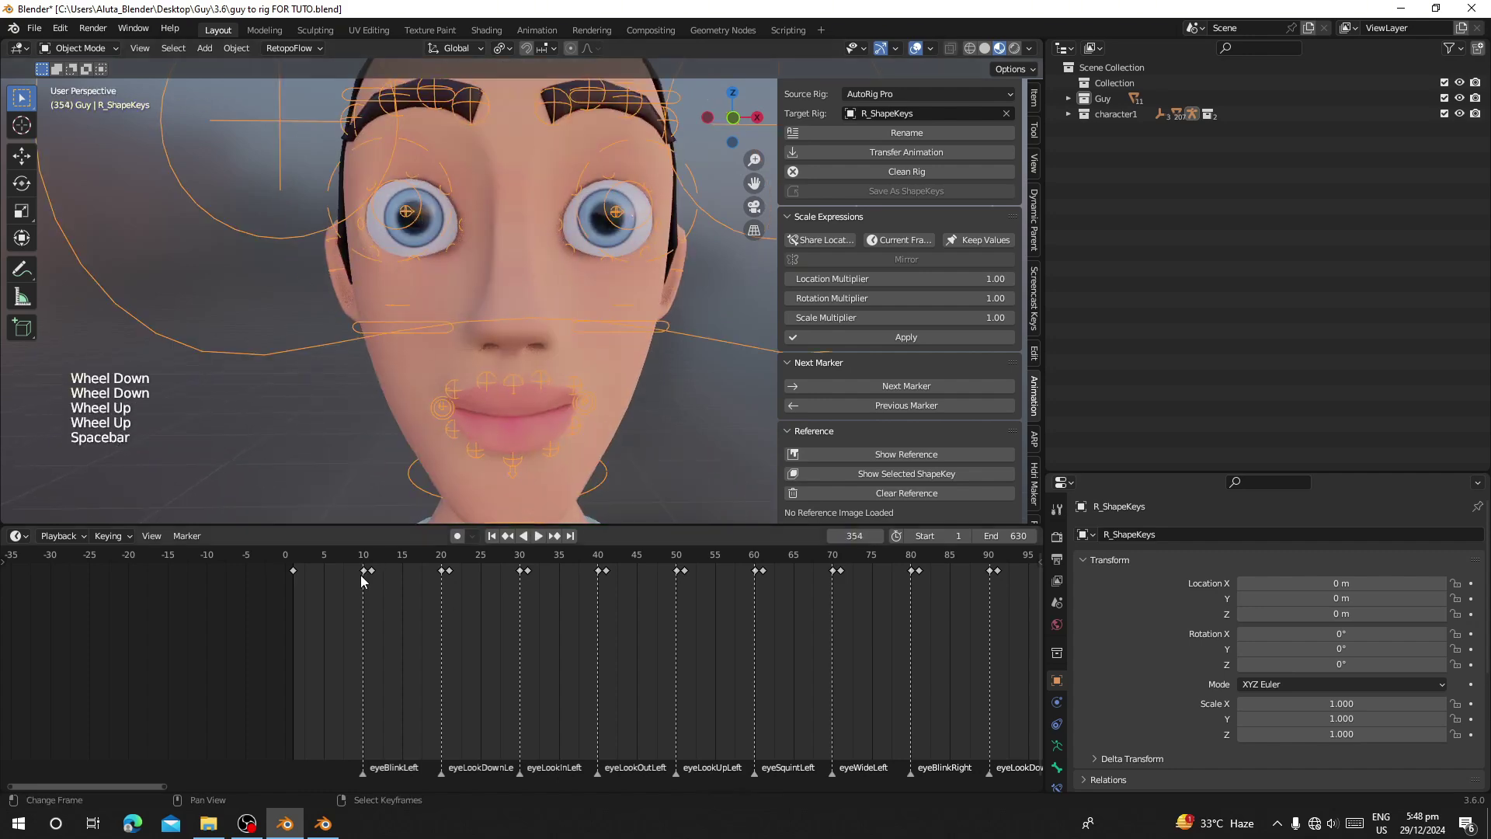
{"action": "left_click", "coordinate": [361, 578]}
{"action": "scroll", "coordinate": [866, 274], "scroll_direction": "down", "scroll_amount": 3}
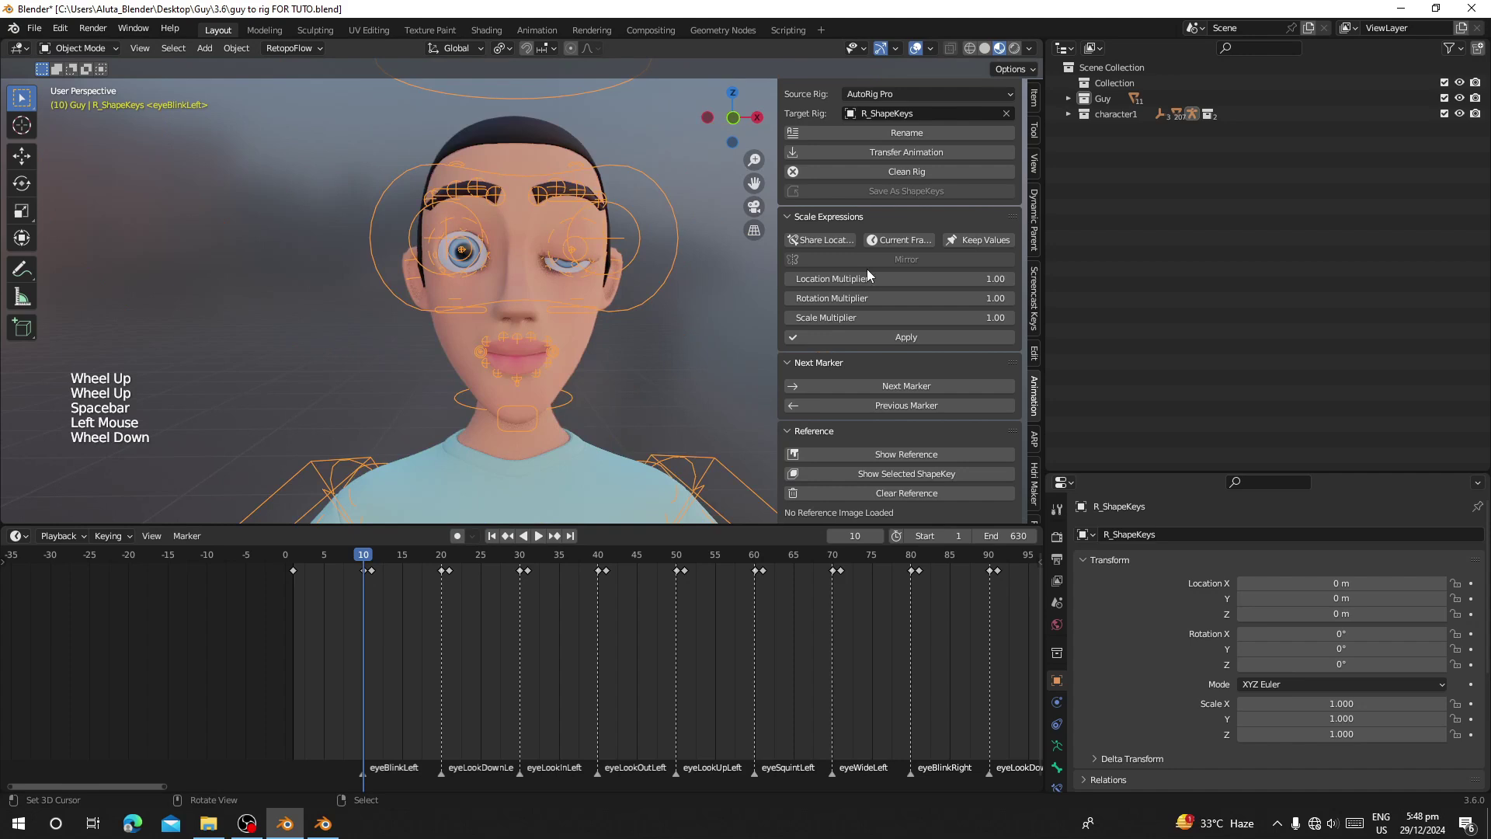
Turn the Outliner area into an Image Editor
{"action": "left_click", "coordinate": [1065, 49]}
{"action": "left_click", "coordinate": [544, 109]}
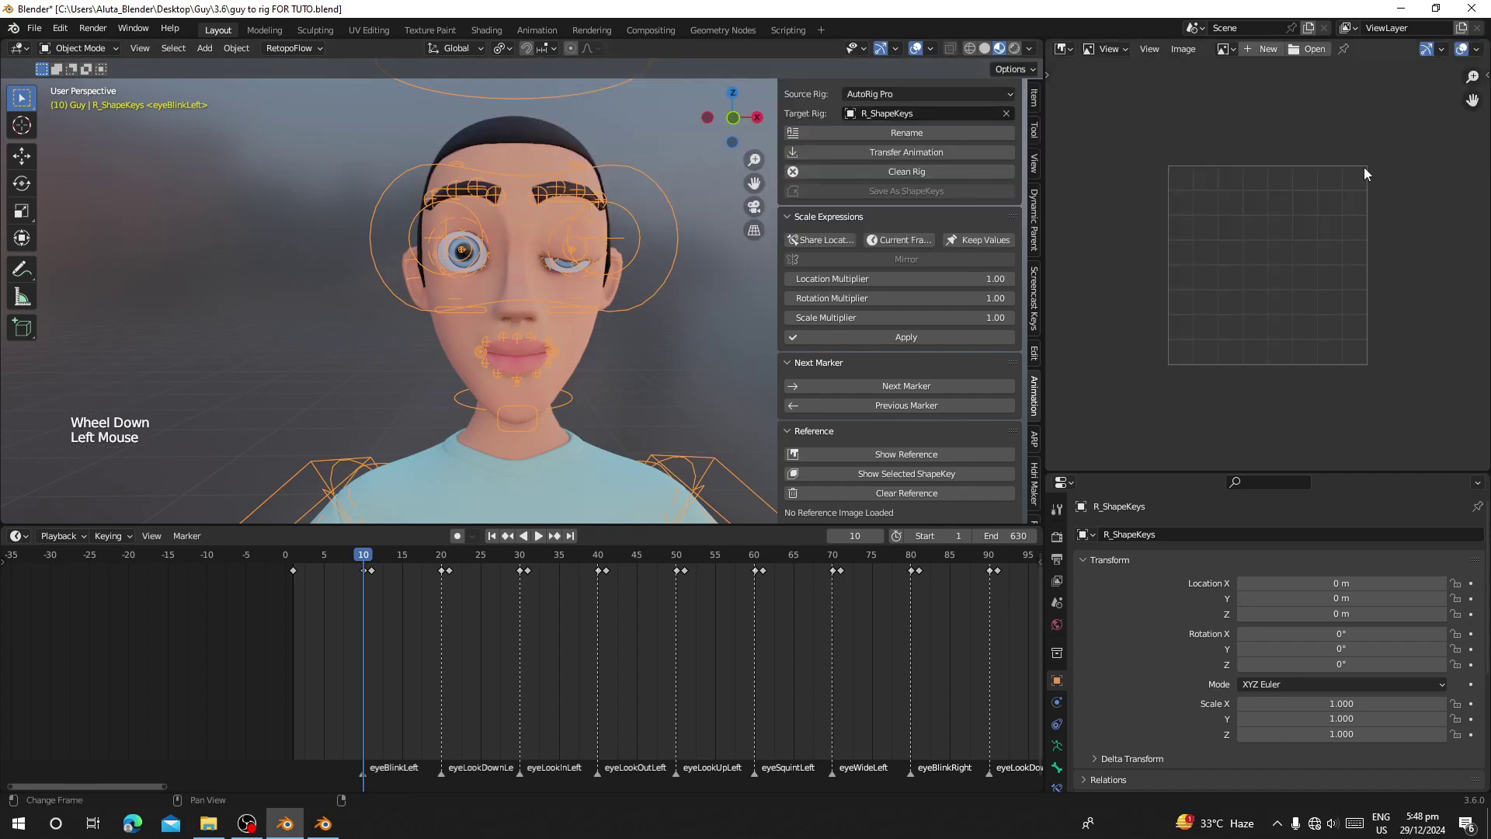
{"action": "scroll", "coordinate": [1310, 247], "scroll_direction": "up", "scroll_amount": 3}
{"action": "scroll", "coordinate": [1298, 190], "scroll_direction": "down", "scroll_amount": 2}
{"action": "middle_click_drag", "start_coordinate": [1310, 247], "coordinate": [1290, 216]}
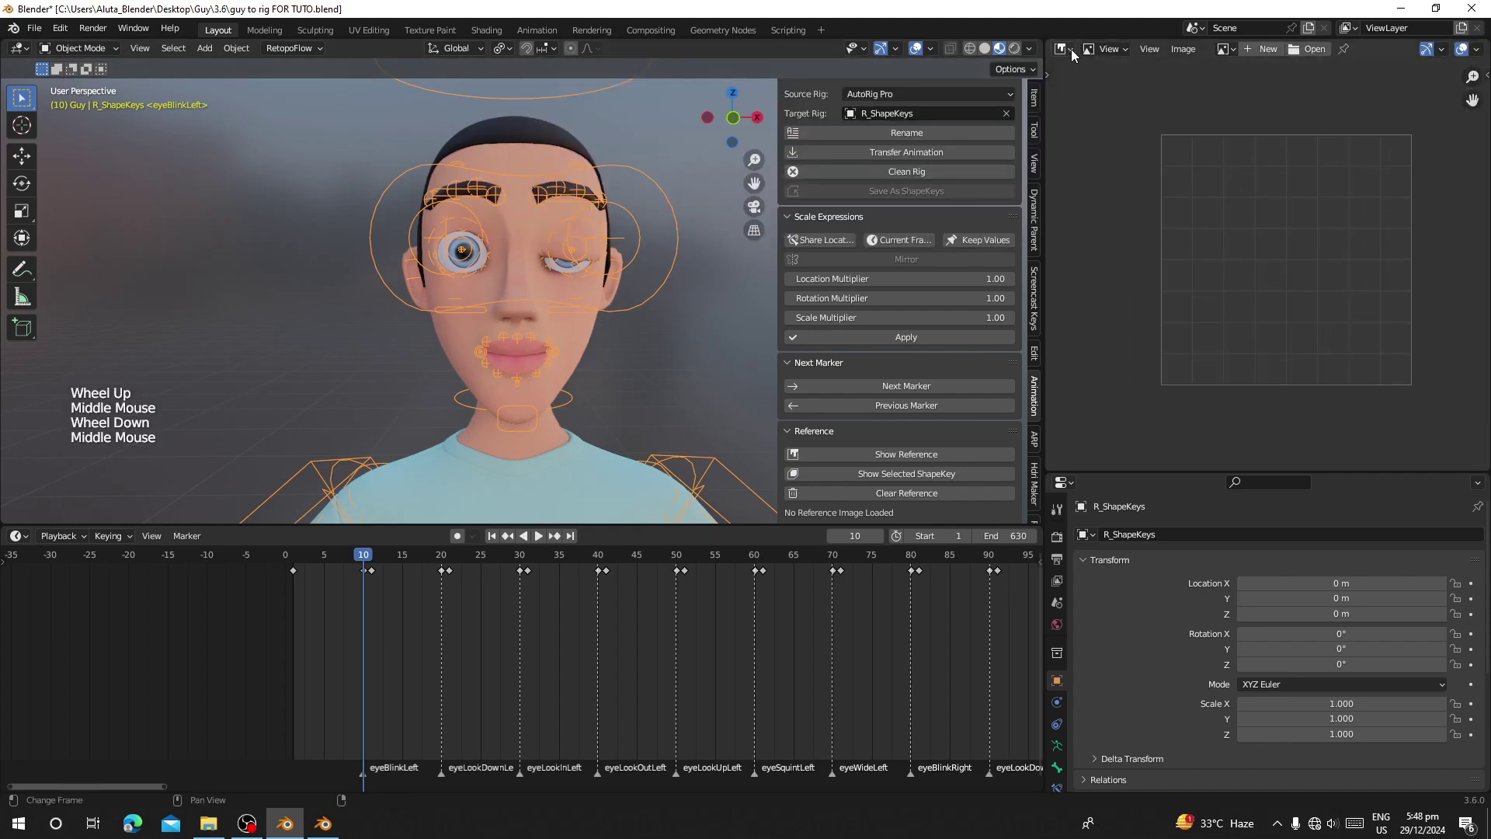
Load the 10.png eyeBlinkLeft reference image with Show Reference
{"action": "mouse_move", "coordinate": [625, 268]}
{"action": "middle_mouse_down", "text": "shift"}
{"action": "mouse_move", "coordinate": [609, 321]}
{"action": "mouse_move", "coordinate": [458, 495]}
{"action": "middle_mouse_up", "text": "shift"}
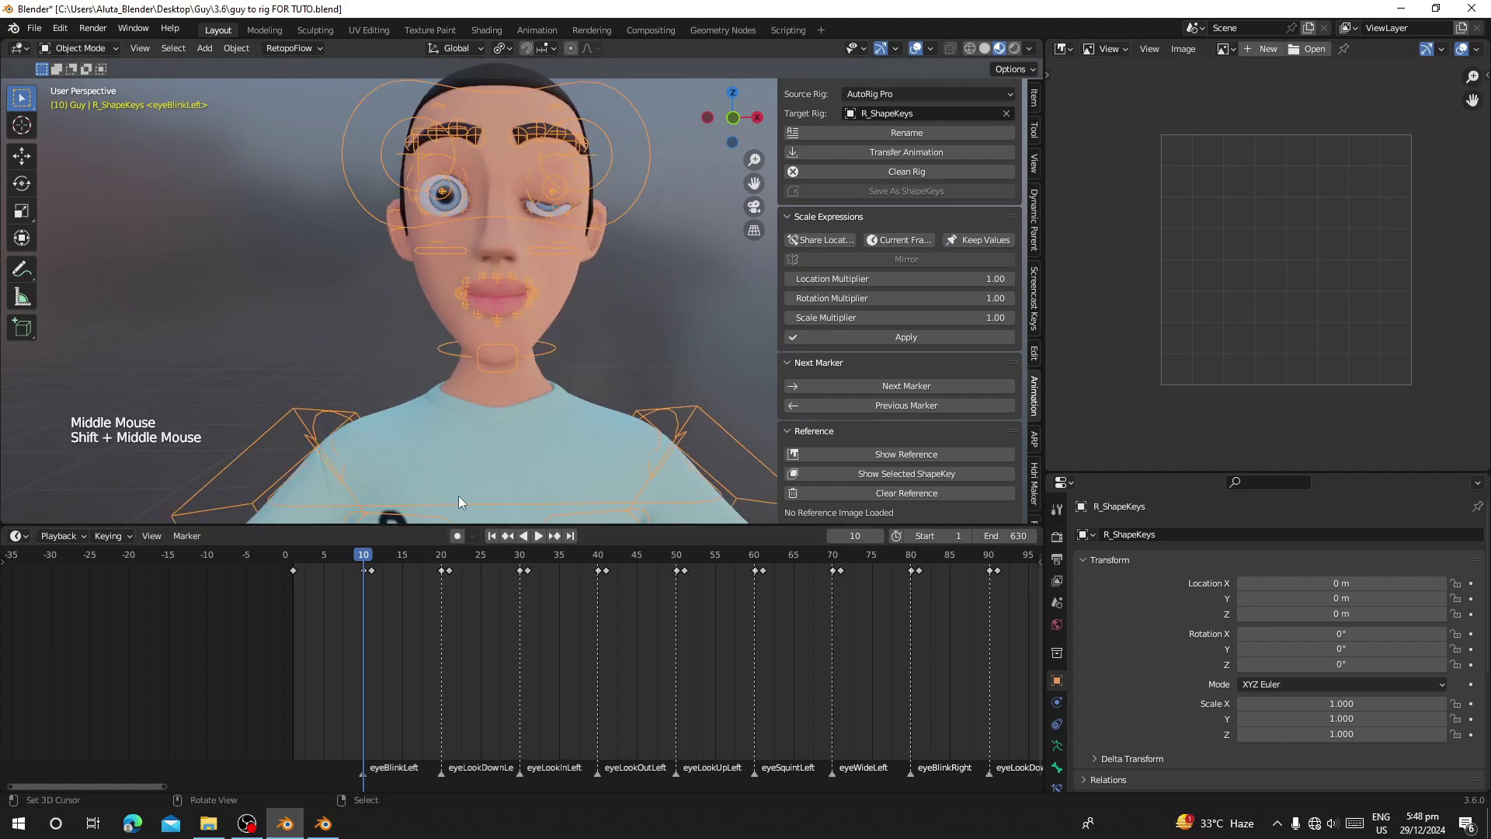
{"action": "left_click", "coordinate": [858, 453]}
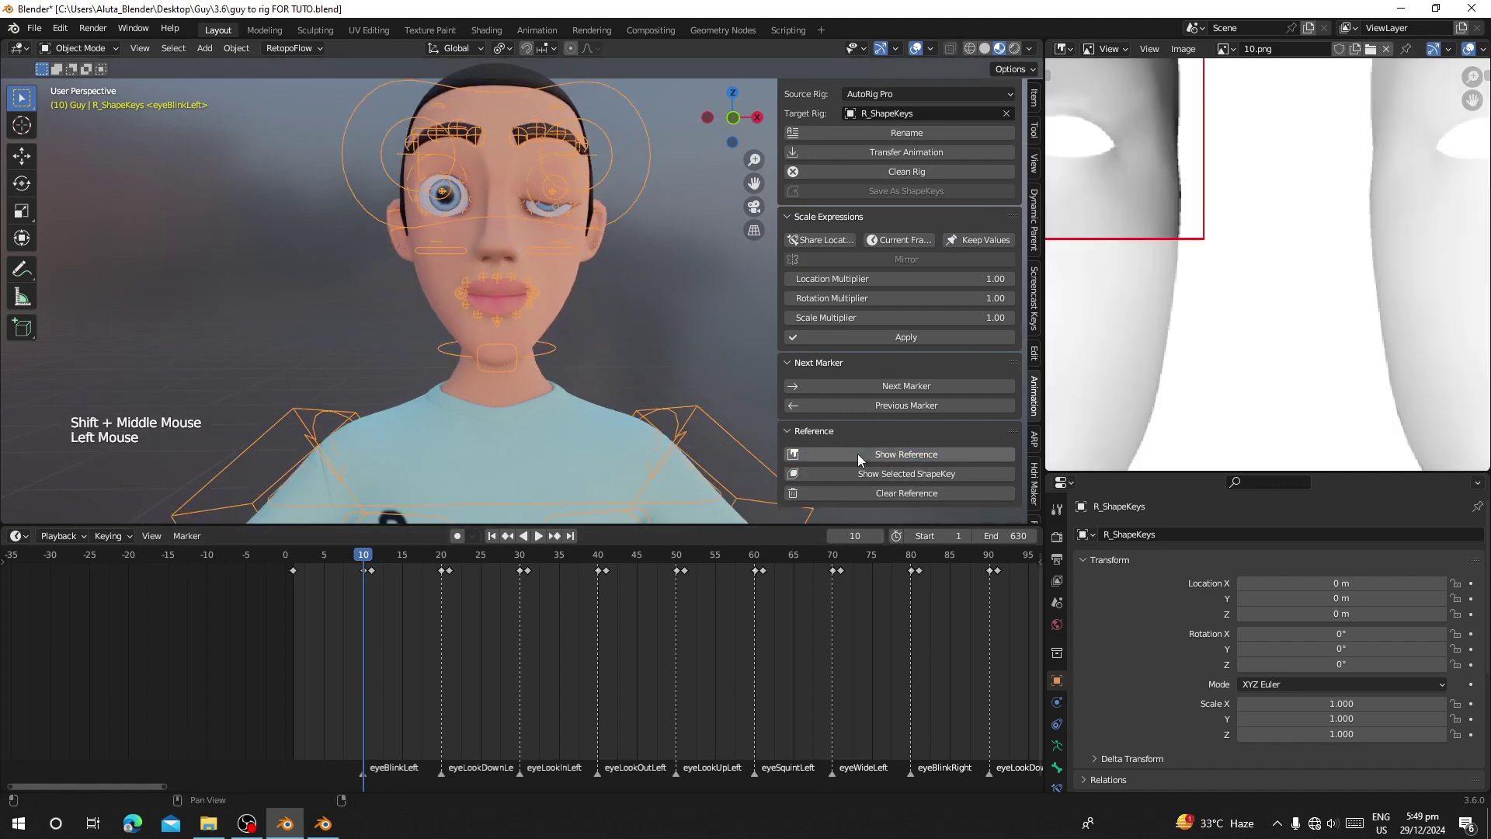
{"action": "scroll", "coordinate": [1336, 249], "scroll_direction": "down", "scroll_amount": 3}
{"action": "middle_click_drag", "start_coordinate": [1336, 249], "coordinate": [1294, 301]}
{"action": "scroll", "coordinate": [483, 304], "scroll_direction": "up", "scroll_amount": 1}
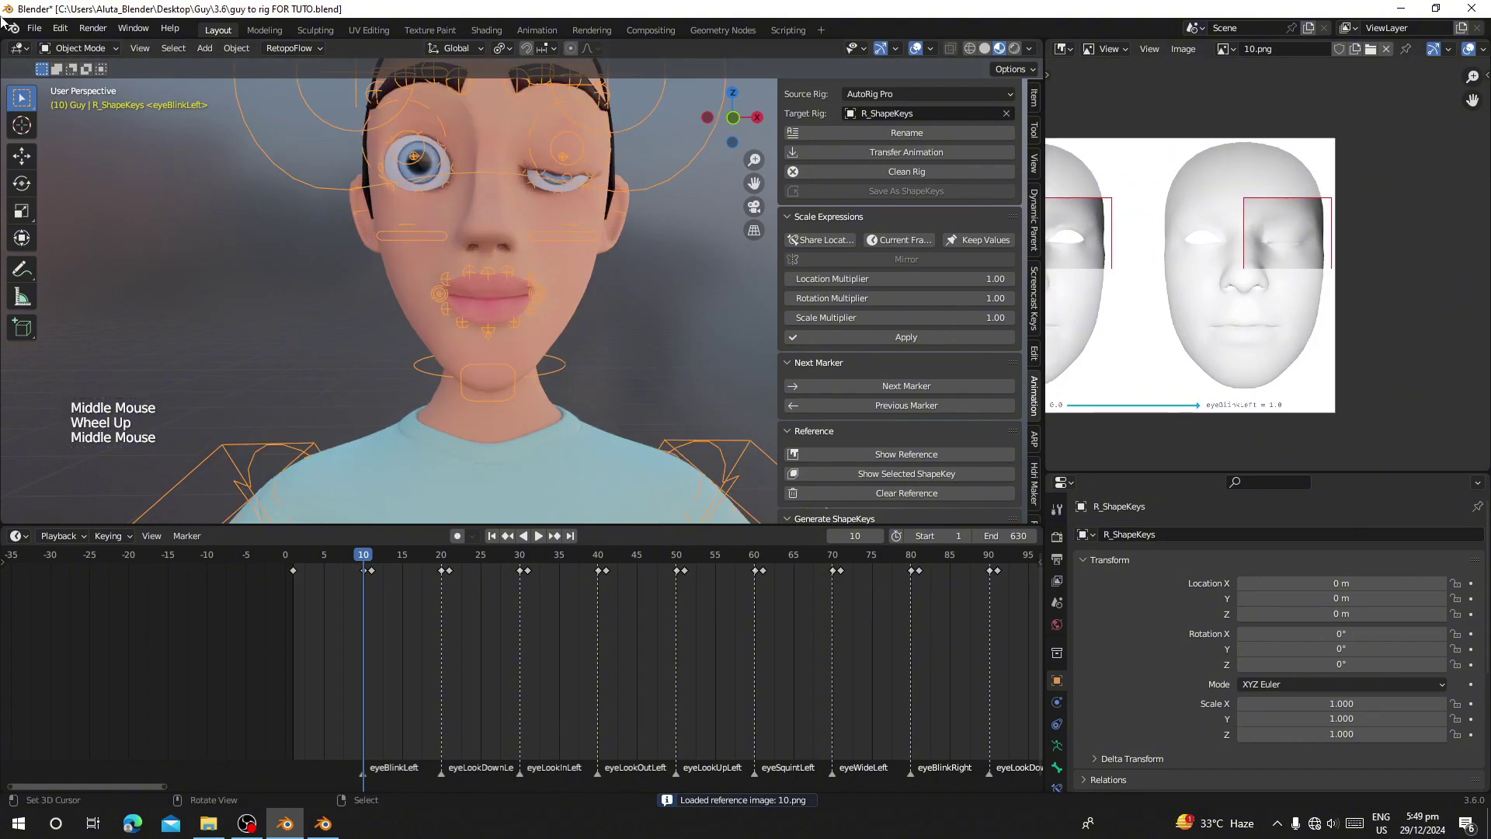
Switch the rig into Pose Mode and frame the eyes
{"action": "left_click", "coordinate": [78, 48]}
{"action": "left_click", "coordinate": [101, 101]}
{"action": "middle_click_drag", "start_coordinate": [626, 203], "coordinate": [580, 294], "text": "shift"}
{"action": "scroll", "coordinate": [580, 293], "scroll_direction": "up", "scroll_amount": 1}
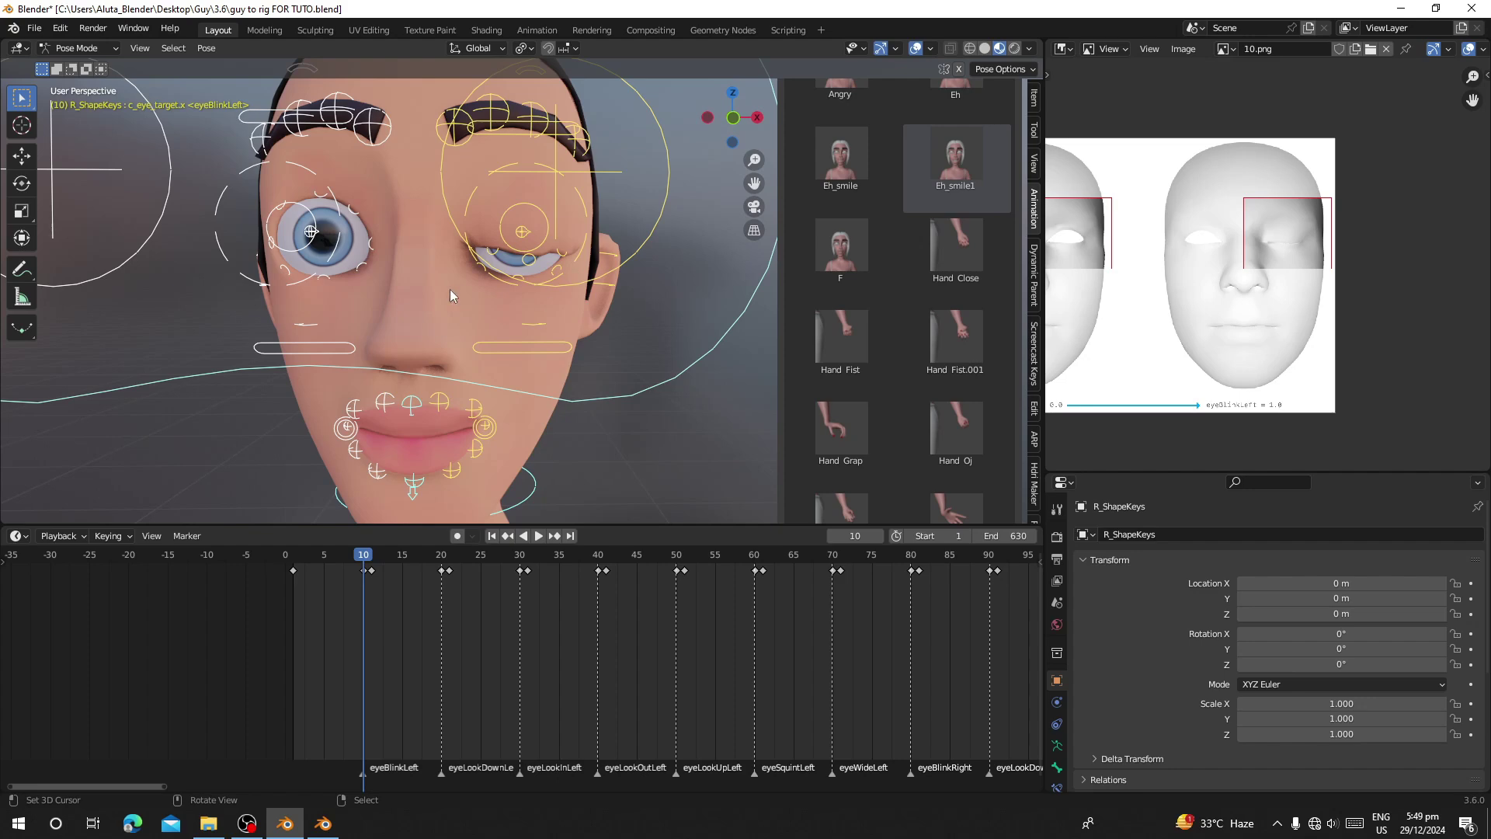
Switch to Front Orthographic view and frame the closed-eye face in the reference image
{"action": "middle_click_drag", "start_coordinate": [451, 289], "coordinate": [491, 290]}
{"action": "key", "text": "KP_1"}
{"action": "scroll", "coordinate": [458, 264], "scroll_direction": "up", "scroll_amount": 2}
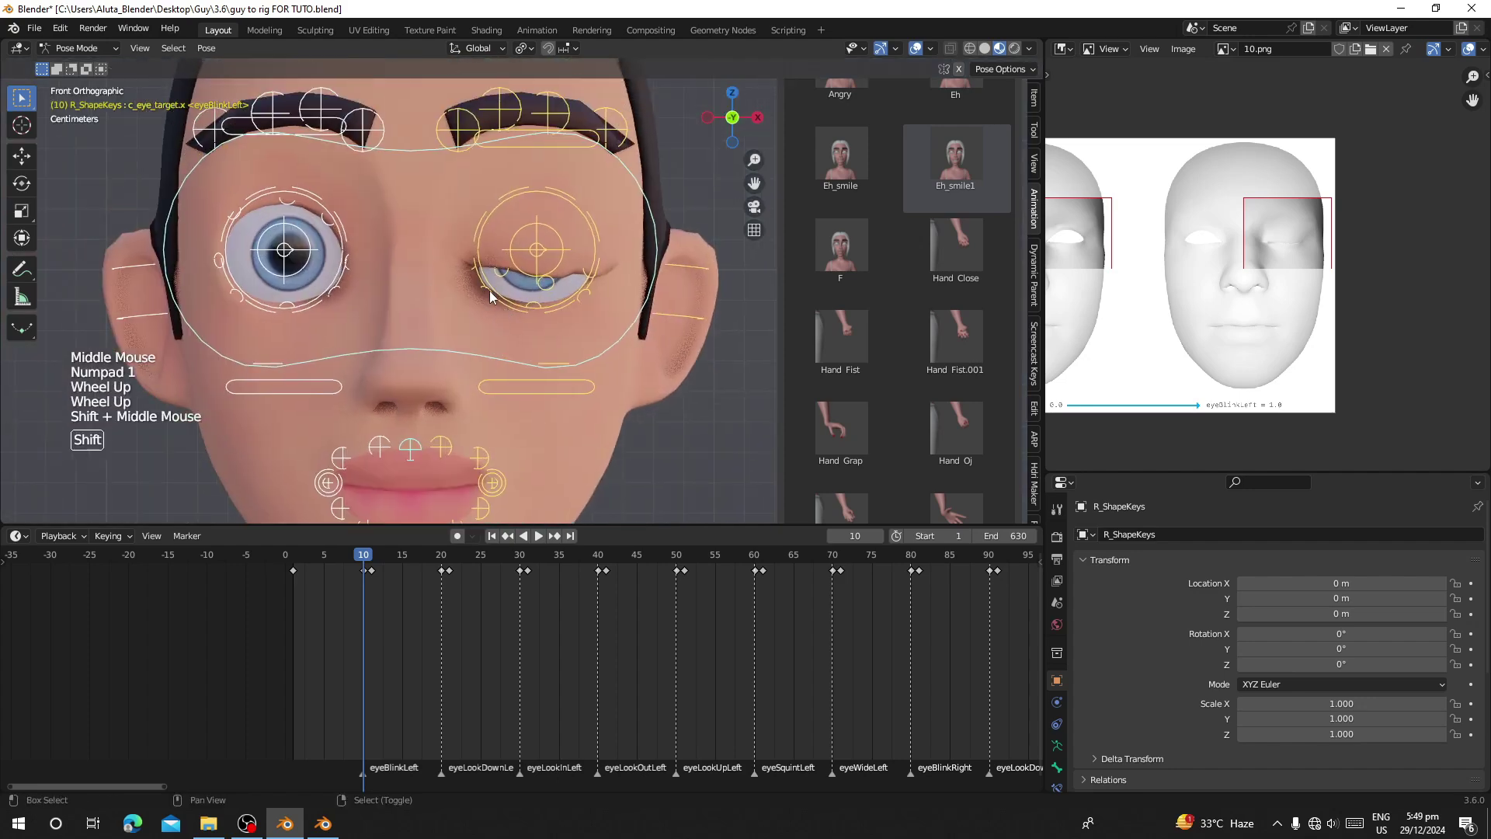
{"action": "middle_click_drag", "start_coordinate": [1205, 283], "coordinate": [1290, 225]}
{"action": "scroll", "coordinate": [499, 599], "scroll_direction": "up", "scroll_amount": 1}
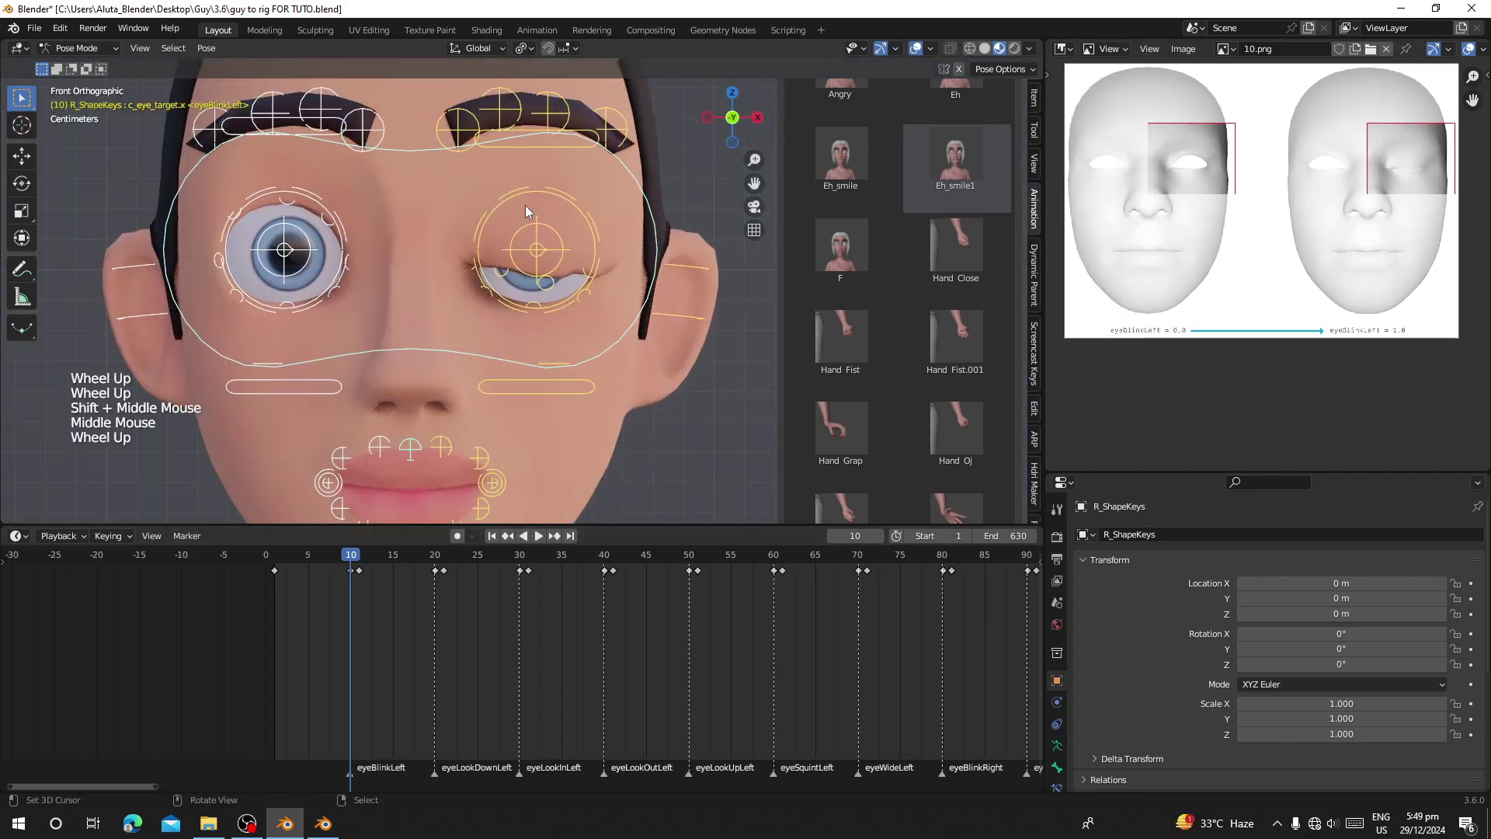
{"action": "middle_click_drag", "start_coordinate": [1450, 146], "coordinate": [1333, 239]}
{"action": "scroll", "coordinate": [1305, 243], "scroll_direction": "up", "scroll_amount": 2}
{"action": "middle_click_drag", "start_coordinate": [1193, 435], "coordinate": [1200, 334]}
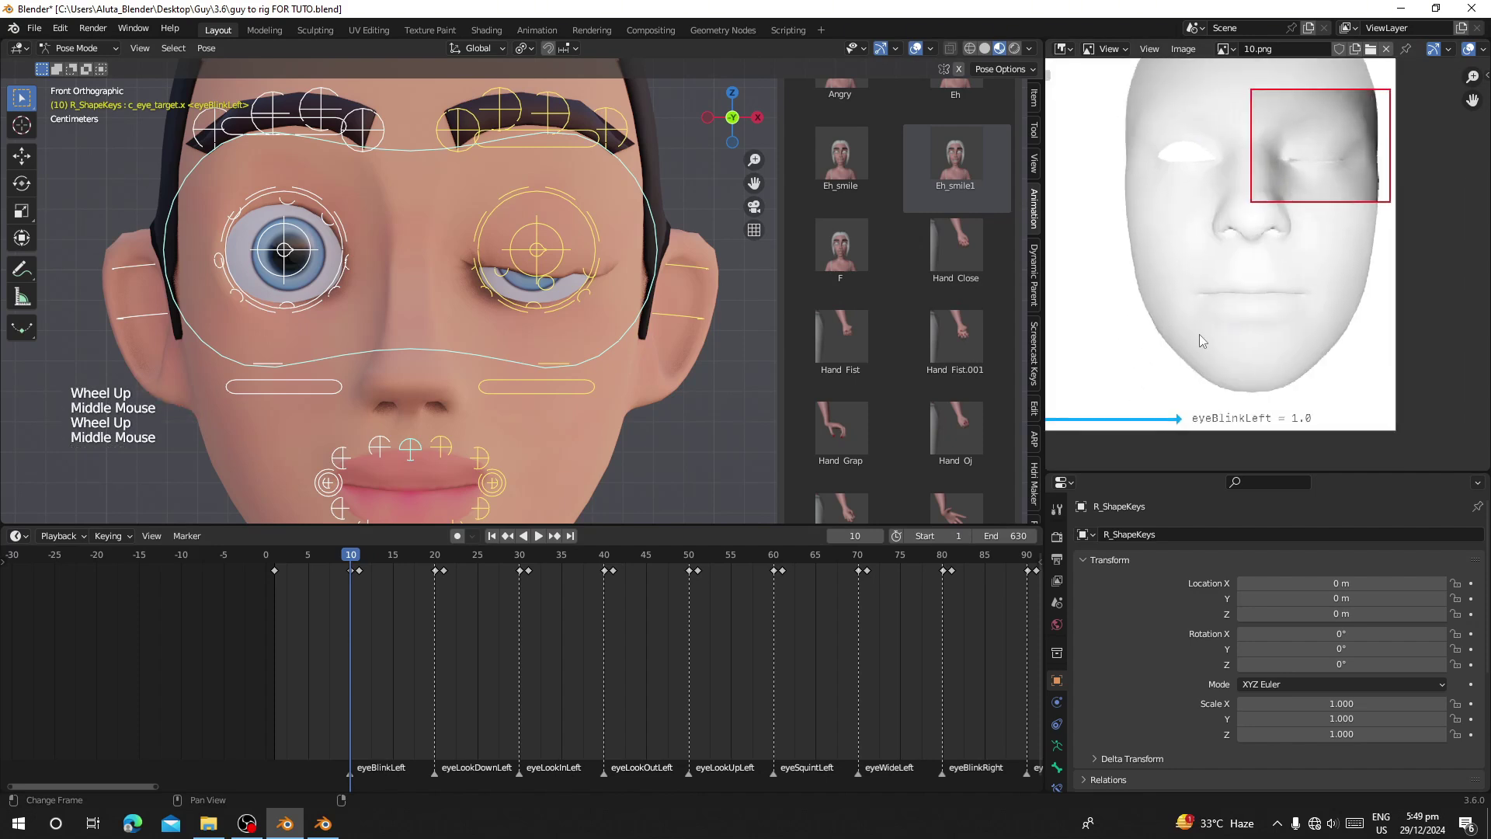
{"action": "scroll", "coordinate": [460, 713], "scroll_direction": "up", "scroll_amount": 2}
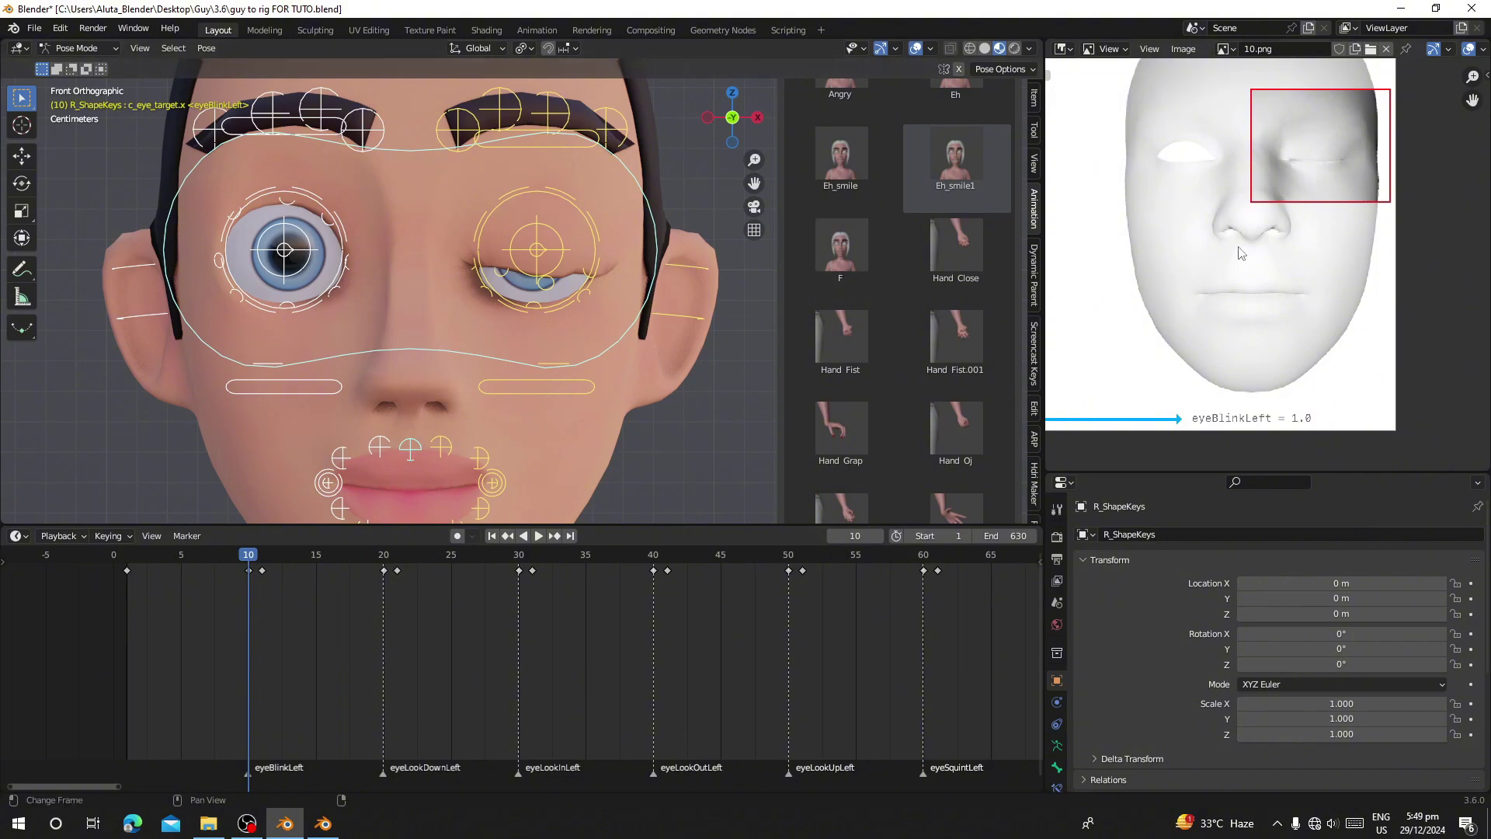
{"action": "middle_click_drag", "start_coordinate": [1303, 253], "coordinate": [1382, 261]}
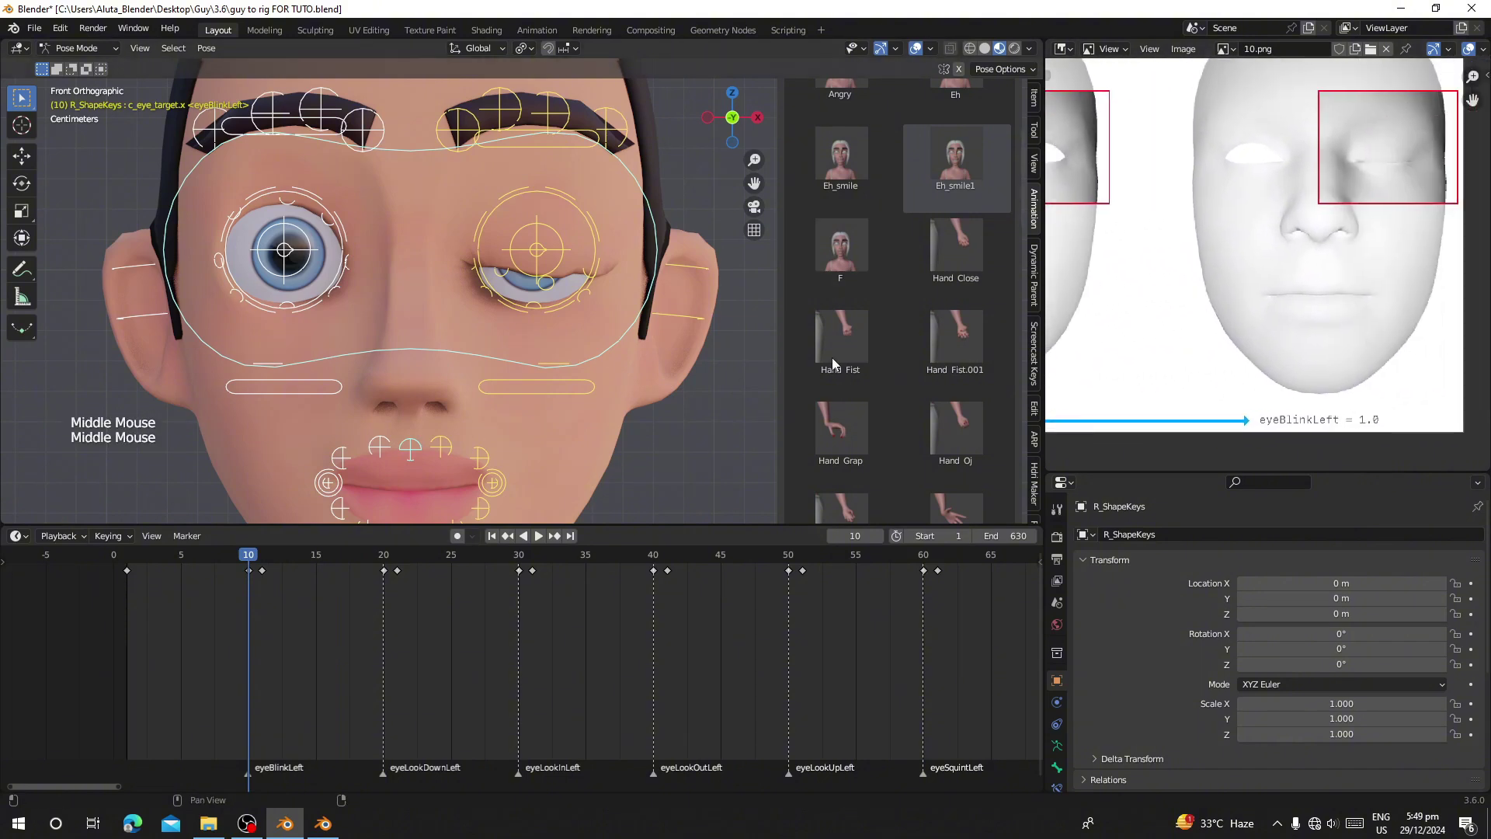
{"action": "scroll", "coordinate": [458, 312], "scroll_direction": "up", "scroll_amount": 1}
{"action": "scroll", "coordinate": [541, 315], "scroll_direction": "up", "scroll_amount": 1}
Lower the upper eyelid controls c_eyelid_top_01/02/03.l so the left eye fully closes
{"action": "right_click", "coordinate": [536, 314]}
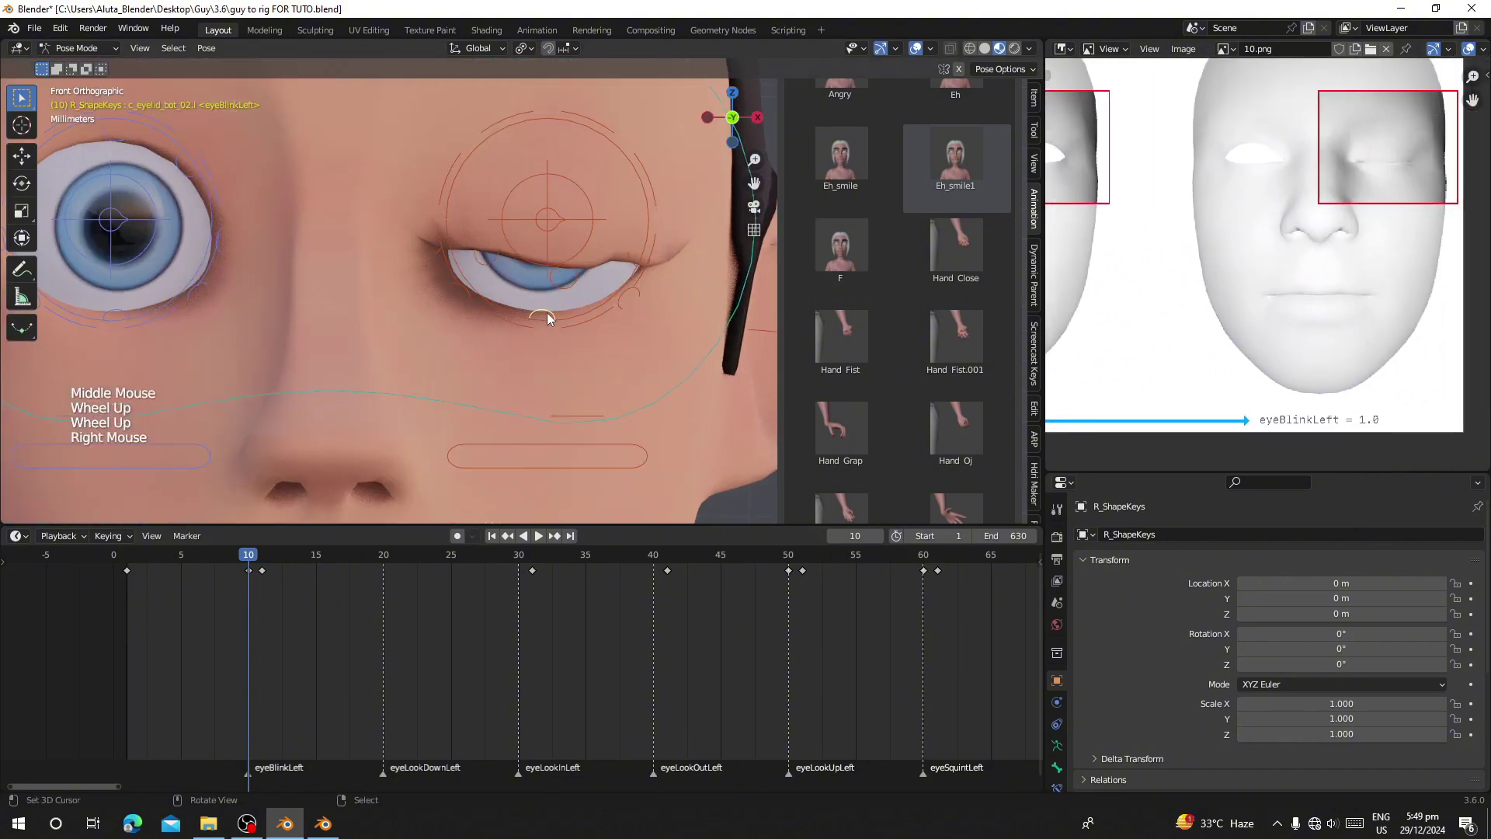
{"action": "key", "text": "g"}
{"action": "right_click", "coordinate": [553, 266]}
{"action": "right_click", "coordinate": [572, 286]}
{"action": "key", "text": "g"}
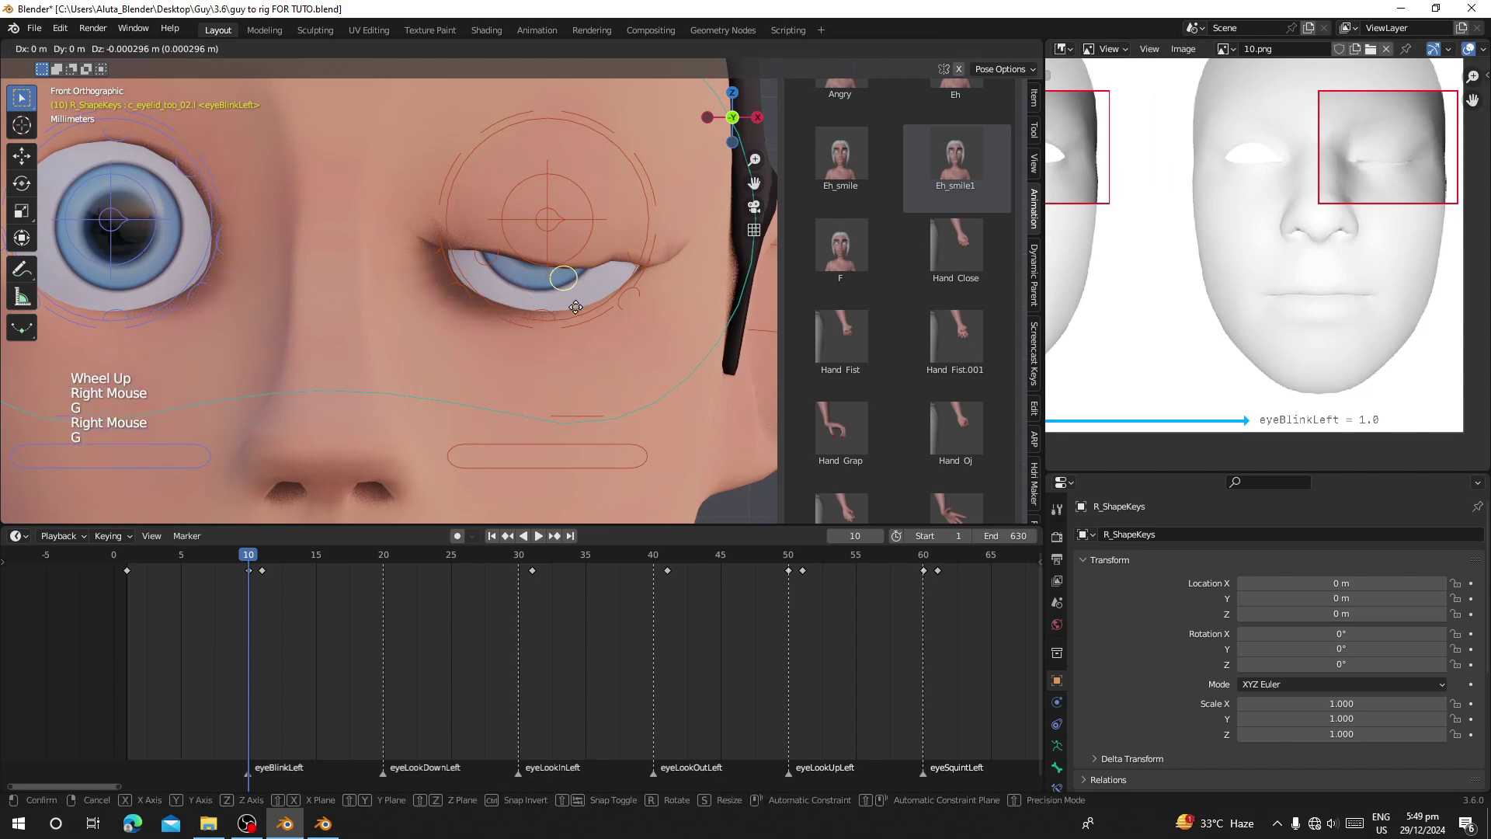
{"action": "left_click", "coordinate": [573, 307]}
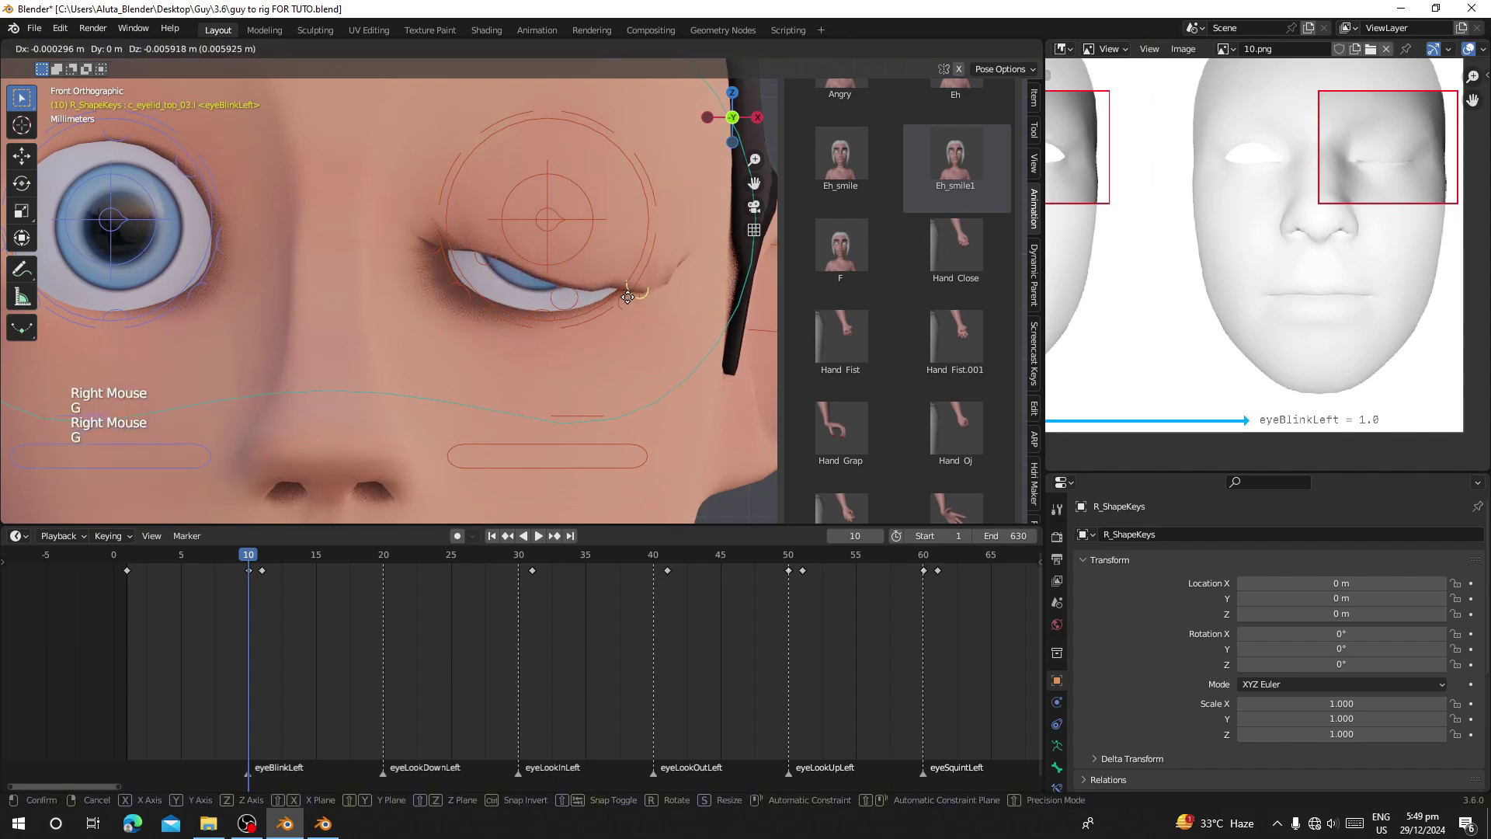
{"action": "right_click", "coordinate": [487, 264]}
{"action": "key", "text": "g"}
{"action": "key", "text": "g"}
{"action": "left_click", "coordinate": [497, 306]}
{"action": "right_click", "coordinate": [650, 293]}
{"action": "key", "text": "g"}
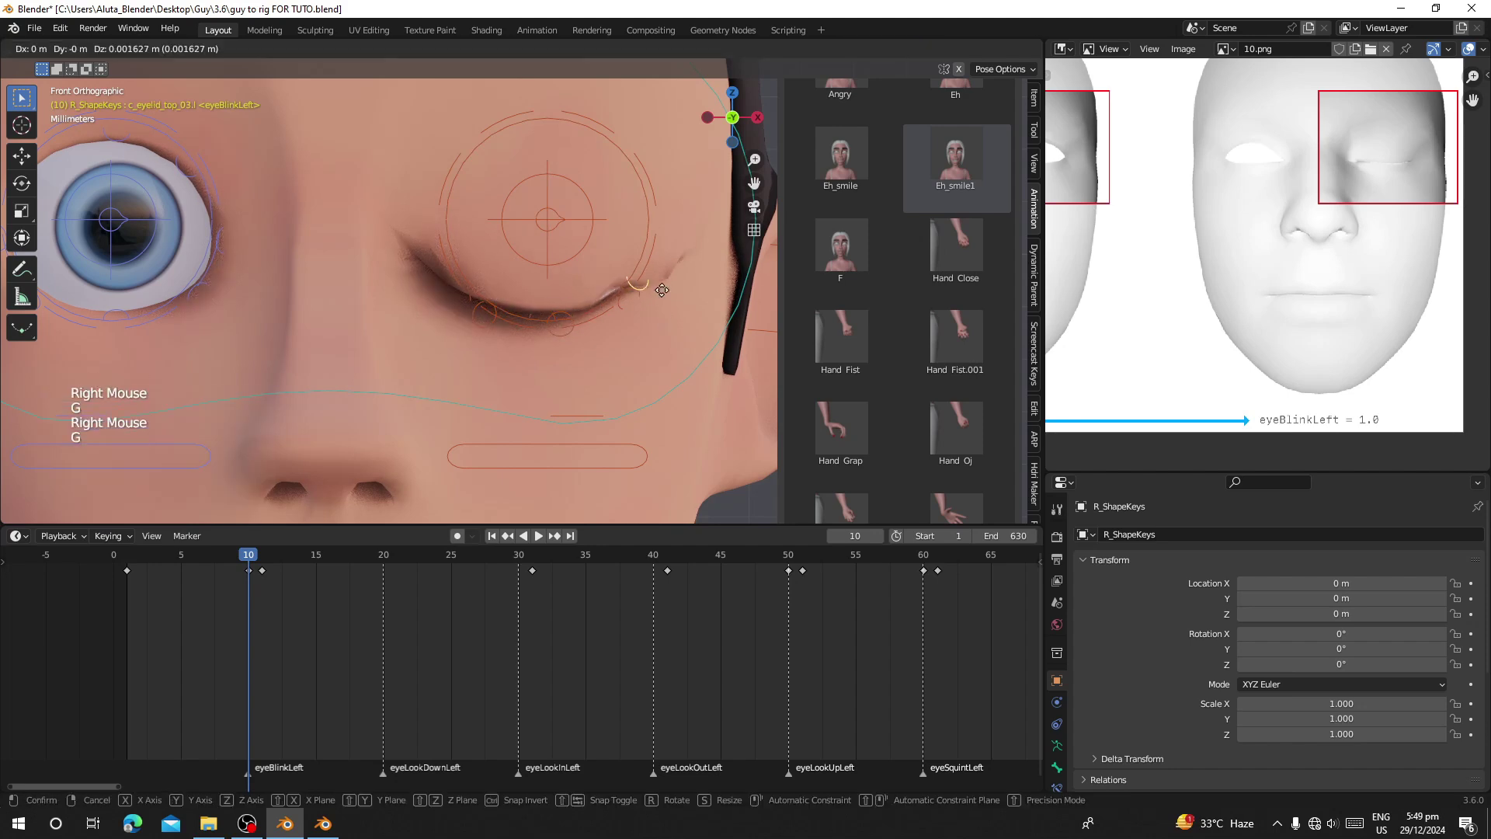
{"action": "left_click", "coordinate": [657, 287]}
{"action": "scroll", "coordinate": [501, 340], "scroll_direction": "down", "scroll_amount": 5}
{"action": "left_click", "coordinate": [119, 400]}
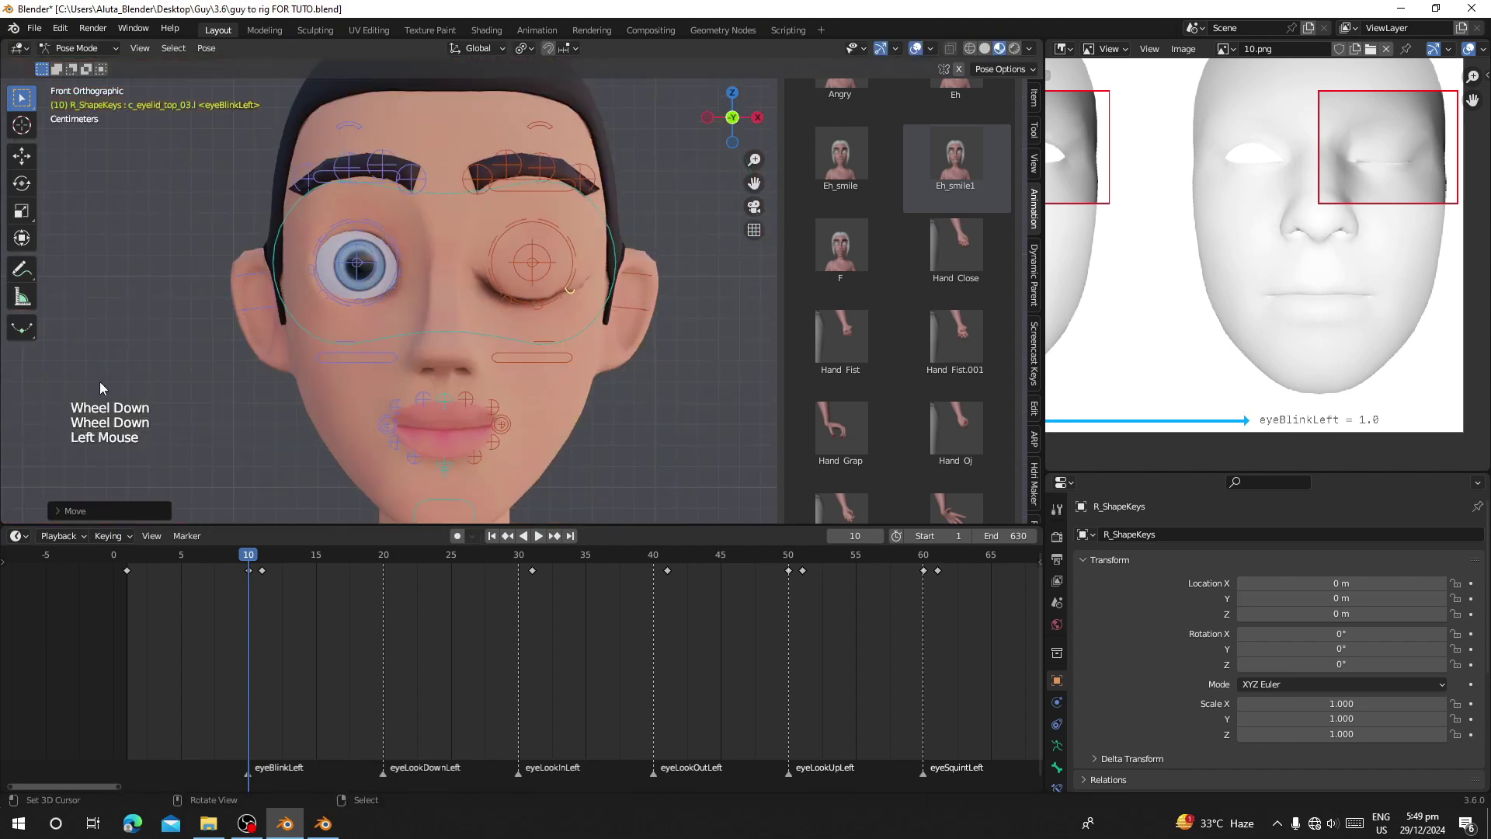
Select all face controls and insert a Location, Rotation & Scale keyframe at frame 10
{"action": "key", "text": "a"}
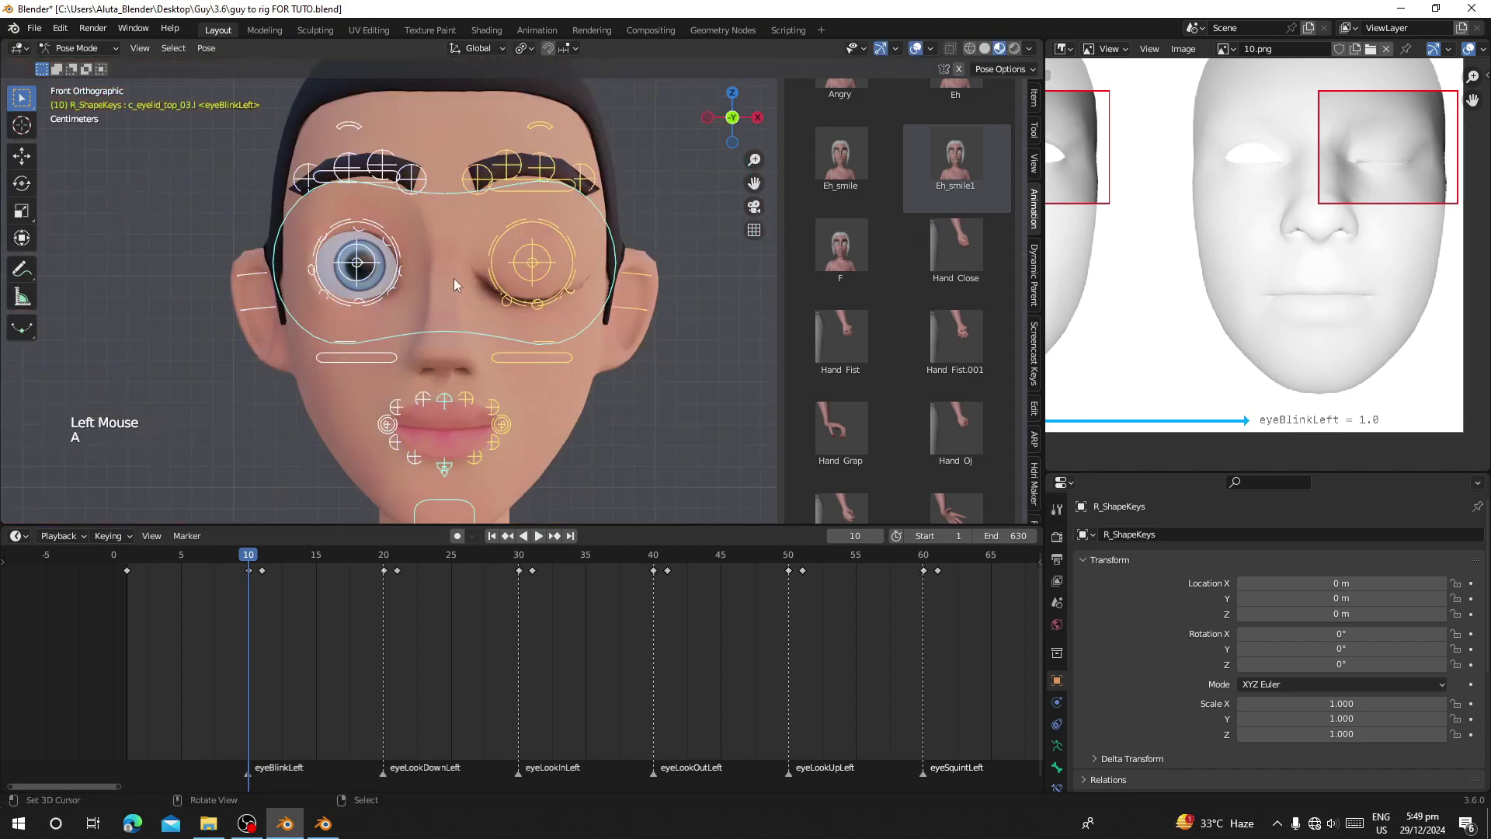
{"action": "key", "text": "i"}
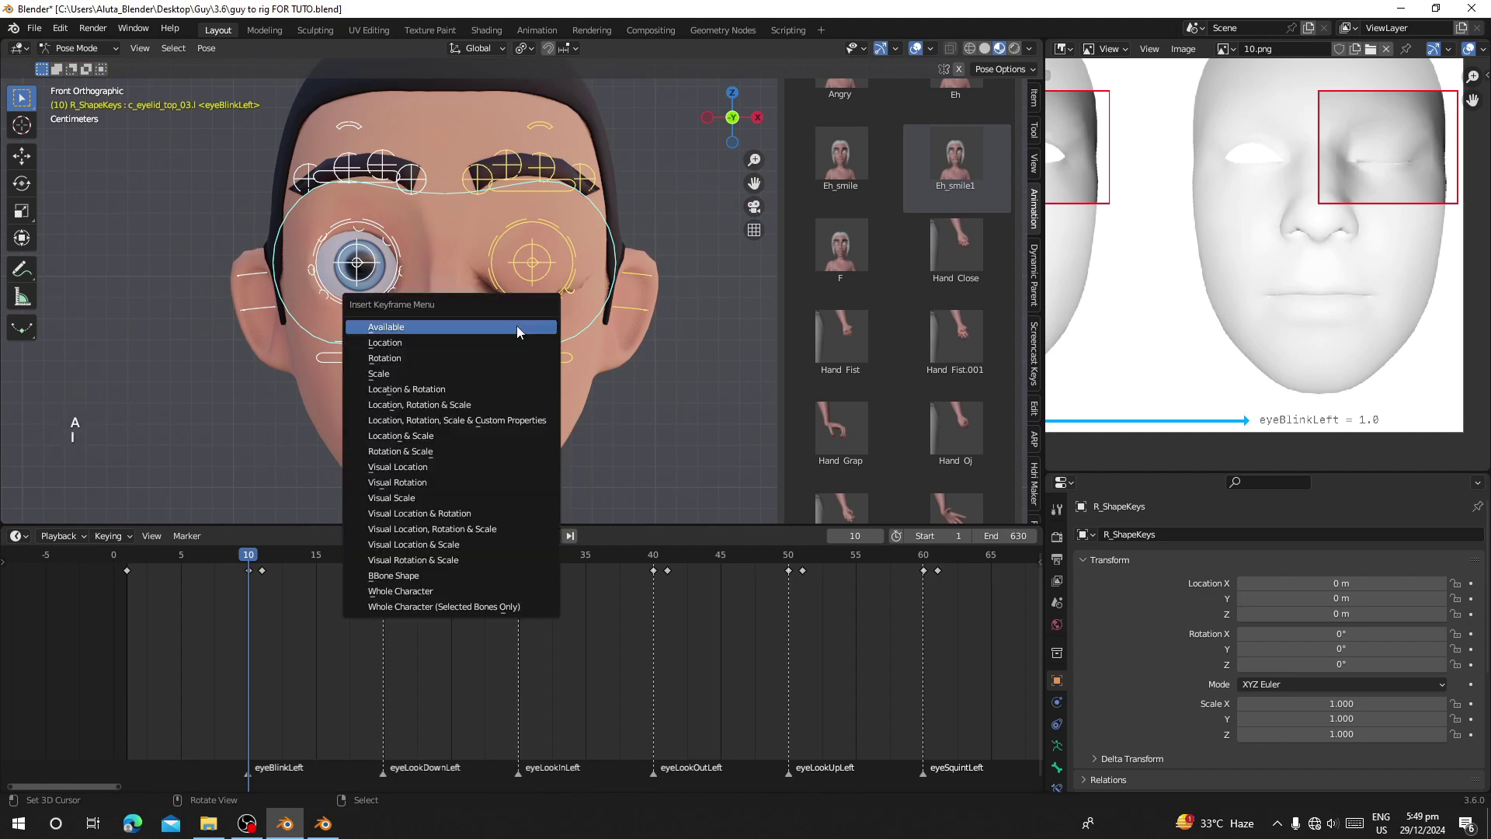
{"action": "left_click", "coordinate": [483, 401]}
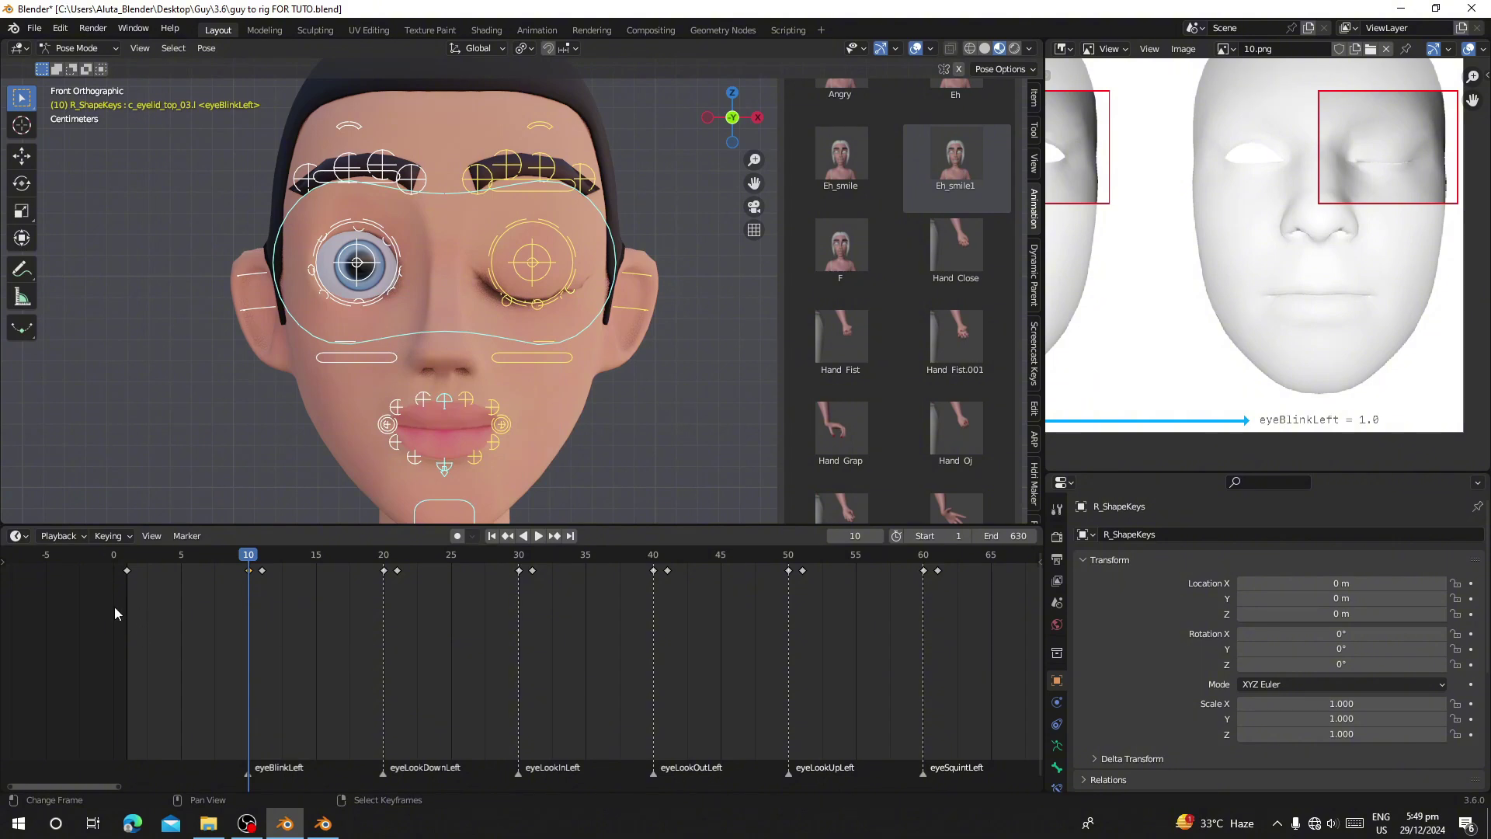
Scrub the timeline to check the blink pose, then collapse the Pose Library panel
{"action": "left_click_drag", "start_coordinate": [115, 607], "coordinate": [245, 585]}
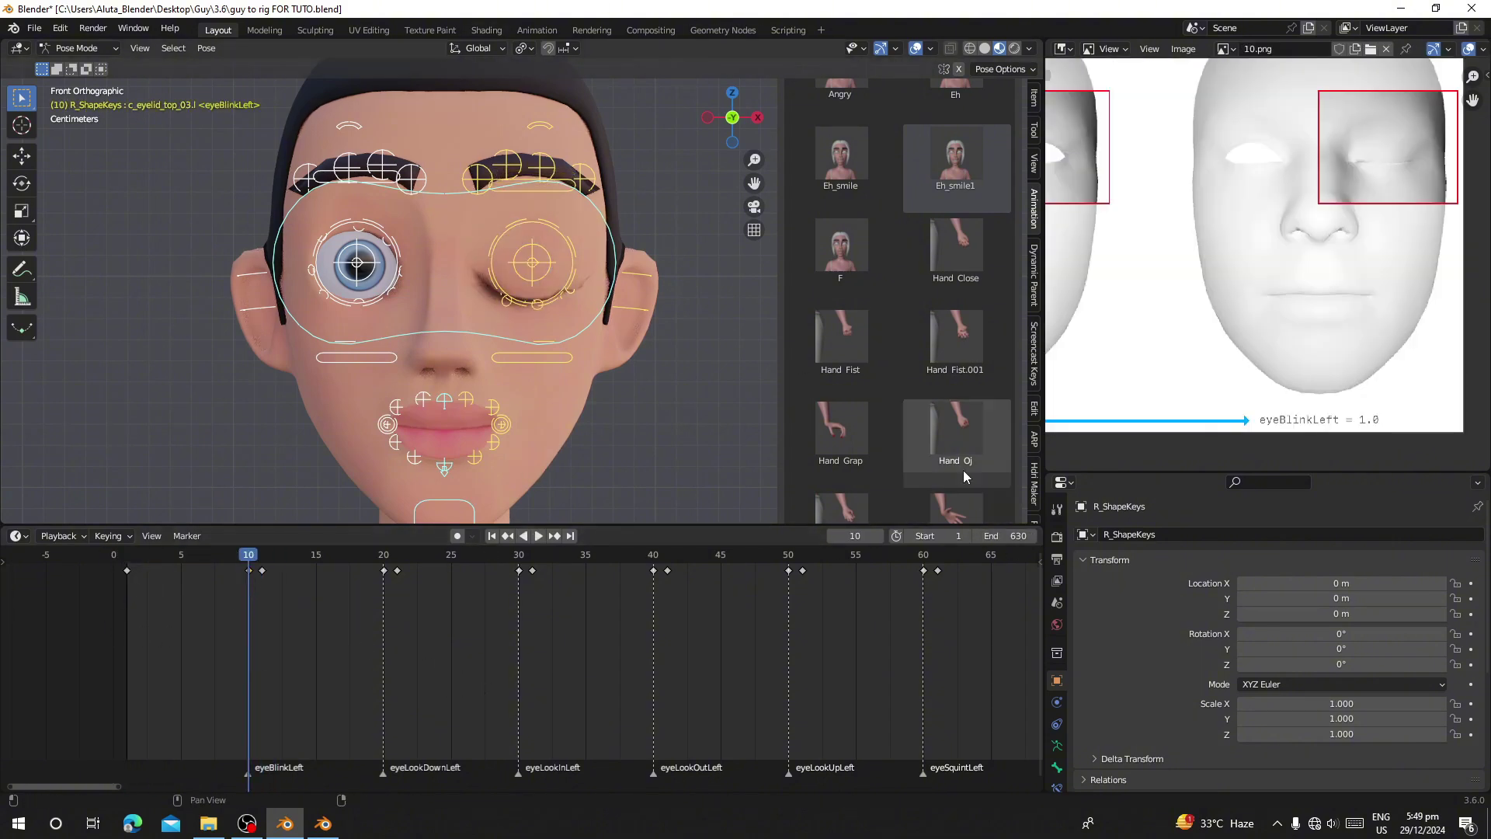
{"action": "scroll", "coordinate": [811, 117], "scroll_direction": "up", "scroll_amount": 2}
{"action": "scroll", "coordinate": [810, 116], "scroll_direction": "up", "scroll_amount": 4}
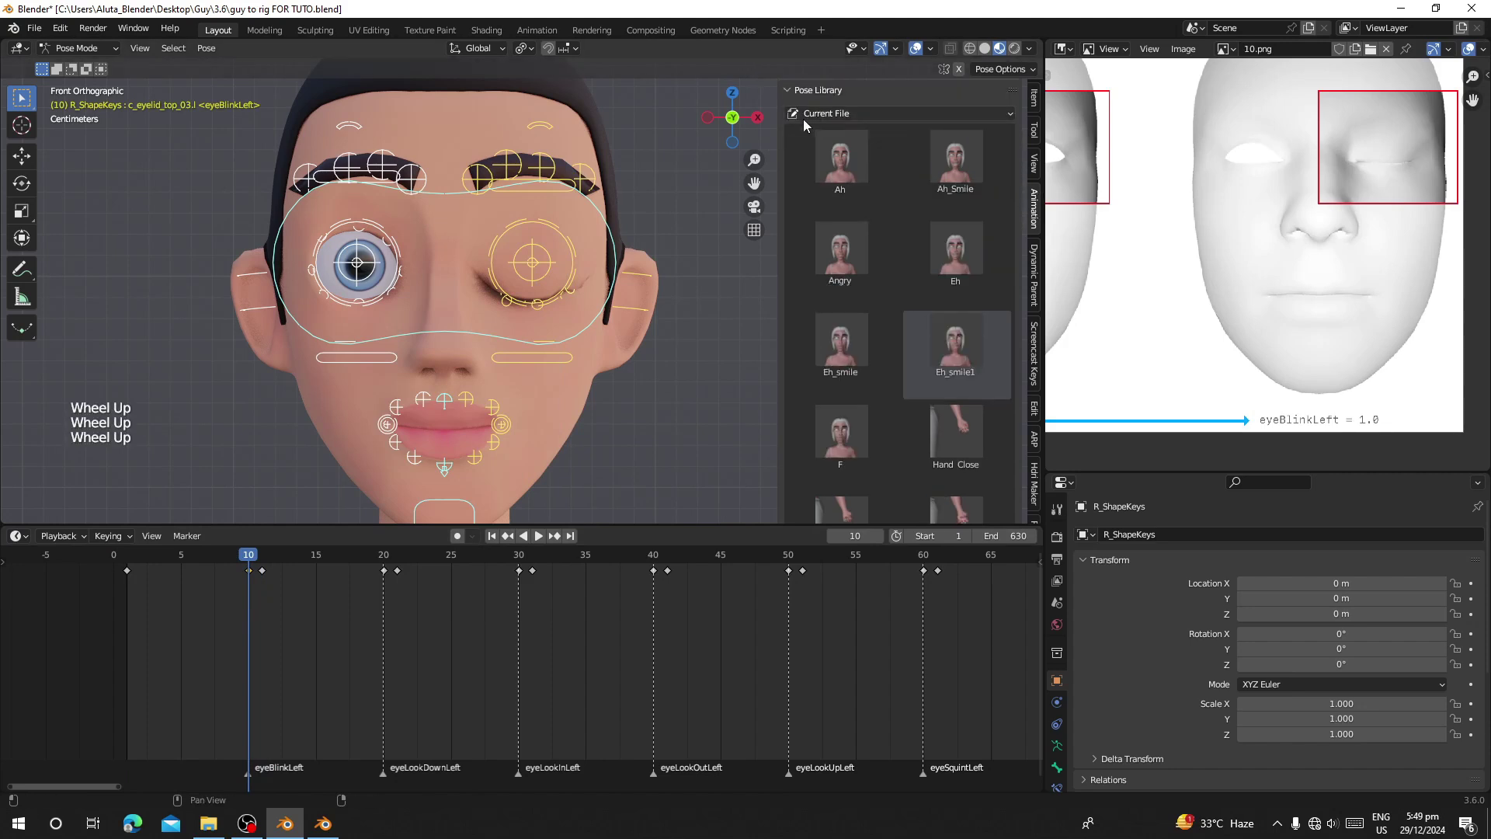
{"action": "left_click", "coordinate": [805, 91]}
{"action": "scroll", "coordinate": [892, 400], "scroll_direction": "down", "scroll_amount": 3}
Preview the eyeLookDownLeft (frame 20) and eyeLookInLeft (frame 30) poses, framing the reference image on the face
{"action": "scroll", "coordinate": [898, 466], "scroll_direction": "down", "scroll_amount": 1}
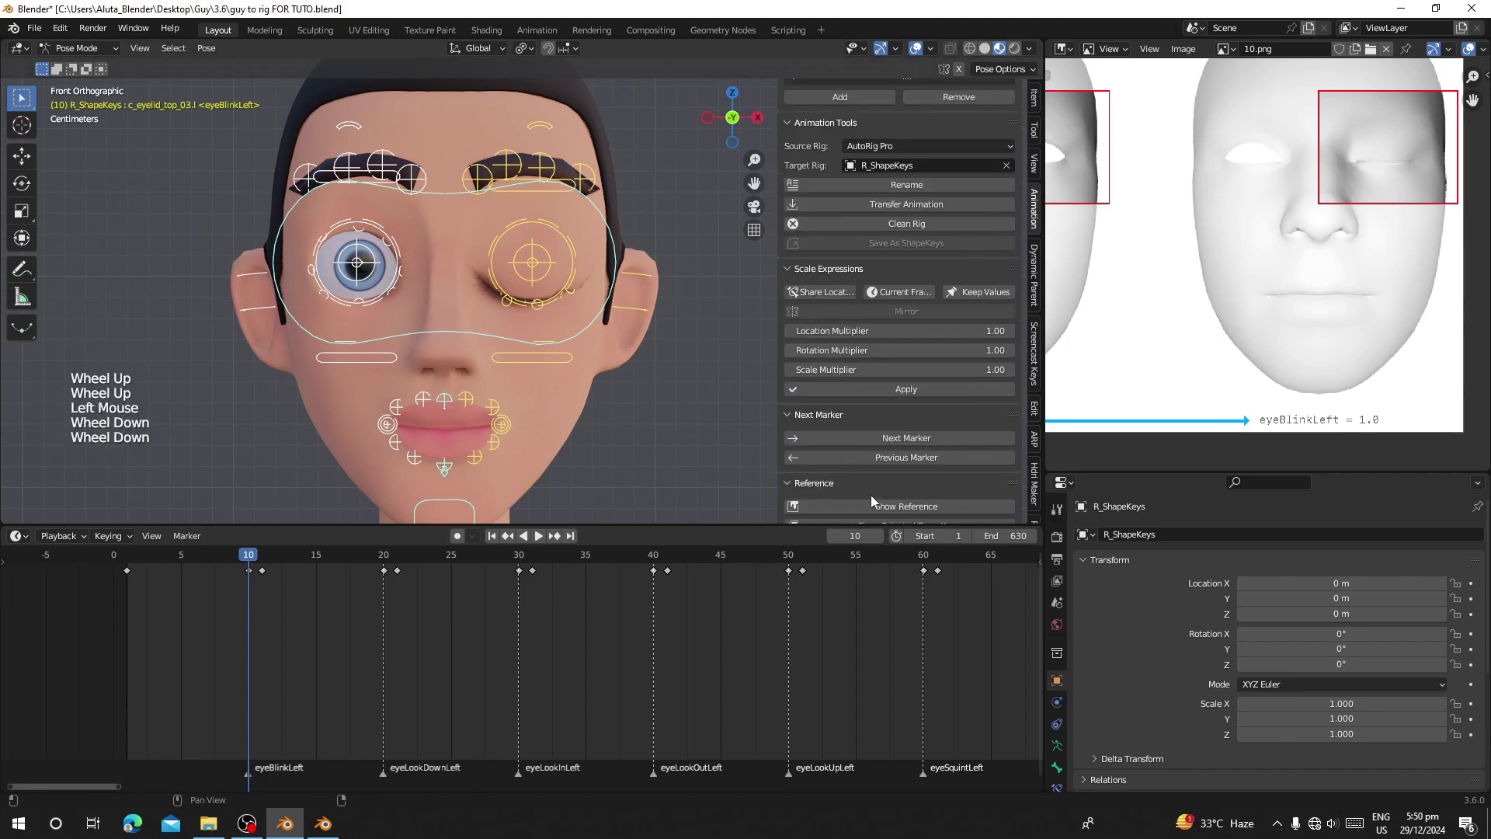
{"action": "left_click", "coordinate": [874, 440]}
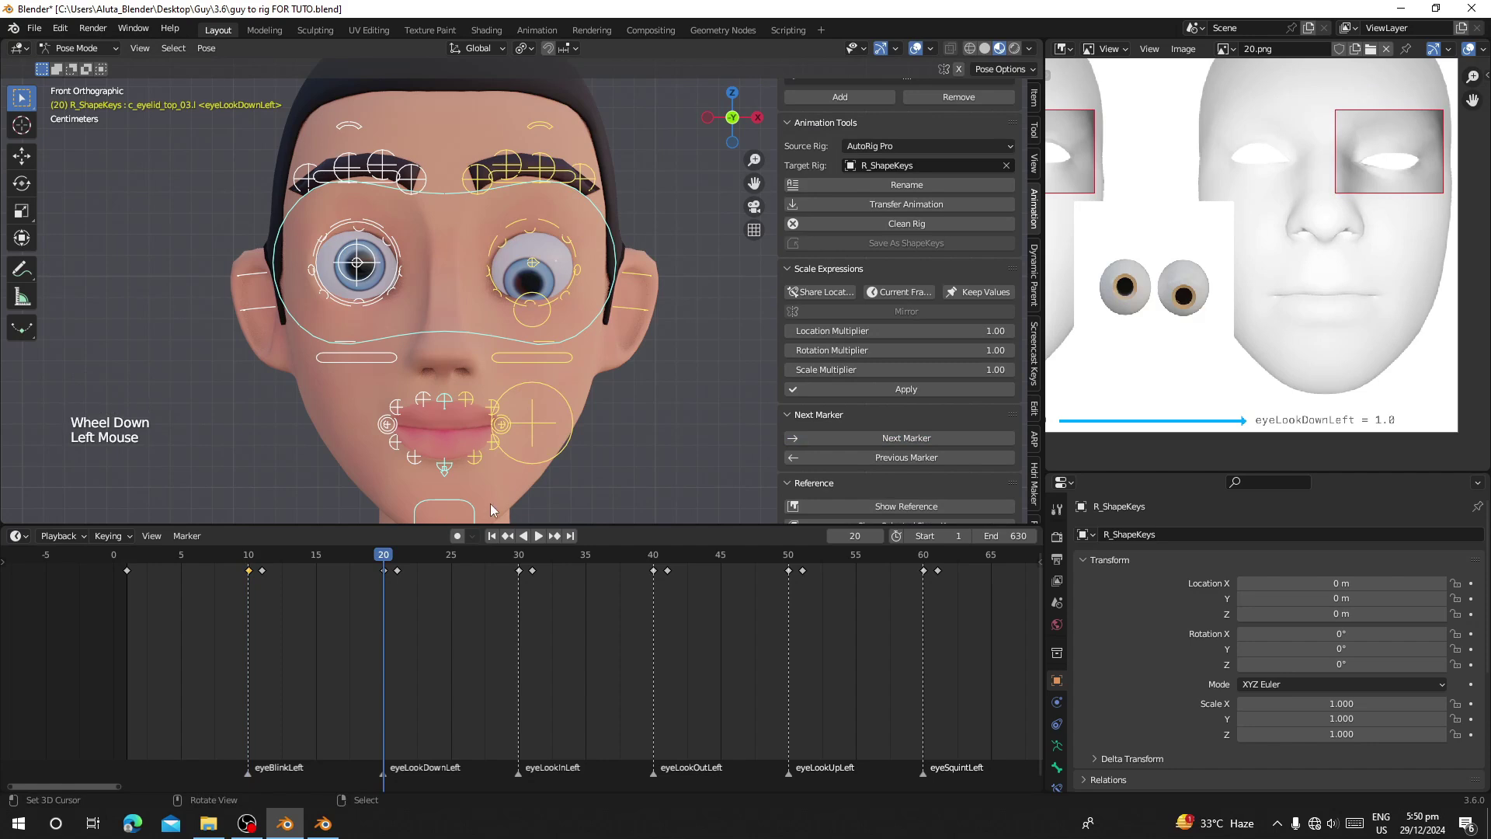
{"action": "scroll", "coordinate": [1213, 268], "scroll_direction": "down", "scroll_amount": 2}
{"action": "middle_click_drag", "start_coordinate": [1214, 268], "coordinate": [1208, 240]}
{"action": "scroll", "coordinate": [1207, 241], "scroll_direction": "up", "scroll_amount": 1}
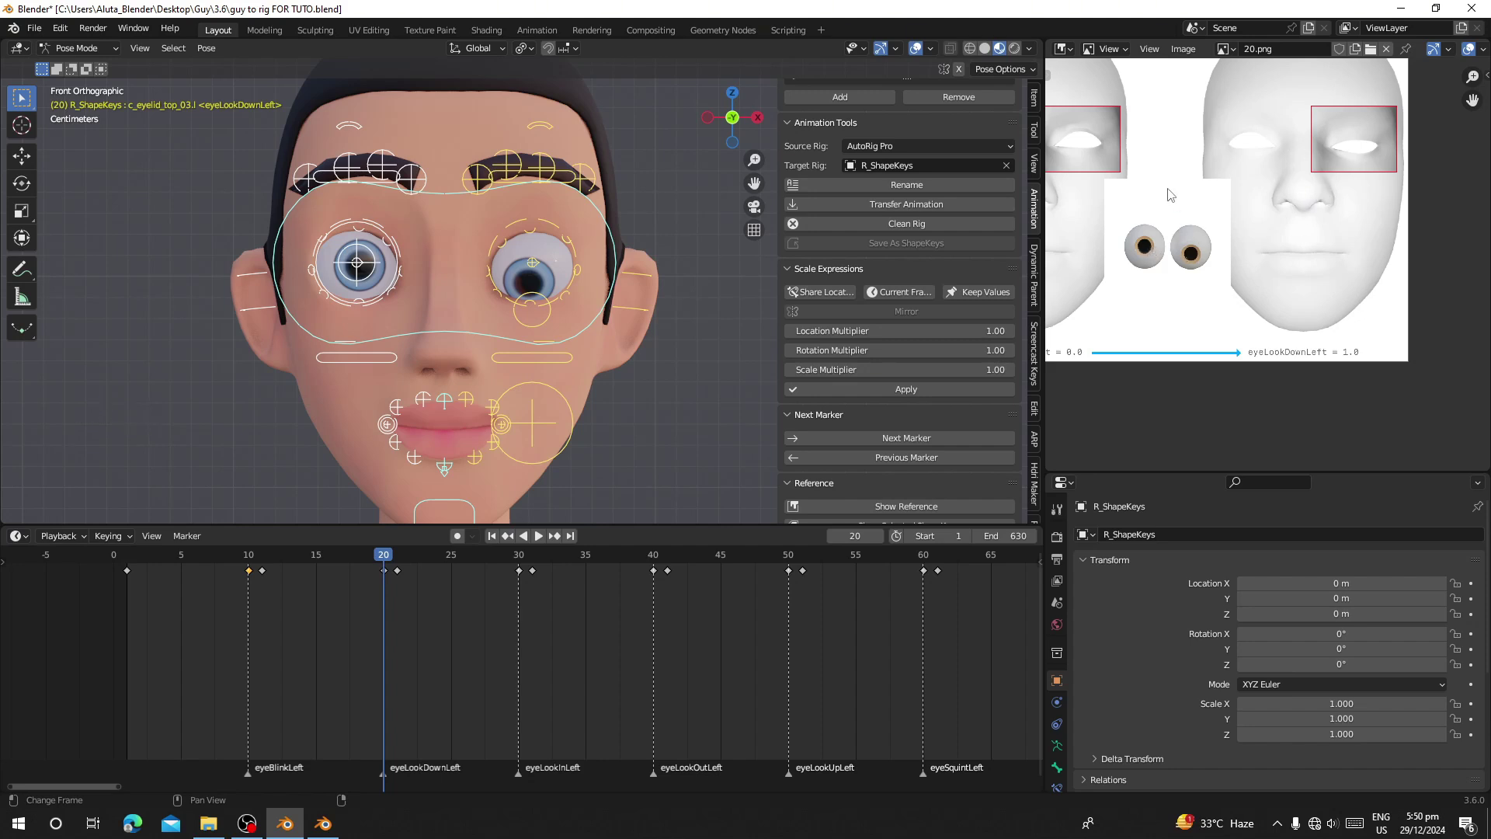
{"action": "left_click", "coordinate": [880, 439]}
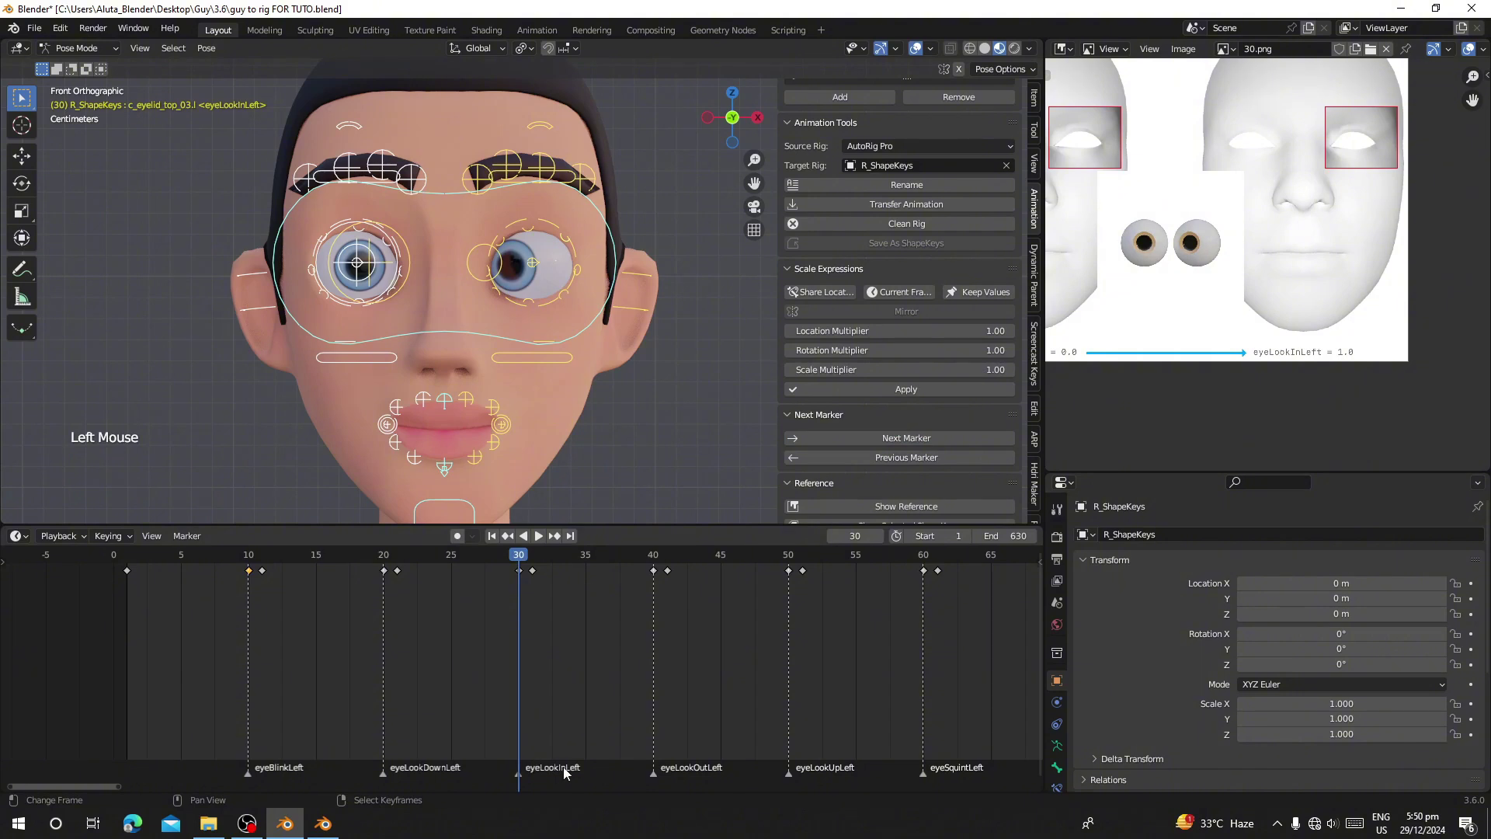
{"action": "scroll", "coordinate": [553, 766], "scroll_direction": "up", "scroll_amount": 2}
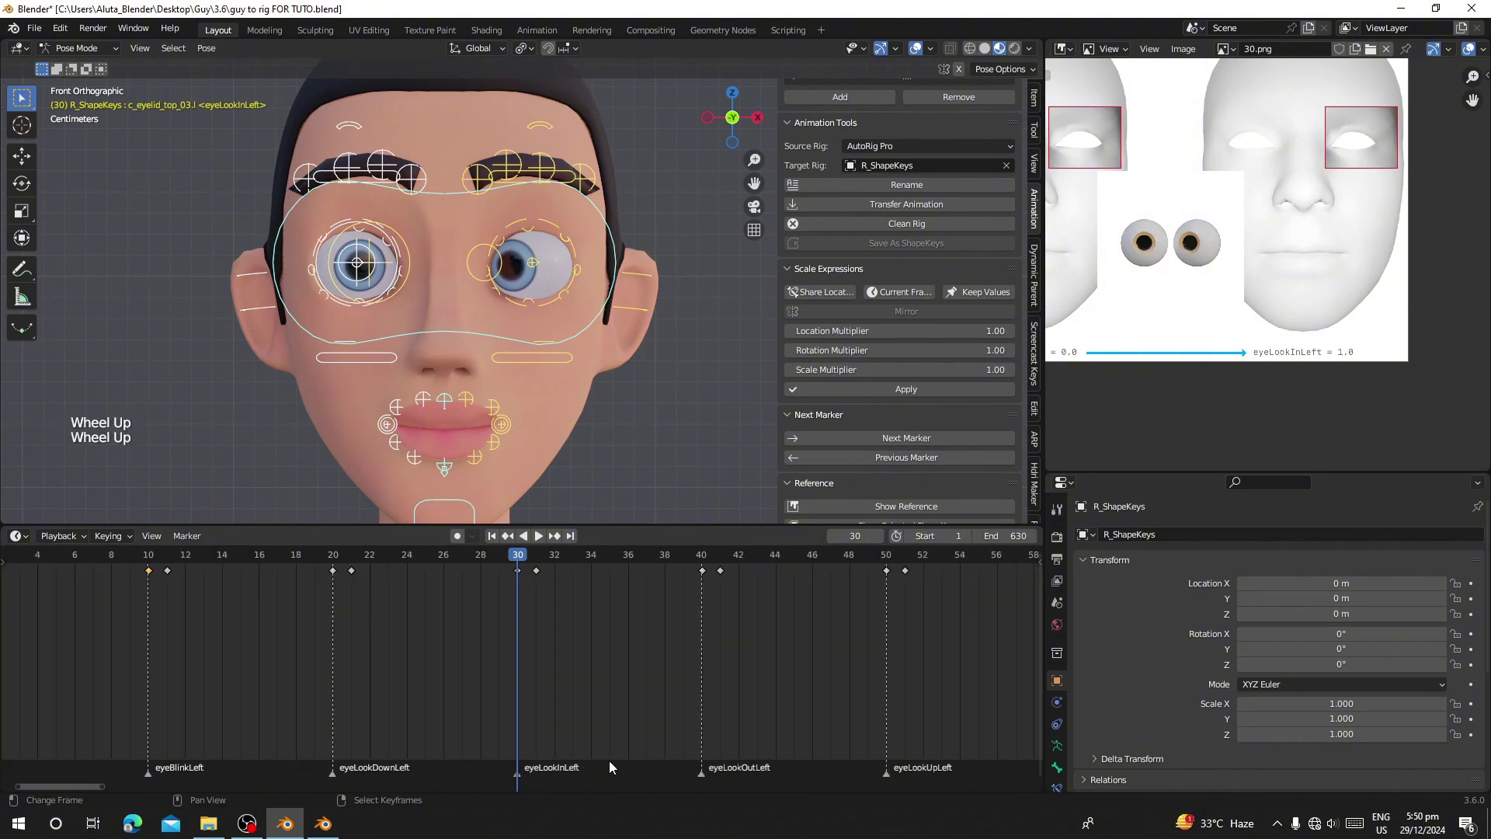
Step through the eyeLookOutLeft, eyeLookUpLeft and eyeSquintLeft poses, shifting the timeline and reference image to follow
{"action": "left_click", "coordinate": [920, 441]}
{"action": "left_click", "coordinate": [916, 441]}
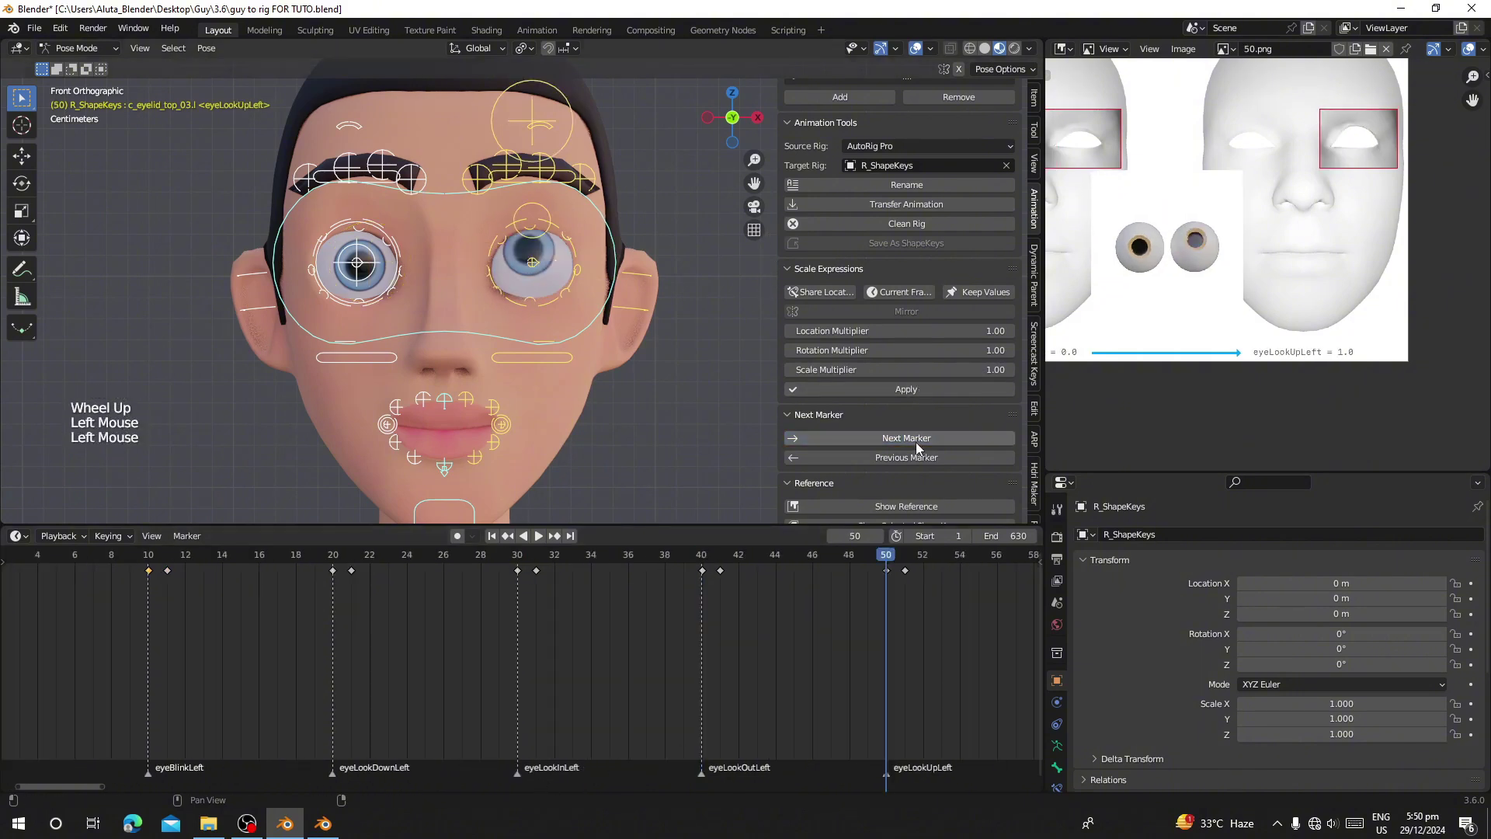
{"action": "left_click", "coordinate": [916, 442]}
{"action": "scroll", "coordinate": [950, 692], "scroll_direction": "down", "scroll_amount": 1}
{"action": "middle_click_drag", "start_coordinate": [949, 693], "coordinate": [699, 692]}
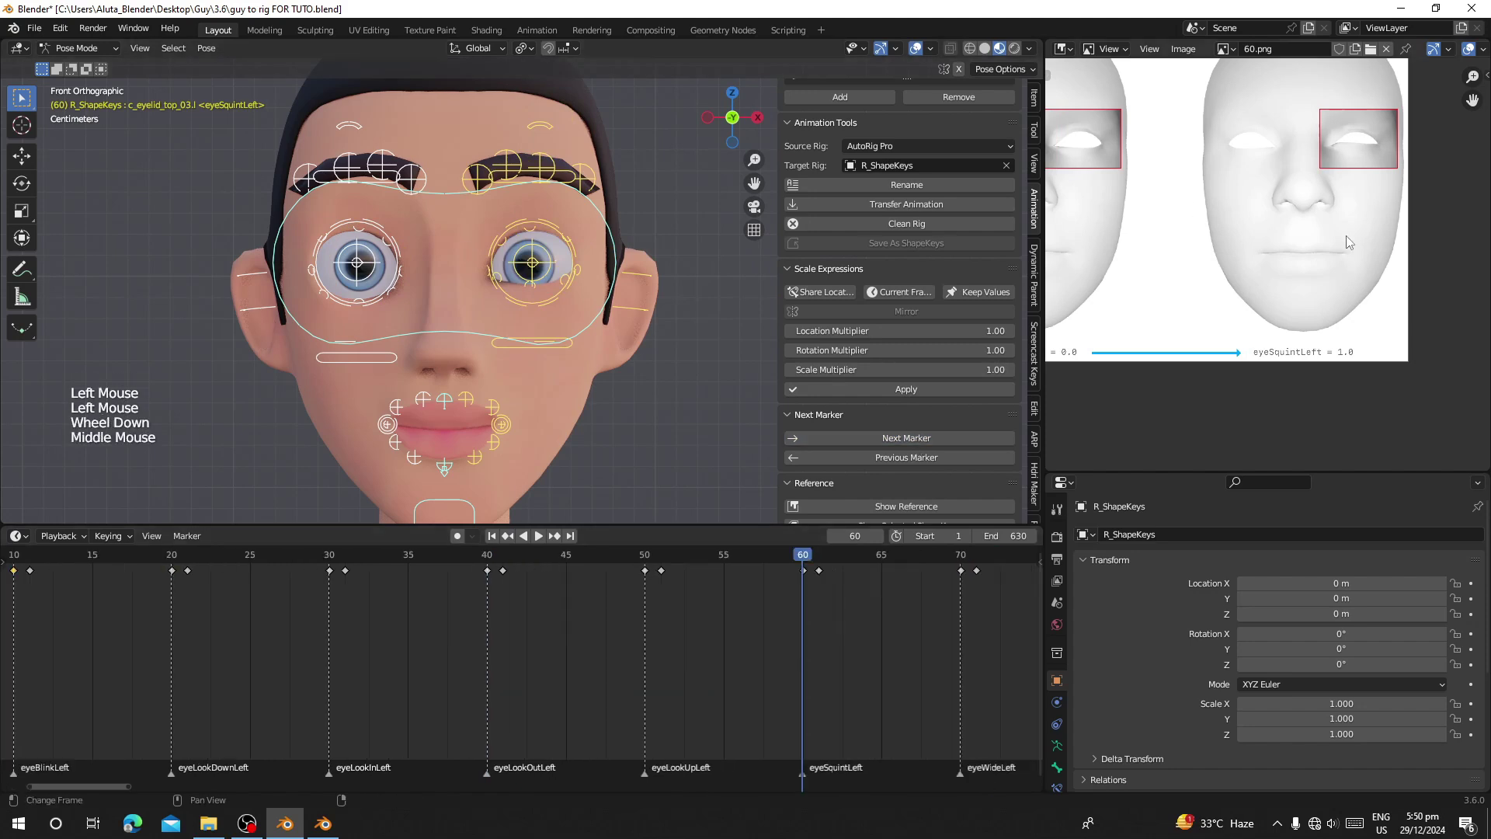
{"action": "scroll", "coordinate": [785, 720], "scroll_direction": "down", "scroll_amount": 1}
{"action": "middle_click_drag", "start_coordinate": [785, 720], "coordinate": [576, 668]}
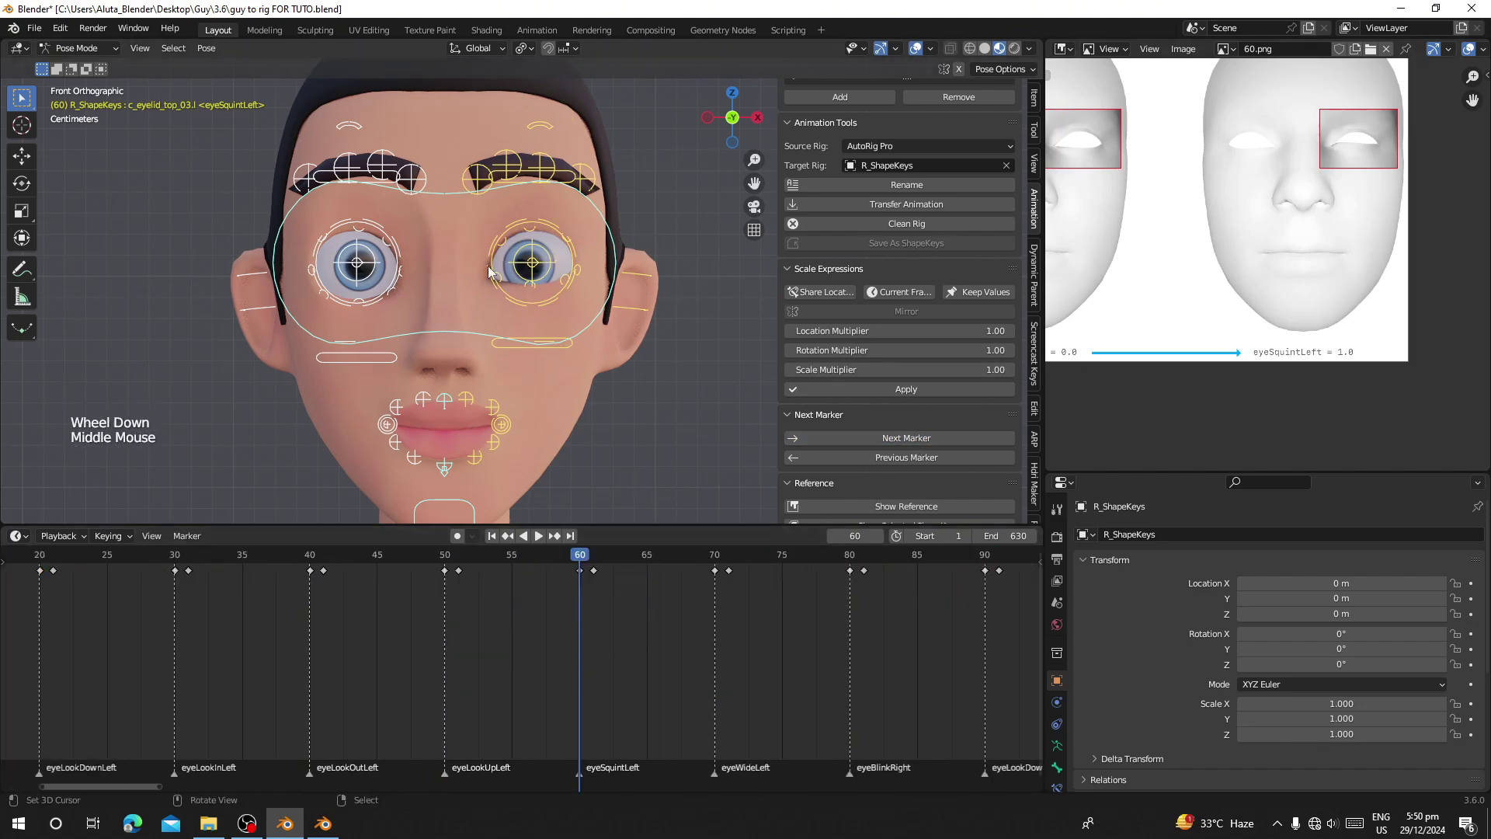
{"action": "middle_click_drag", "start_coordinate": [1377, 202], "coordinate": [1383, 239]}
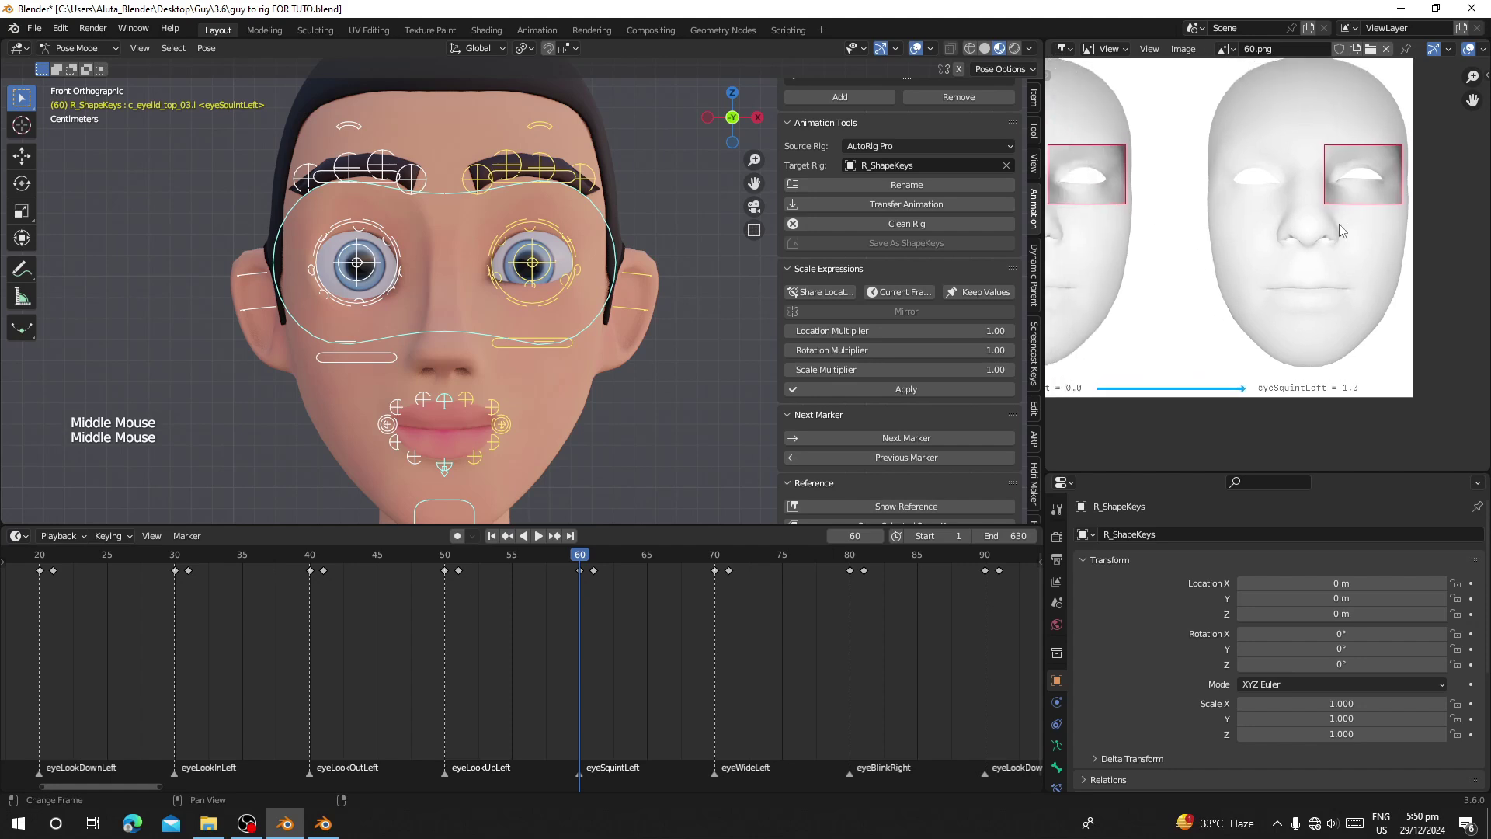
Preview the eyeWideLeft and eyeBlinkRight poses, centring the reference image and timeline on the current marker
{"action": "left_click", "coordinate": [905, 435]}
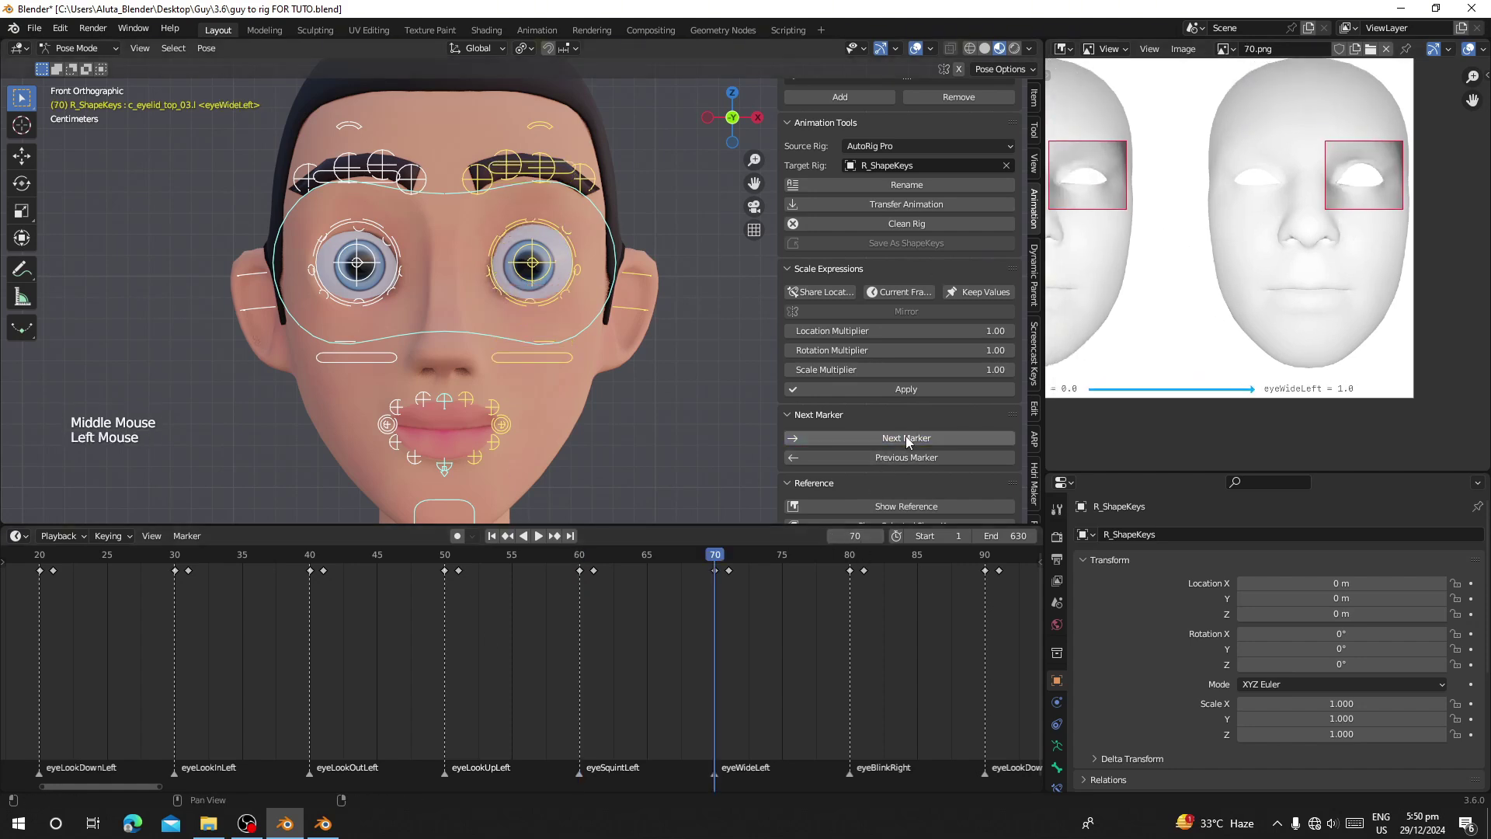
{"action": "left_click", "coordinate": [905, 436]}
{"action": "middle_click_drag", "start_coordinate": [1128, 235], "coordinate": [1210, 238]}
{"action": "middle_click_drag", "start_coordinate": [906, 599], "coordinate": [739, 649]}
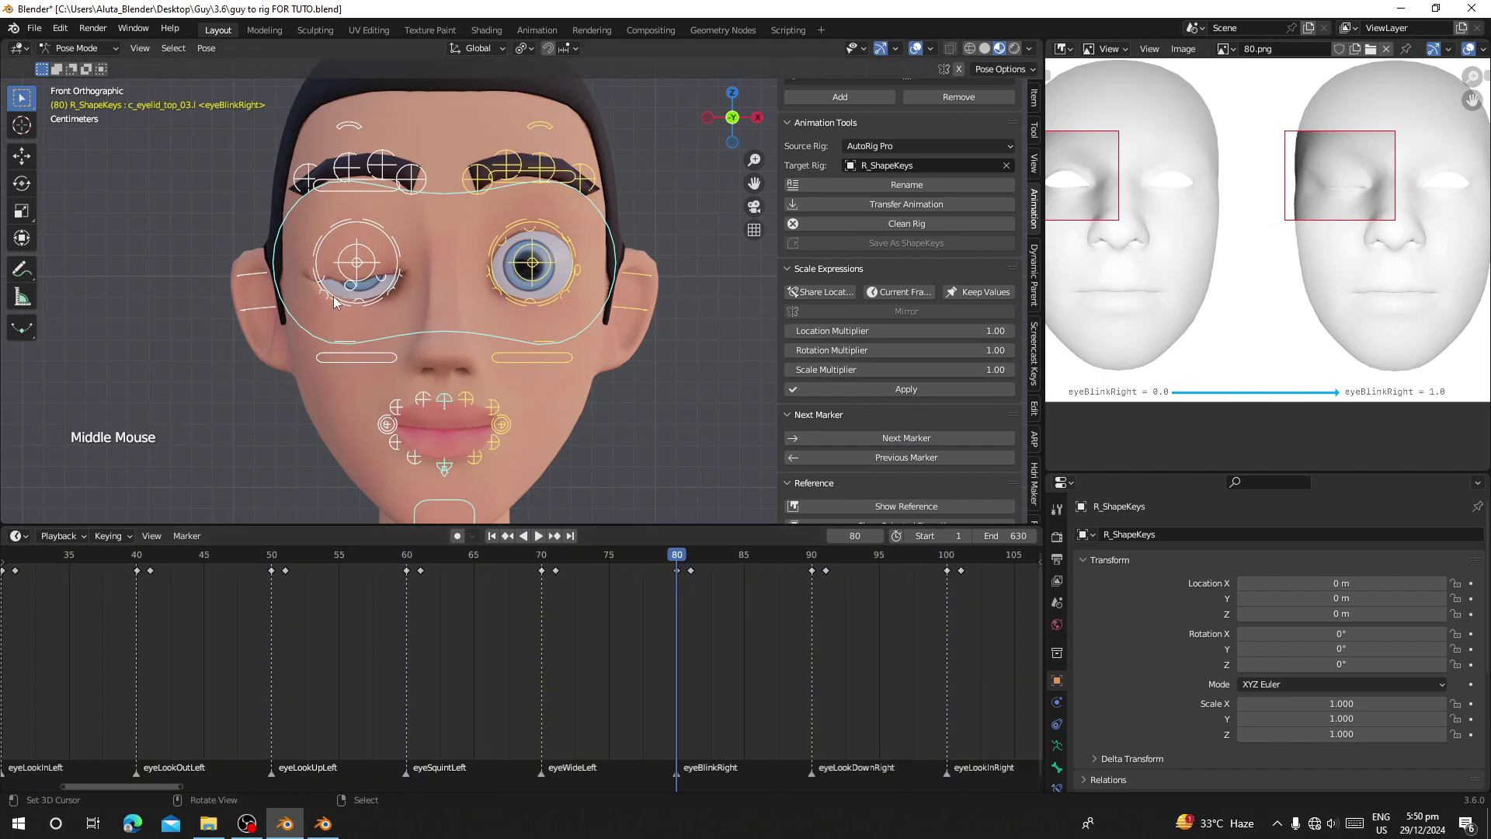
{"action": "scroll", "coordinate": [115, 669], "scroll_direction": "down", "scroll_amount": 2}
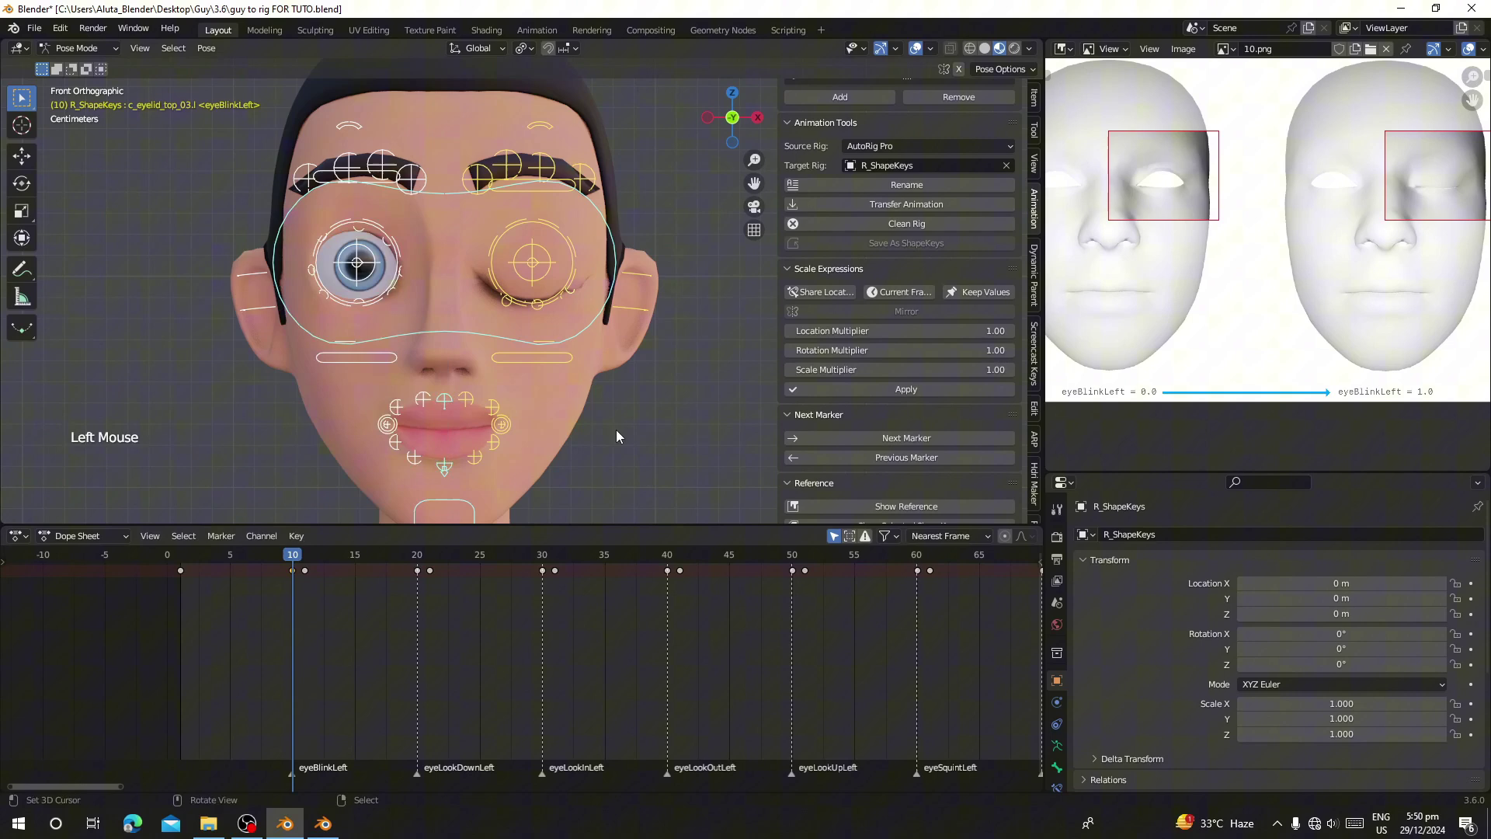
Select all rig controls and paste the copied blink pose at frame 80 for eyeBlinkRight
{"action": "key", "text": "a"}
{"action": "left_click", "coordinate": [292, 540]}
{"action": "left_click", "coordinate": [295, 538]}
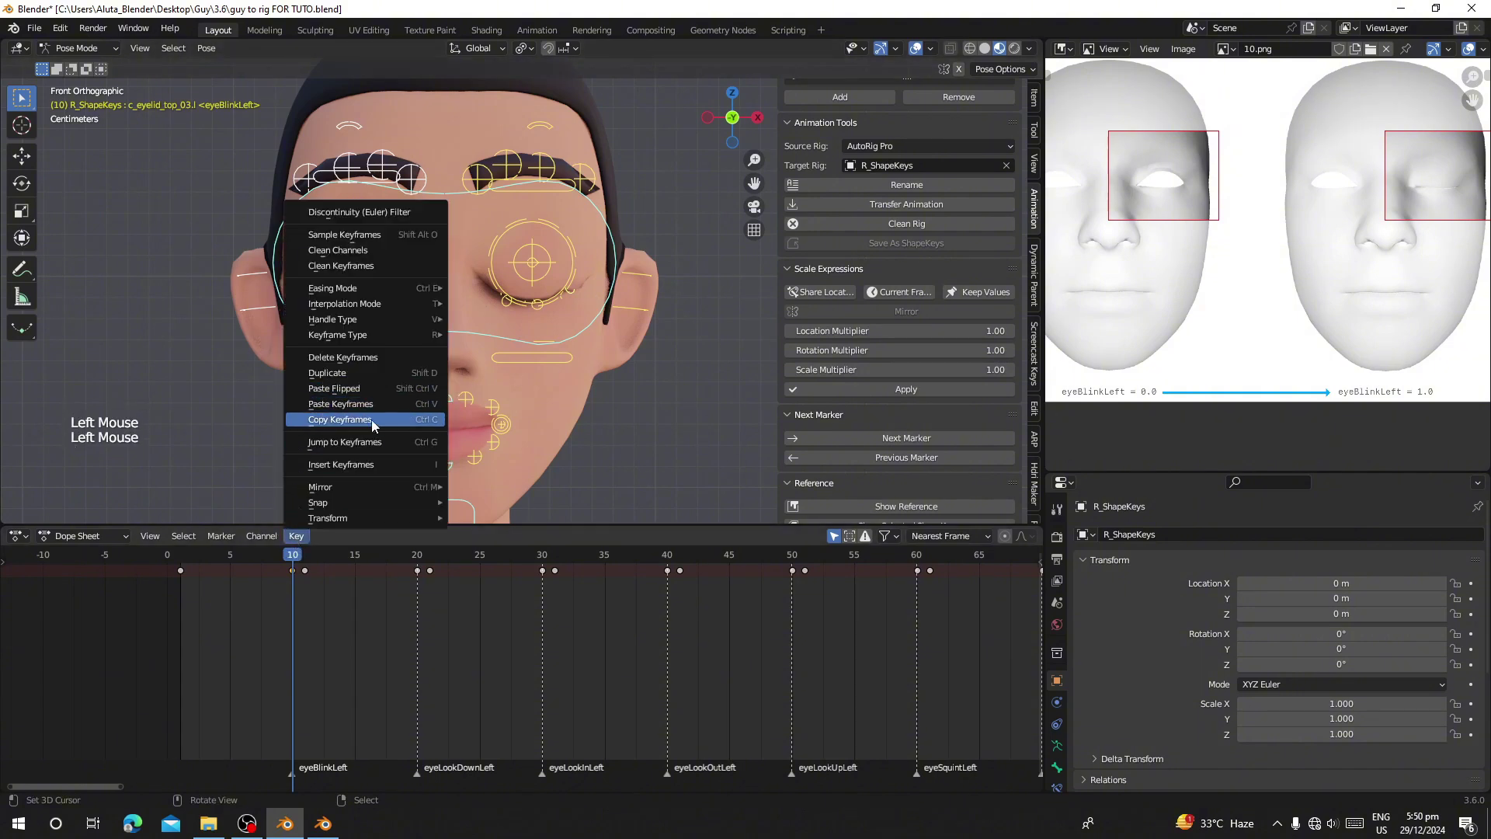
{"action": "middle_click_drag", "start_coordinate": [654, 697], "coordinate": [530, 699]}
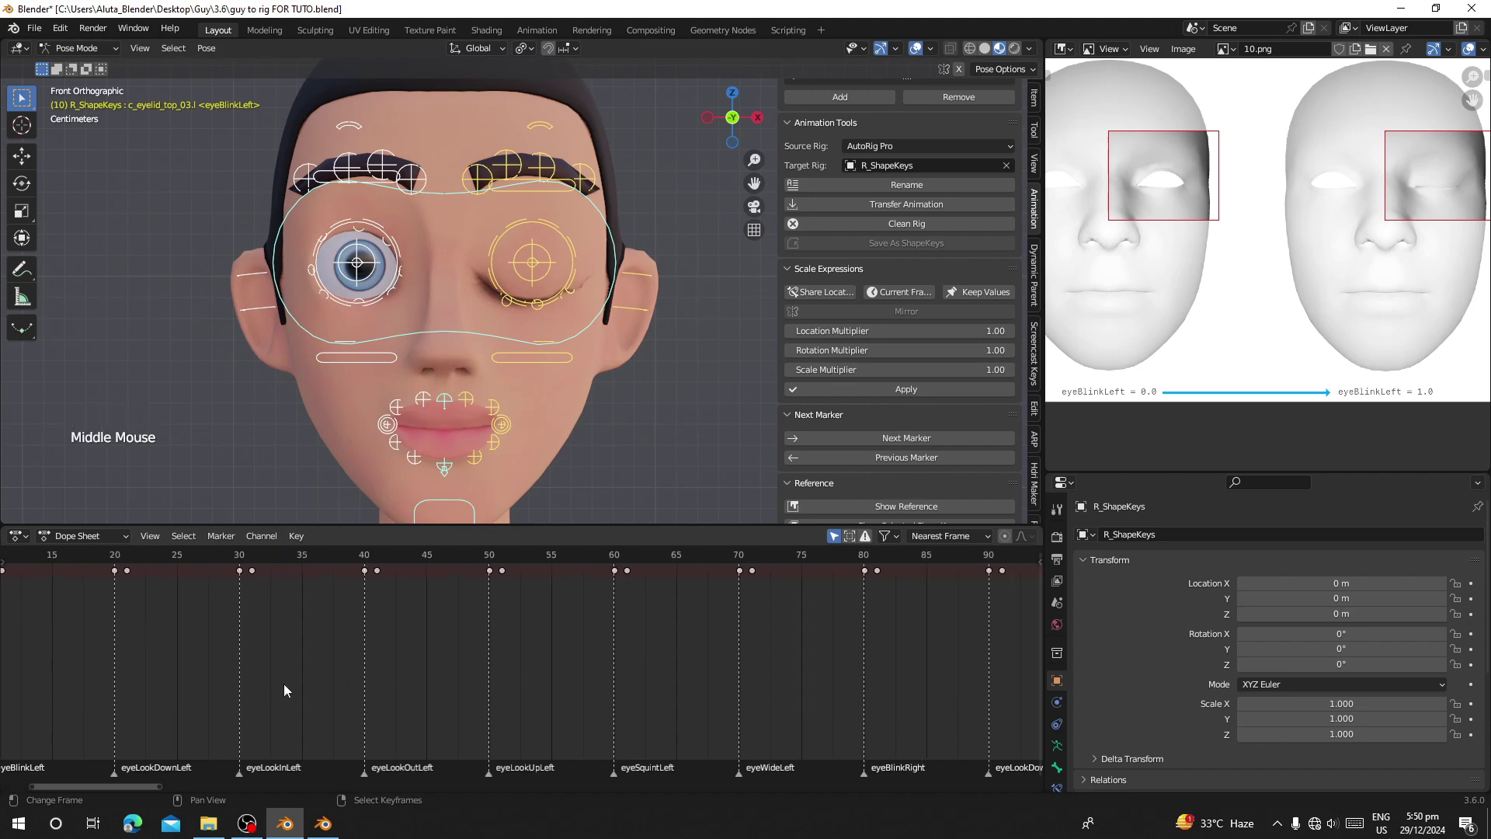
{"action": "left_click_drag", "start_coordinate": [240, 684], "coordinate": [864, 679]}
{"action": "middle_click_drag", "start_coordinate": [864, 680], "coordinate": [637, 680]}
{"action": "left_click", "coordinate": [296, 536]}
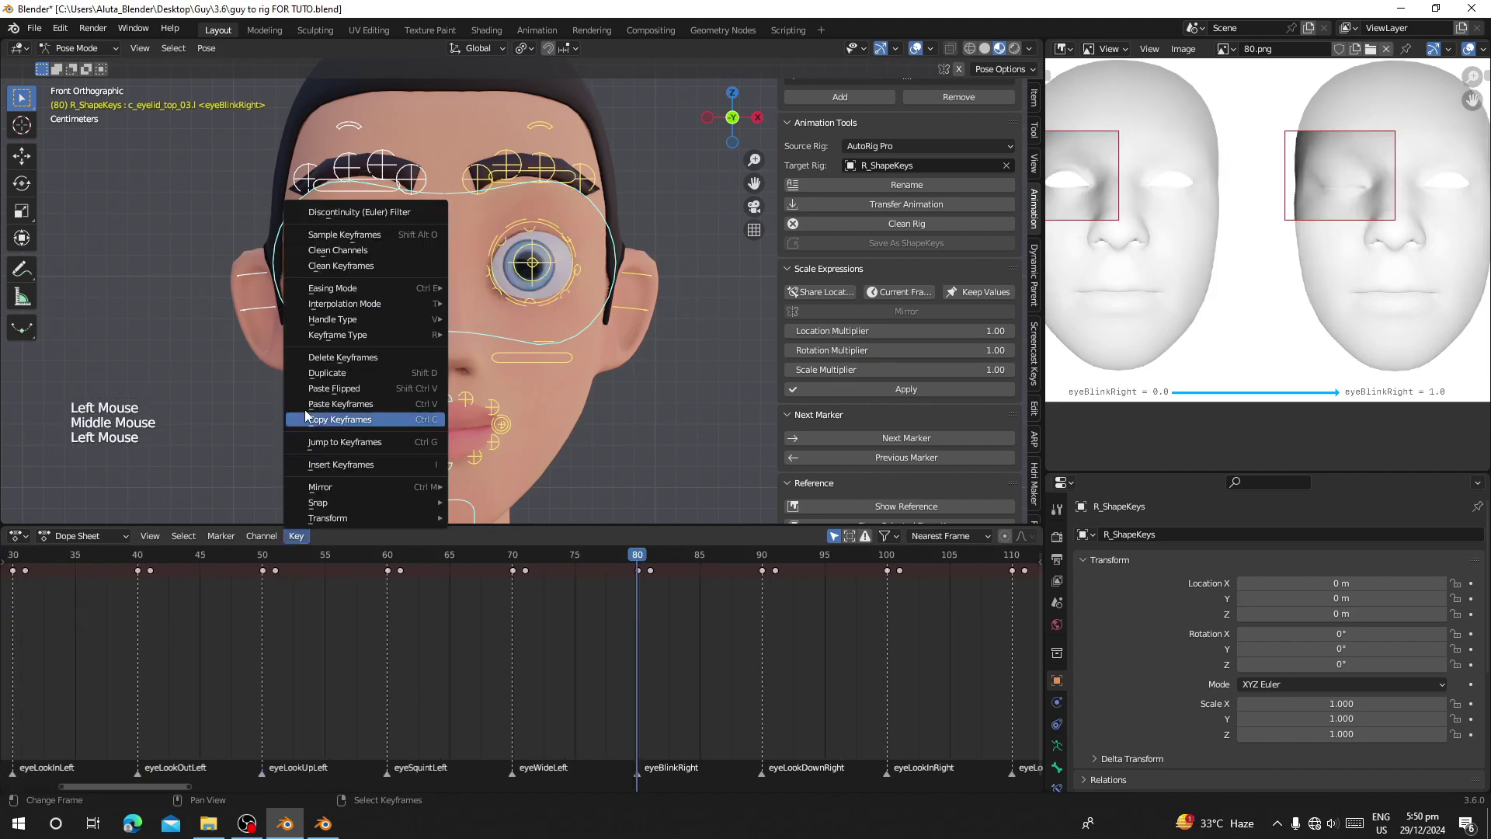
{"action": "left_click", "coordinate": [393, 404]}
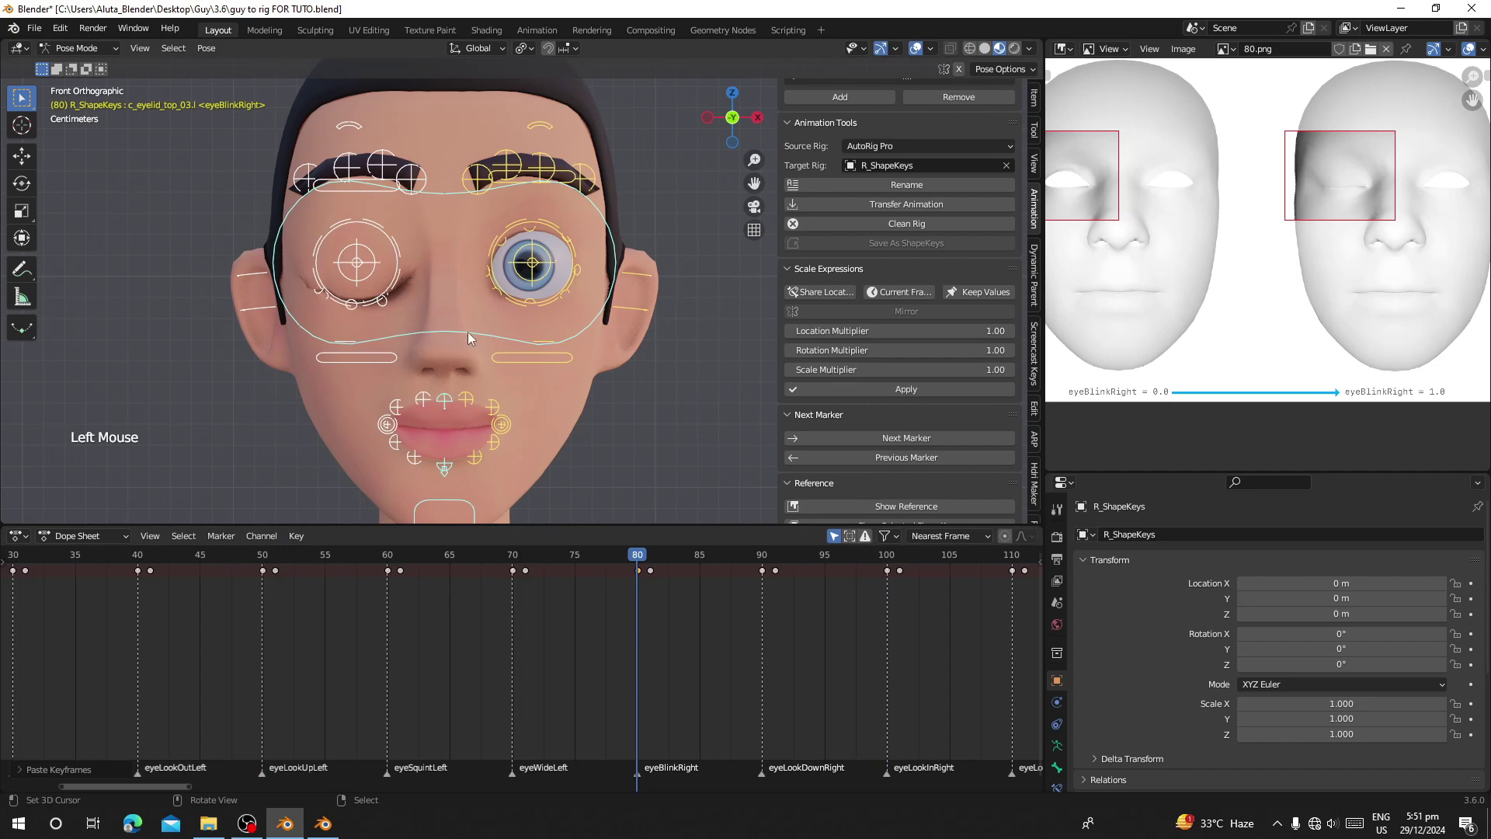
Play back the shape-key animation to check it, then stop playback
{"action": "scroll", "coordinate": [470, 334], "scroll_direction": "down", "scroll_amount": 3}
{"action": "key", "text": "a"}
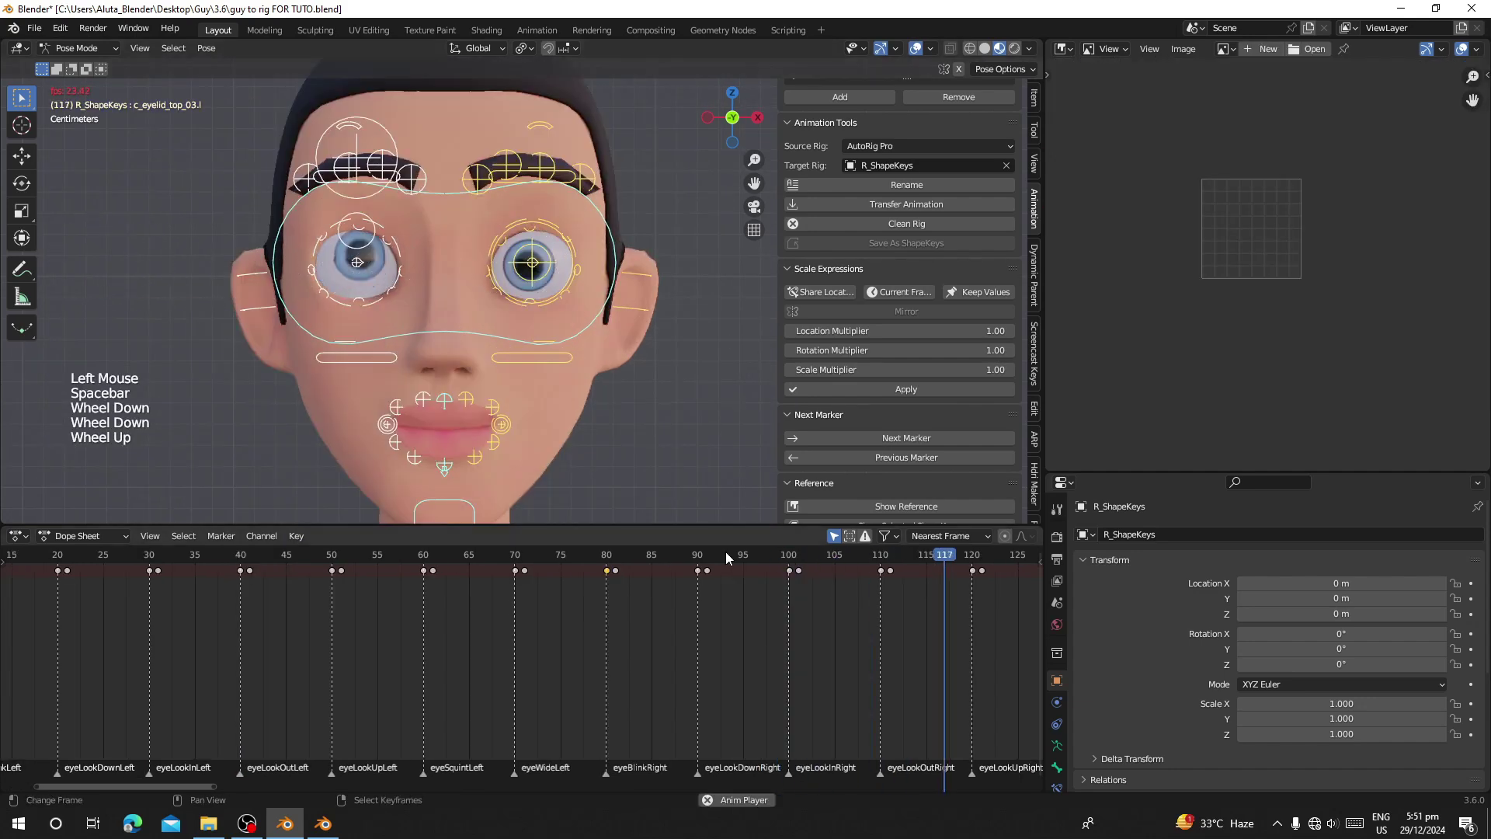
{"action": "scroll", "coordinate": [730, 578], "scroll_direction": "down", "scroll_amount": 1}
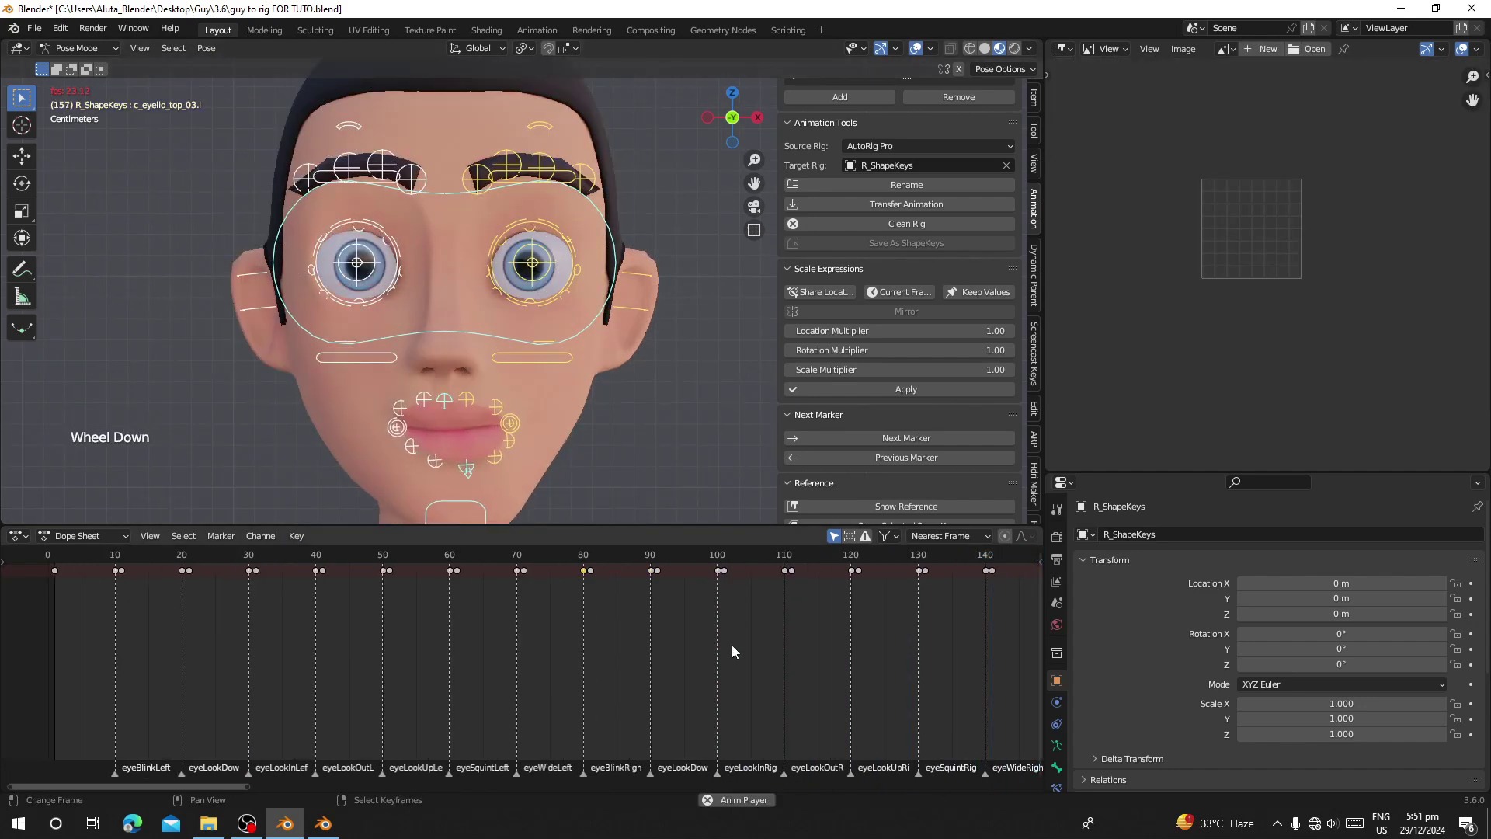
{"action": "scroll", "coordinate": [733, 647], "scroll_direction": "down", "scroll_amount": 2}
{"action": "key", "text": "space"}
At the jawOpen frame 180, select the jaw control c_jawbone.x and move it to adjust the jaw
{"action": "middle_click_drag", "start_coordinate": [791, 626], "coordinate": [245, 610]}
{"action": "left_click", "coordinate": [466, 587]}
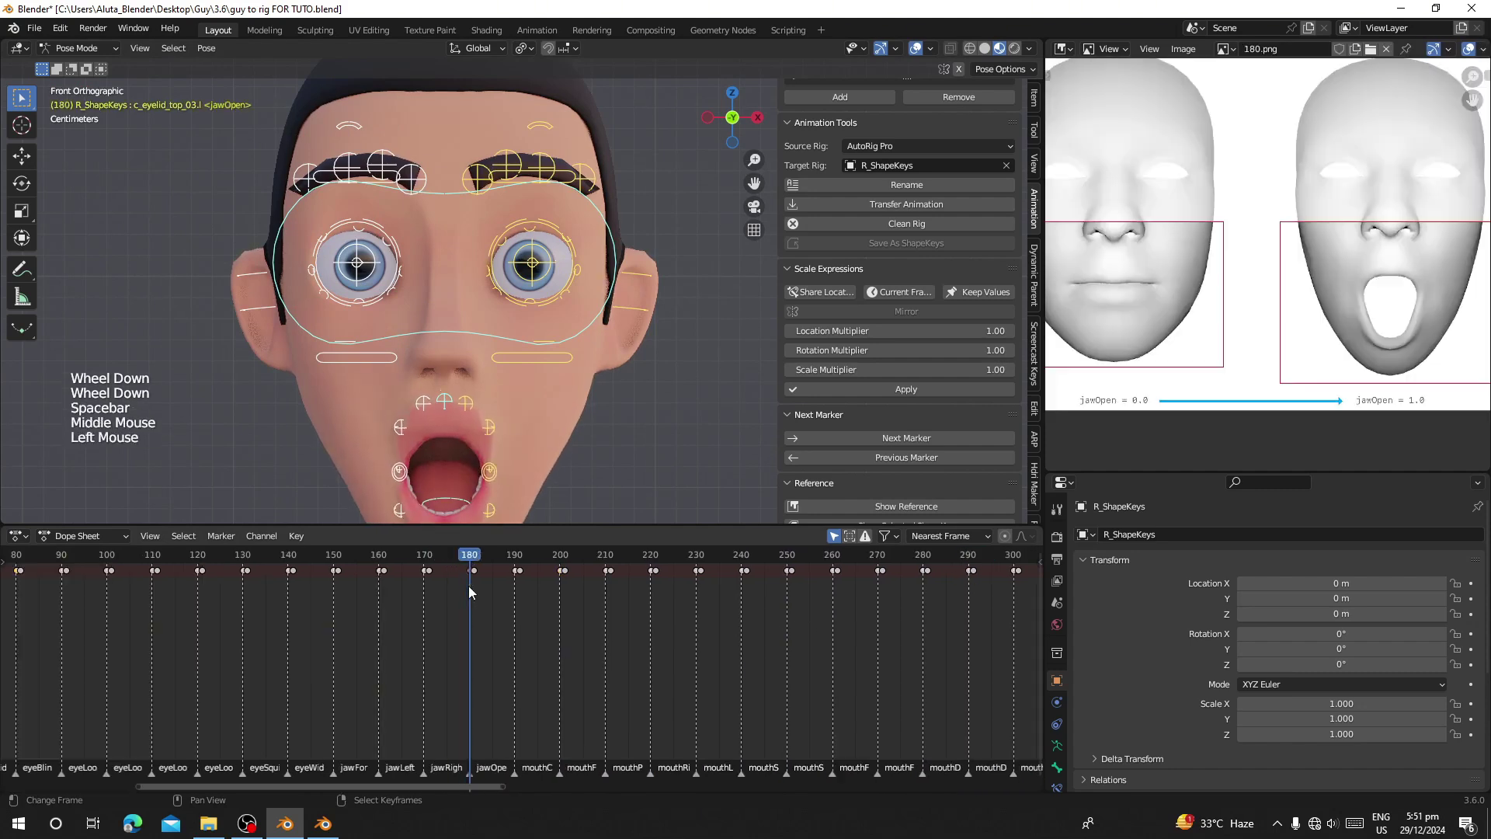
{"action": "middle_click_drag", "start_coordinate": [521, 355], "coordinate": [525, 342], "text": "shift"}
{"action": "middle_click_drag", "start_coordinate": [553, 399], "coordinate": [582, 315], "text": "shift"}
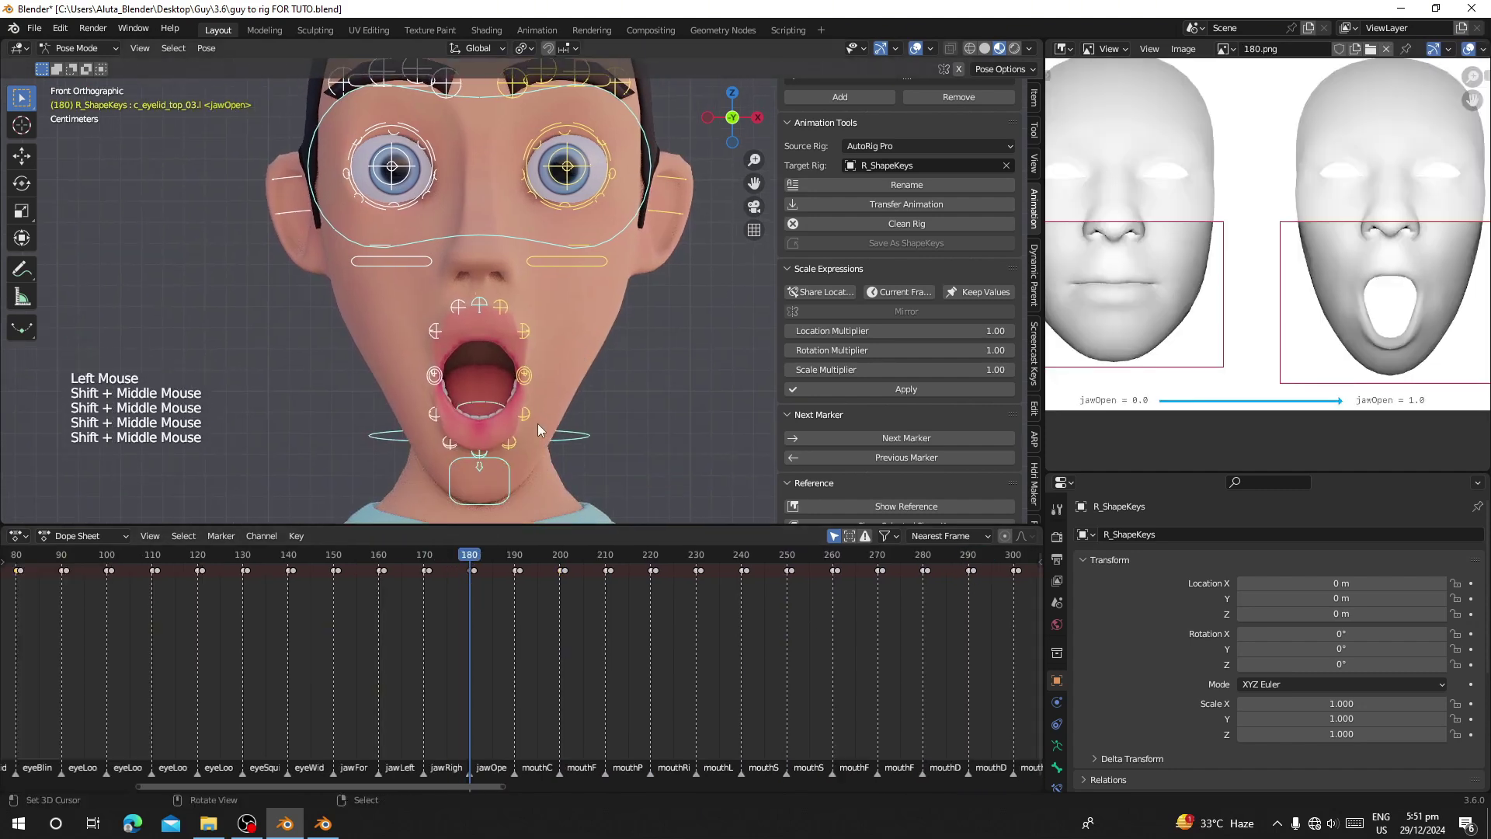
{"action": "right_click", "coordinate": [499, 465]}
{"action": "key", "text": "g"}
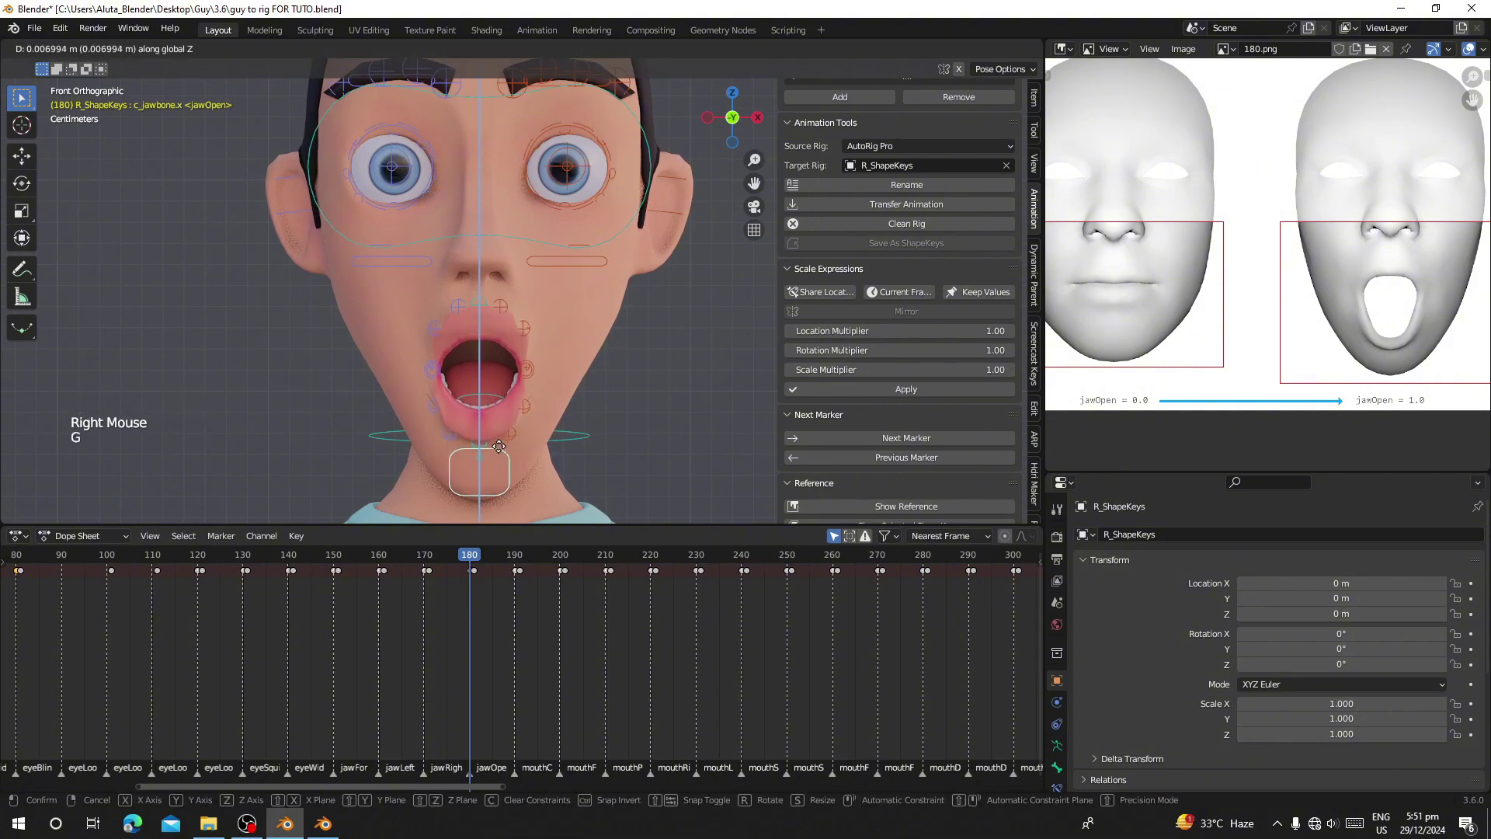
{"action": "left_click", "coordinate": [887, 420]}
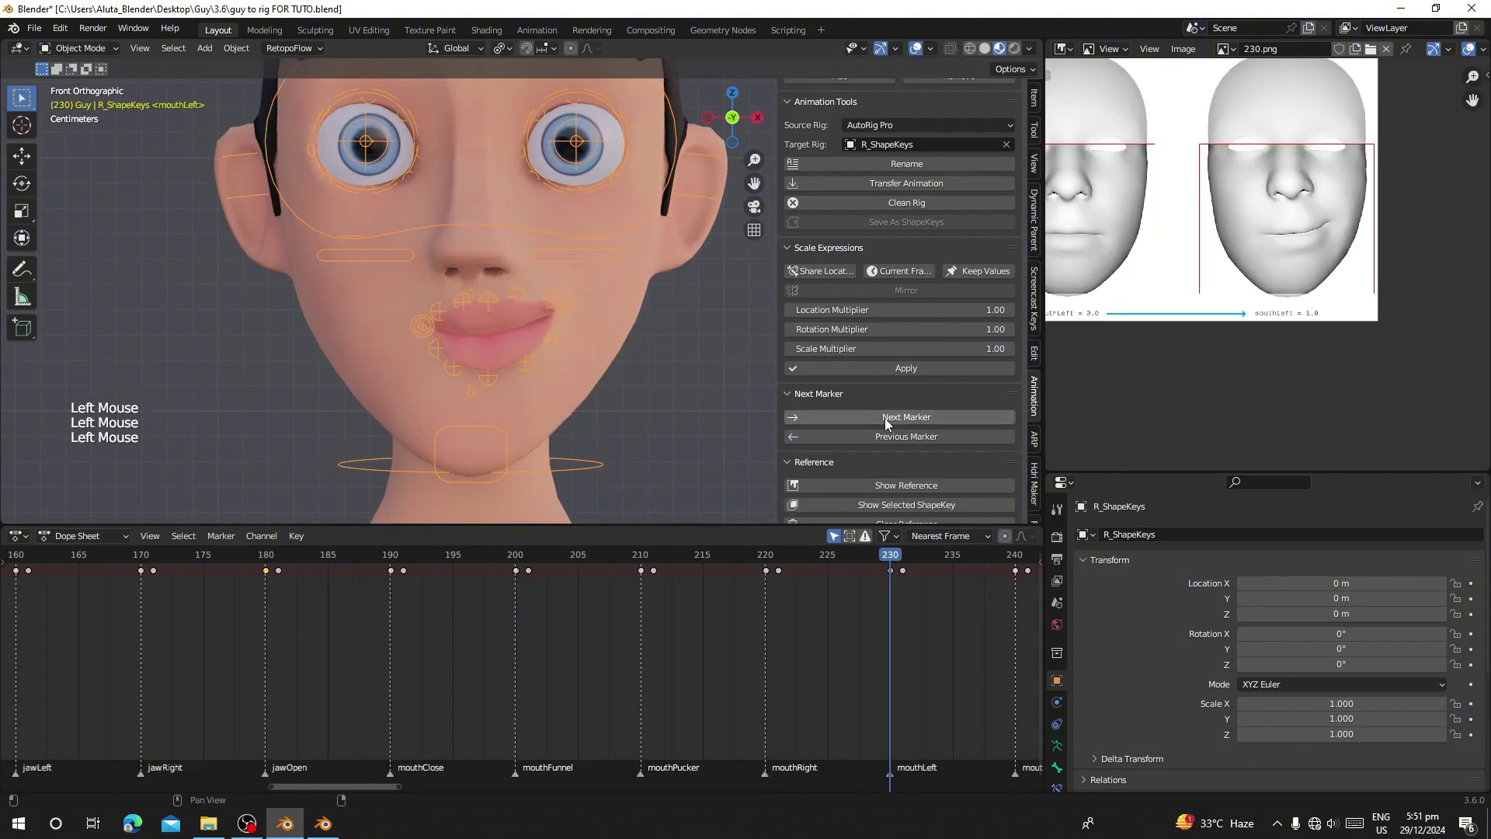
Advance through the mouth markers from mouthSmileLeft to mouthFrownRight
{"action": "left_click", "coordinate": [886, 419]}
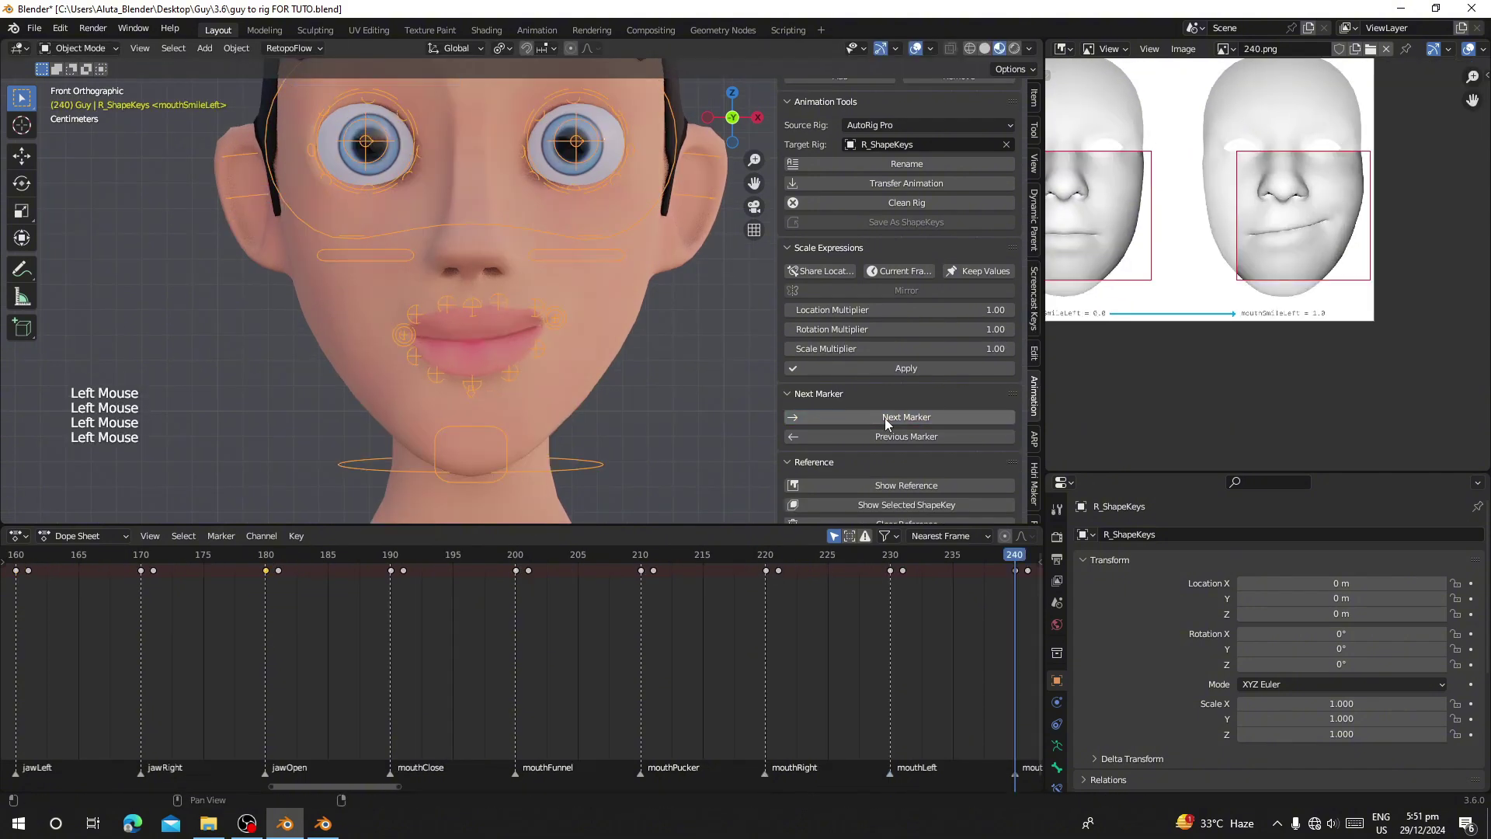
{"action": "middle_click_drag", "start_coordinate": [852, 585], "coordinate": [572, 585]}
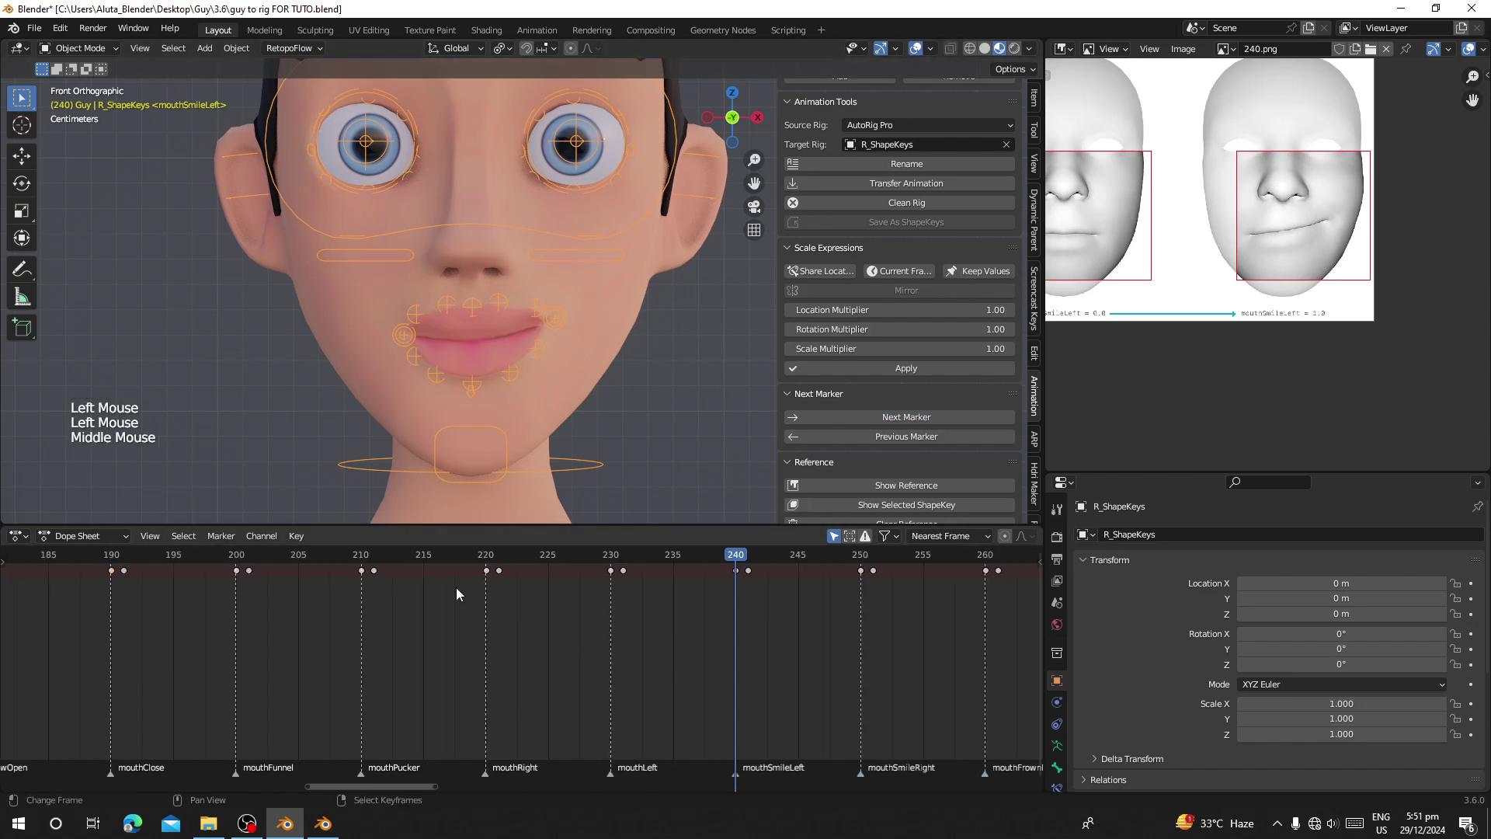
{"action": "left_click", "coordinate": [857, 418]}
{"action": "left_click", "coordinate": [859, 418]}
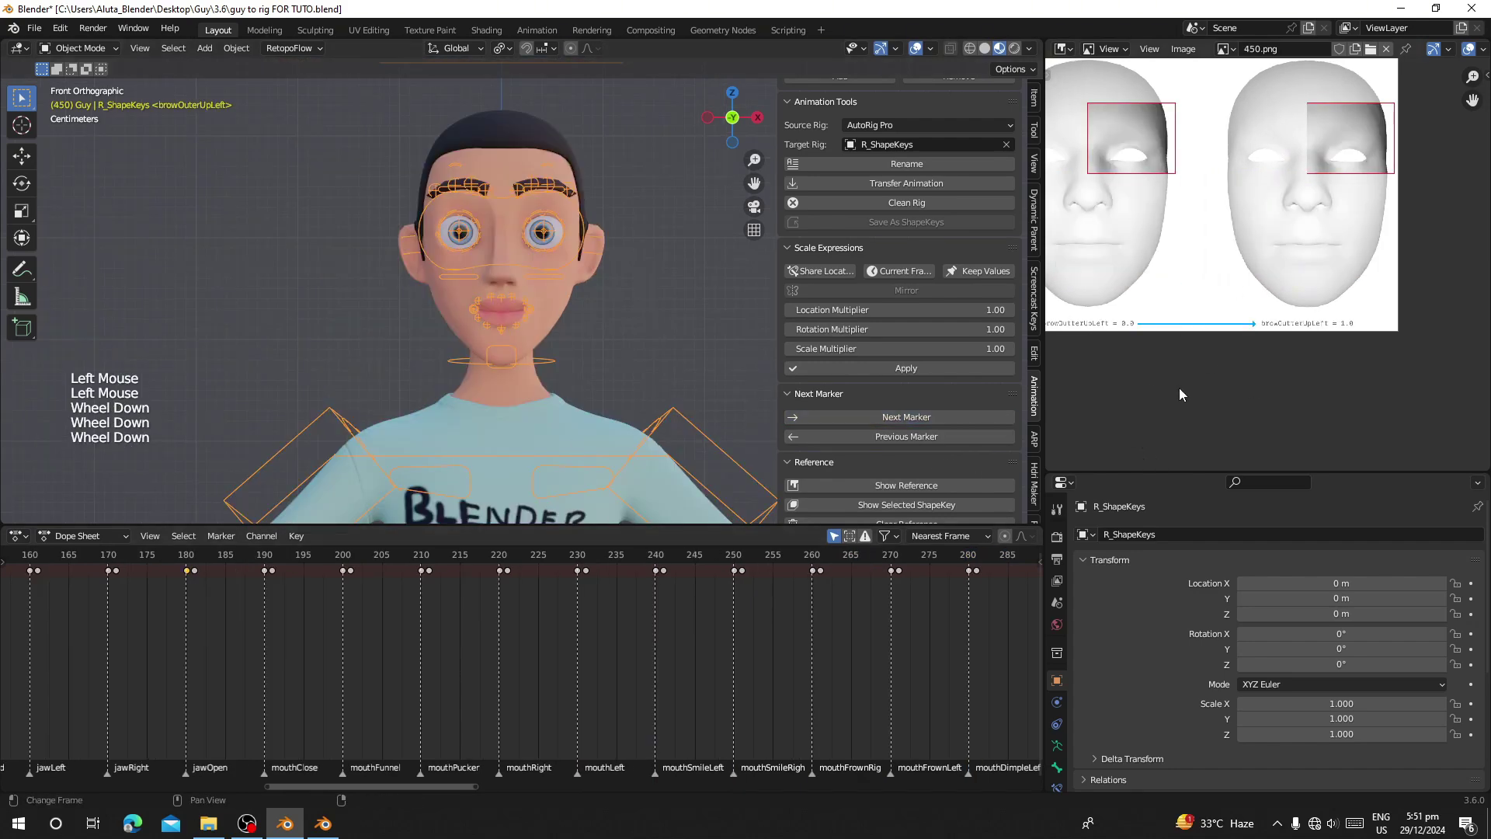
Clear the loaded reference images, check the image list, and jump to frame 199
{"action": "middle_click_drag", "start_coordinate": [1179, 394], "coordinate": [1262, 435]}
{"action": "scroll", "coordinate": [892, 525], "scroll_direction": "down", "scroll_amount": 2}
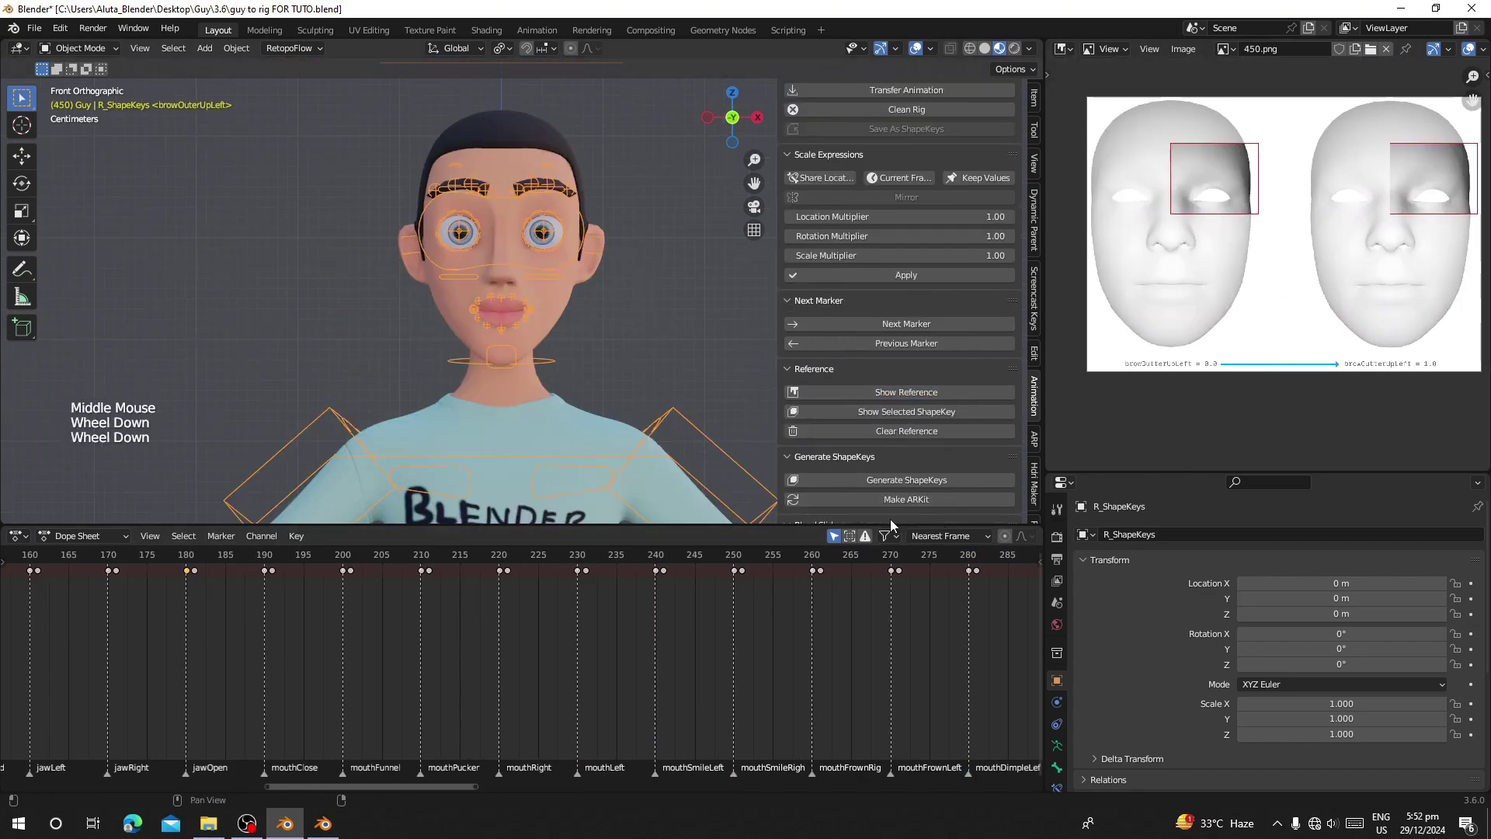
{"action": "left_click", "coordinate": [932, 431]}
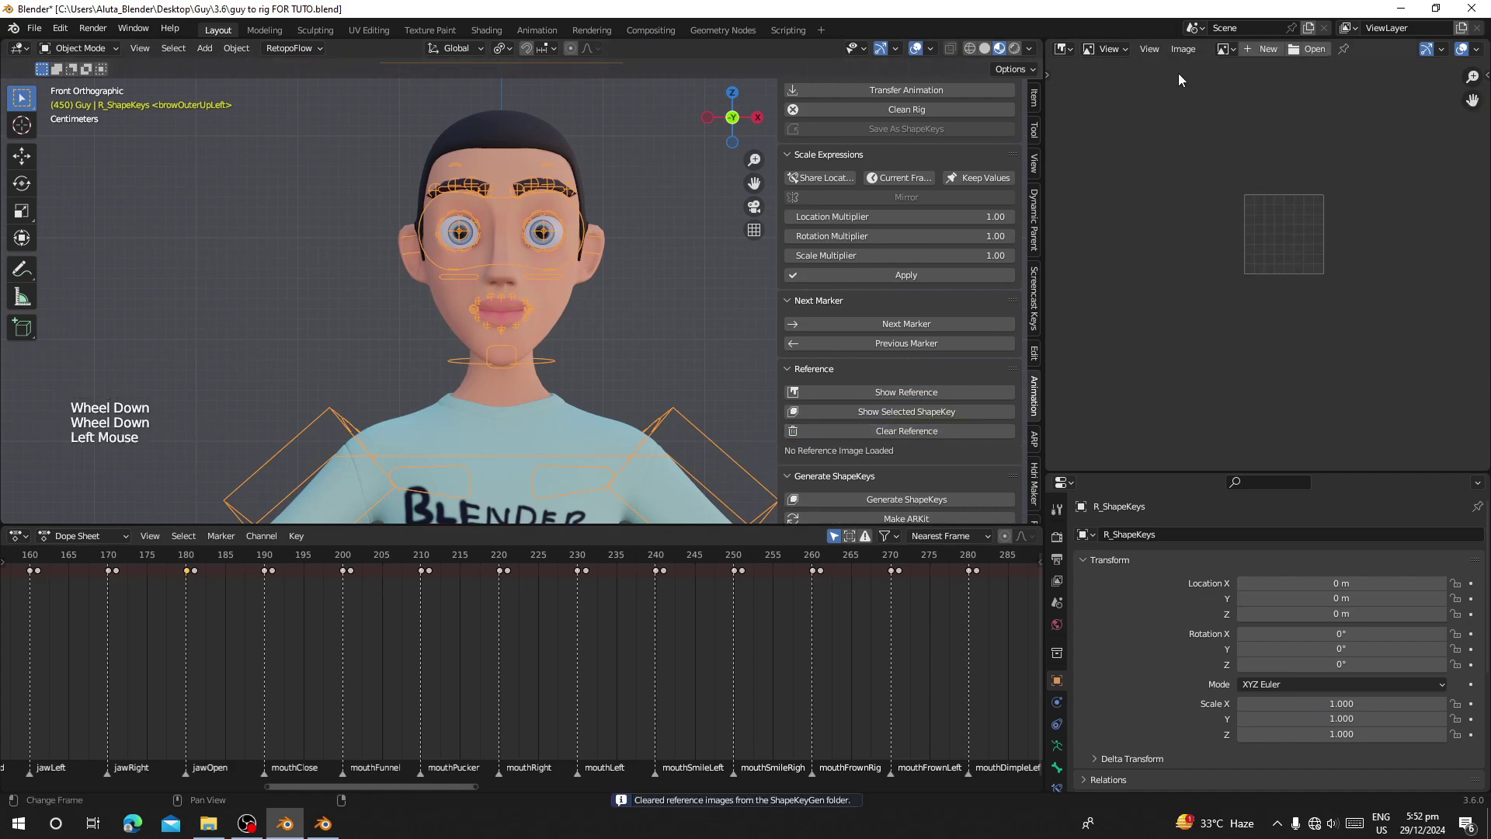
{"action": "left_click", "coordinate": [1222, 51]}
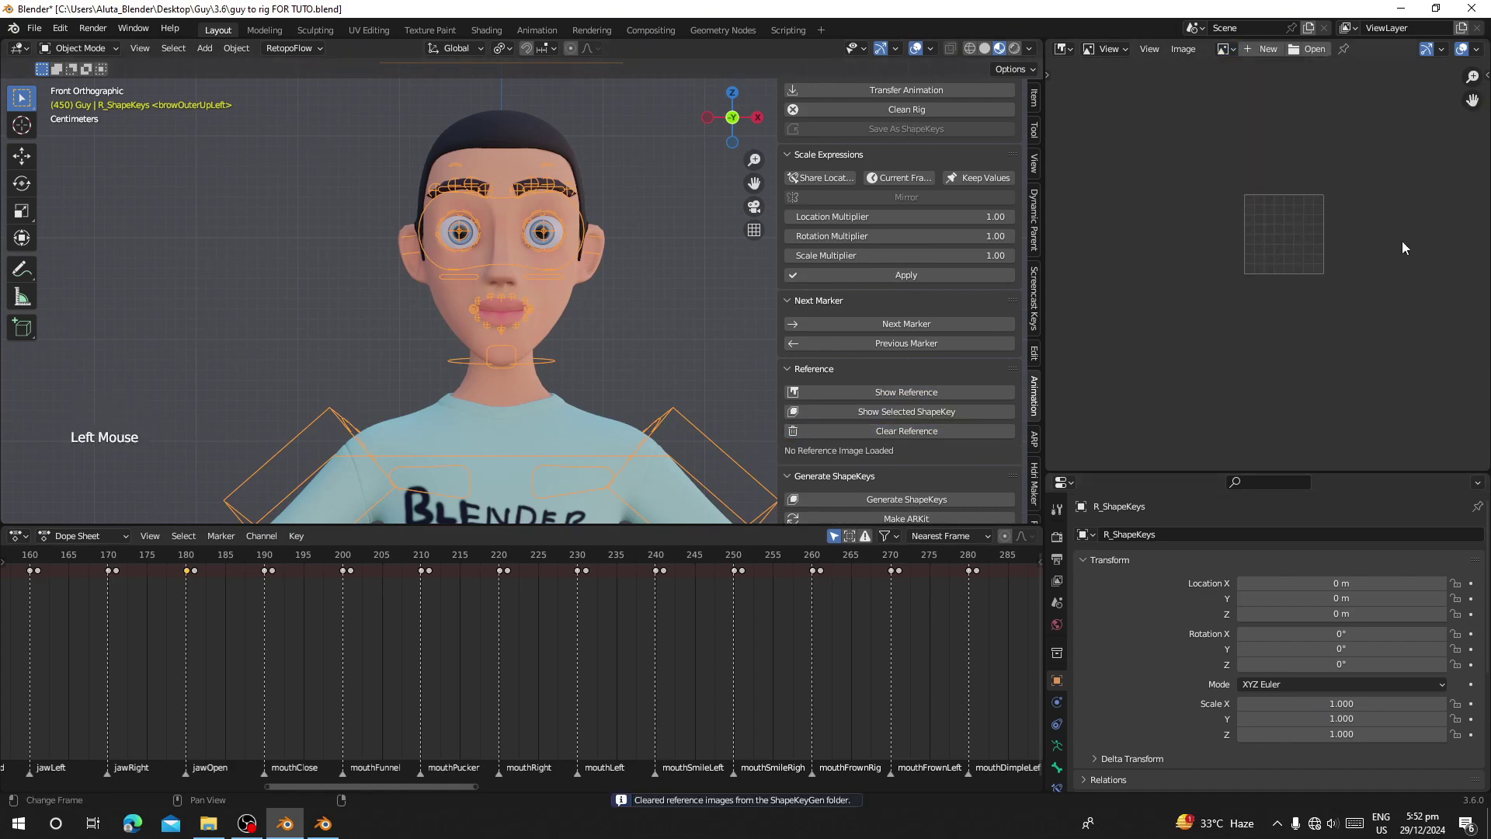
{"action": "scroll", "coordinate": [590, 637], "scroll_direction": "down", "scroll_amount": 2}
{"action": "left_click", "coordinate": [404, 638]}
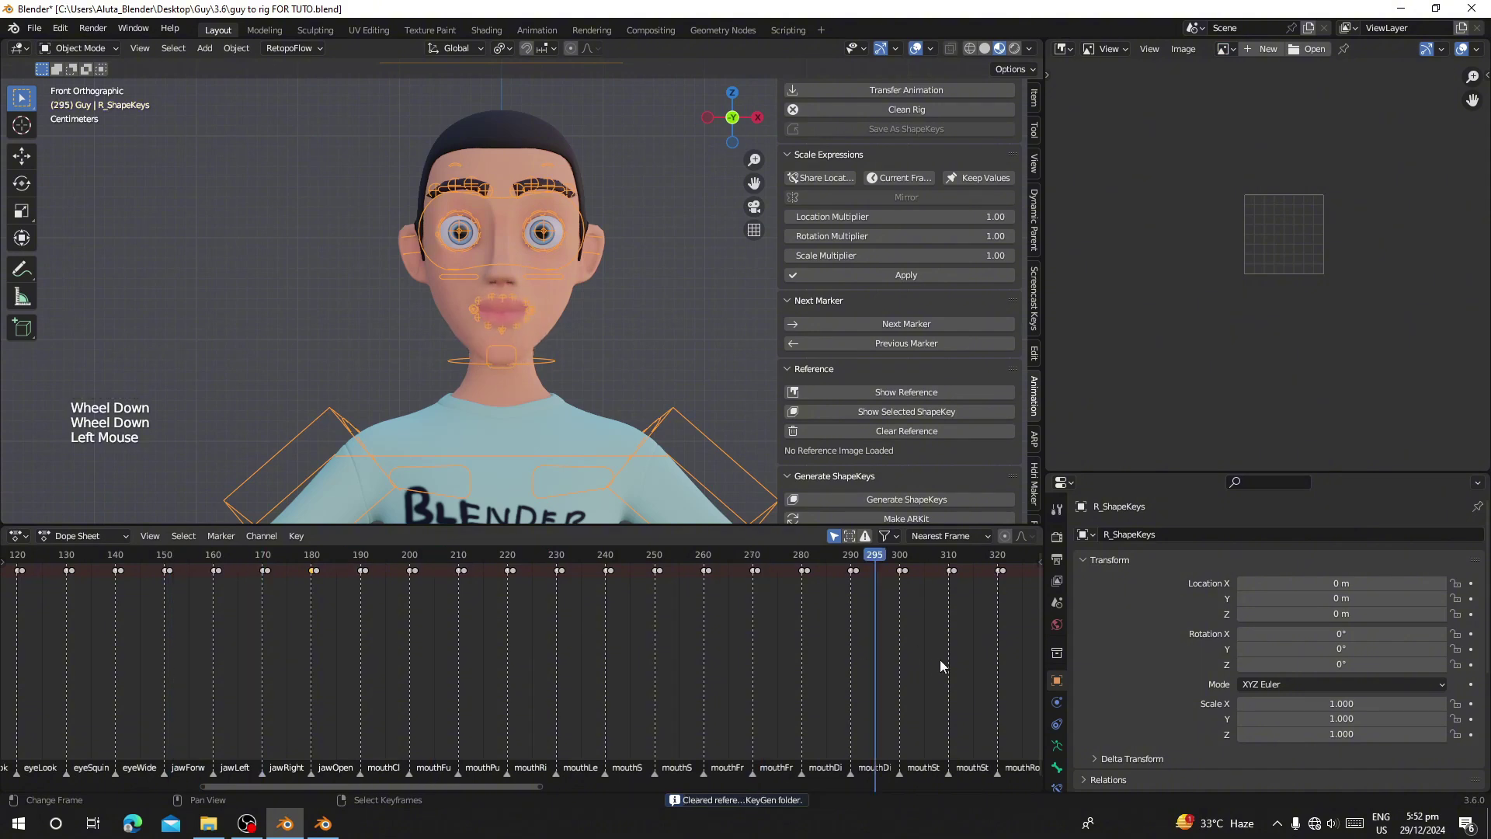
Bring the start of the timeline into view and set the current frame to 35
{"action": "scroll", "coordinate": [582, 672], "scroll_direction": "down", "scroll_amount": 2}
{"action": "middle_click_drag", "start_coordinate": [582, 673], "coordinate": [752, 674]}
{"action": "left_click", "coordinate": [370, 668]}
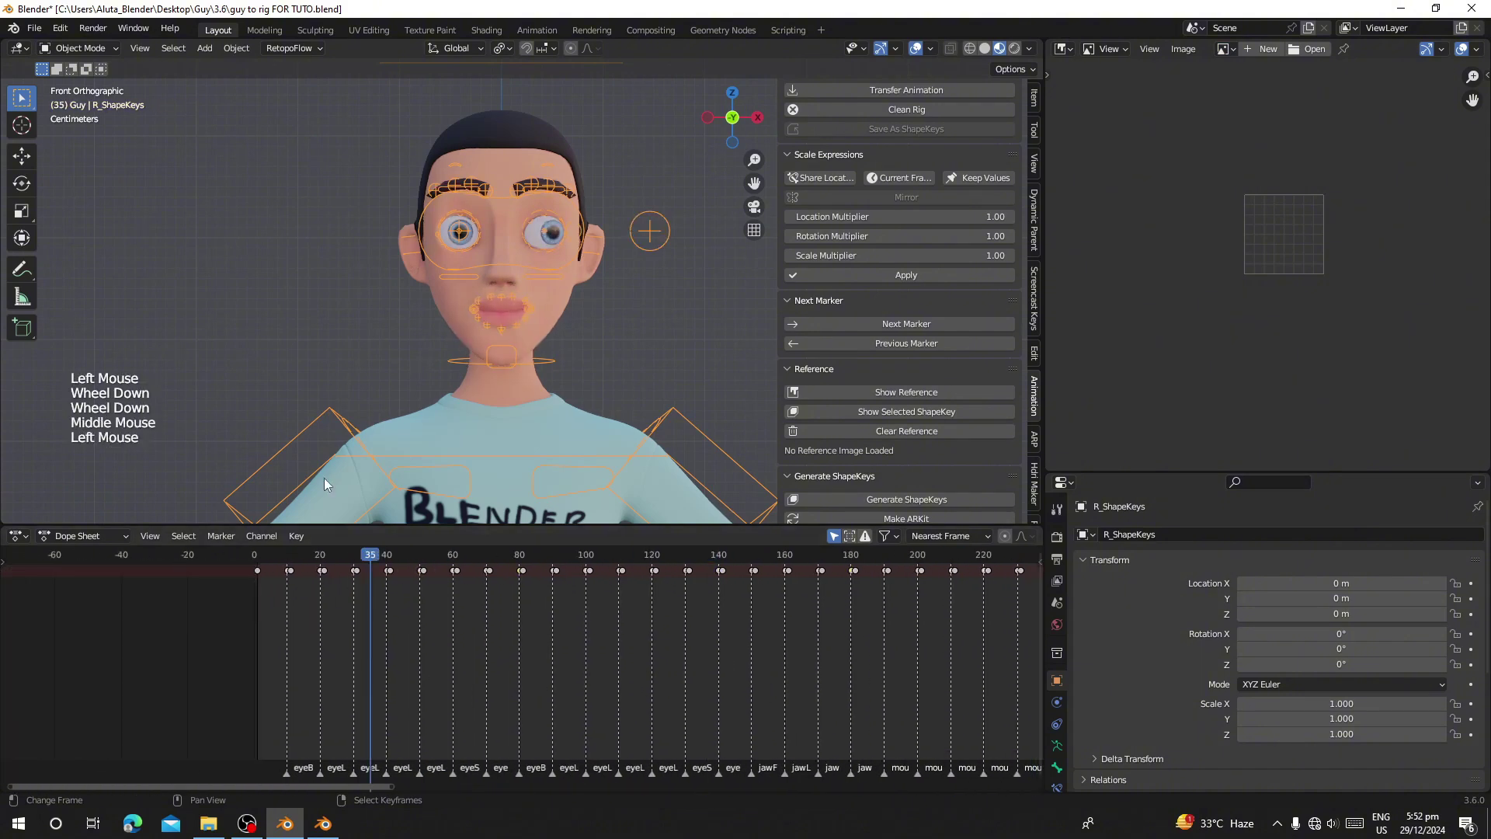
{"action": "scroll", "coordinate": [667, 255], "scroll_direction": "up", "scroll_amount": 1}
{"action": "scroll", "coordinate": [611, 393], "scroll_direction": "down", "scroll_amount": 3}
{"action": "scroll", "coordinate": [843, 348], "scroll_direction": "up", "scroll_amount": 3}
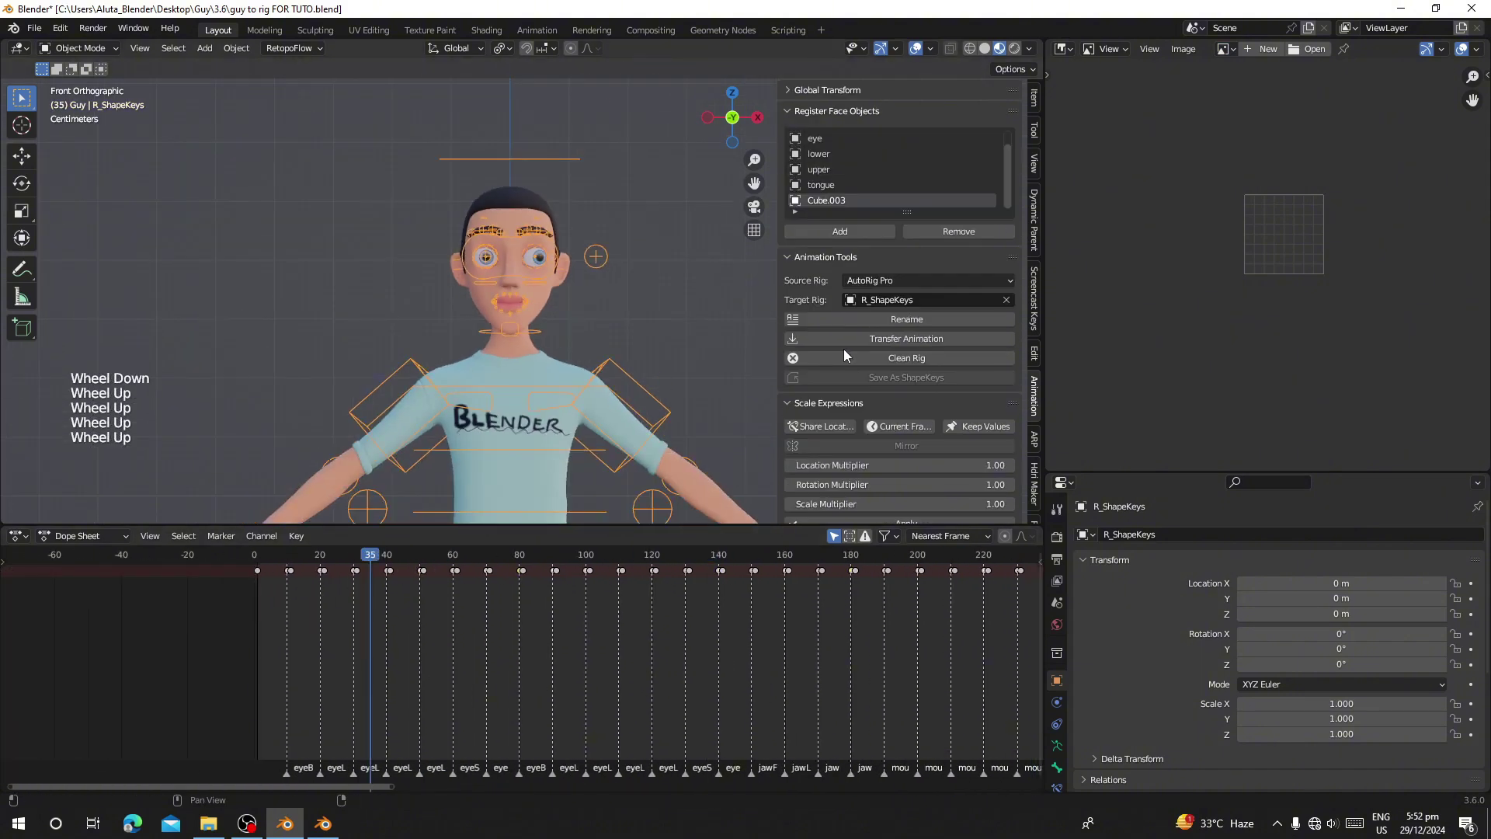
{"action": "scroll", "coordinate": [839, 365], "scroll_direction": "down", "scroll_amount": 3}
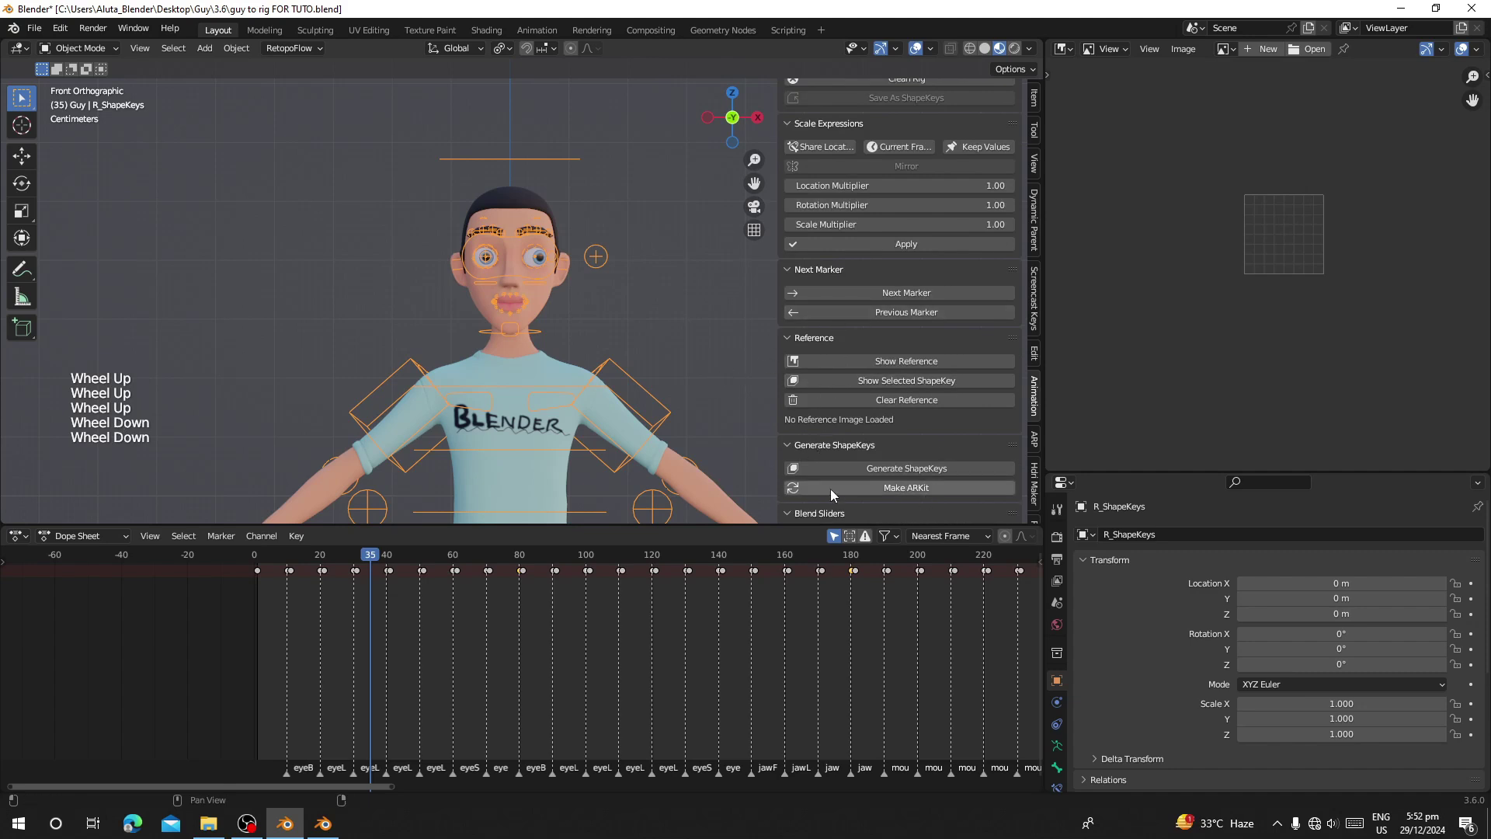
{"action": "scroll", "coordinate": [857, 471], "scroll_direction": "down", "scroll_amount": 2}
Select the body mesh RETOPO.003 and show its empty Shape Keys list in Object Data properties
{"action": "right_click", "coordinate": [536, 344]}
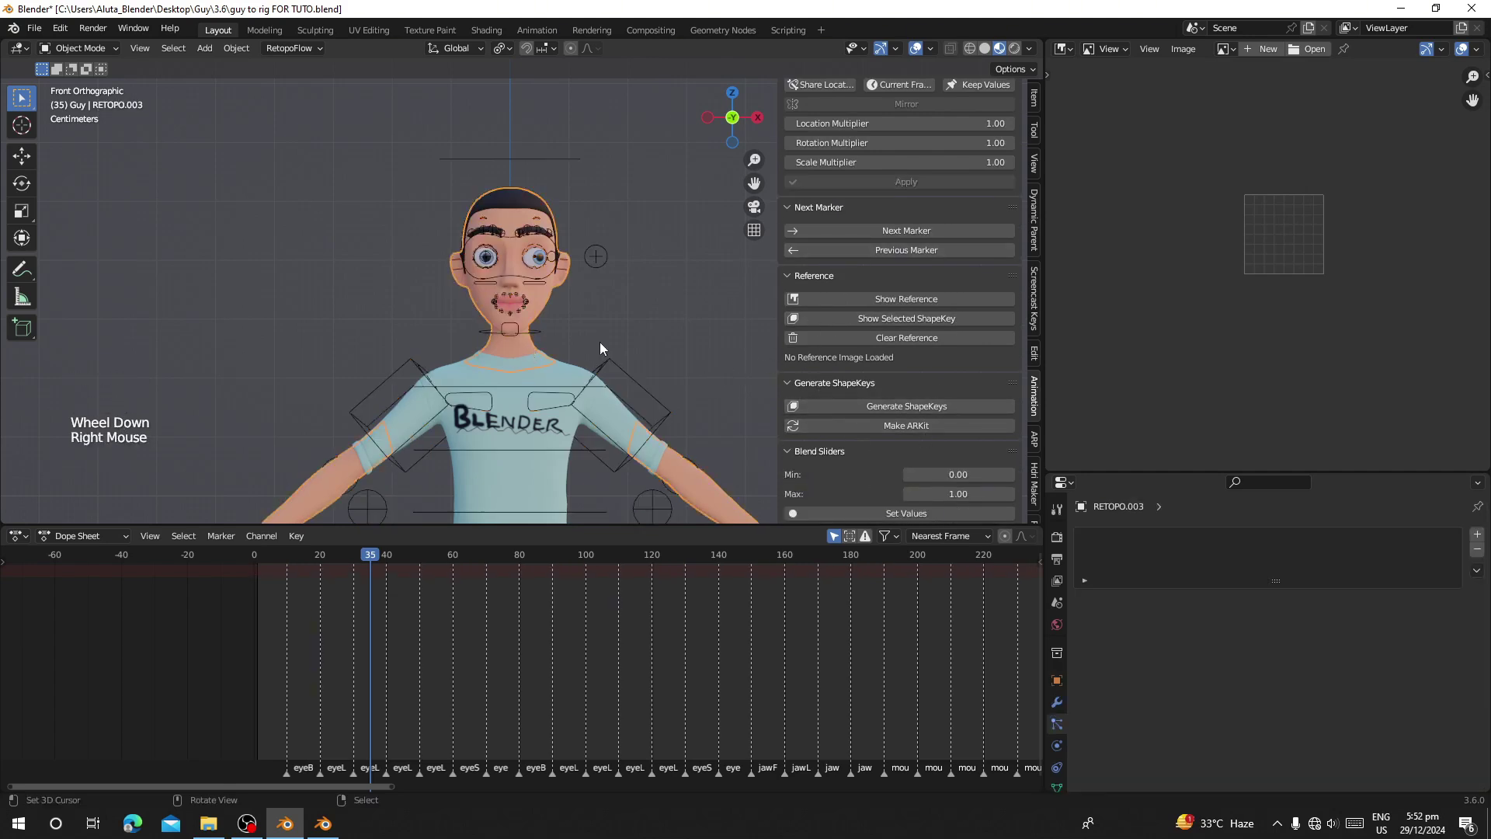
{"action": "scroll", "coordinate": [1057, 758], "scroll_direction": "down", "scroll_amount": 1}
{"action": "left_click", "coordinate": [1054, 723]}
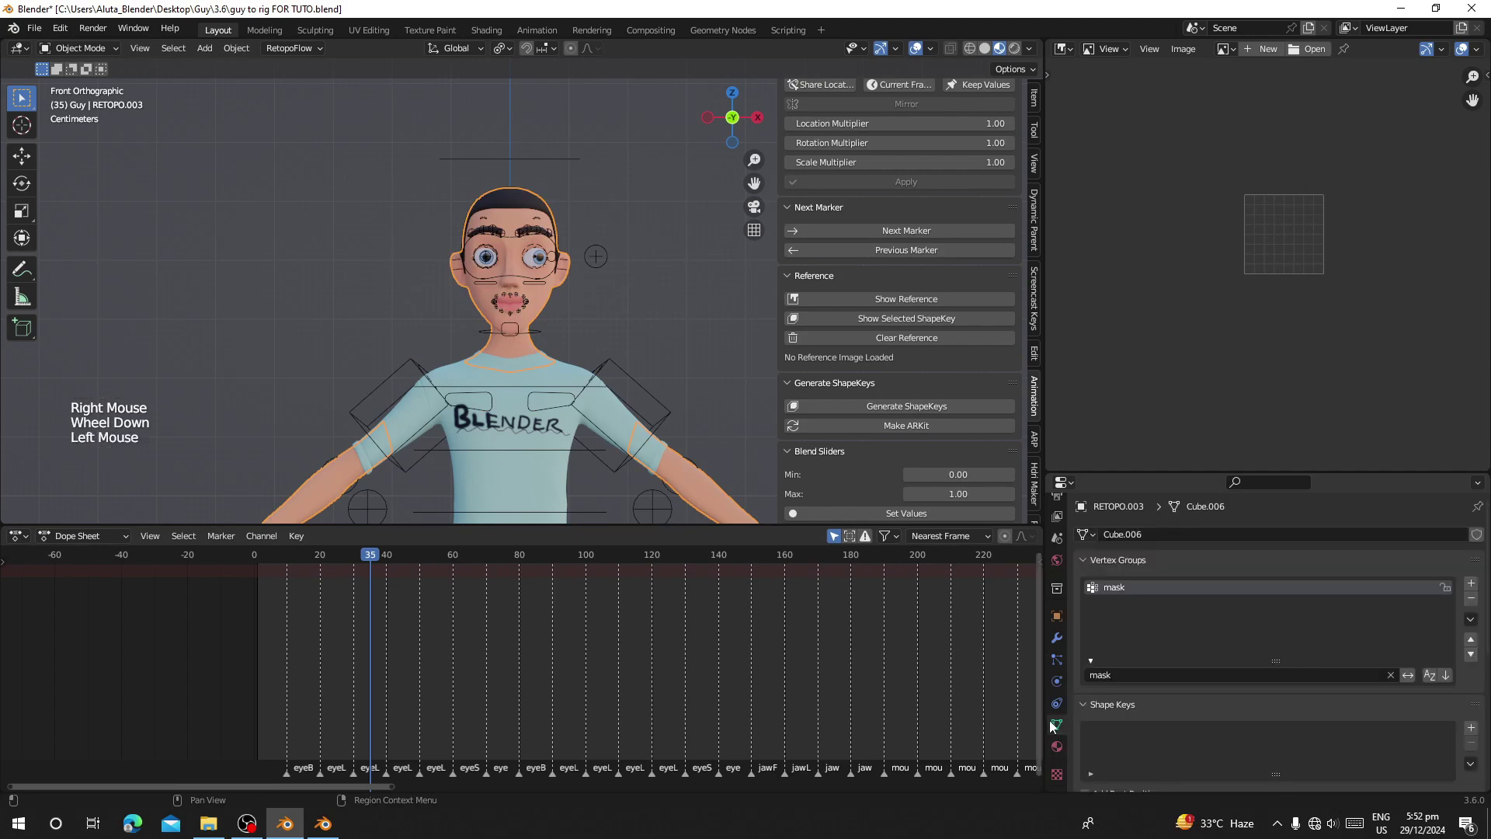
{"action": "scroll", "coordinate": [1168, 682], "scroll_direction": "down", "scroll_amount": 2}
{"action": "scroll", "coordinate": [667, 334], "scroll_direction": "up", "scroll_amount": 1}
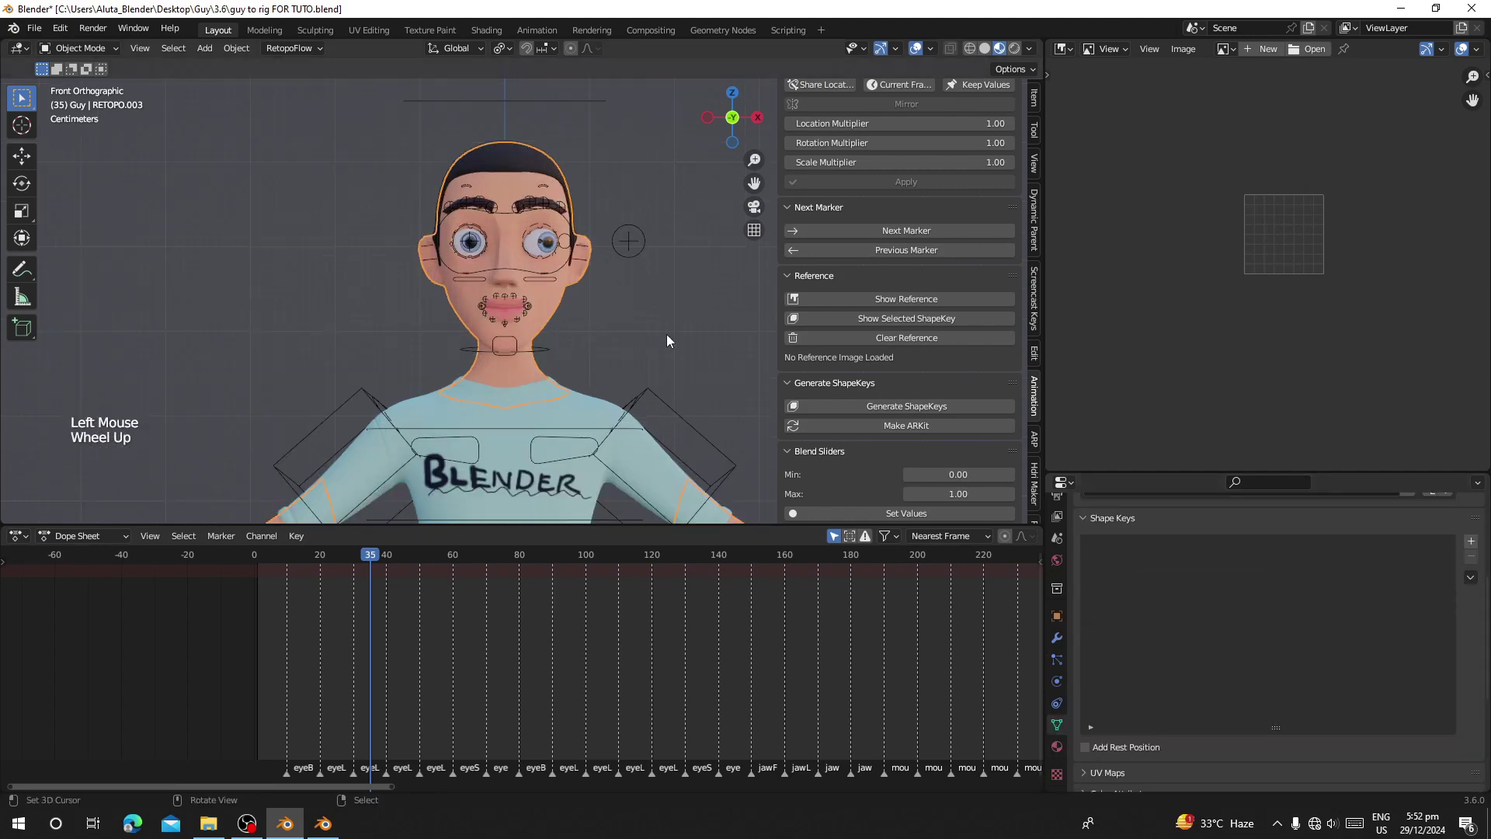
Generate shape keys on the body mesh and scrub to frame 495 to preview the face
{"action": "left_click", "coordinate": [850, 405]}
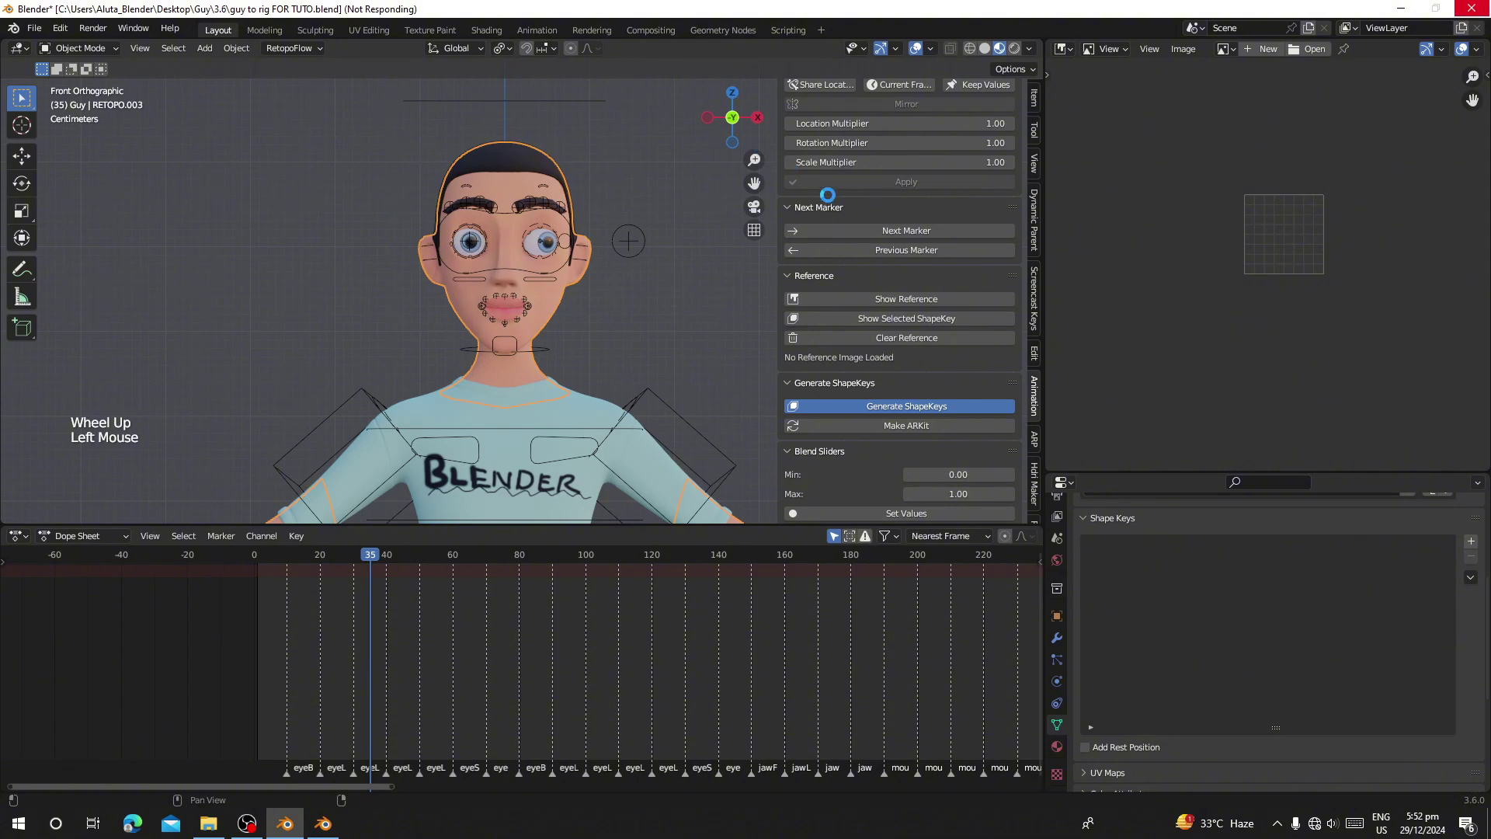
{"action": "middle_click_drag", "start_coordinate": [720, 604], "coordinate": [292, 712]}
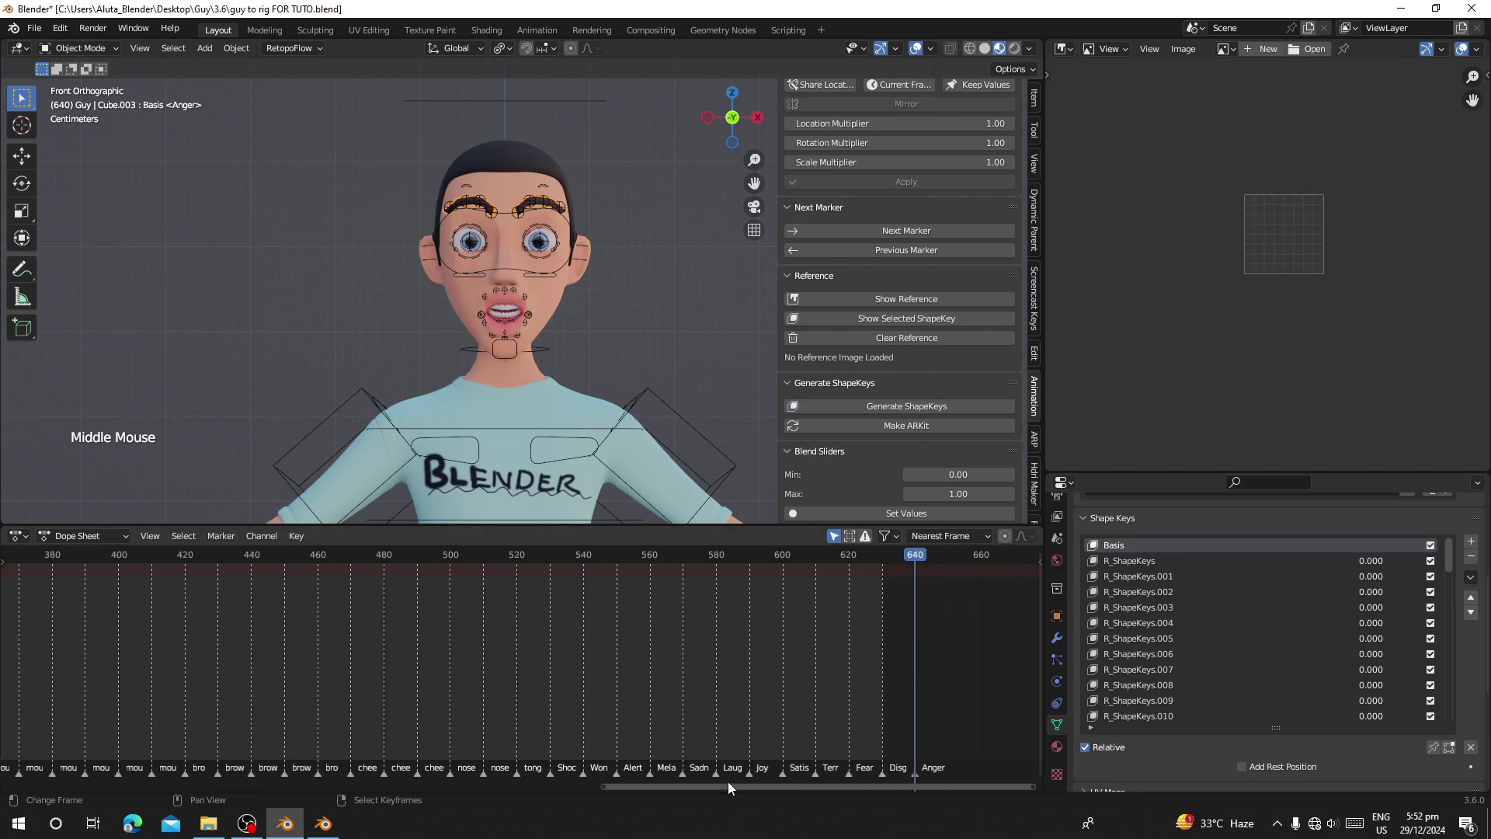
{"action": "left_click_drag", "start_coordinate": [769, 660], "coordinate": [436, 667]}
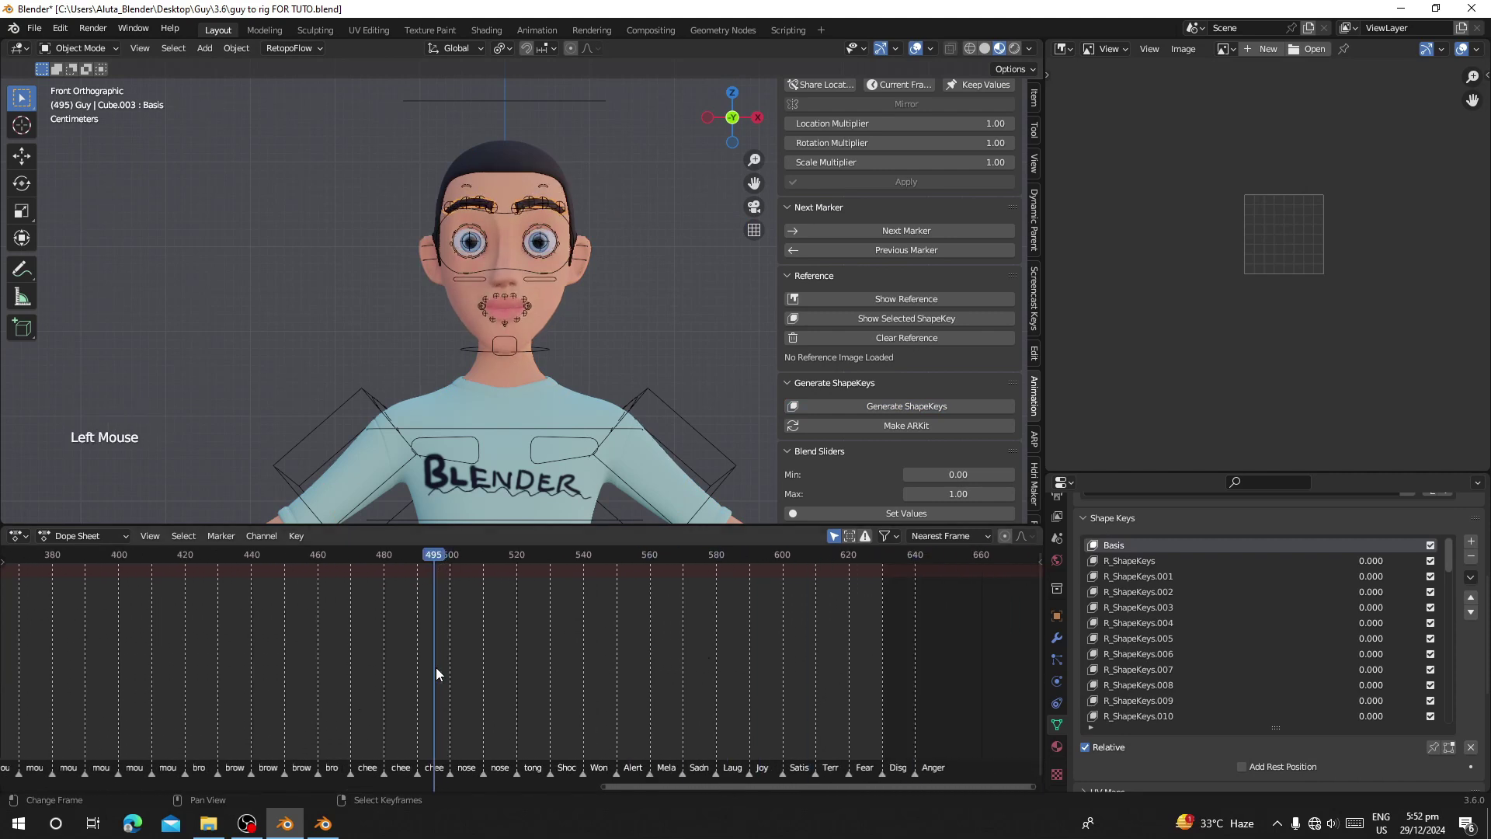
{"action": "scroll", "coordinate": [1125, 594], "scroll_direction": "up", "scroll_amount": 2}
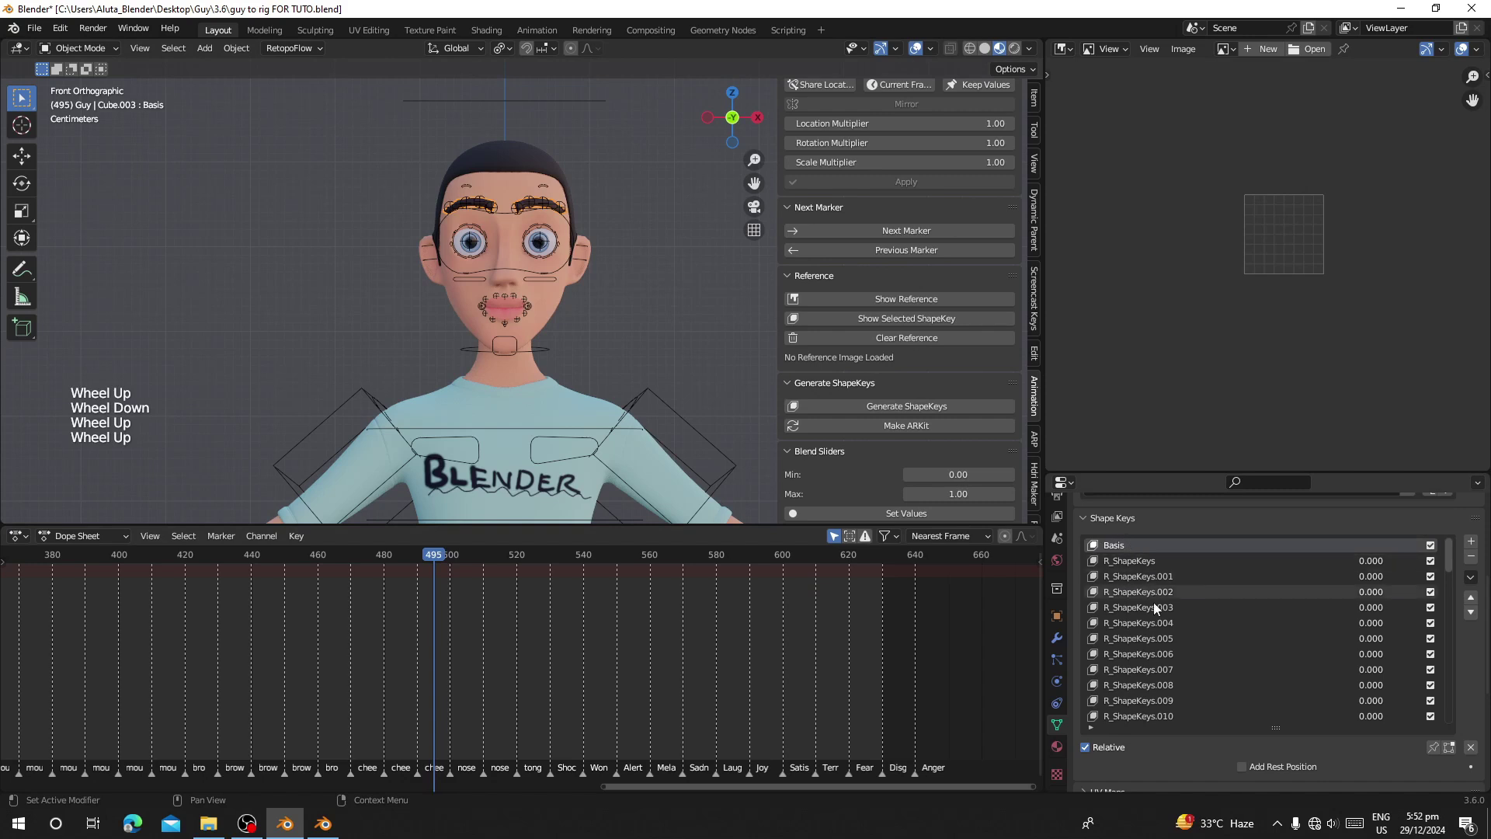
Rename the generated shape keys to ARKit names with Make ARKit and select the facial rig
{"action": "left_click", "coordinate": [861, 432]}
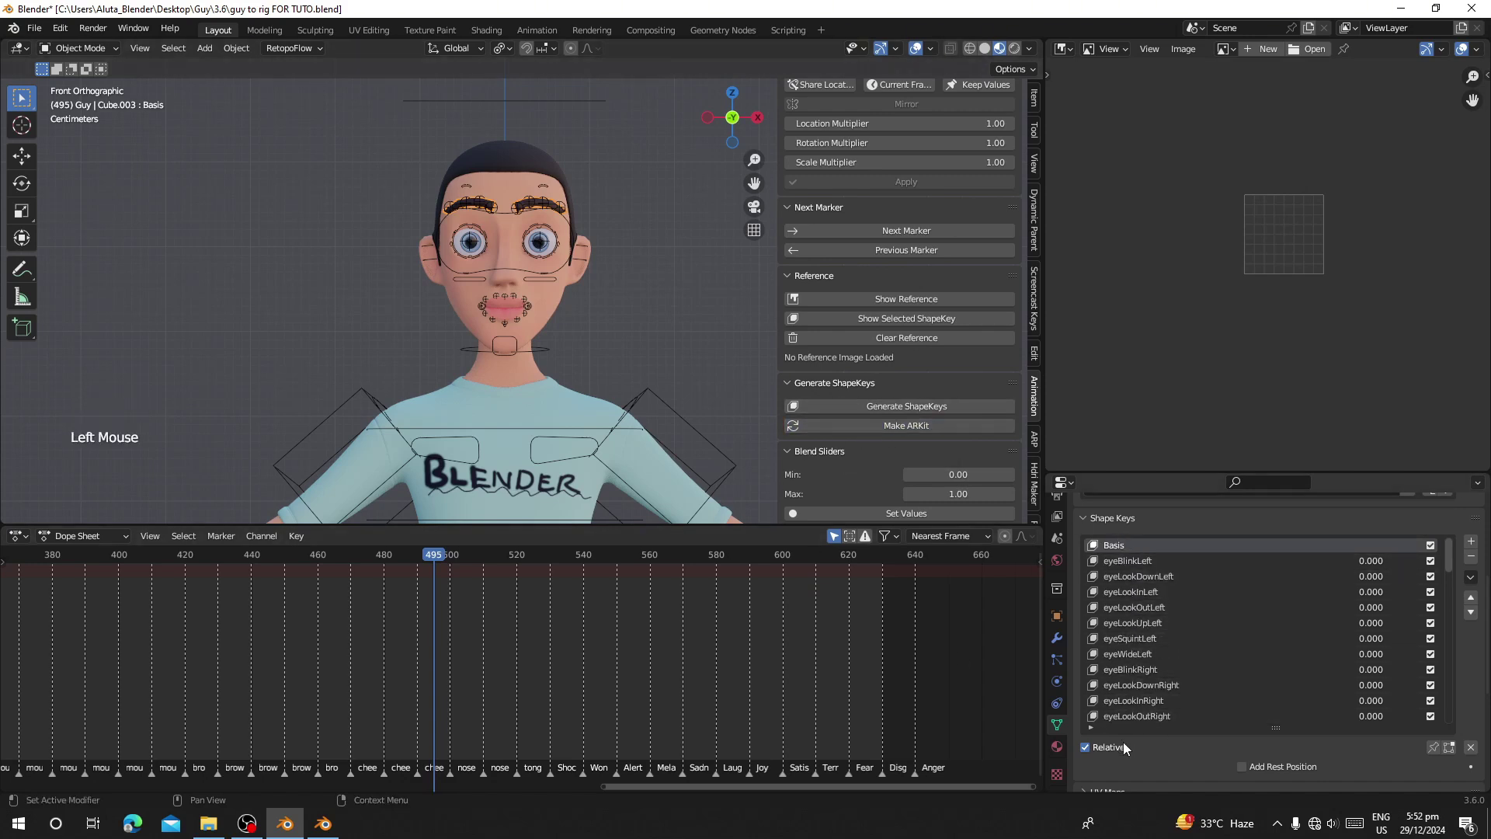
{"action": "right_click", "coordinate": [640, 394]}
{"action": "left_click_drag", "start_coordinate": [472, 595], "coordinate": [440, 617]}
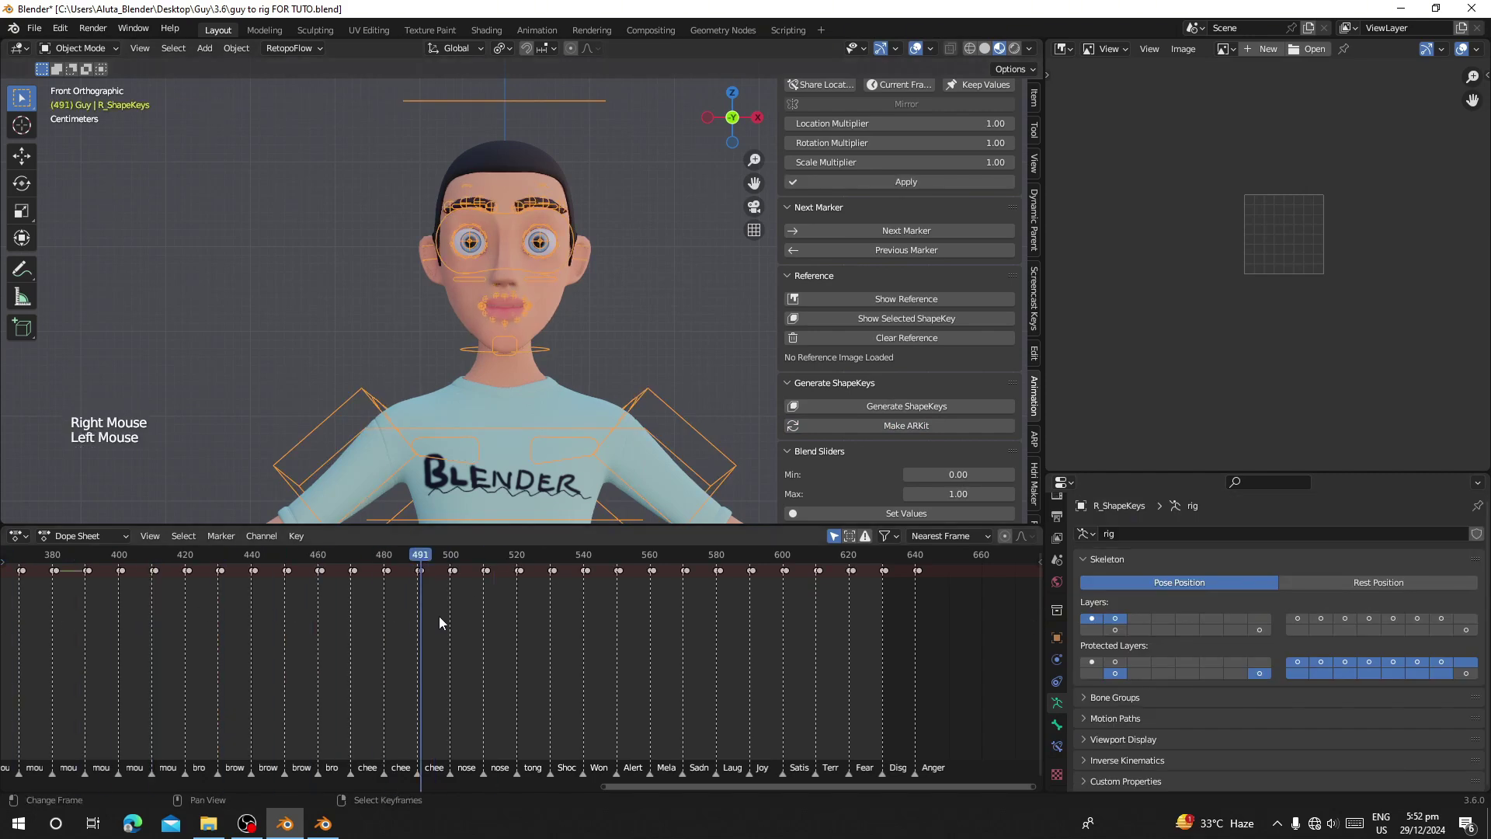
At frame 148, run Clean Rig on the facial rig and scrub to confirm its keyframes are gone
{"action": "scroll", "coordinate": [519, 640], "scroll_direction": "down", "scroll_amount": 4}
{"action": "left_click", "coordinate": [519, 634]}
{"action": "middle_click_drag", "start_coordinate": [87, 675], "coordinate": [548, 674]}
{"action": "left_click", "coordinate": [566, 602]}
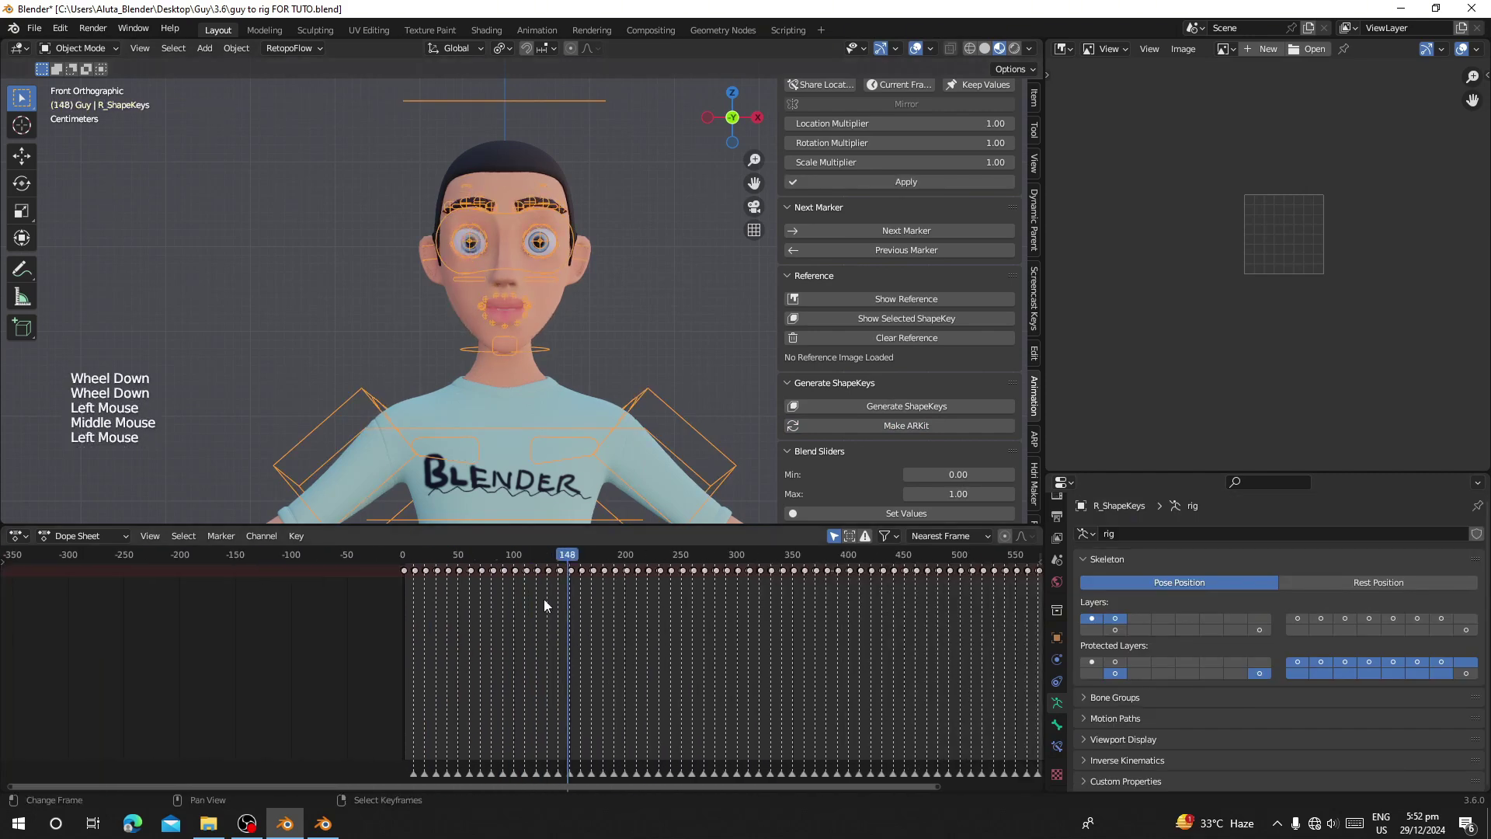
{"action": "scroll", "coordinate": [613, 396], "scroll_direction": "up", "scroll_amount": 2}
{"action": "scroll", "coordinate": [625, 396], "scroll_direction": "down", "scroll_amount": 1}
{"action": "scroll", "coordinate": [860, 230], "scroll_direction": "up", "scroll_amount": 4}
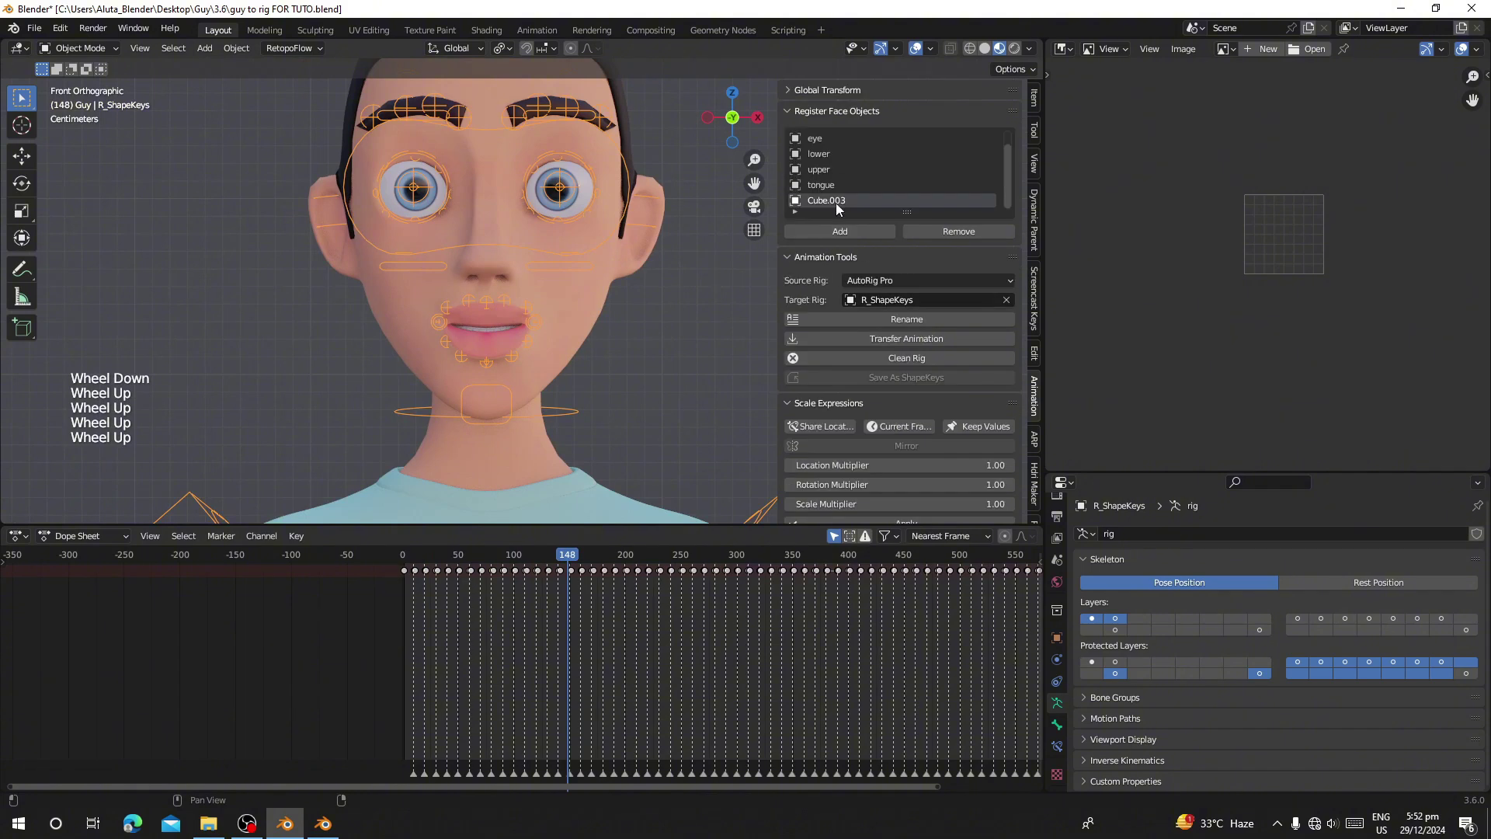
{"action": "left_click", "coordinate": [850, 356]}
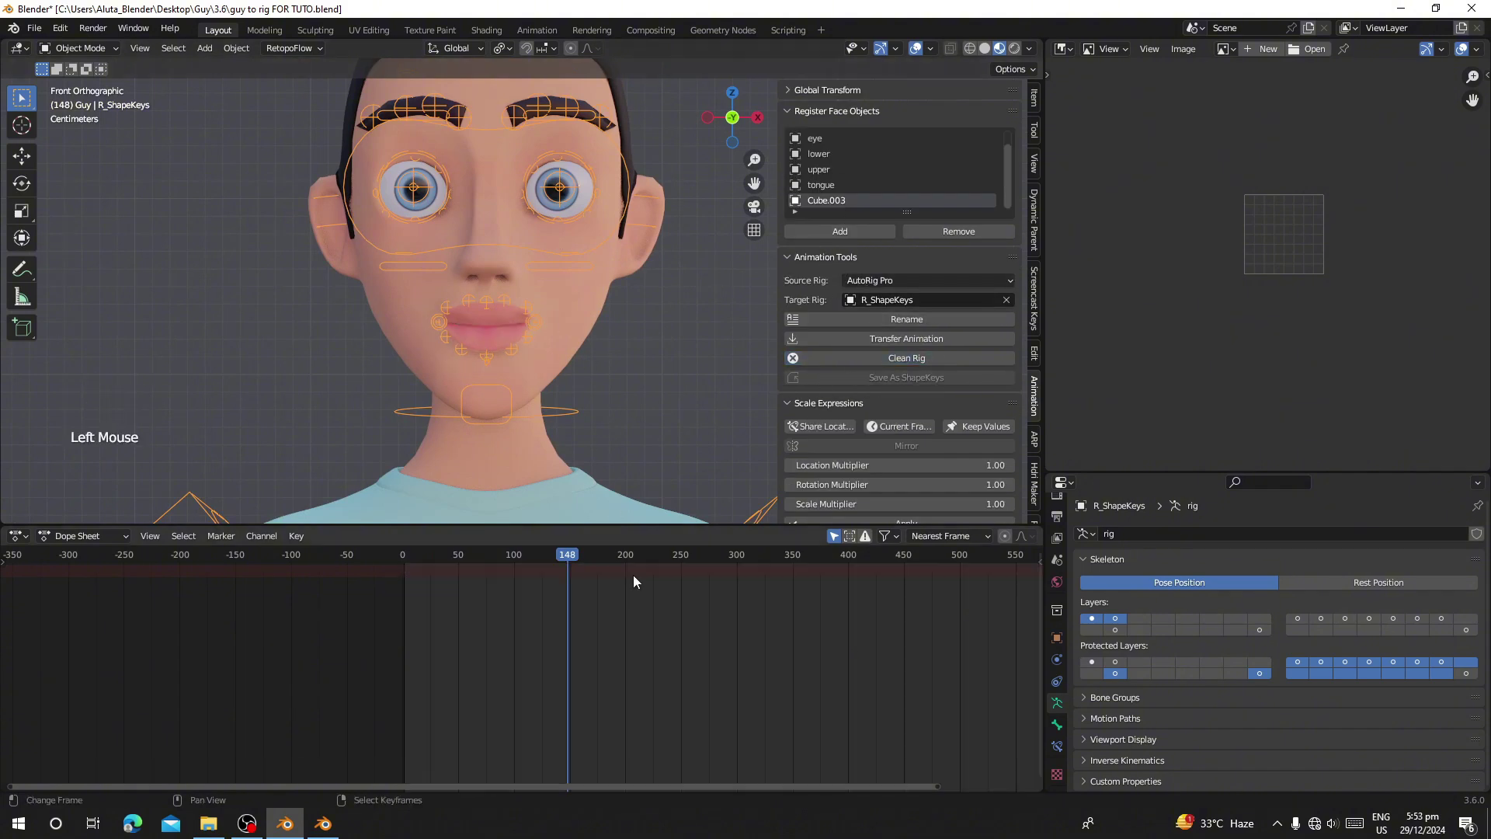
{"action": "left_click_drag", "start_coordinate": [536, 614], "coordinate": [427, 685]}
Select the face mesh RETOPO.003 and raise eyeBlinkLeft to close the left eye, checking it in profile
{"action": "scroll", "coordinate": [606, 354], "scroll_direction": "up", "scroll_amount": 2}
{"action": "right_click", "coordinate": [606, 354]}
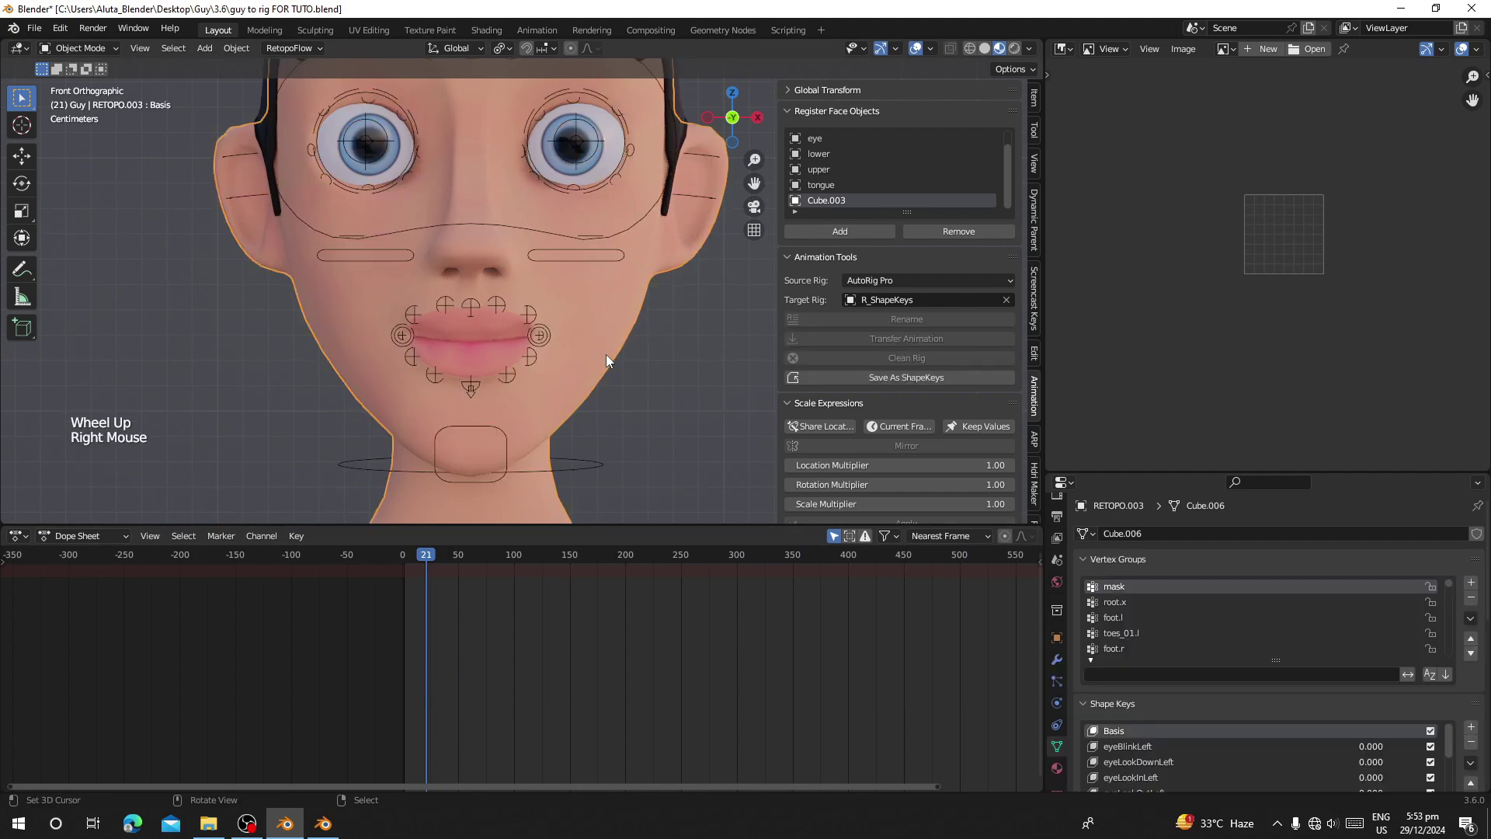
{"action": "scroll", "coordinate": [1242, 611], "scroll_direction": "down", "scroll_amount": 2}
{"action": "left_click", "coordinate": [1139, 584]}
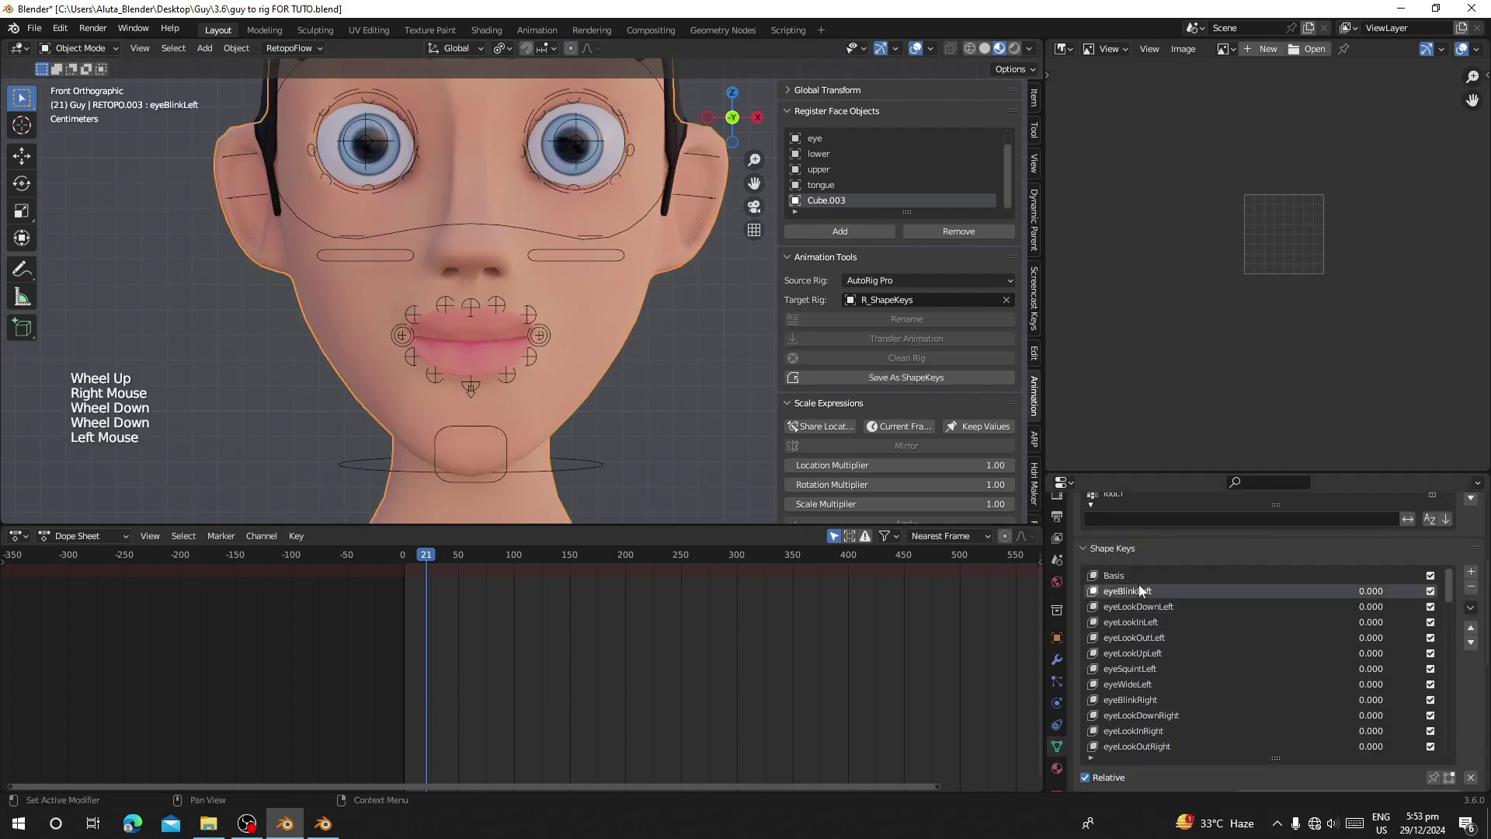
{"action": "scroll", "coordinate": [1138, 584], "scroll_direction": "down", "scroll_amount": 1}
{"action": "left_click_drag", "start_coordinate": [1243, 734], "coordinate": [1460, 734]}
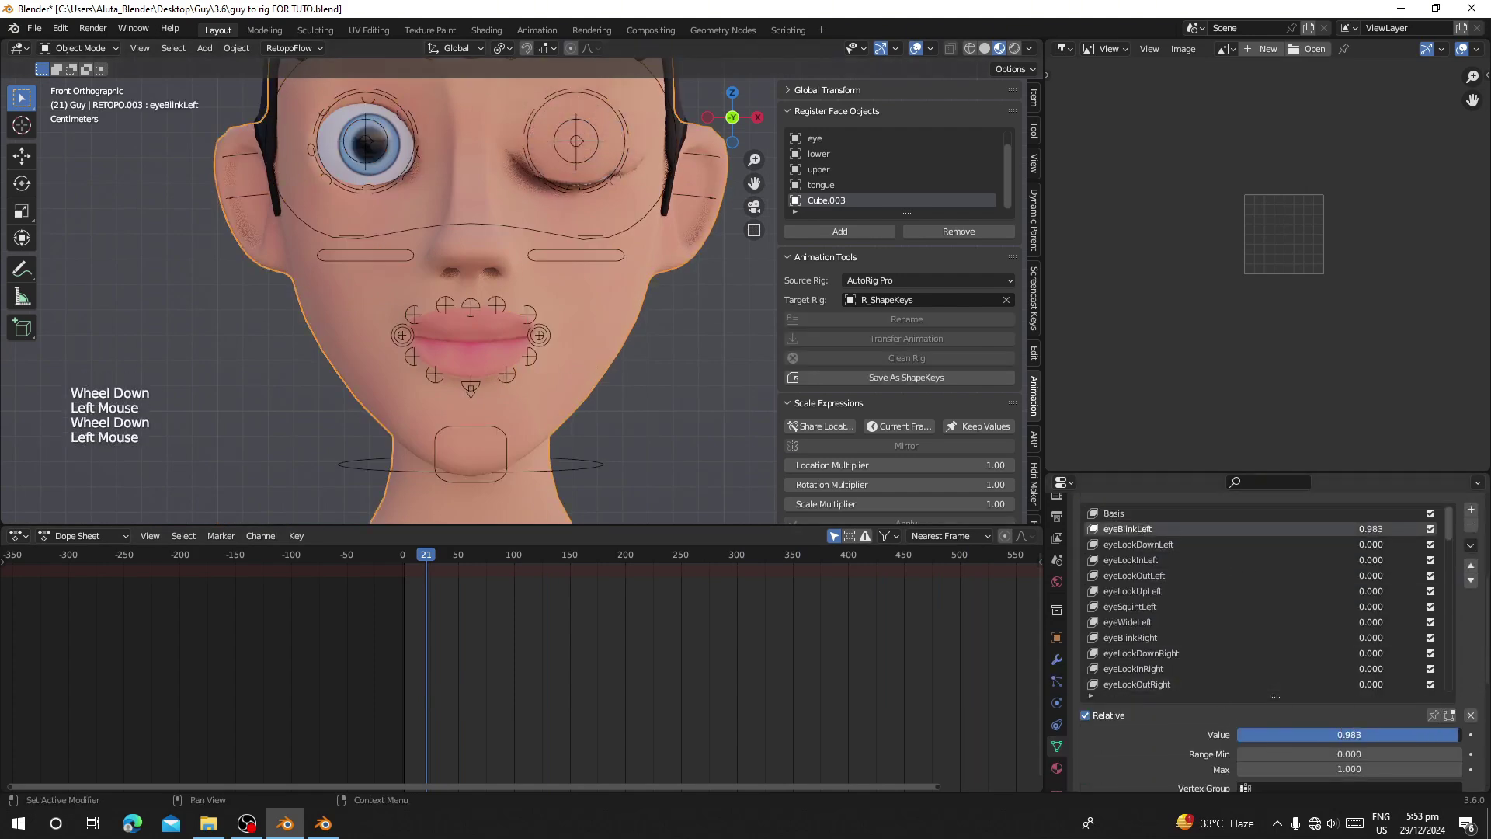
{"action": "scroll", "coordinate": [706, 273], "scroll_direction": "down", "scroll_amount": 3}
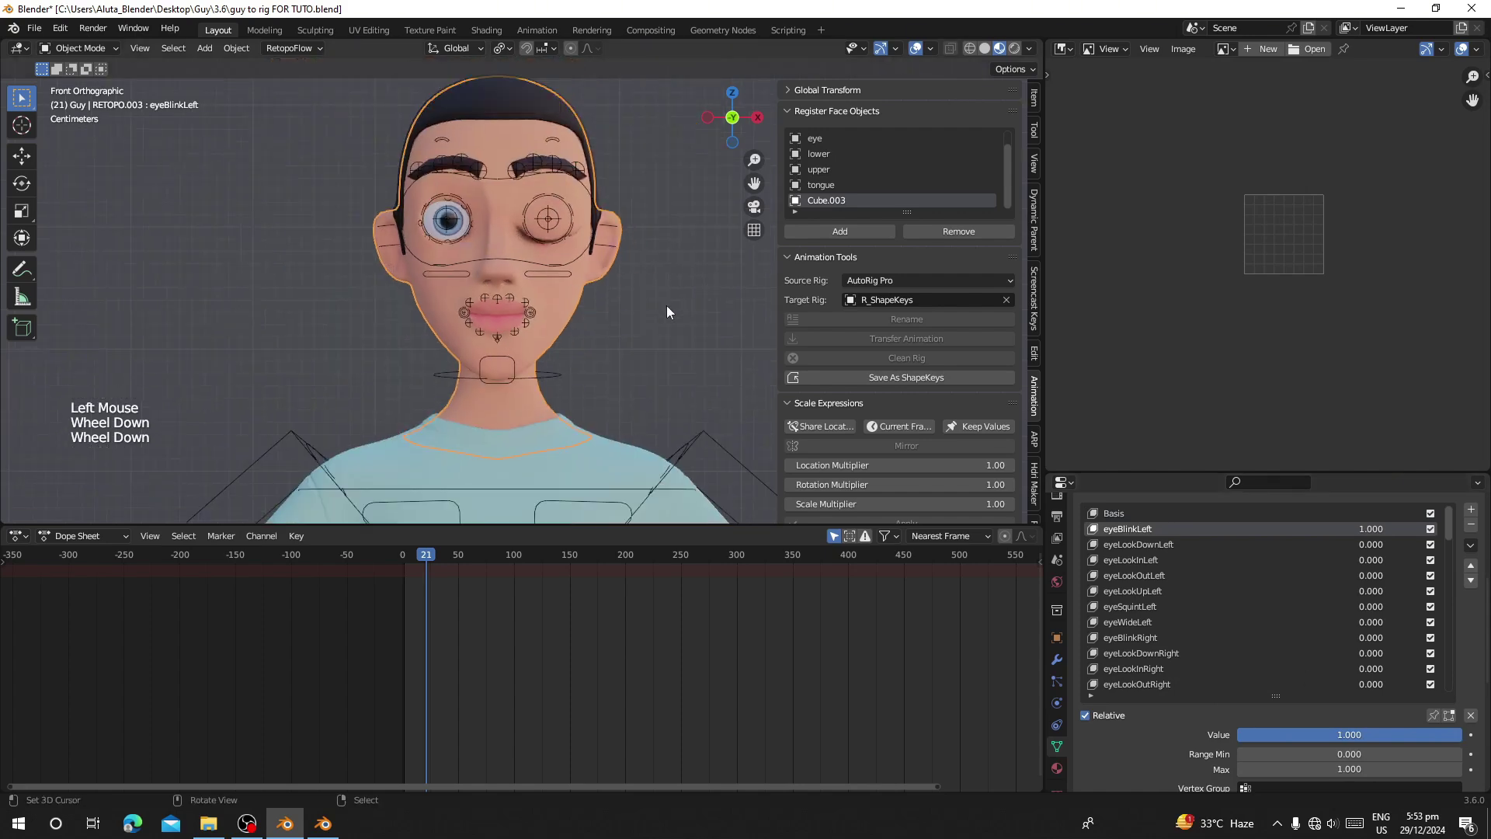
{"action": "middle_click_drag", "start_coordinate": [761, 325], "coordinate": [603, 337]}
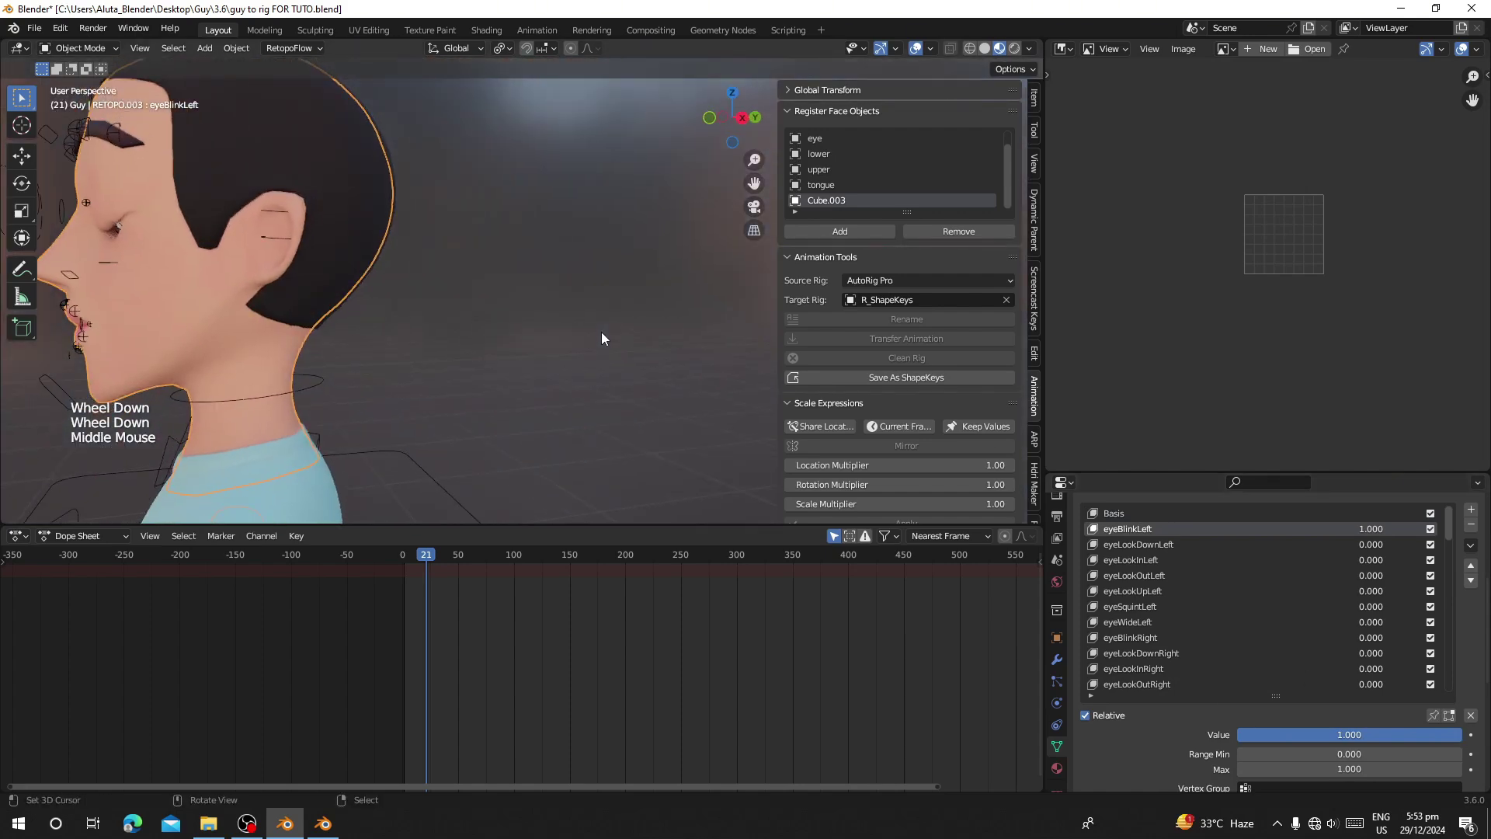
{"action": "key", "text": "KP_1"}
{"action": "scroll", "coordinate": [1136, 654], "scroll_direction": "down", "scroll_amount": 9}
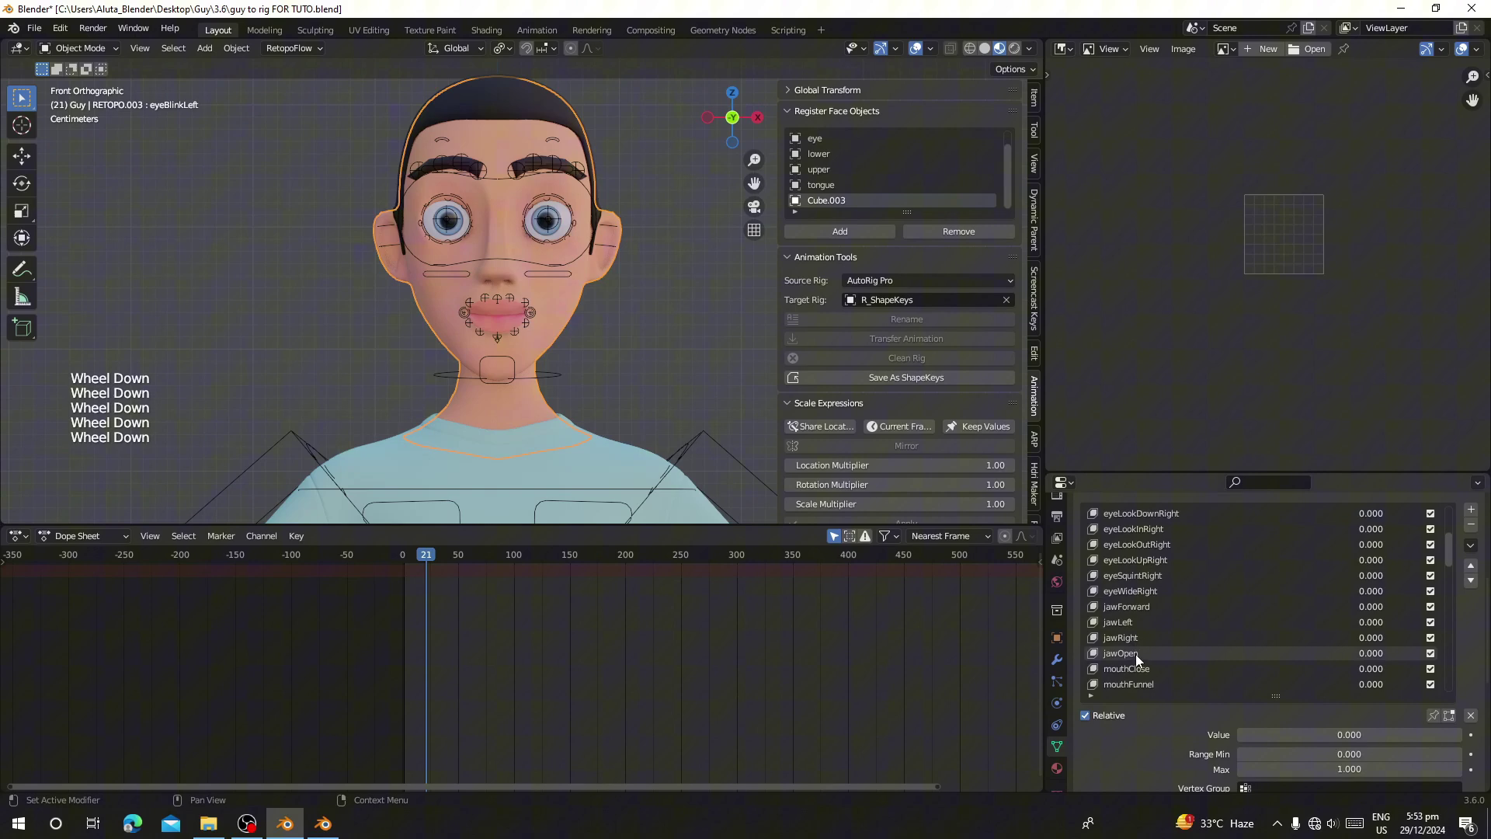
Raise the face's jawOpen shape key to 1 to open the mouth fully
{"action": "left_click", "coordinate": [1136, 654]}
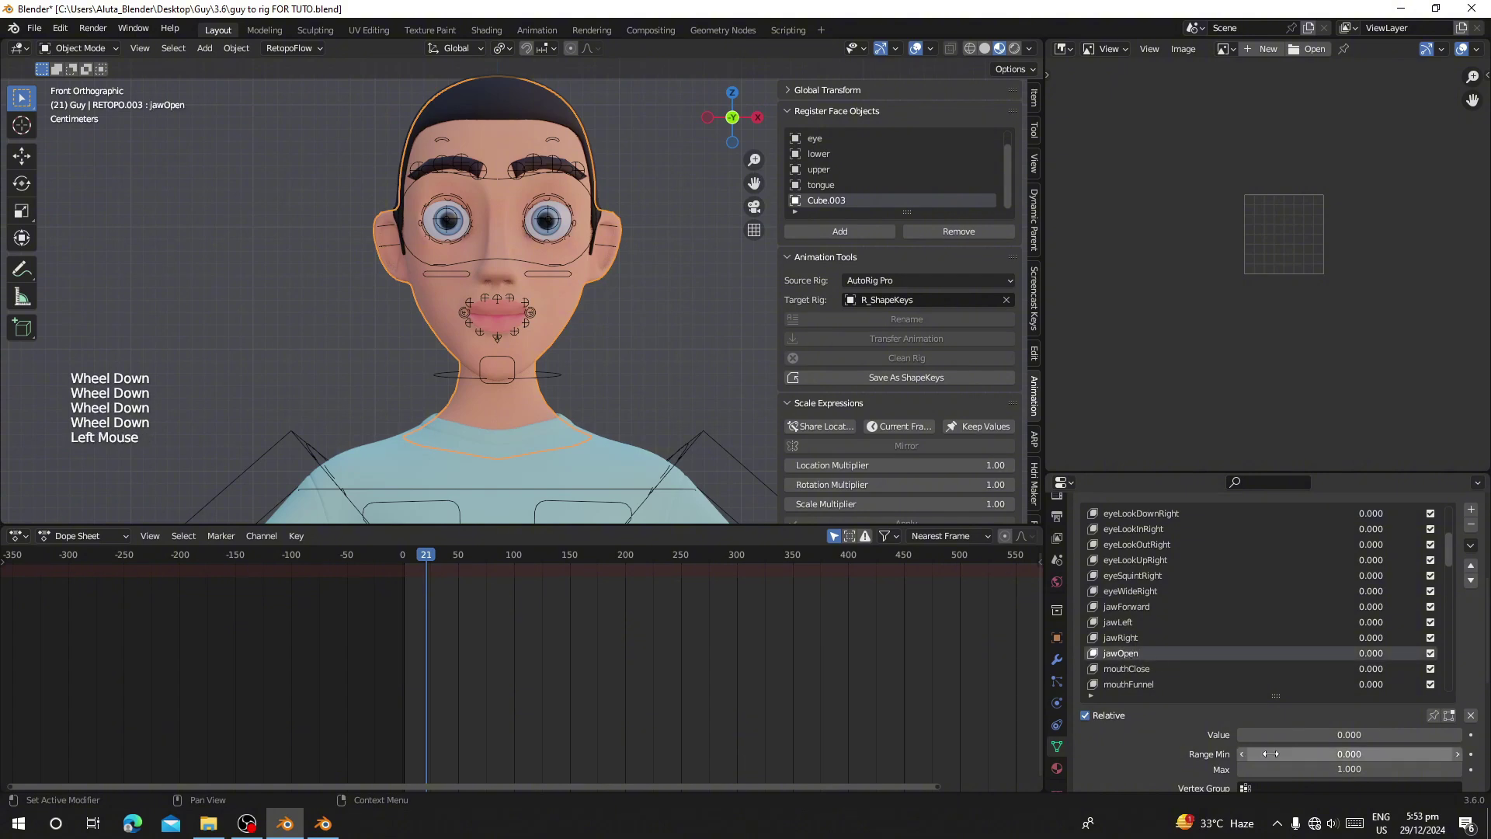
{"action": "left_click_drag", "start_coordinate": [1265, 735], "coordinate": [1445, 735]}
{"action": "scroll", "coordinate": [348, 301], "scroll_direction": "up", "scroll_amount": 2}
{"action": "middle_click_drag", "start_coordinate": [606, 287], "coordinate": [463, 289], "text": "shift"}
{"action": "scroll", "coordinate": [505, 342], "scroll_direction": "up", "scroll_amount": 2}
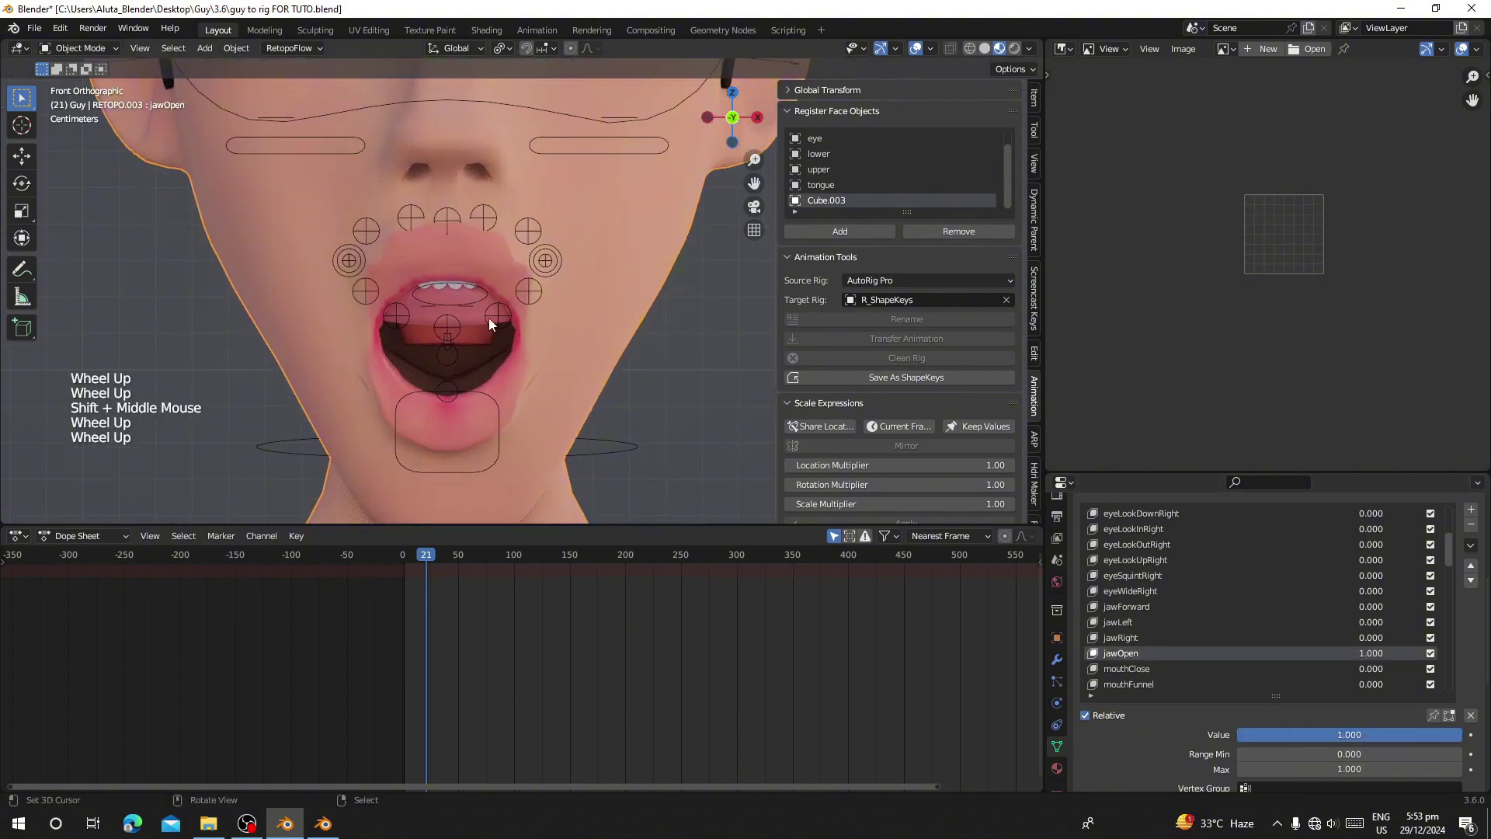
Select the lower teeth mesh and pick its jawOpen shape key
{"action": "right_click", "coordinate": [469, 319]}
{"action": "scroll", "coordinate": [520, 327], "scroll_direction": "down", "scroll_amount": 2}
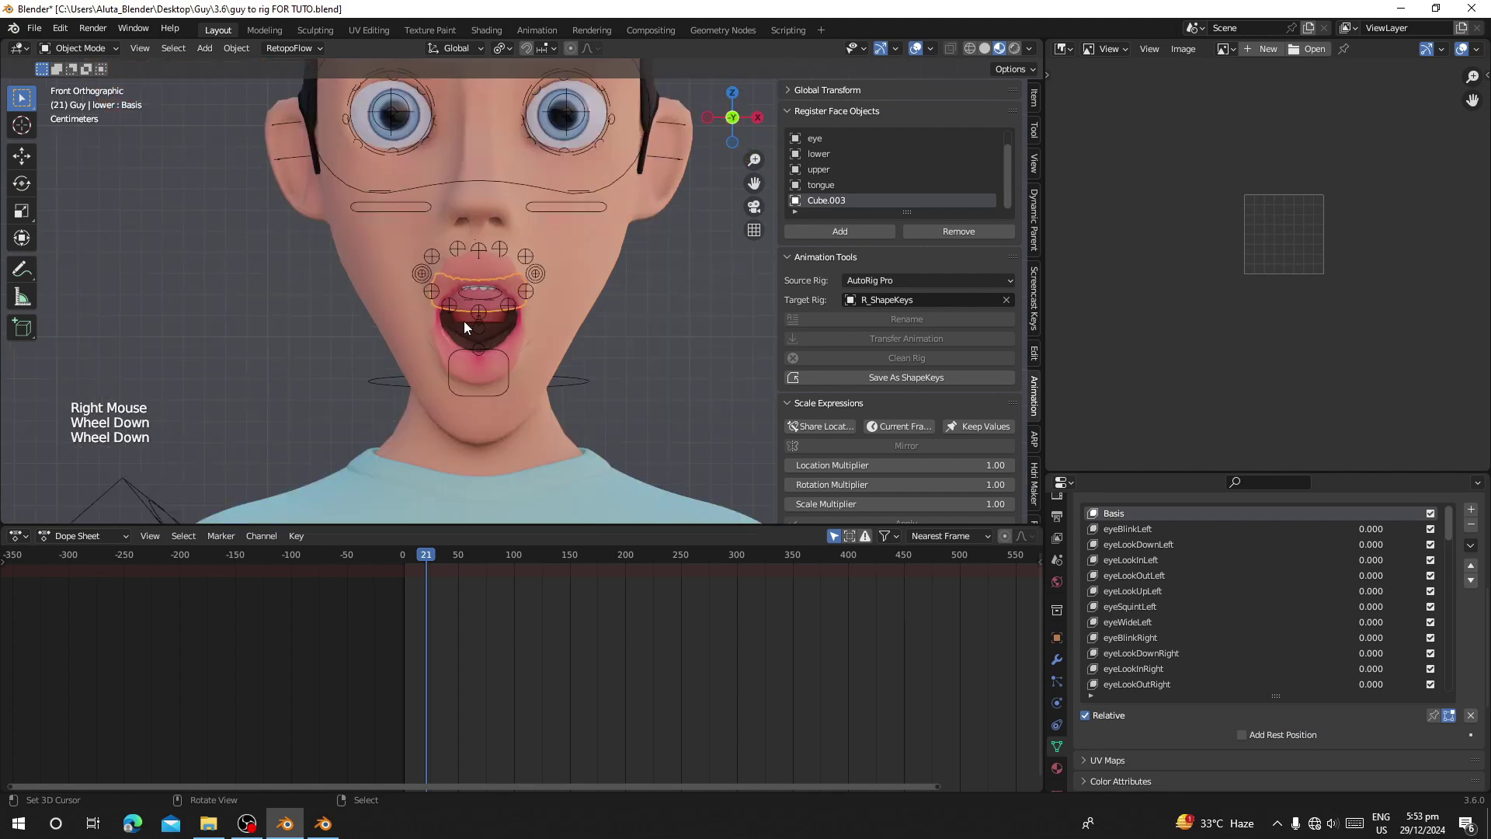
{"action": "scroll", "coordinate": [1207, 613], "scroll_direction": "down", "scroll_amount": 2}
{"action": "left_click", "coordinate": [1149, 638]}
{"action": "left_click", "coordinate": [1150, 640]}
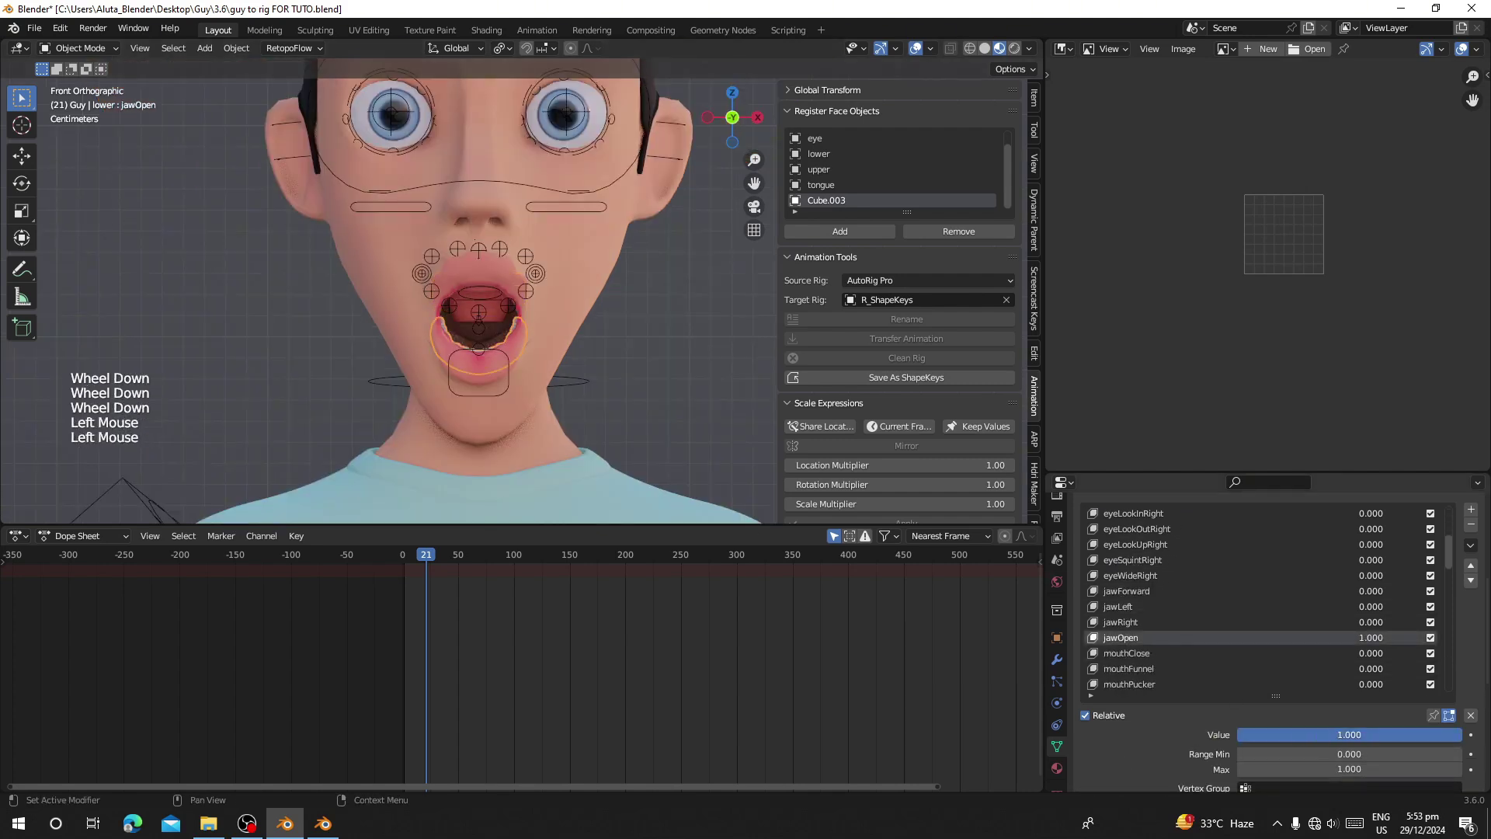
{"action": "scroll", "coordinate": [523, 291], "scroll_direction": "up", "scroll_amount": 3}
Preview the tongue's jawOpen shape, adjust the lower teeth's jawOpen value, then reselect the face mesh
{"action": "right_click", "coordinate": [470, 322]}
{"action": "scroll", "coordinate": [1142, 677], "scroll_direction": "down", "scroll_amount": 3}
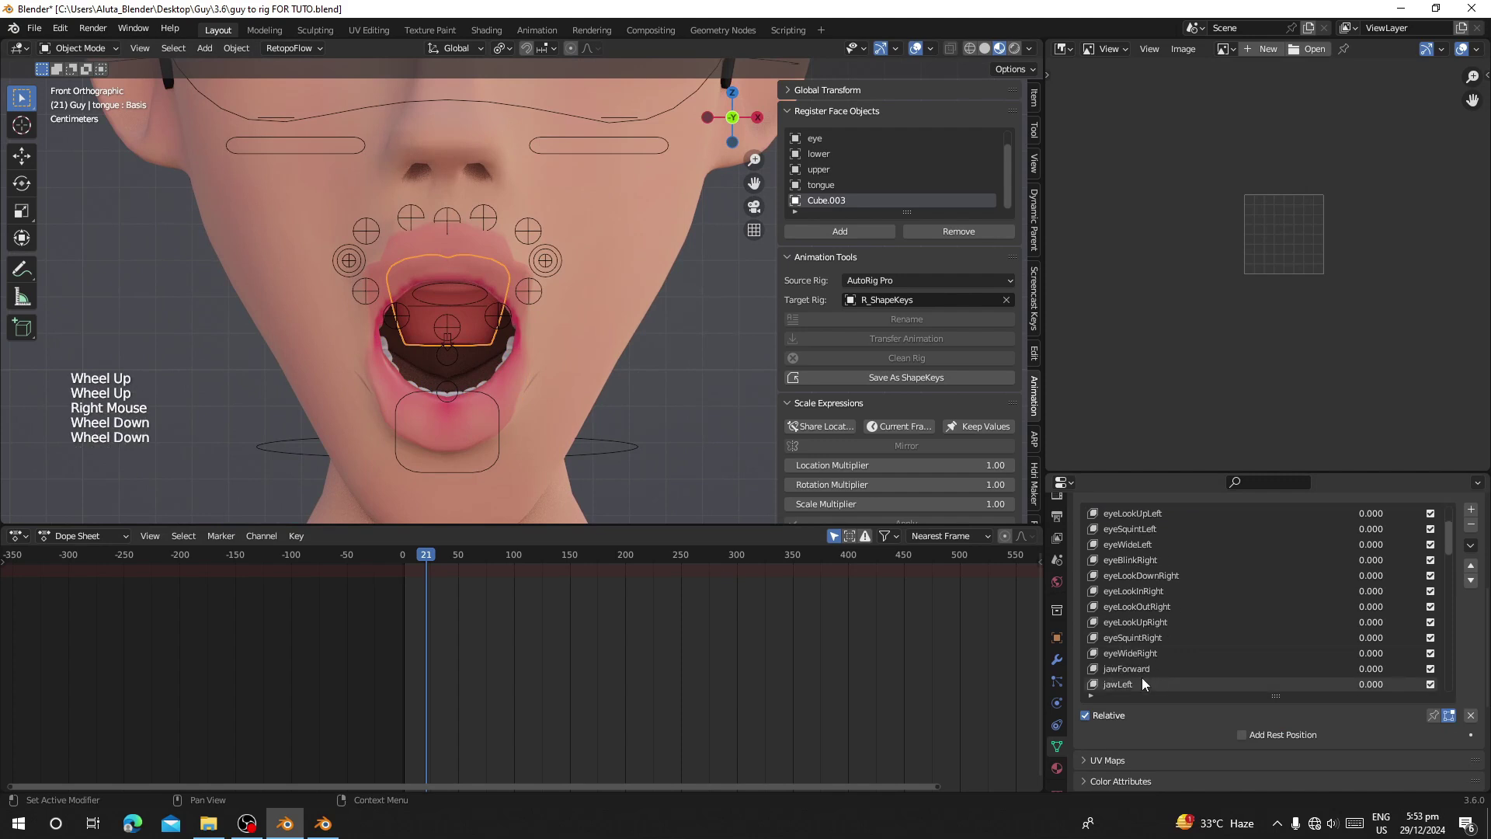
{"action": "left_click", "coordinate": [1142, 684]}
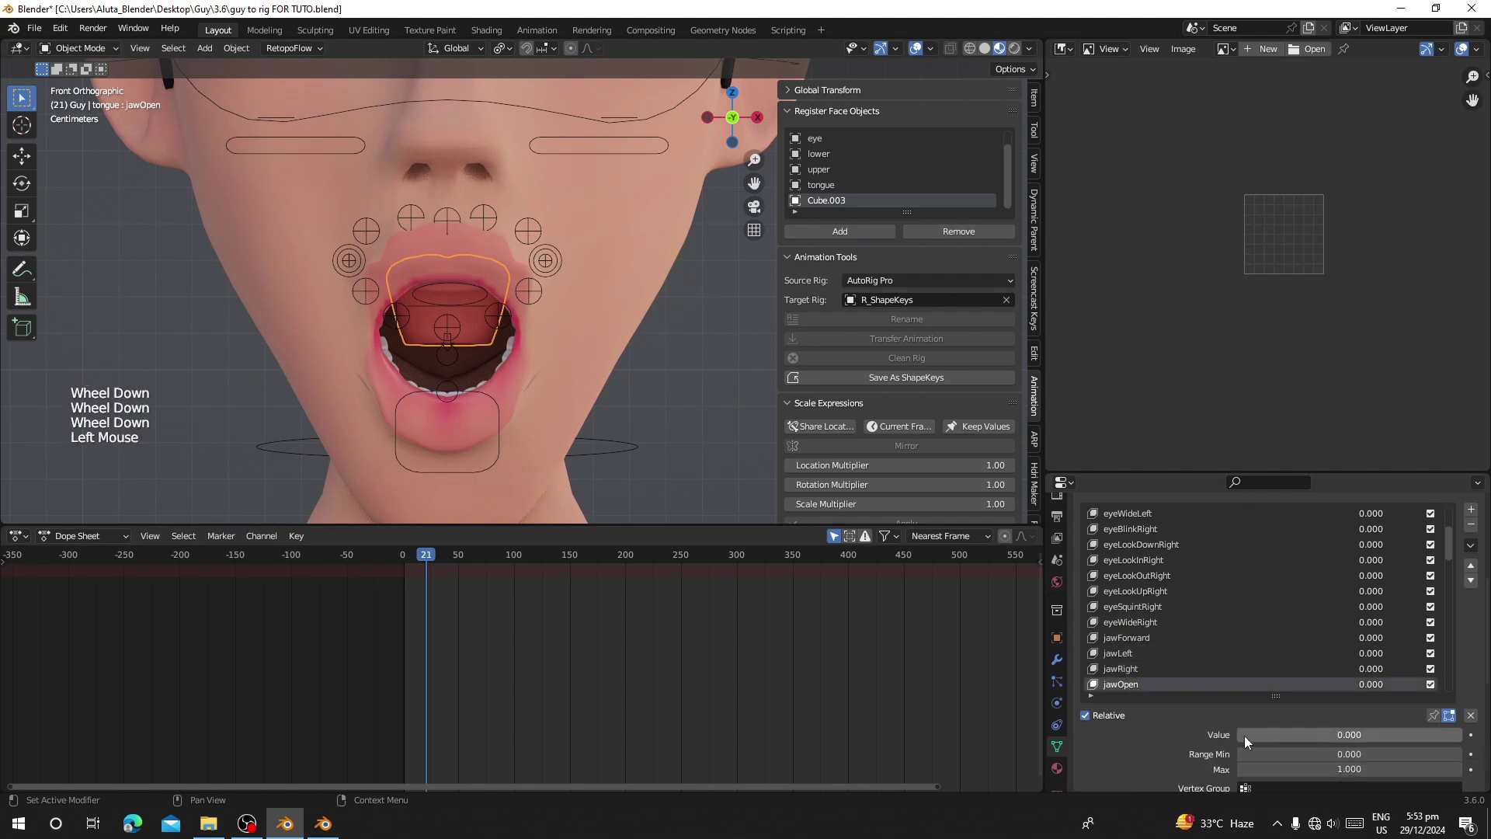
{"action": "mouse_move", "coordinate": [1244, 735]}
{"action": "left_mouse_down"}
{"action": "mouse_move", "coordinate": [1462, 735]}
{"action": "mouse_move", "coordinate": [1238, 735]}
{"action": "left_mouse_up"}
{"action": "right_click", "coordinate": [509, 354]}
{"action": "right_click", "coordinate": [508, 352]}
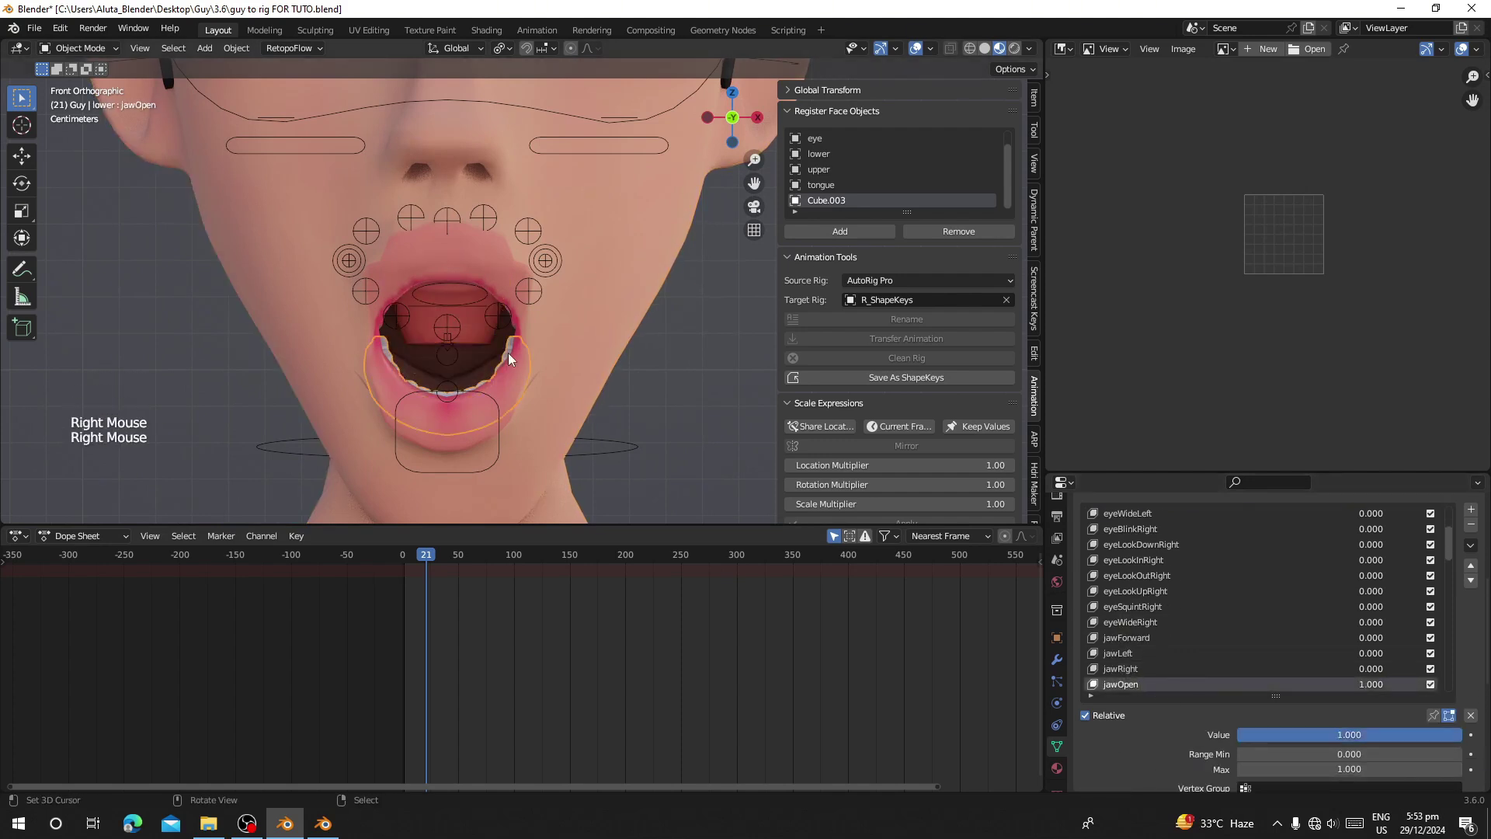
{"action": "left_click_drag", "start_coordinate": [1390, 735], "coordinate": [1238, 735]}
{"action": "right_click", "coordinate": [608, 340]}
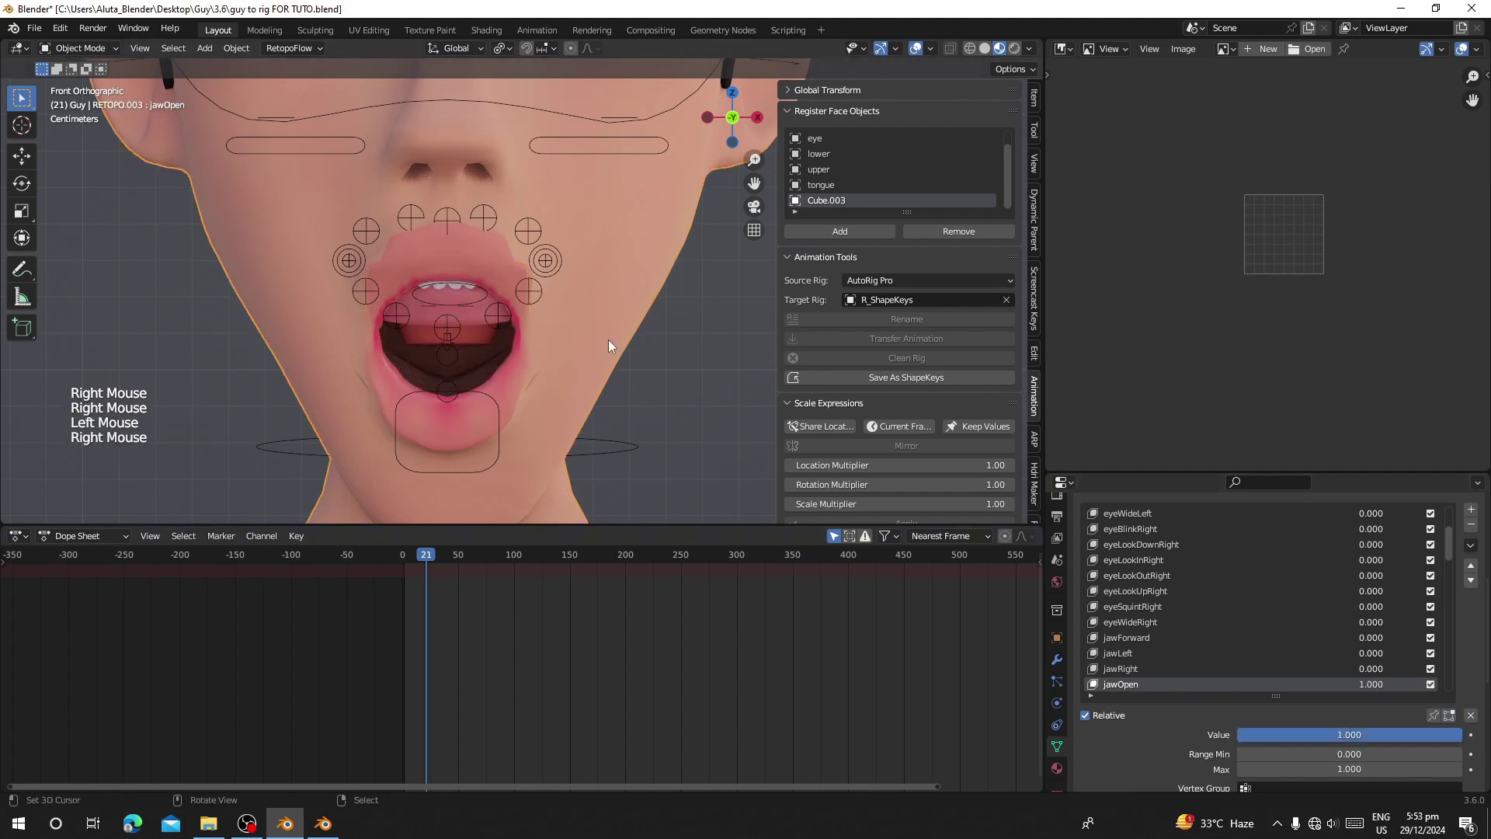
{"action": "scroll", "coordinate": [609, 339], "scroll_direction": "down", "scroll_amount": 2}
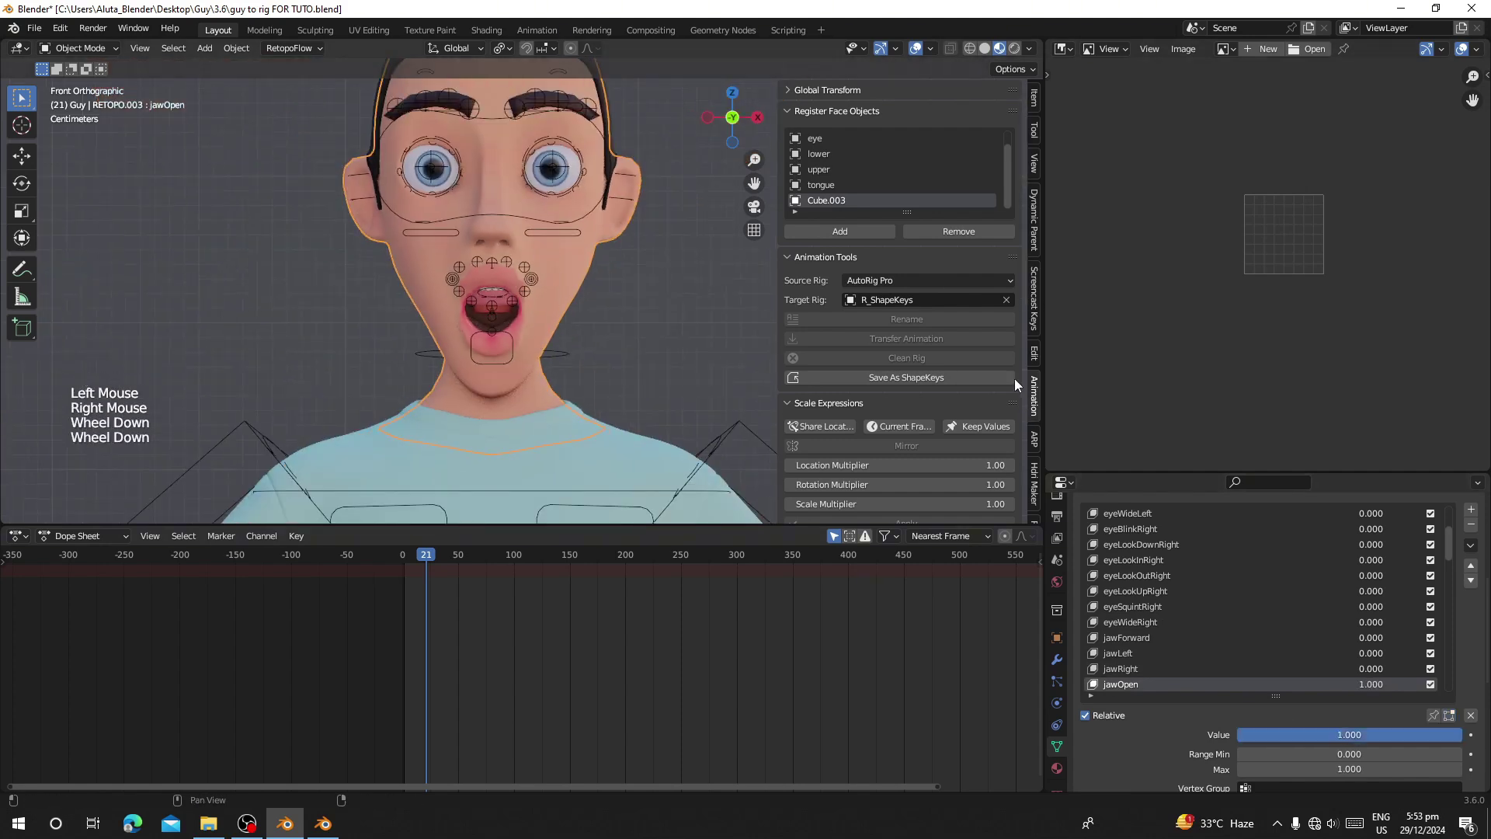
{"action": "scroll", "coordinate": [1035, 311], "scroll_direction": "down", "scroll_amount": 5}
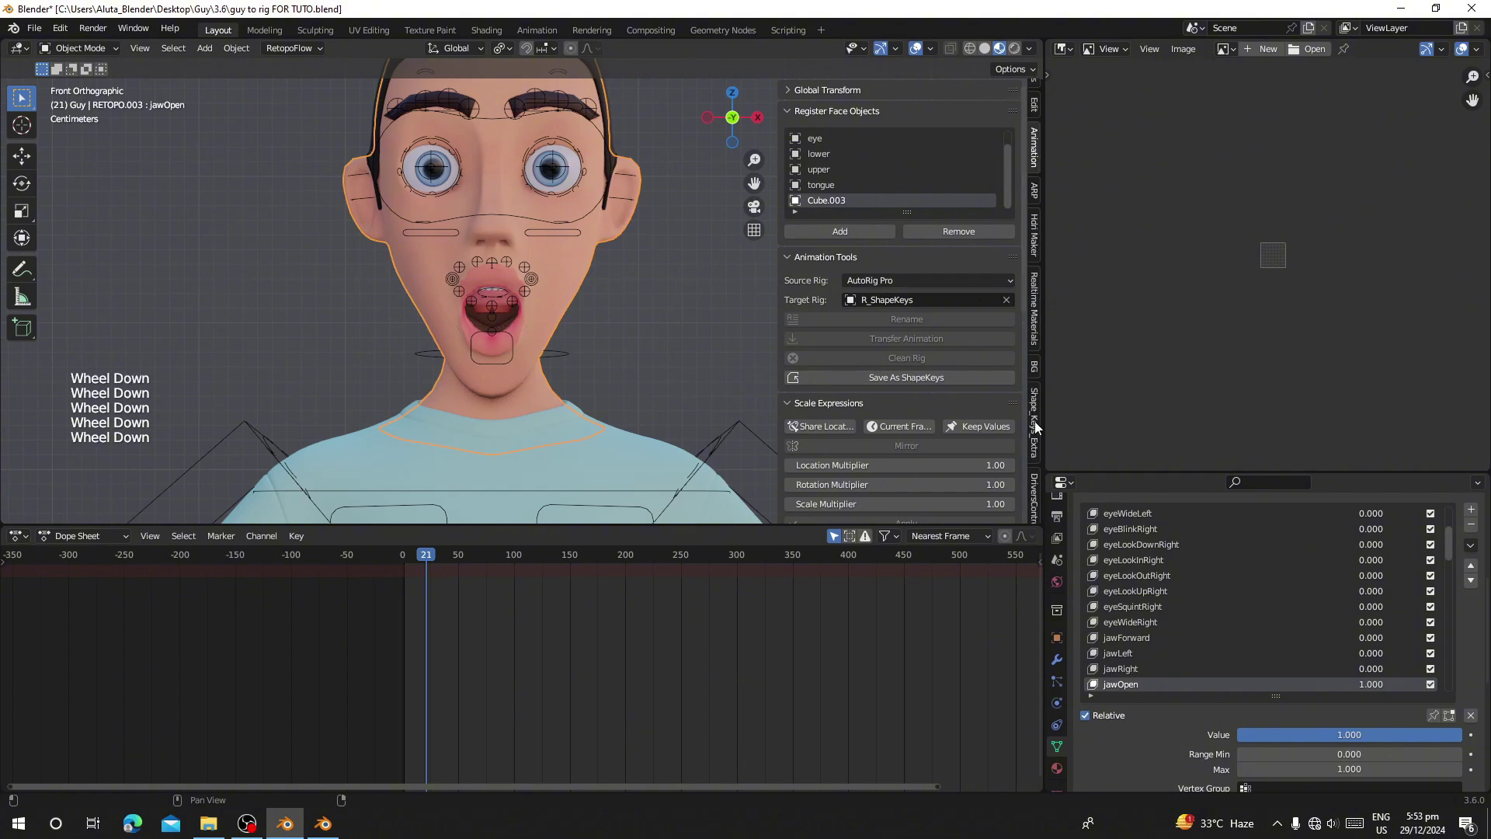
{"action": "scroll", "coordinate": [1036, 426], "scroll_direction": "down", "scroll_amount": 1}
Show the ShapeKey Drivers tools in the sidebar and pan the viewport onto the face
{"action": "left_click", "coordinate": [1033, 465]}
{"action": "left_click", "coordinate": [1033, 439]}
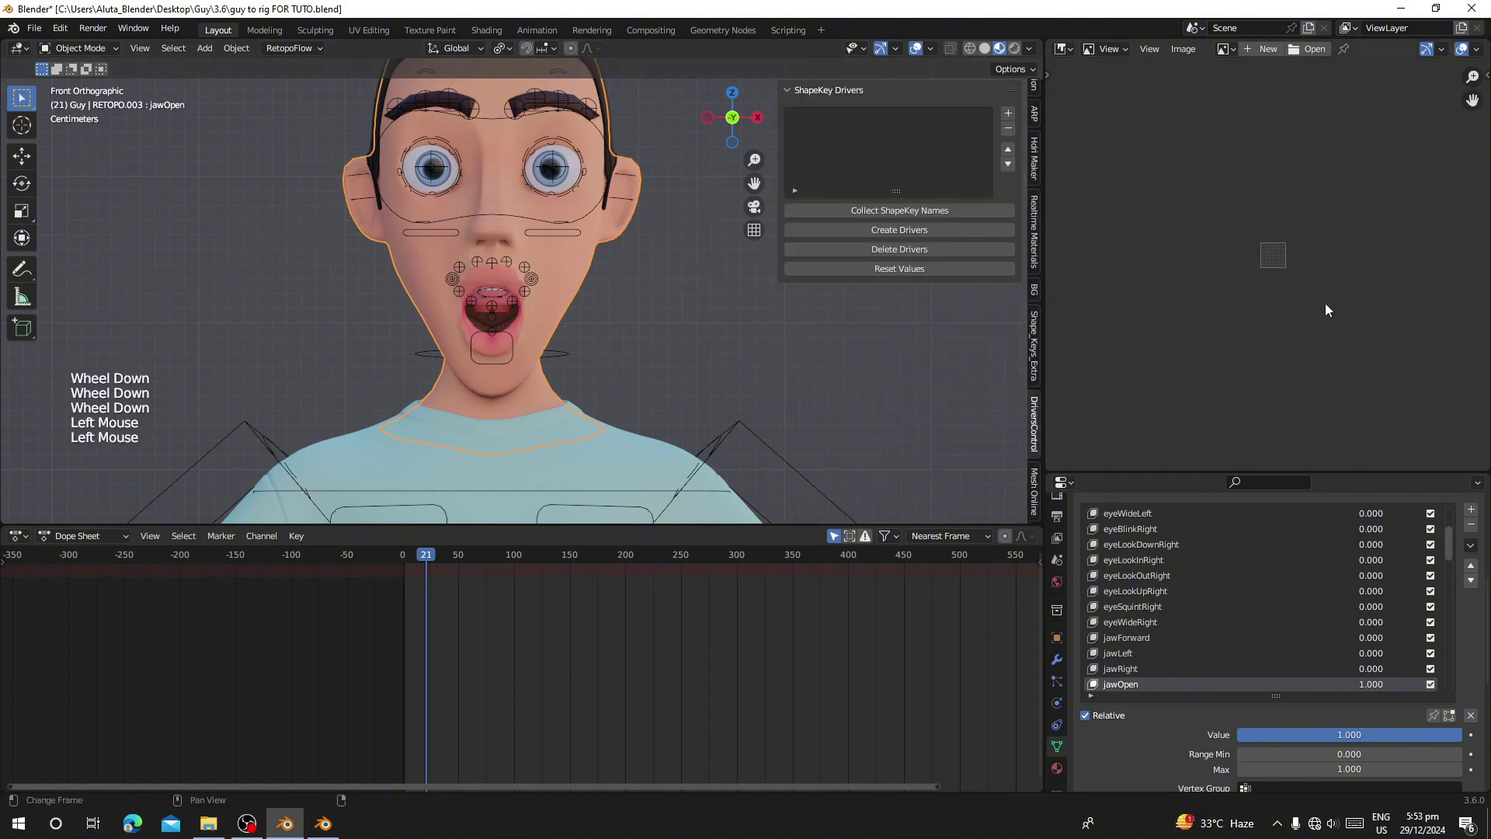
{"action": "scroll", "coordinate": [1325, 309], "scroll_direction": "up", "scroll_amount": 4}
{"action": "middle_click_drag", "start_coordinate": [1326, 309], "coordinate": [1283, 375]}
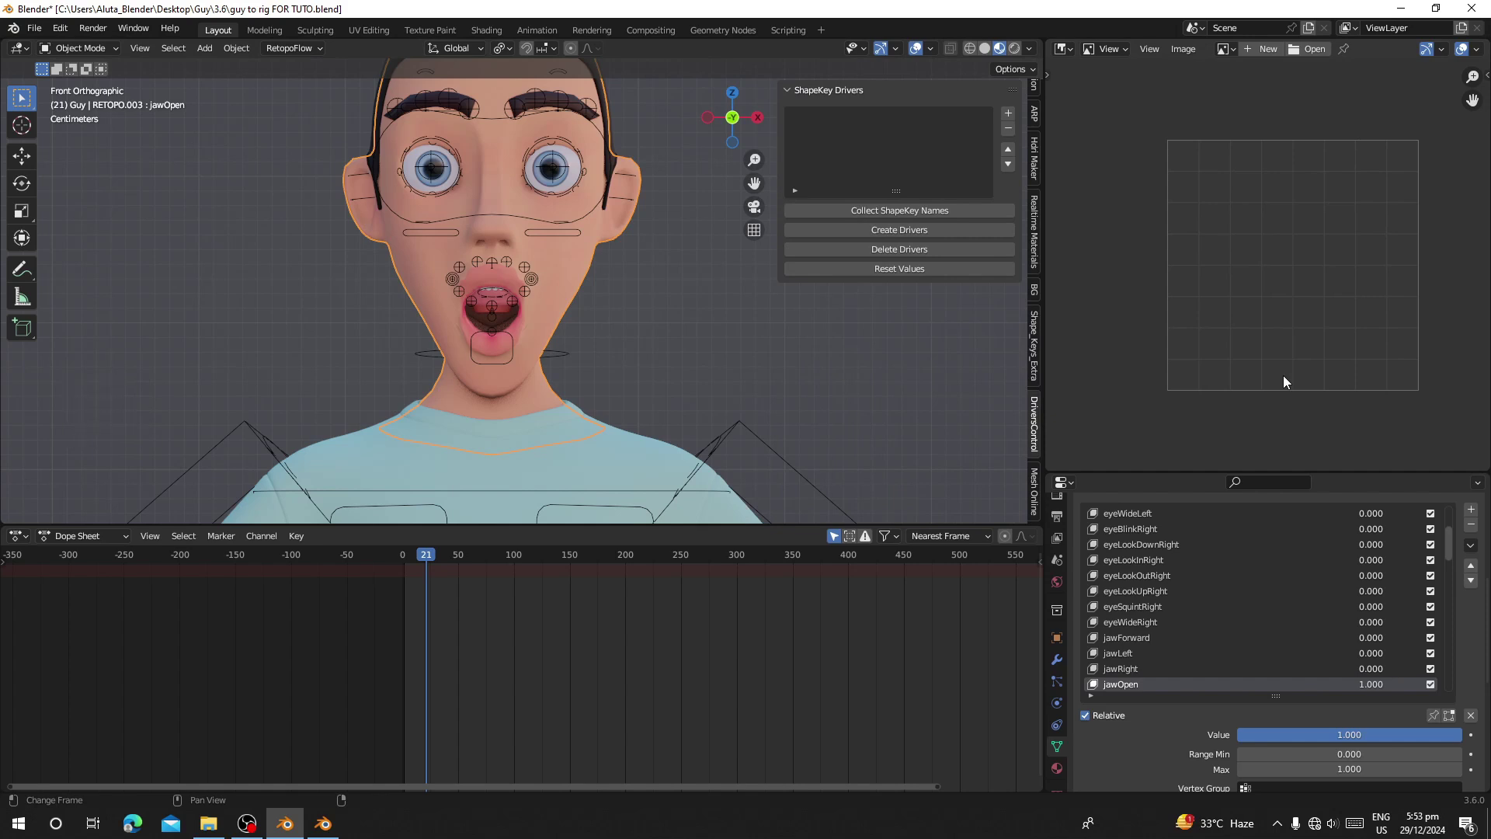
{"action": "scroll", "coordinate": [704, 278], "scroll_direction": "up", "scroll_amount": 2}
{"action": "middle_click_drag", "start_coordinate": [703, 278], "coordinate": [668, 365], "text": "shift"}
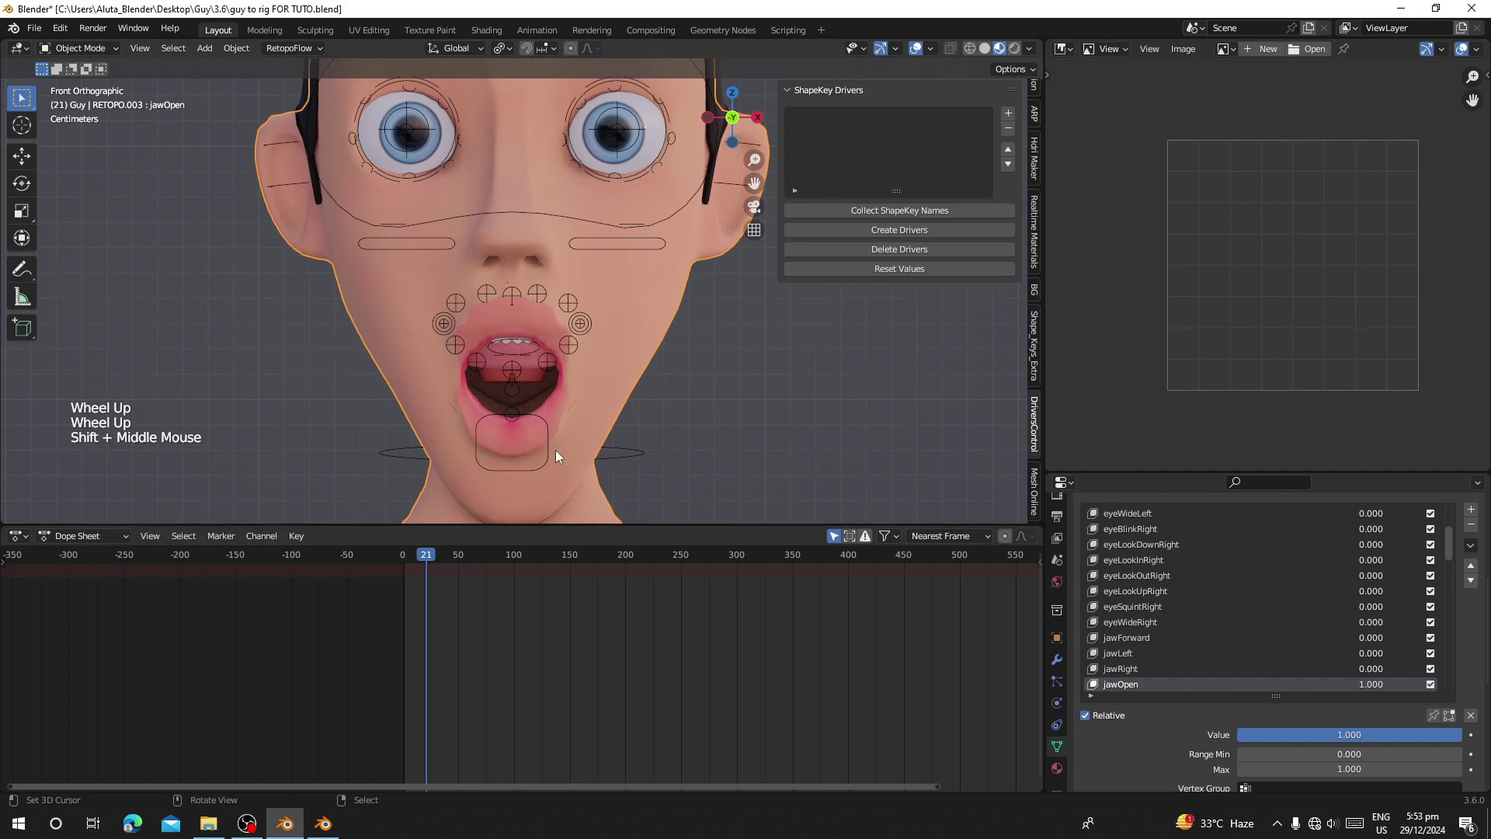
{"action": "scroll", "coordinate": [556, 423], "scroll_direction": "down", "scroll_amount": 3}
{"action": "scroll", "coordinate": [567, 387], "scroll_direction": "up", "scroll_amount": 2}
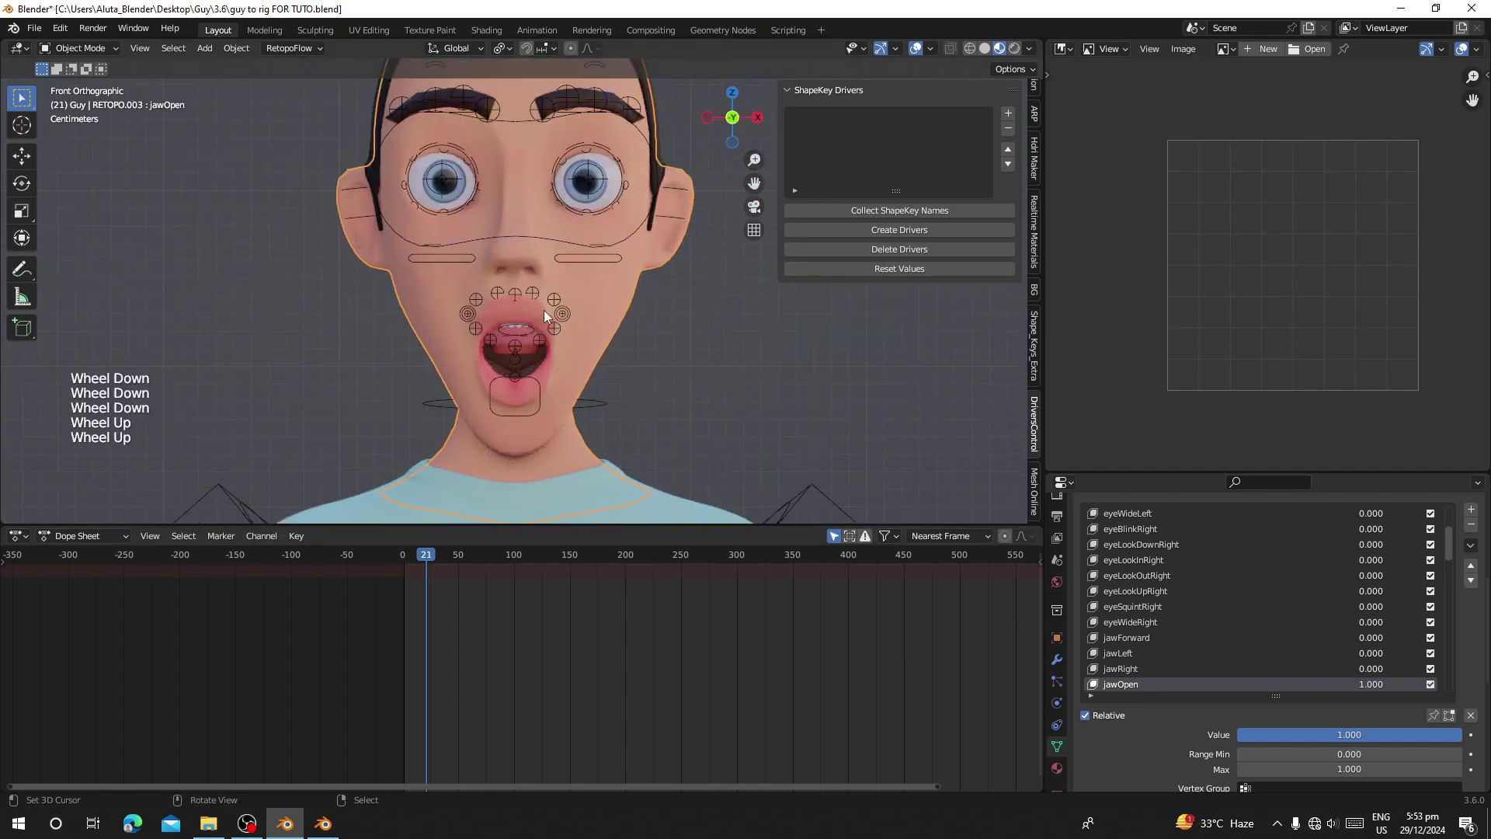
Test-move the head and character with G, cancelling each move, then add RETOPO.003 to the ShapeKey Drivers list
{"action": "key", "text": "g"}
{"action": "right_click", "coordinate": [499, 379]}
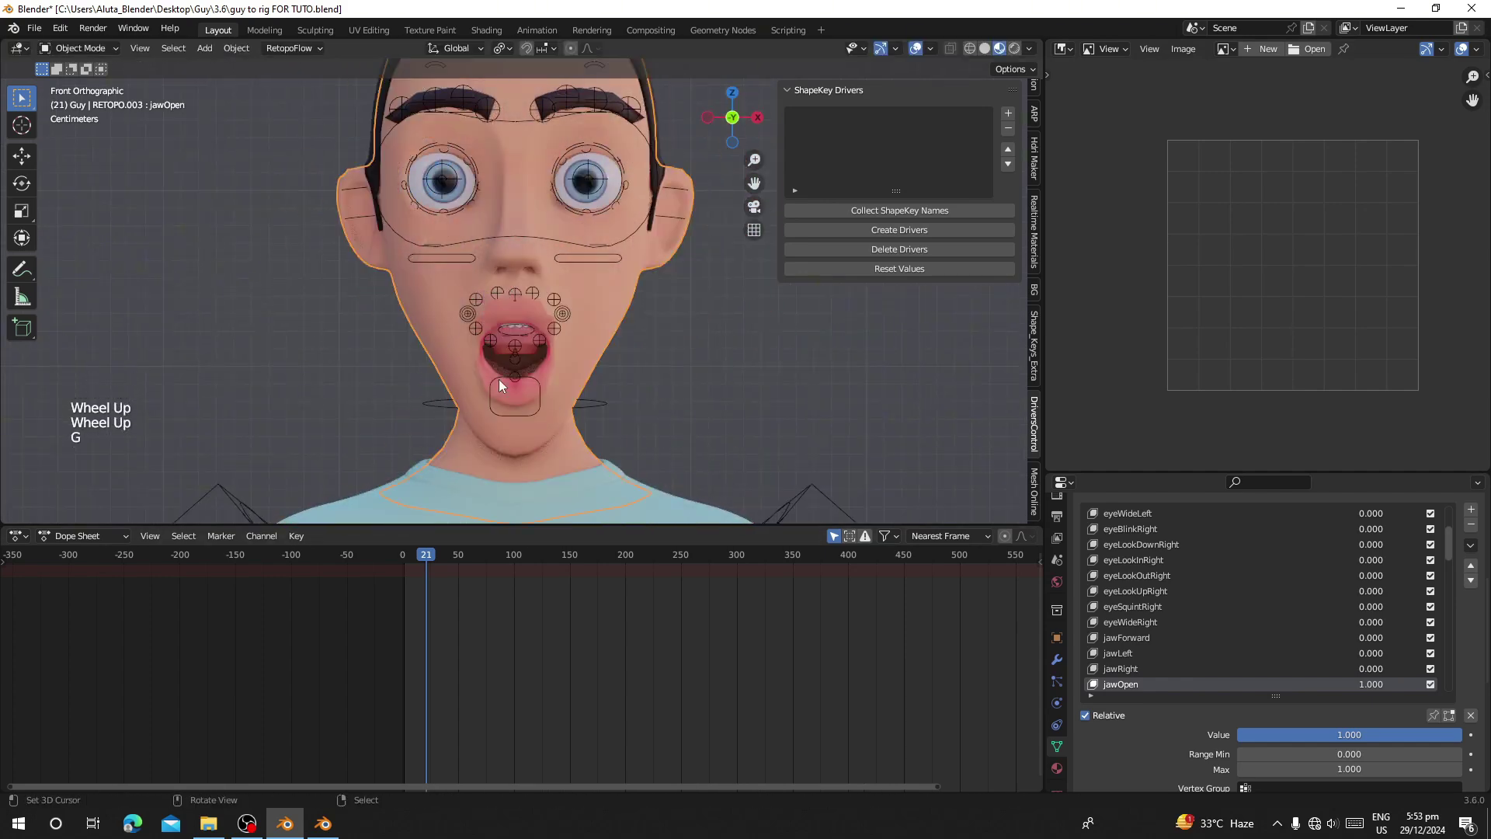
{"action": "scroll", "coordinate": [492, 276], "scroll_direction": "down", "scroll_amount": 2}
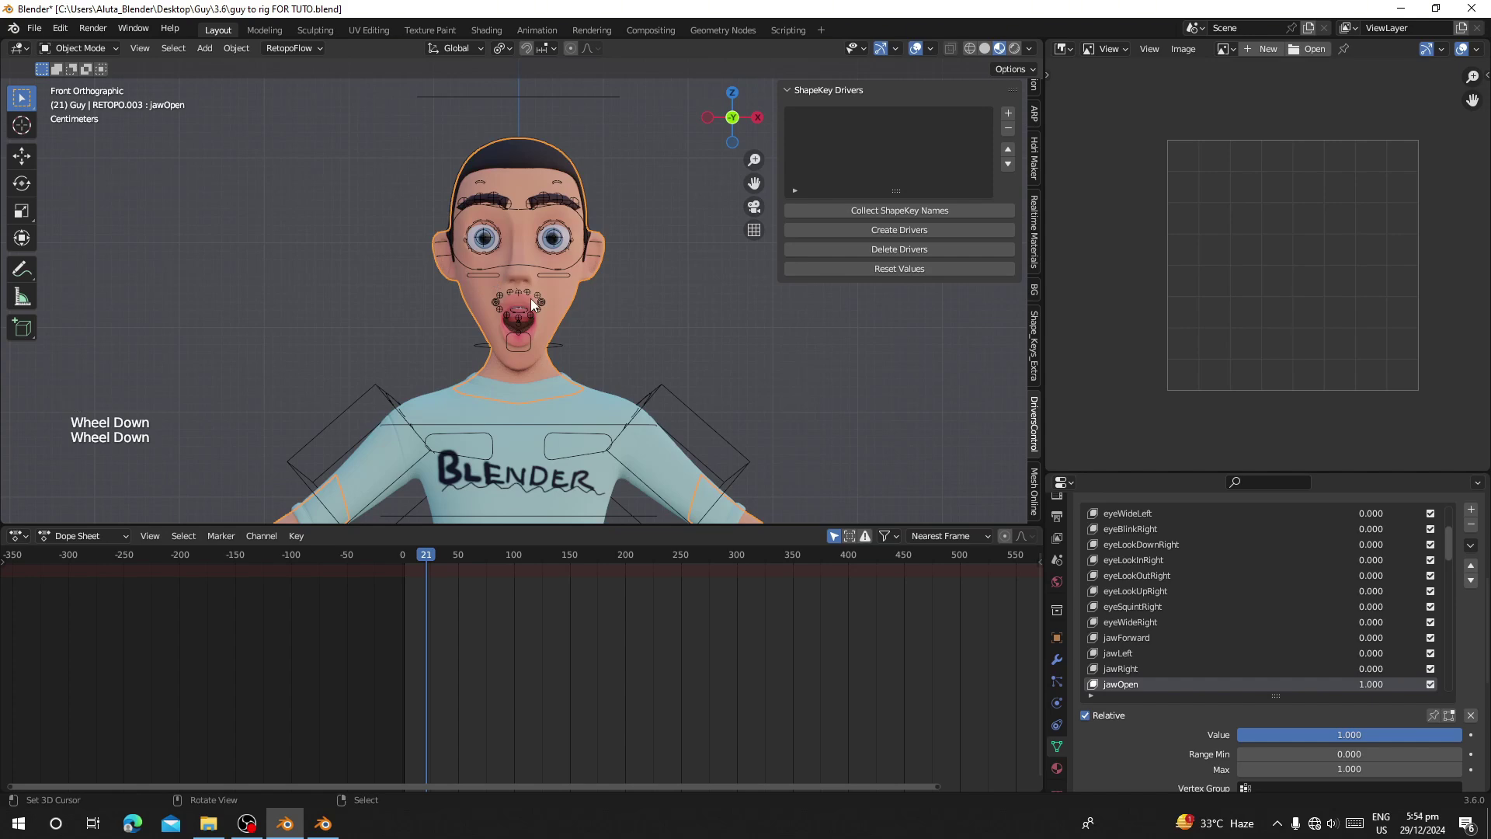
{"action": "scroll", "coordinate": [530, 298], "scroll_direction": "up", "scroll_amount": 2}
{"action": "key", "text": "g"}
{"action": "right_click", "coordinate": [348, 353]}
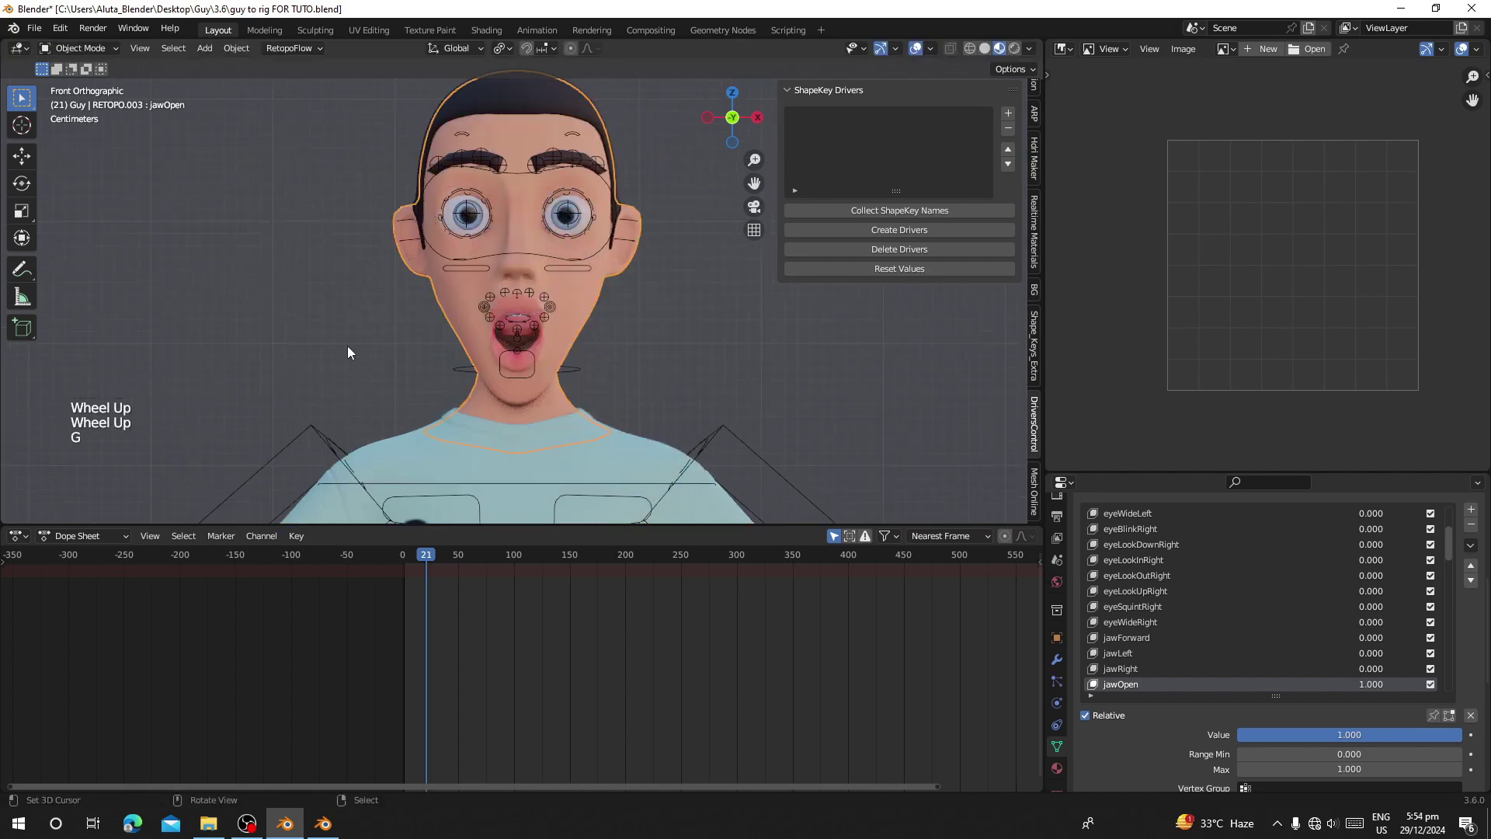
{"action": "key", "text": "g"}
{"action": "right_click", "coordinate": [577, 362]}
{"action": "scroll", "coordinate": [577, 362], "scroll_direction": "up", "scroll_amount": 1}
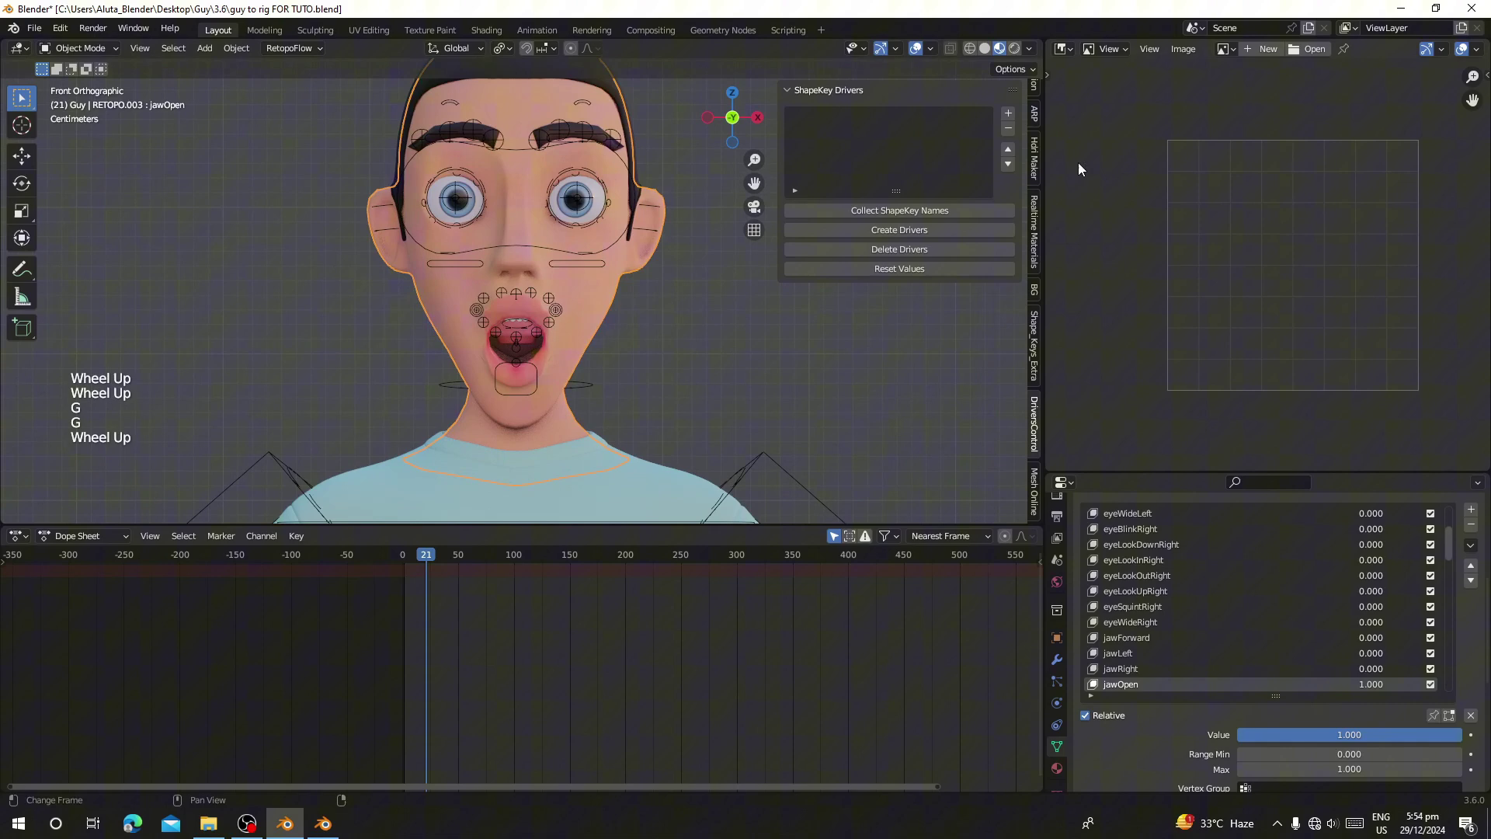
{"action": "left_click", "coordinate": [1008, 115]}
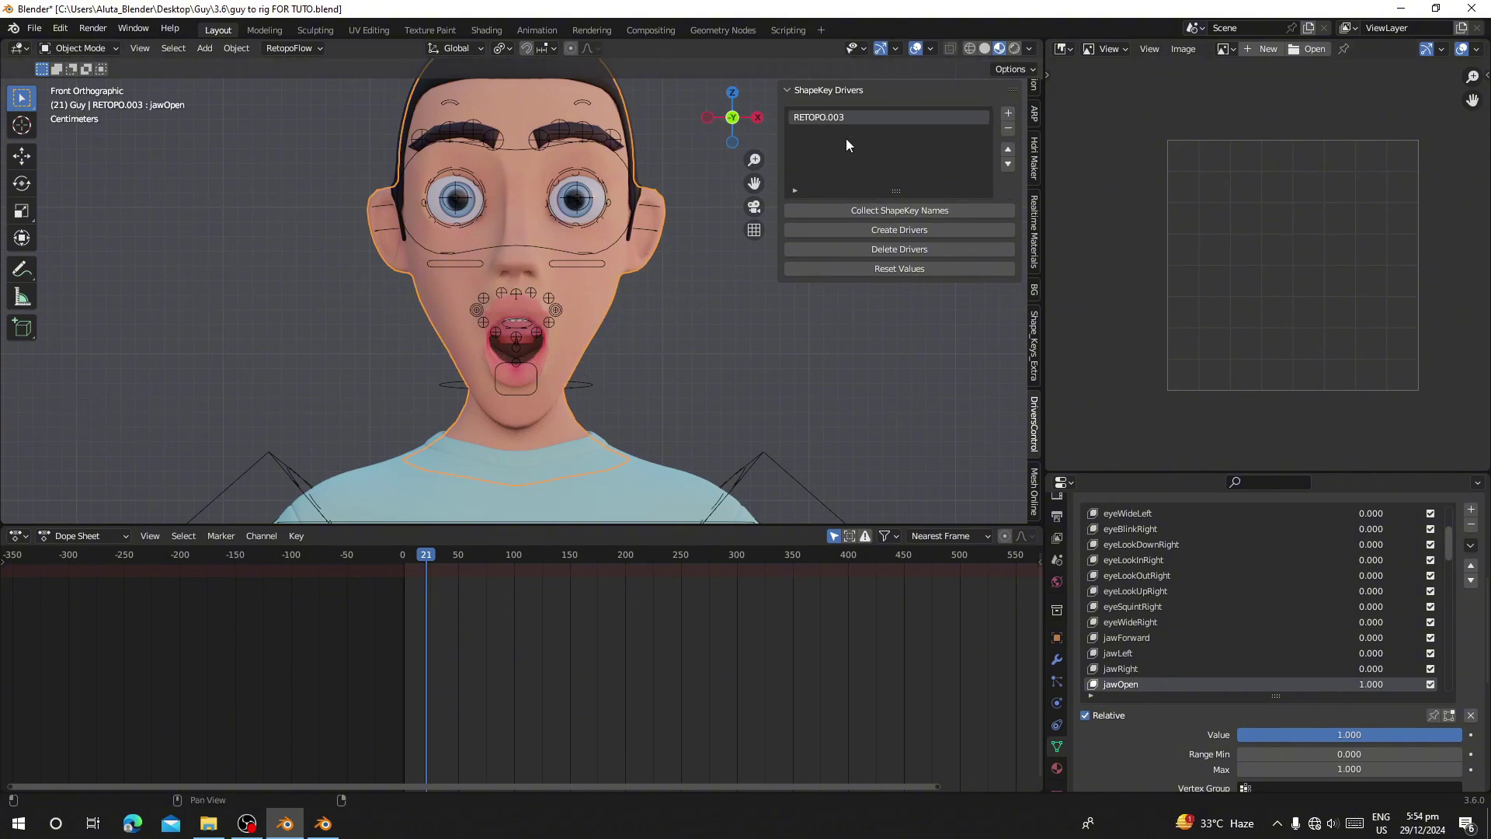
Select every object and gather the shape key objects into the ShapeKey Drivers list
{"action": "key", "text": "a"}
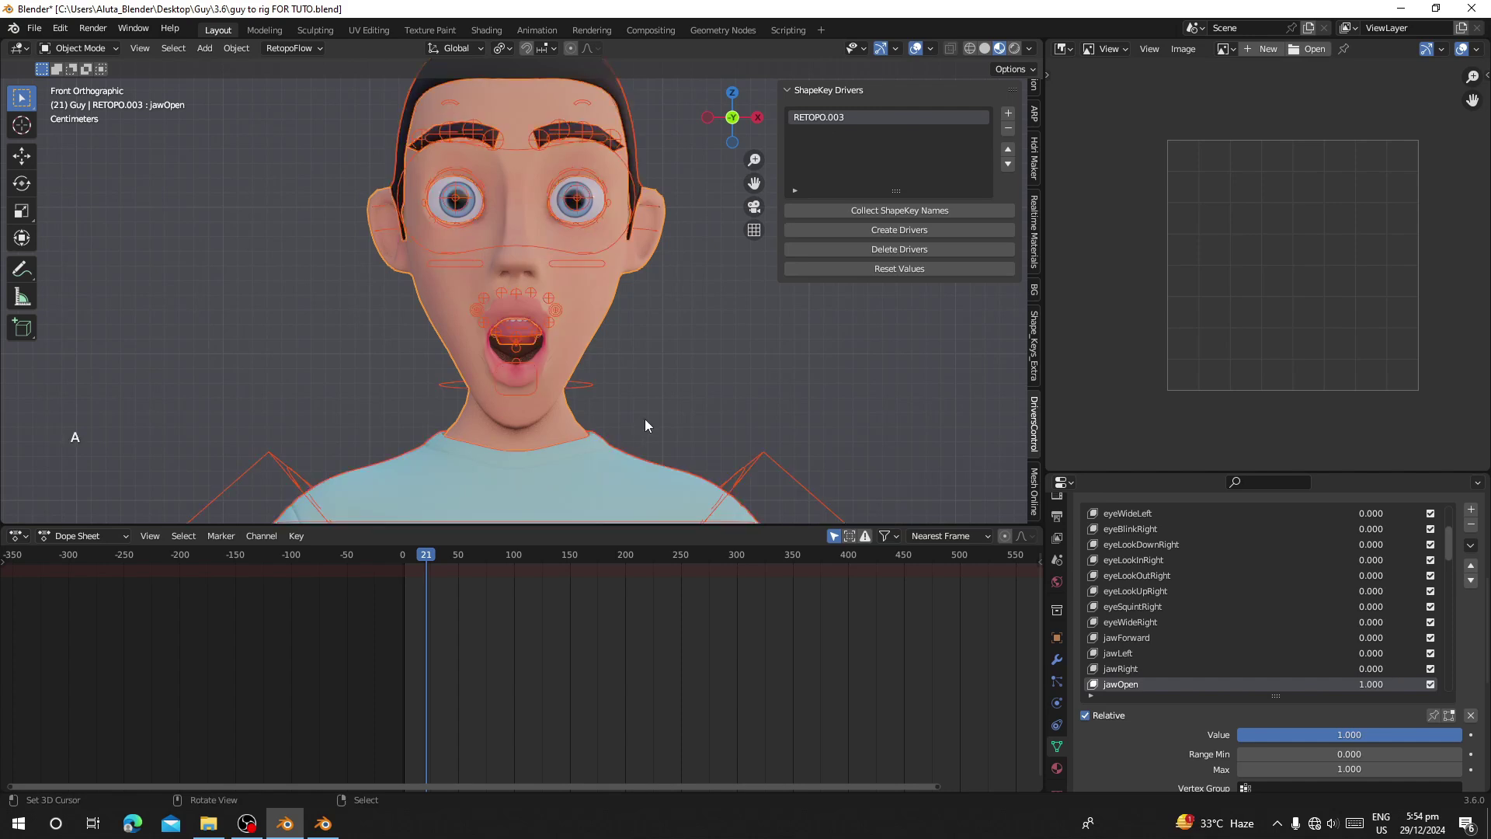
{"action": "left_click", "coordinate": [1008, 114]}
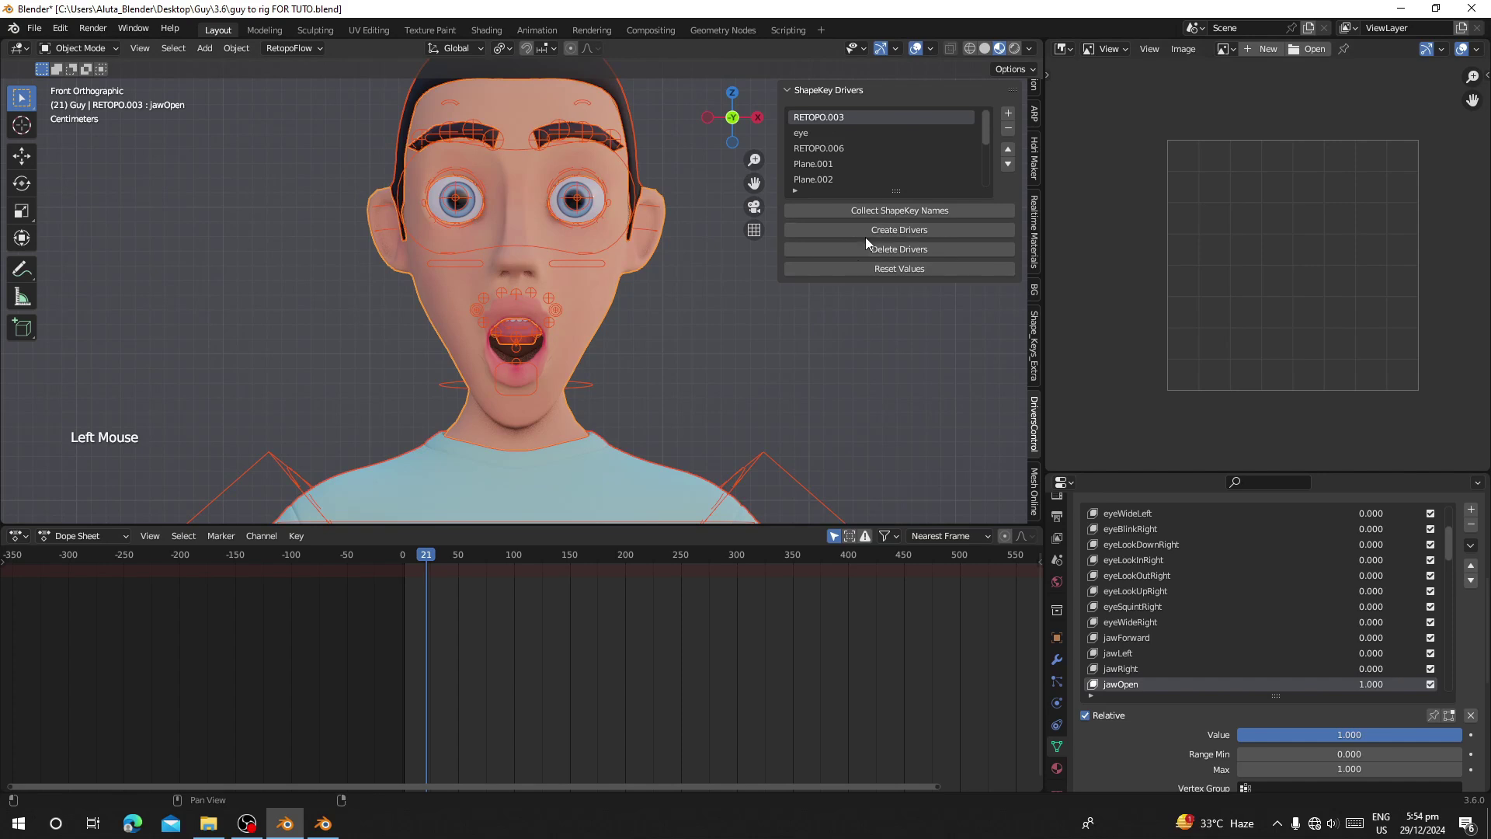
{"action": "scroll", "coordinate": [691, 385], "scroll_direction": "up", "scroll_amount": 3}
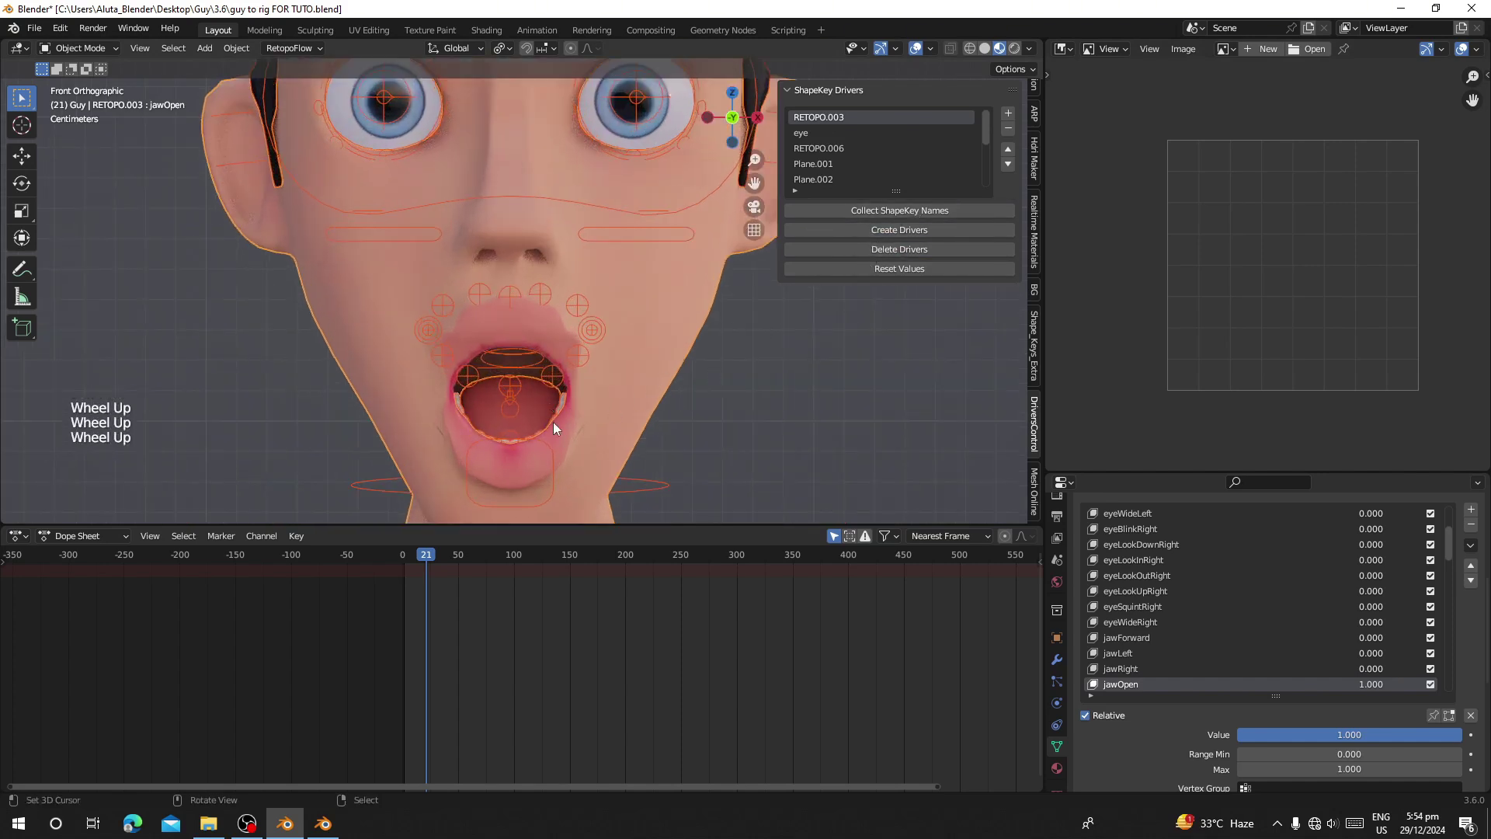
Select the face mesh to test jawOpen, then select the tongue mesh
{"action": "right_click", "coordinate": [636, 356]}
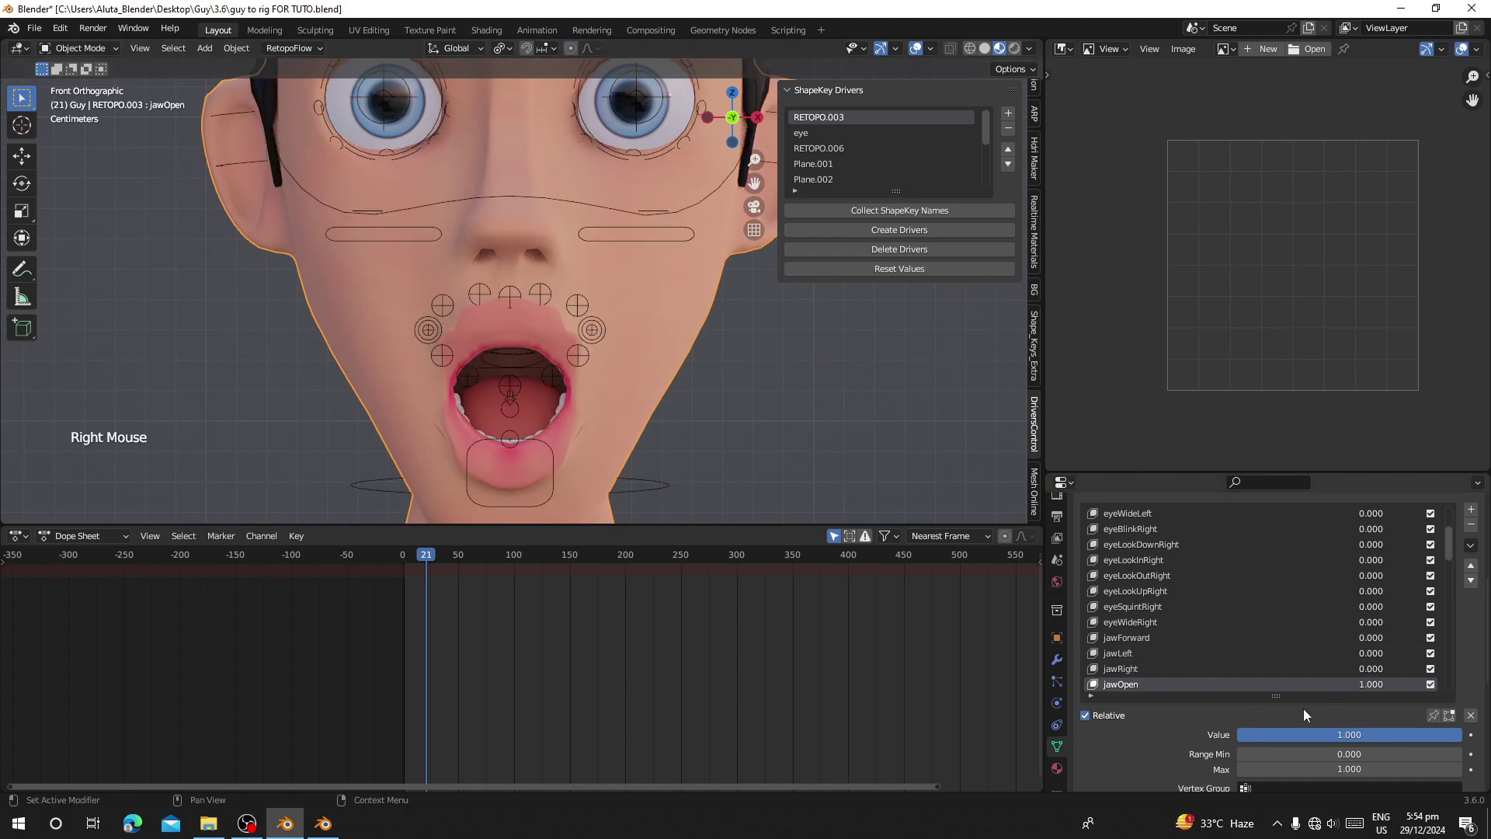
{"action": "mouse_move", "coordinate": [1328, 743]}
{"action": "left_mouse_down"}
{"action": "mouse_move", "coordinate": [1103, 744]}
{"action": "mouse_move", "coordinate": [1329, 744]}
{"action": "left_mouse_up"}
{"action": "right_click", "coordinate": [674, 347]}
{"action": "right_click", "coordinate": [675, 346]}
{"action": "right_click", "coordinate": [548, 404]}
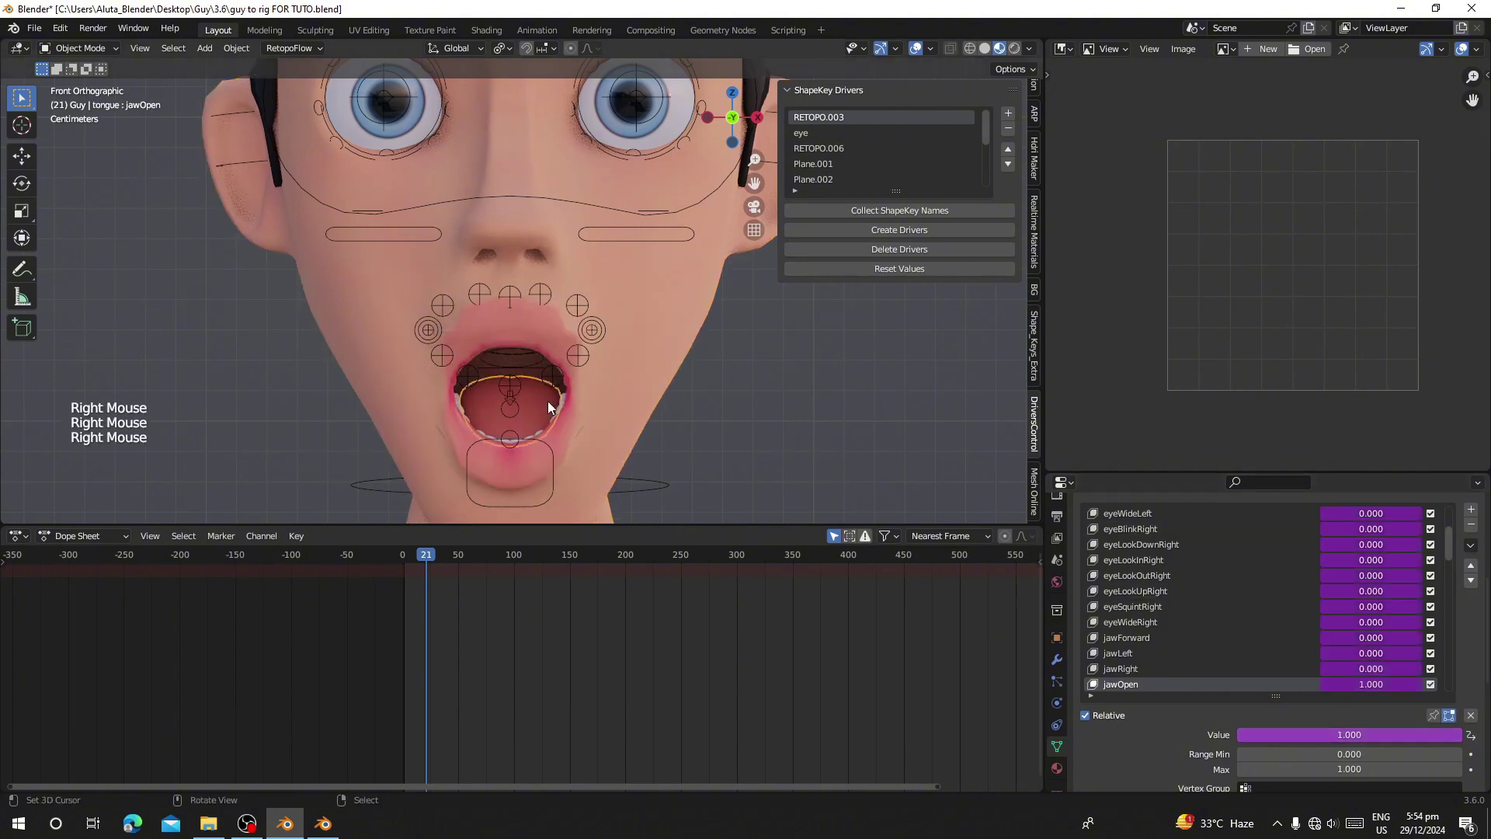
{"action": "scroll", "coordinate": [1259, 607], "scroll_direction": "up", "scroll_amount": 1}
{"action": "scroll", "coordinate": [1260, 607], "scroll_direction": "down", "scroll_amount": 4}
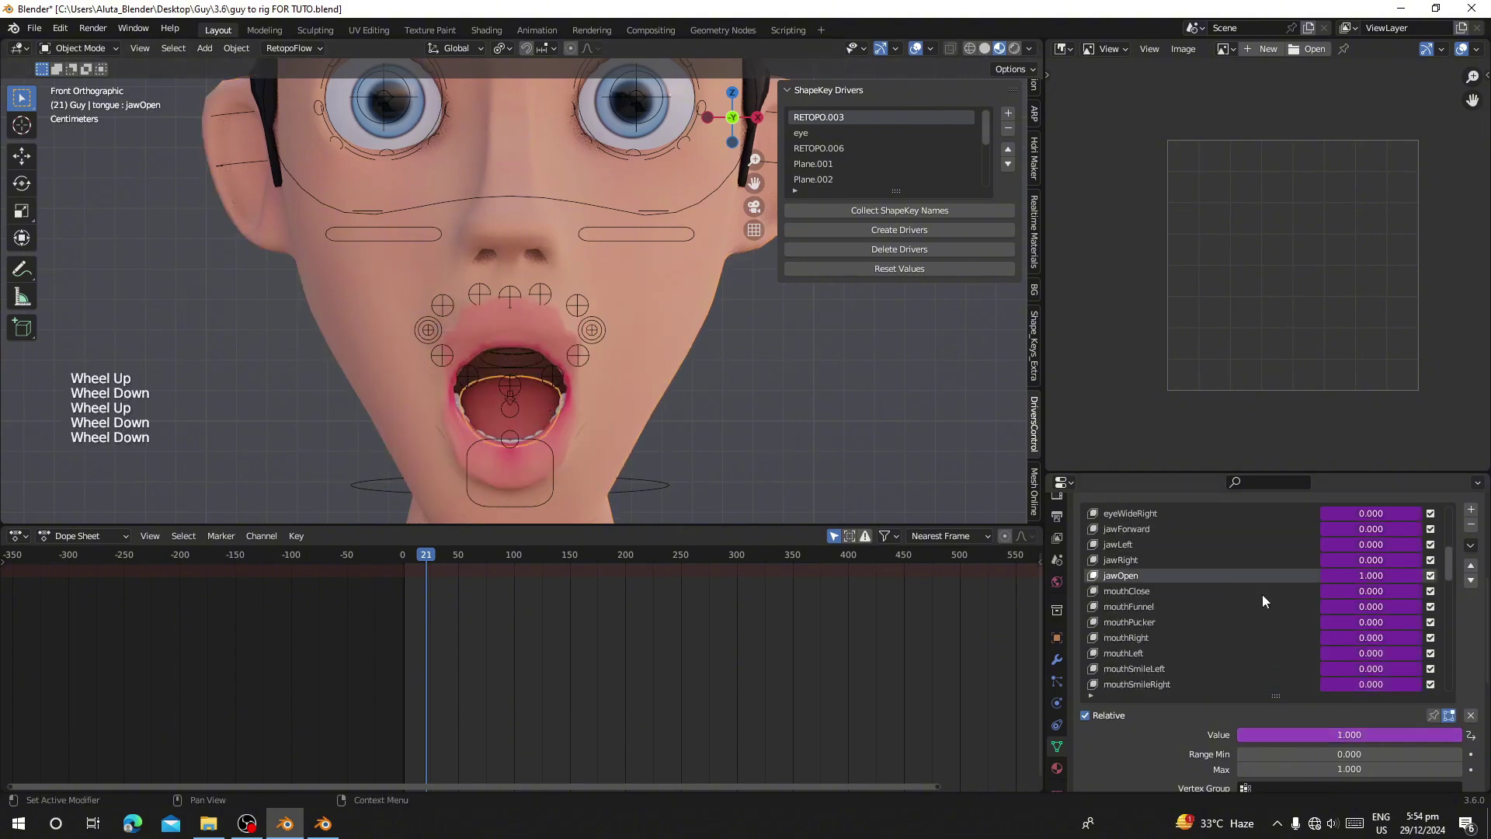
Select the face mesh RETOPO.003 and pan to reframe it with the mouth open
{"action": "right_click", "coordinate": [605, 386]}
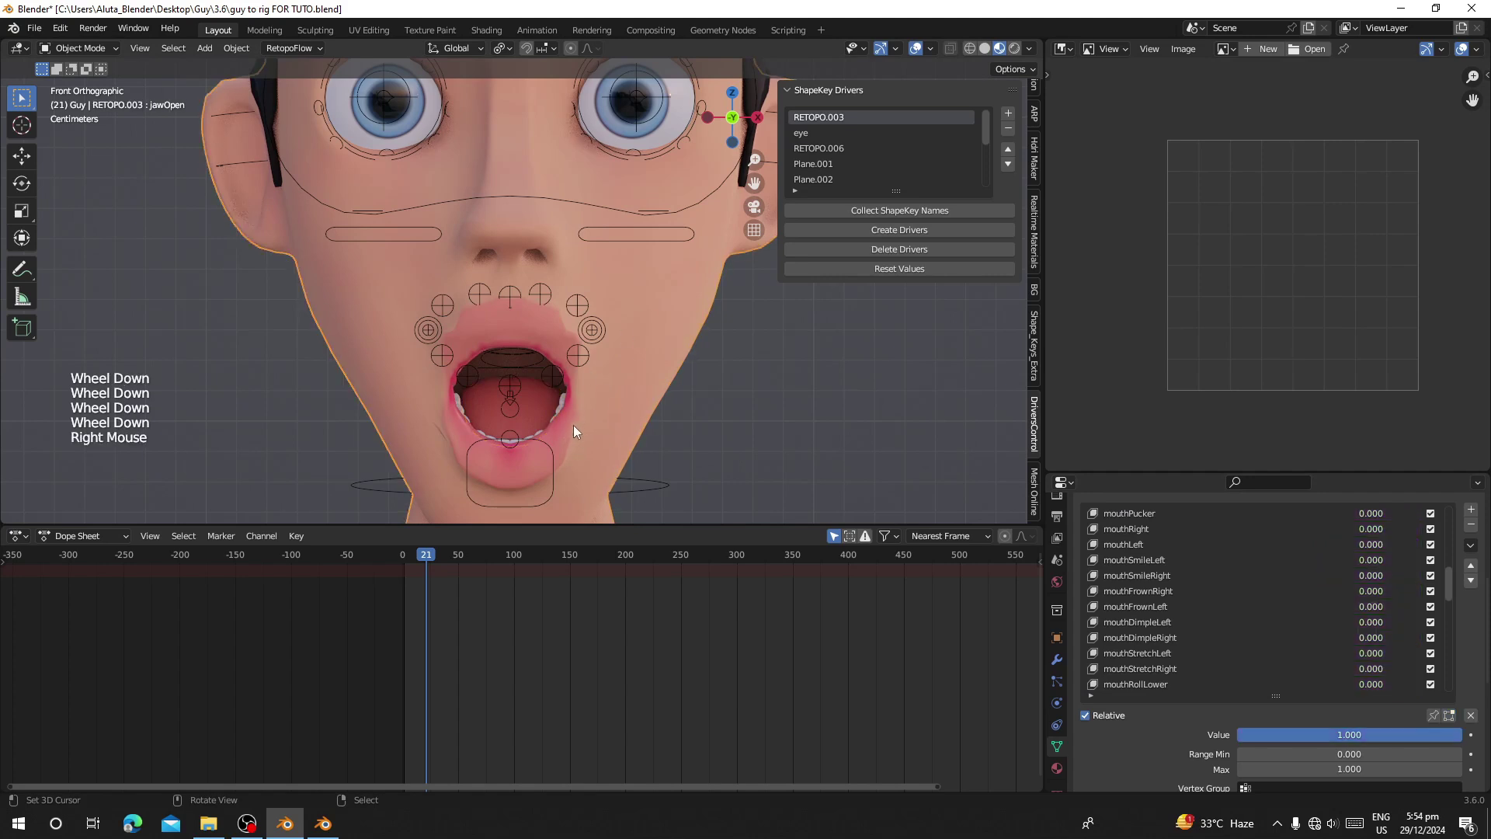
{"action": "scroll", "coordinate": [893, 116], "scroll_direction": "up", "scroll_amount": 2}
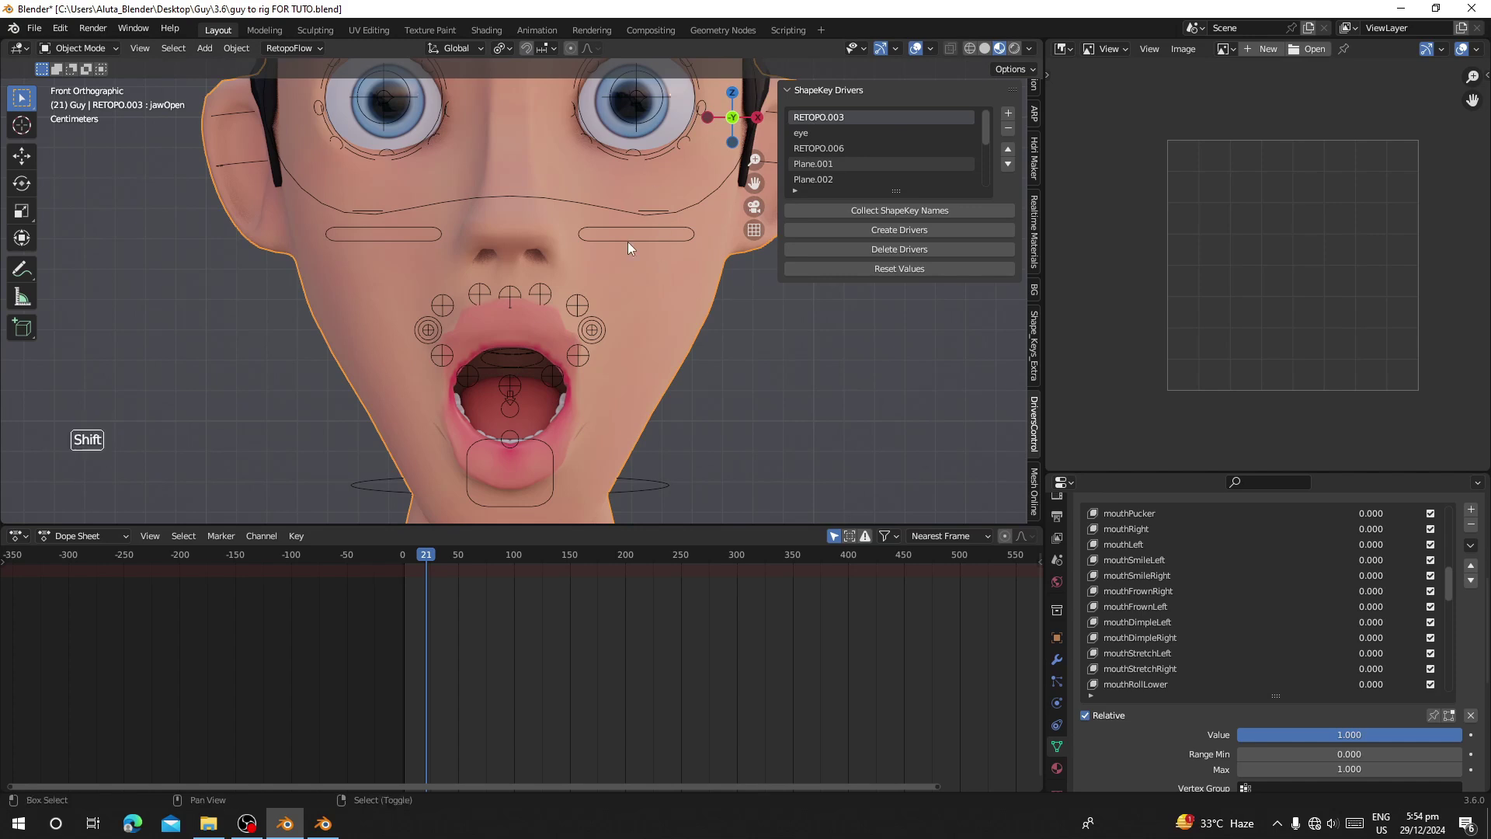
{"action": "middle_click_drag", "start_coordinate": [627, 241], "coordinate": [725, 358], "text": "shift"}
{"action": "right_click", "coordinate": [1124, 687]}
{"action": "scroll", "coordinate": [1118, 660], "scroll_direction": "up", "scroll_amount": 5}
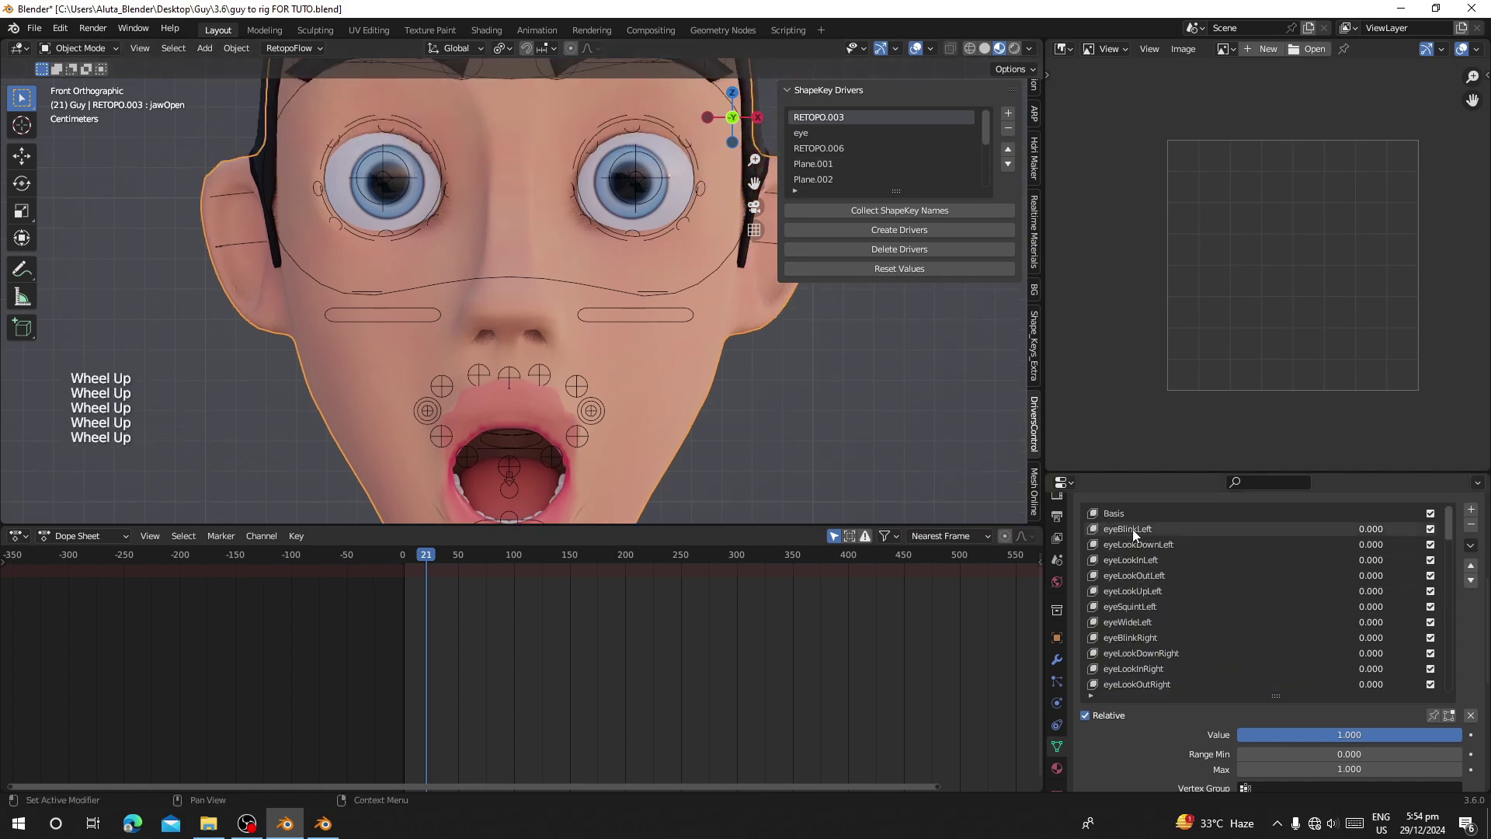
Preview eyeLookDownLeft, eyeLookOutLeft and eyeWideRight, returning each Value to 0
{"action": "left_click", "coordinate": [1133, 532]}
{"action": "left_click", "coordinate": [1138, 546]}
{"action": "left_click_drag", "start_coordinate": [1255, 736], "coordinate": [1429, 736]}
{"action": "left_click_drag", "start_coordinate": [1428, 736], "coordinate": [1258, 736]}
{"action": "left_click", "coordinate": [1168, 574]}
{"action": "mouse_move", "coordinate": [1258, 735]}
{"action": "left_mouse_down"}
{"action": "mouse_move", "coordinate": [1449, 736]}
{"action": "mouse_move", "coordinate": [1244, 739]}
{"action": "left_mouse_up"}
{"action": "scroll", "coordinate": [1206, 627], "scroll_direction": "down", "scroll_amount": 2}
{"action": "left_click", "coordinate": [1162, 604]}
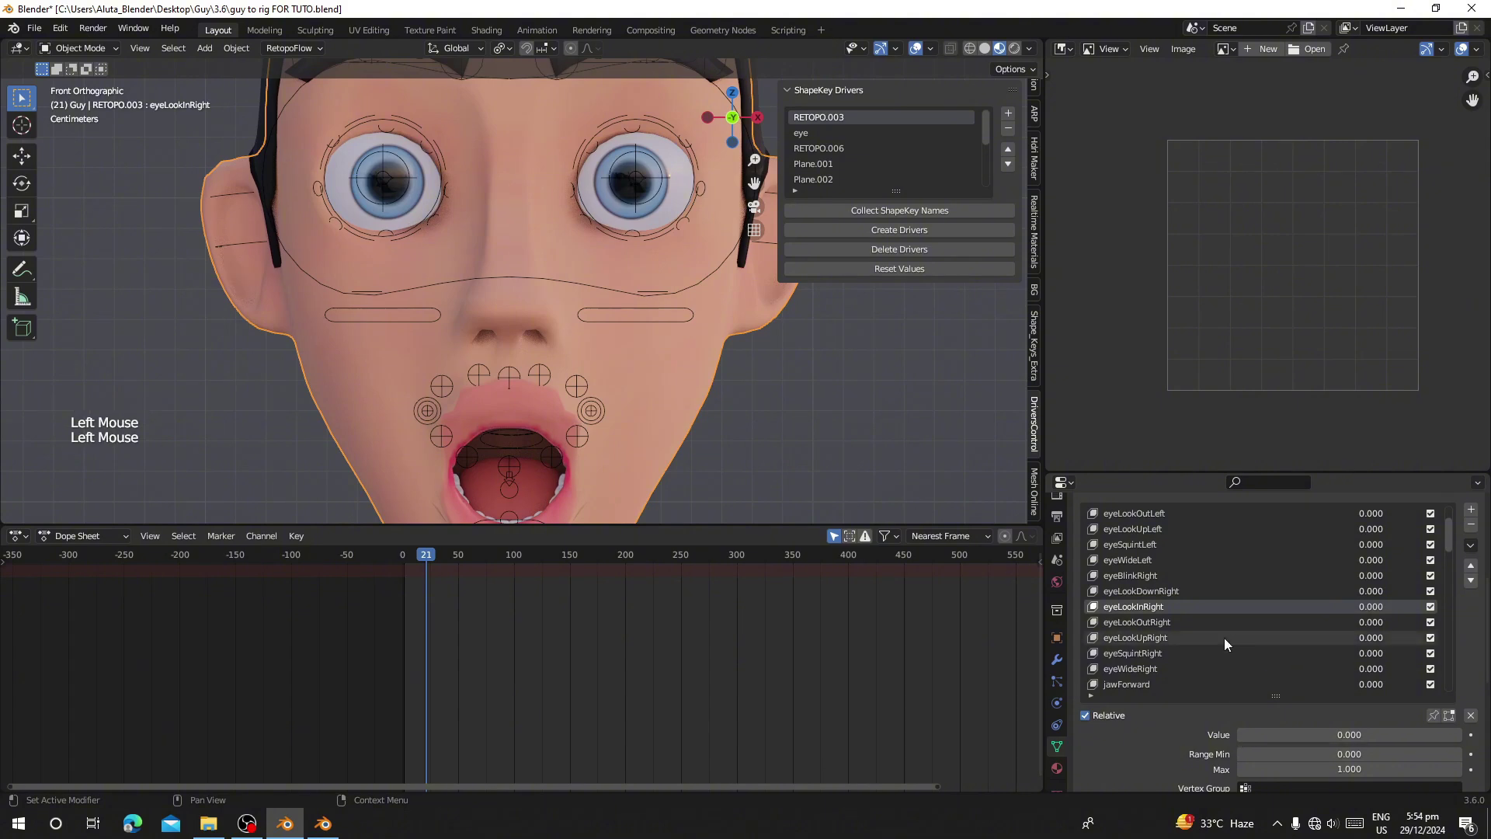
{"action": "scroll", "coordinate": [1224, 637], "scroll_direction": "down", "scroll_amount": 2}
{"action": "left_click", "coordinate": [1153, 592]}
{"action": "left_click_drag", "start_coordinate": [1255, 734], "coordinate": [1255, 735]}
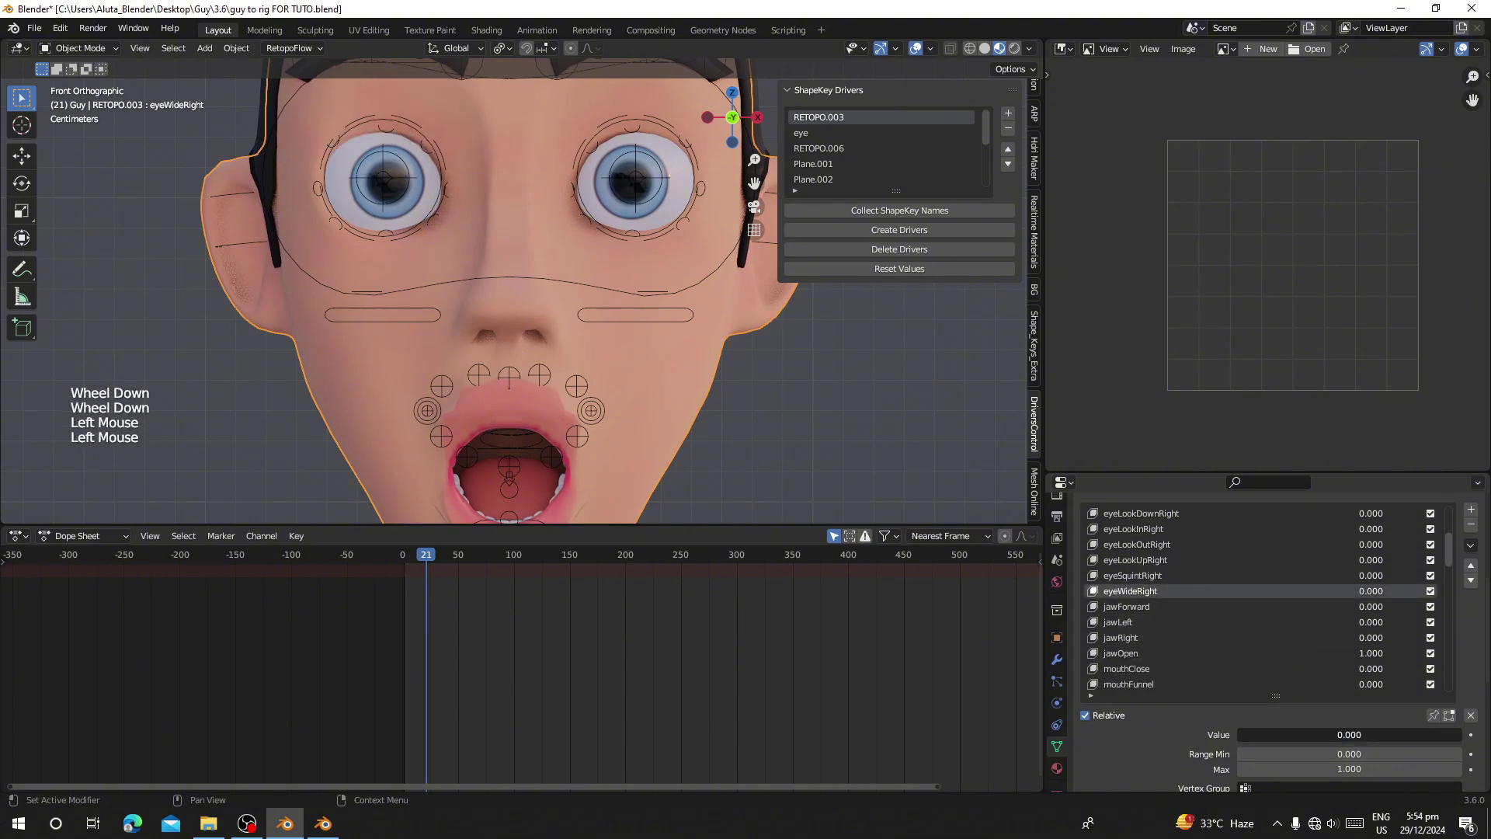
Preview the mouthFunnel and mouthLeft shape keys, then set them back to zero
{"action": "scroll", "coordinate": [1191, 612], "scroll_direction": "down", "scroll_amount": 2}
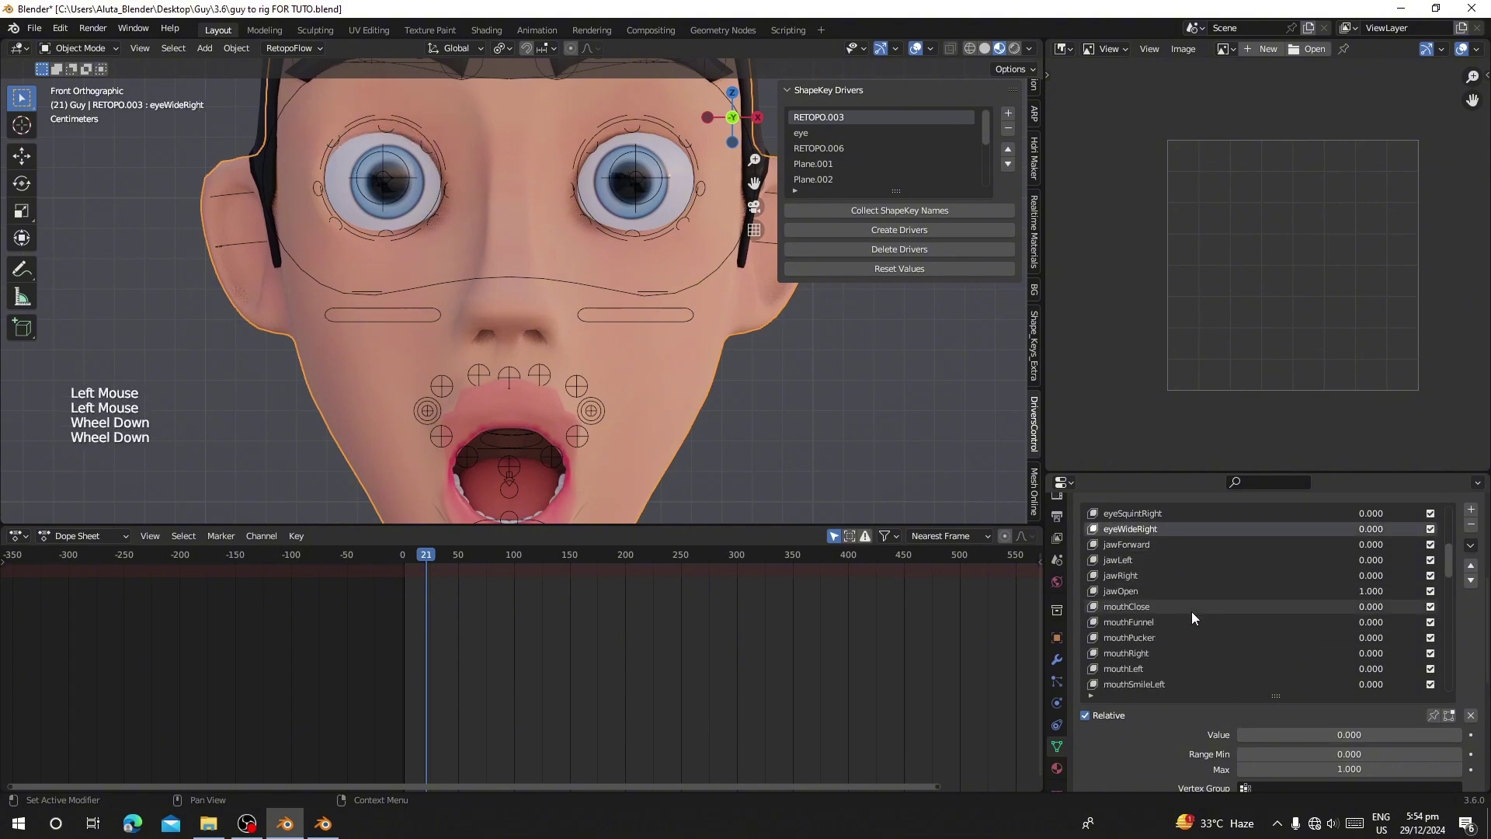
{"action": "left_click", "coordinate": [1126, 609]}
{"action": "left_click", "coordinate": [1128, 621]}
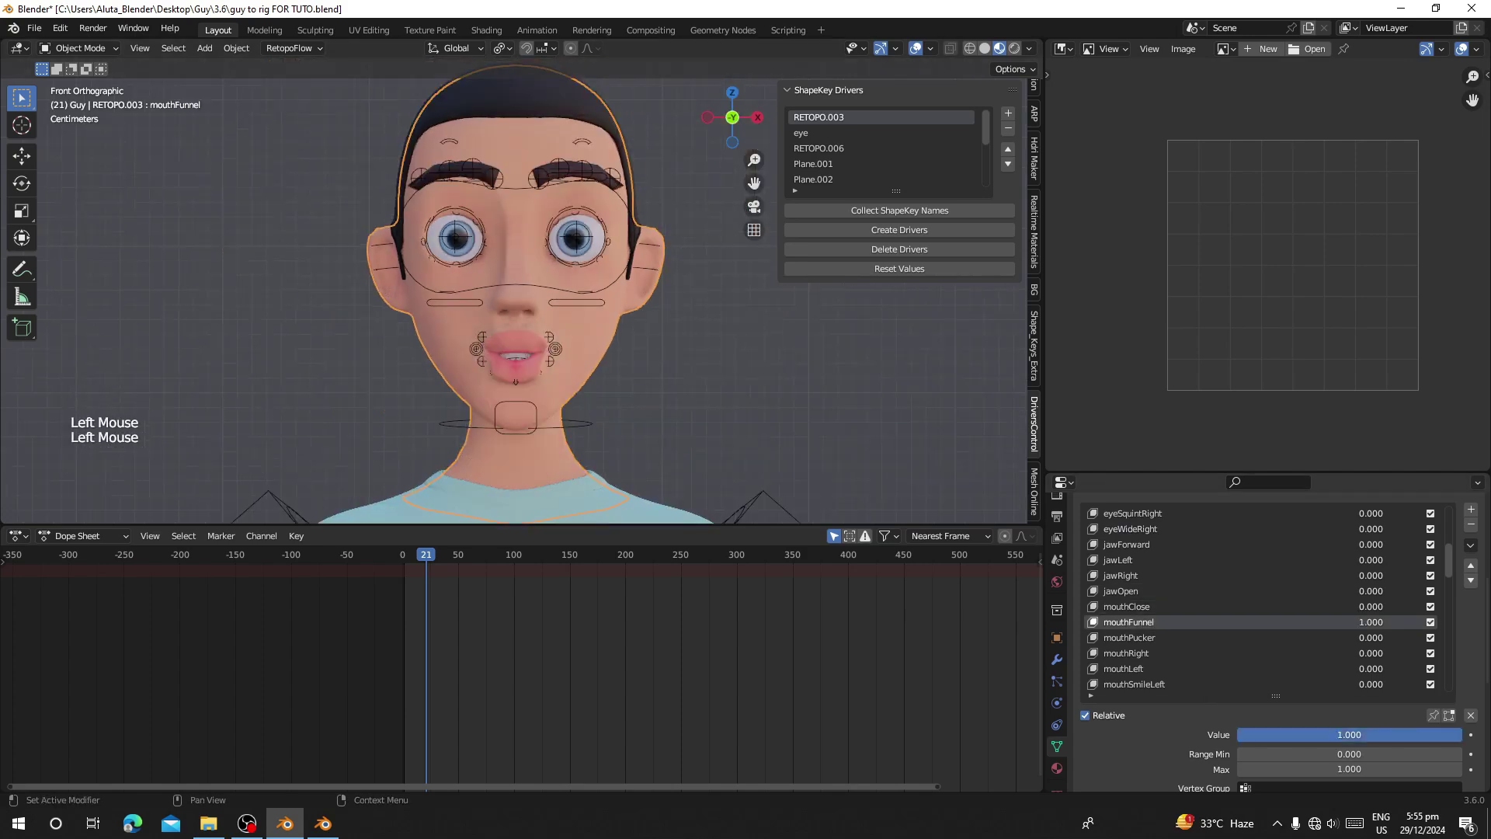
{"action": "left_click_drag", "start_coordinate": [1460, 734], "coordinate": [1255, 735]}
{"action": "scroll", "coordinate": [1128, 622], "scroll_direction": "down", "scroll_amount": 3}
{"action": "left_click", "coordinate": [1128, 623]}
{"action": "mouse_move", "coordinate": [1255, 735]}
{"action": "left_mouse_down"}
{"action": "mouse_move", "coordinate": [1460, 735]}
{"action": "mouse_move", "coordinate": [1255, 735]}
{"action": "left_mouse_up"}
Reframe the face around the lips and select the R_ShapeKeys facial rig
{"action": "scroll", "coordinate": [538, 294], "scroll_direction": "up", "scroll_amount": 4}
{"action": "middle_click_drag", "start_coordinate": [538, 293], "coordinate": [581, 206], "text": "shift"}
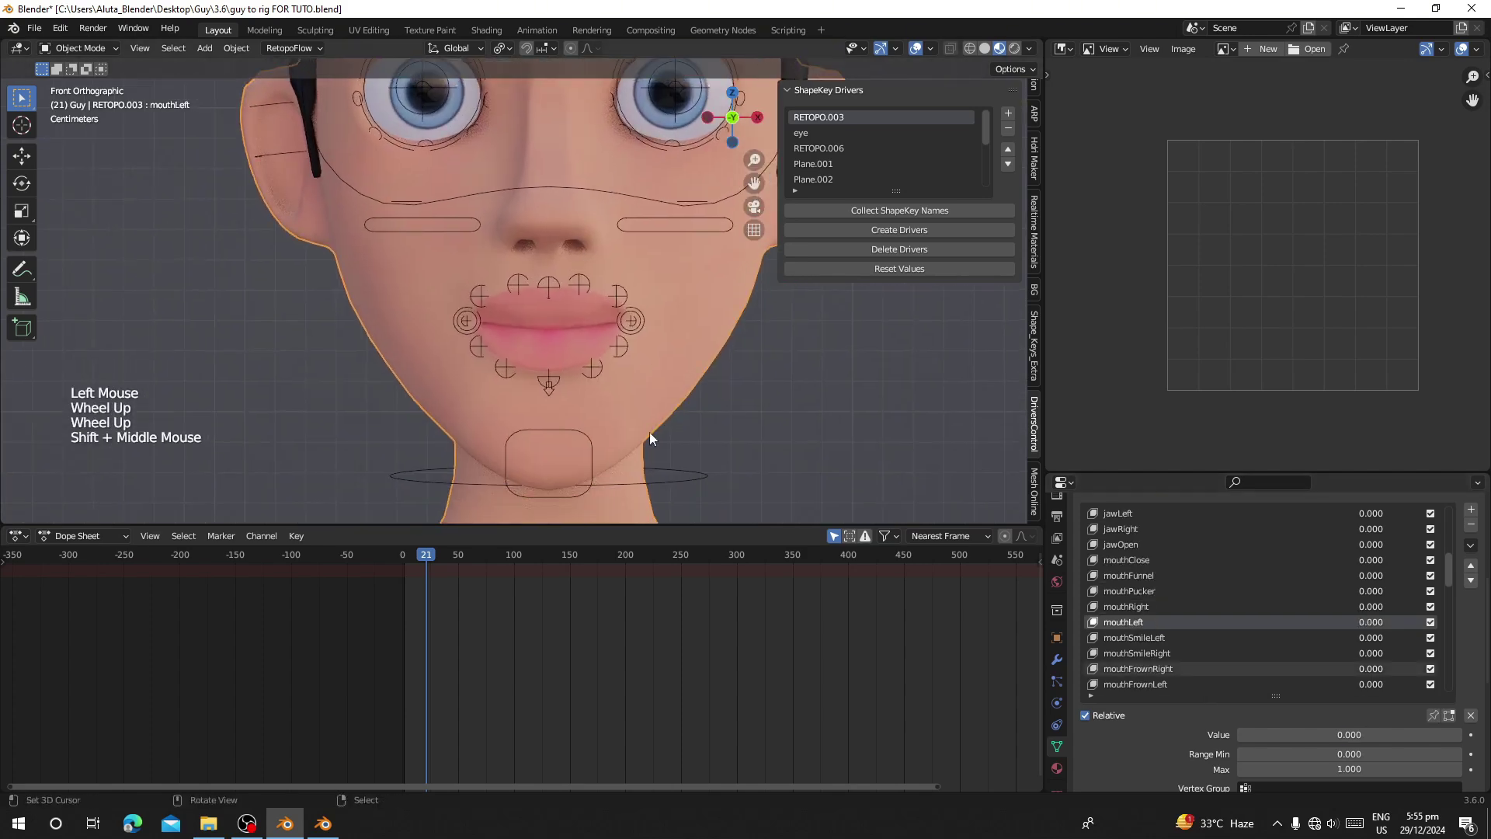
{"action": "middle_click_drag", "start_coordinate": [513, 619], "coordinate": [750, 619]}
{"action": "scroll", "coordinate": [520, 184], "scroll_direction": "up", "scroll_amount": 3}
{"action": "scroll", "coordinate": [520, 185], "scroll_direction": "down", "scroll_amount": 2}
{"action": "middle_click_drag", "start_coordinate": [520, 185], "coordinate": [595, 306], "text": "shift"}
{"action": "right_click", "coordinate": [596, 305]}
Hide the rig controls, reselect RETOPO.003 and set eyeBlinkLeft to 1.0
{"action": "key", "text": "h"}
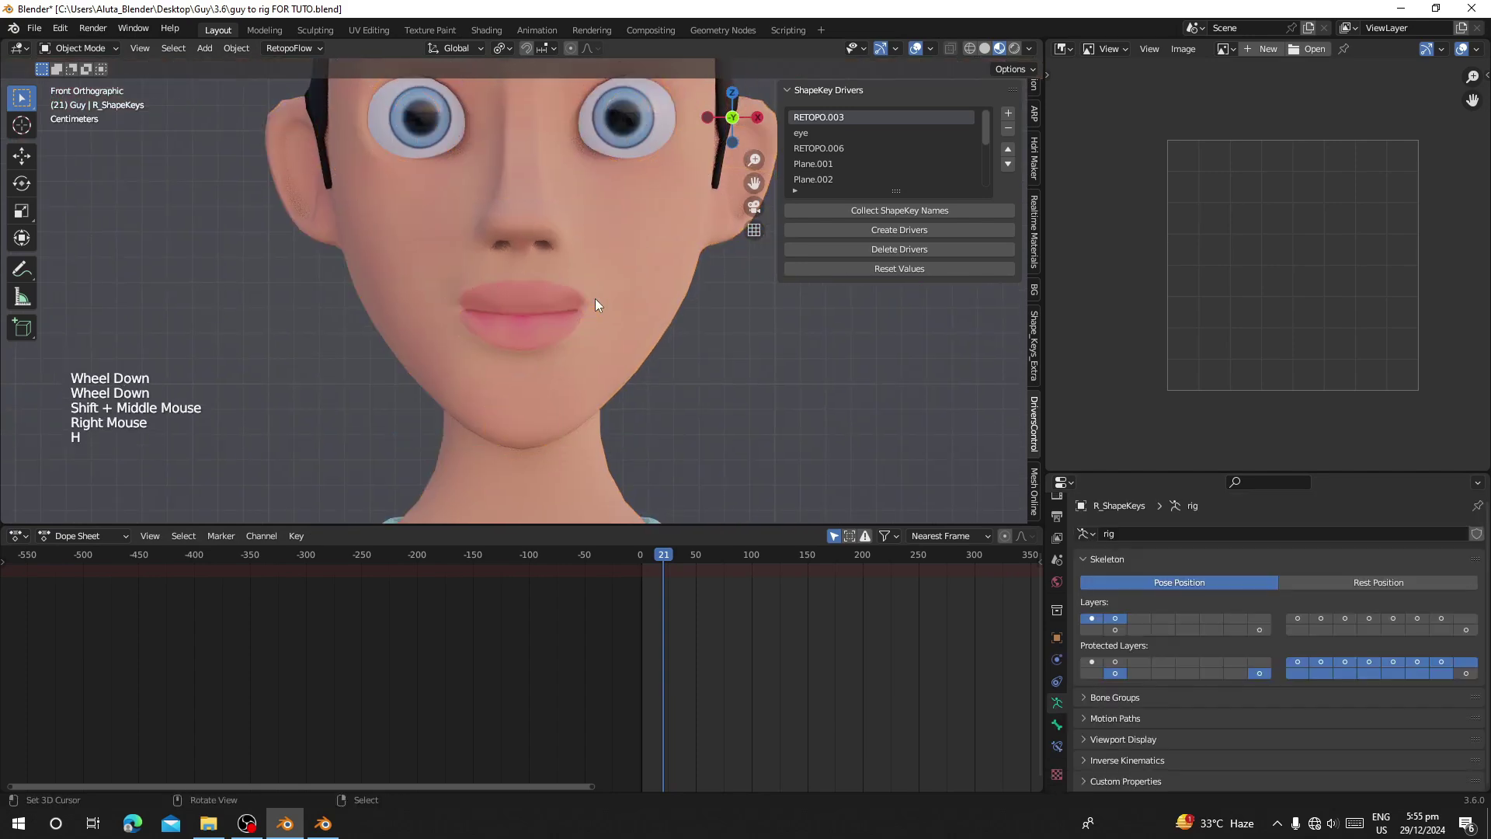
{"action": "right_click", "coordinate": [613, 273]}
{"action": "scroll", "coordinate": [1243, 674], "scroll_direction": "down", "scroll_amount": 2}
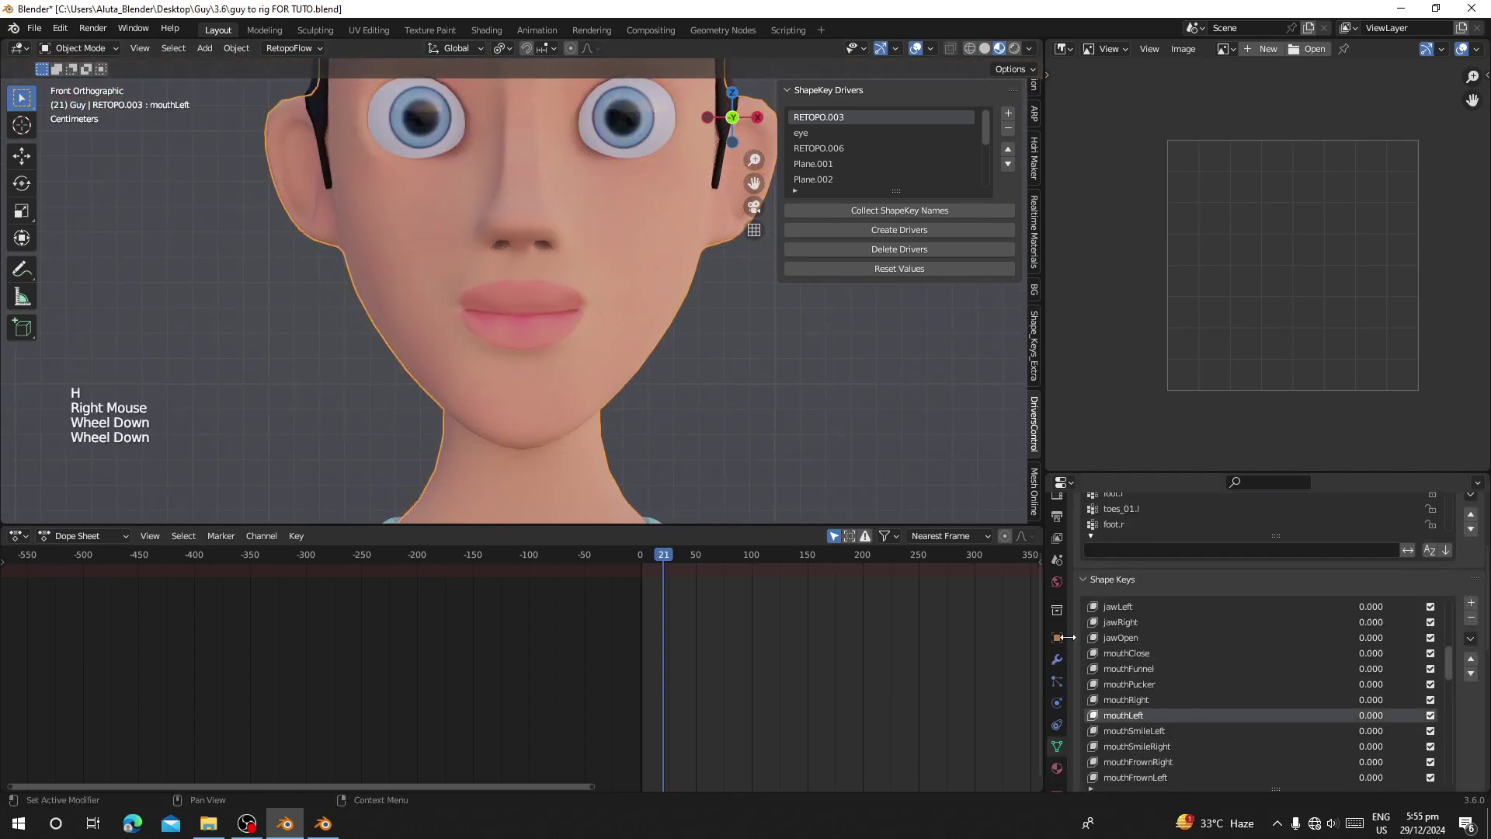
{"action": "scroll", "coordinate": [1232, 681], "scroll_direction": "up", "scroll_amount": 4}
{"action": "scroll", "coordinate": [1232, 676], "scroll_direction": "up", "scroll_amount": 1}
{"action": "left_click", "coordinate": [1212, 622]}
{"action": "scroll", "coordinate": [1235, 629], "scroll_direction": "down", "scroll_amount": 2}
{"action": "left_click_drag", "start_coordinate": [1285, 673], "coordinate": [1468, 673]}
Bring up the sidebar's face Animation tools panel
{"action": "middle_click_drag", "start_coordinate": [681, 239], "coordinate": [689, 291], "text": "shift"}
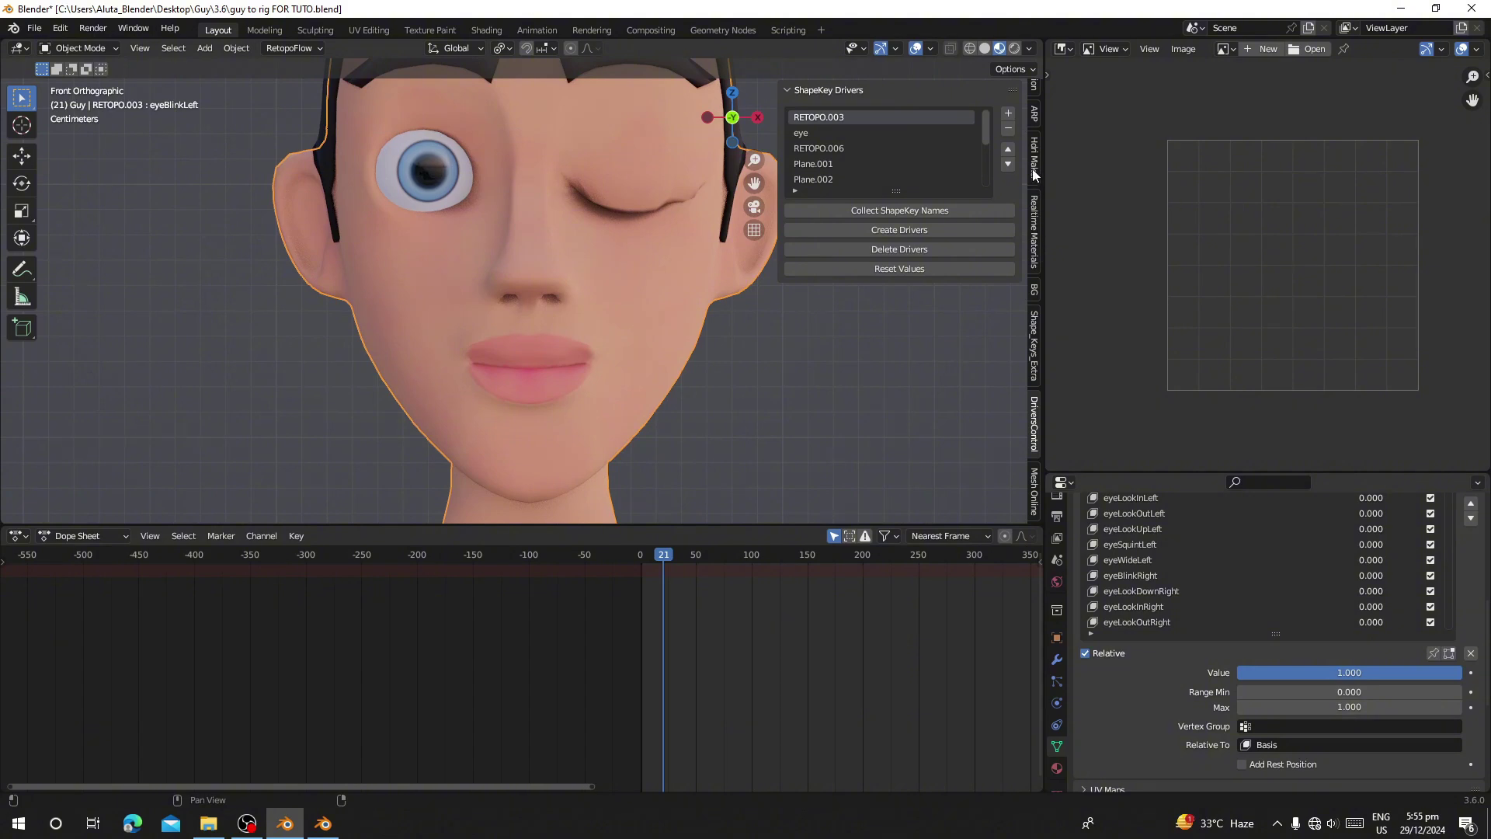
{"action": "scroll", "coordinate": [1034, 174], "scroll_direction": "up", "scroll_amount": 2}
{"action": "left_click", "coordinate": [1035, 220]}
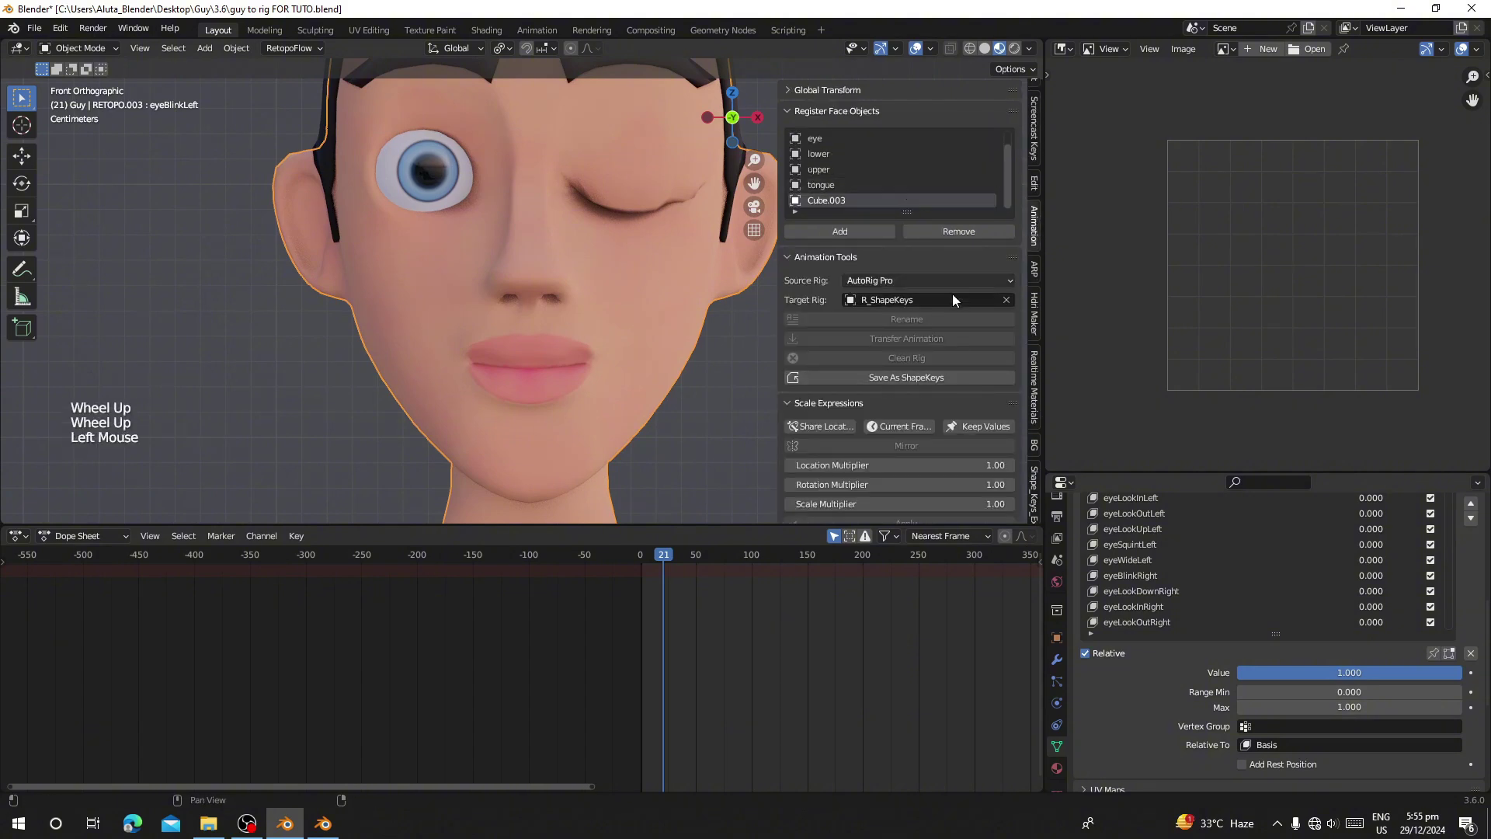
Zoom and pan the 10.png eyeBlinkLeft reference to frame its closed eye
{"action": "scroll", "coordinate": [956, 334], "scroll_direction": "down", "scroll_amount": 3}
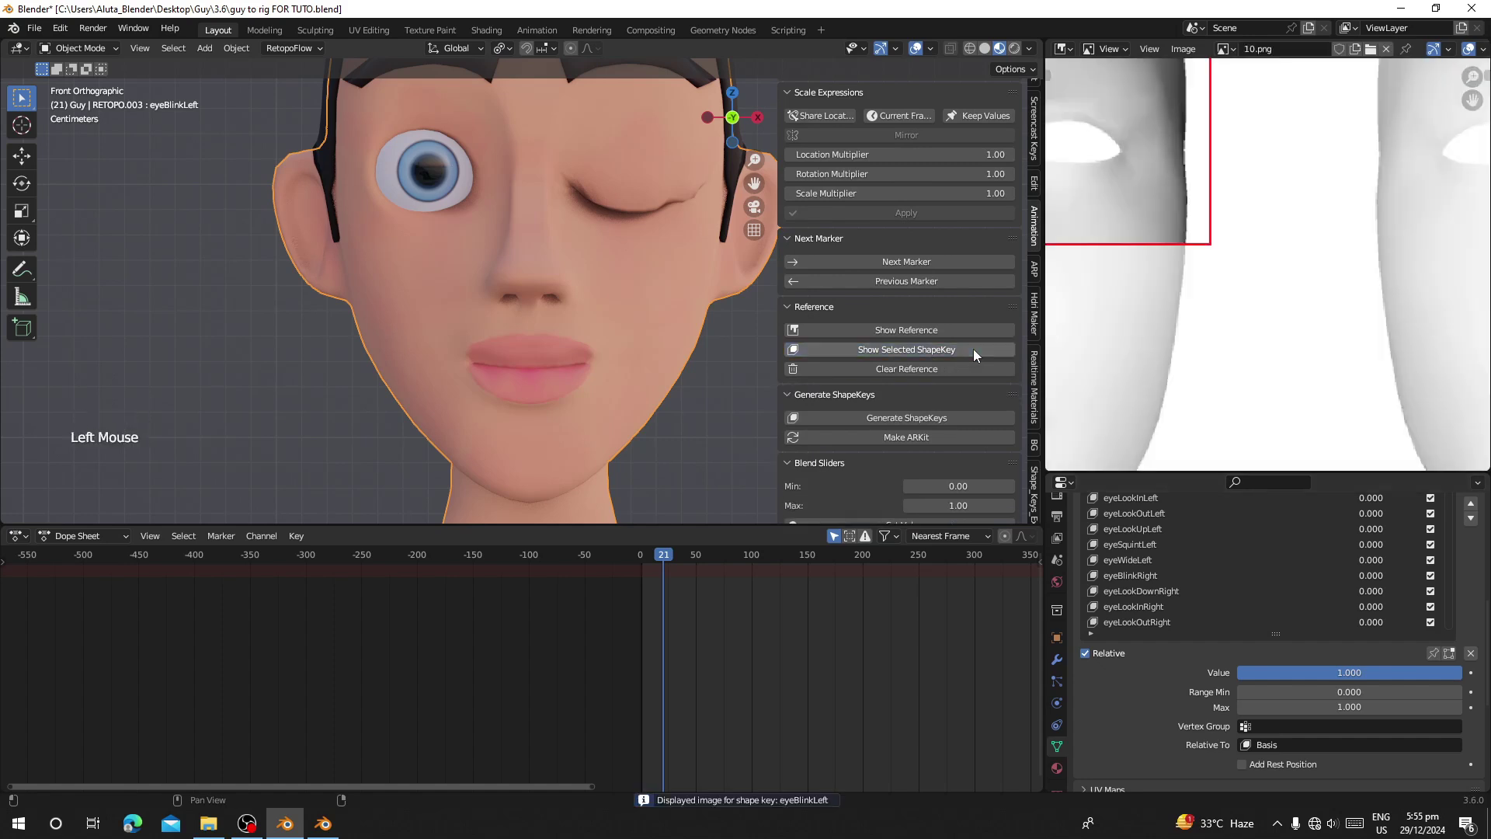
{"action": "scroll", "coordinate": [1327, 276], "scroll_direction": "down", "scroll_amount": 2}
{"action": "middle_click_drag", "start_coordinate": [1326, 276], "coordinate": [1287, 261]}
{"action": "scroll", "coordinate": [1184, 615], "scroll_direction": "up", "scroll_amount": 2}
{"action": "scroll", "coordinate": [1183, 615], "scroll_direction": "down", "scroll_amount": 4}
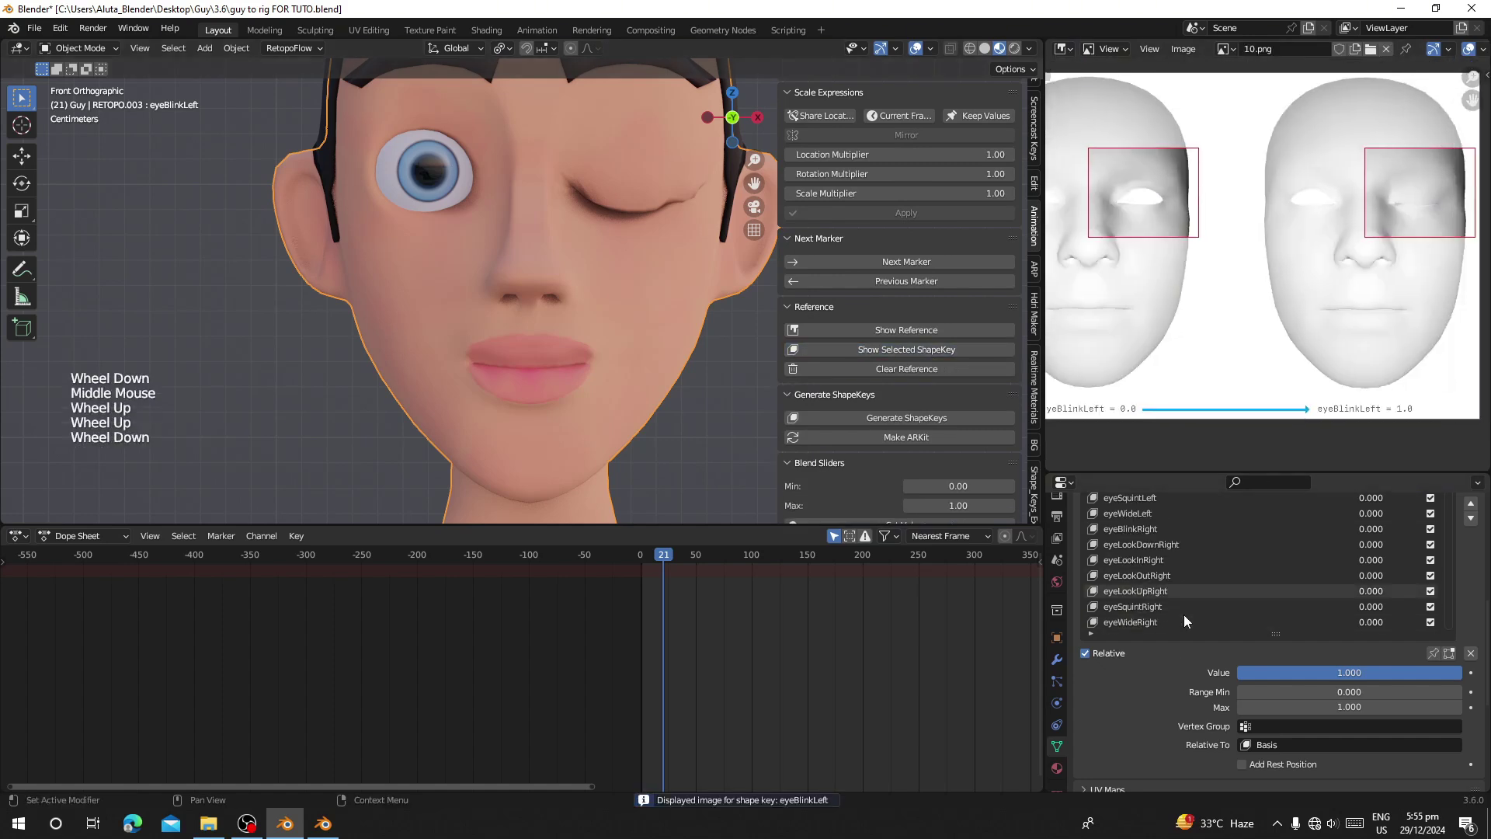
{"action": "scroll", "coordinate": [1163, 646], "scroll_direction": "up", "scroll_amount": 5}
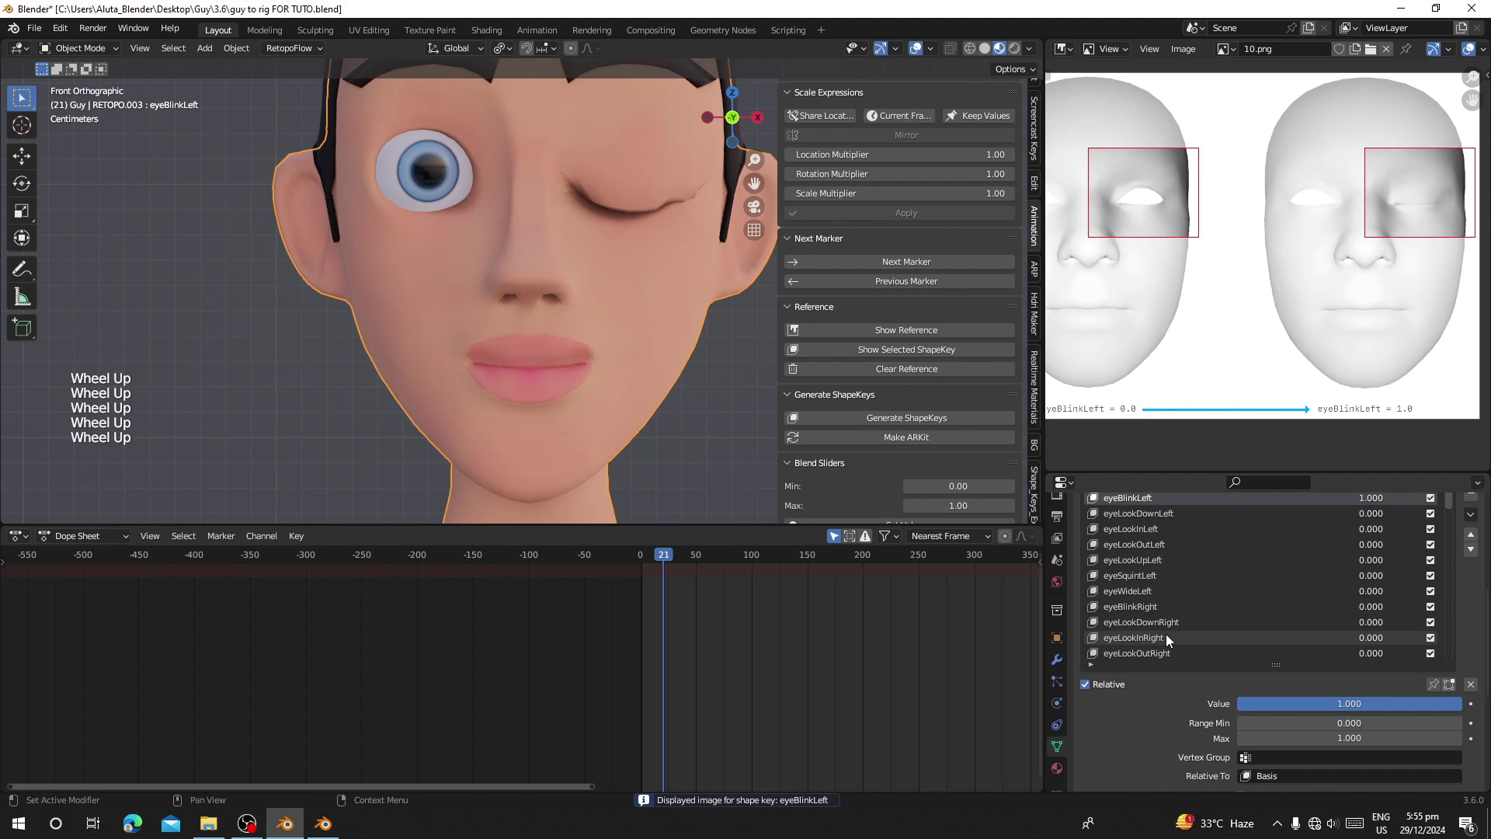
{"action": "scroll", "coordinate": [1163, 559], "scroll_direction": "up", "scroll_amount": 3}
{"action": "middle_click_drag", "start_coordinate": [1339, 329], "coordinate": [1275, 311]}
{"action": "scroll", "coordinate": [1275, 309], "scroll_direction": "up", "scroll_amount": 5}
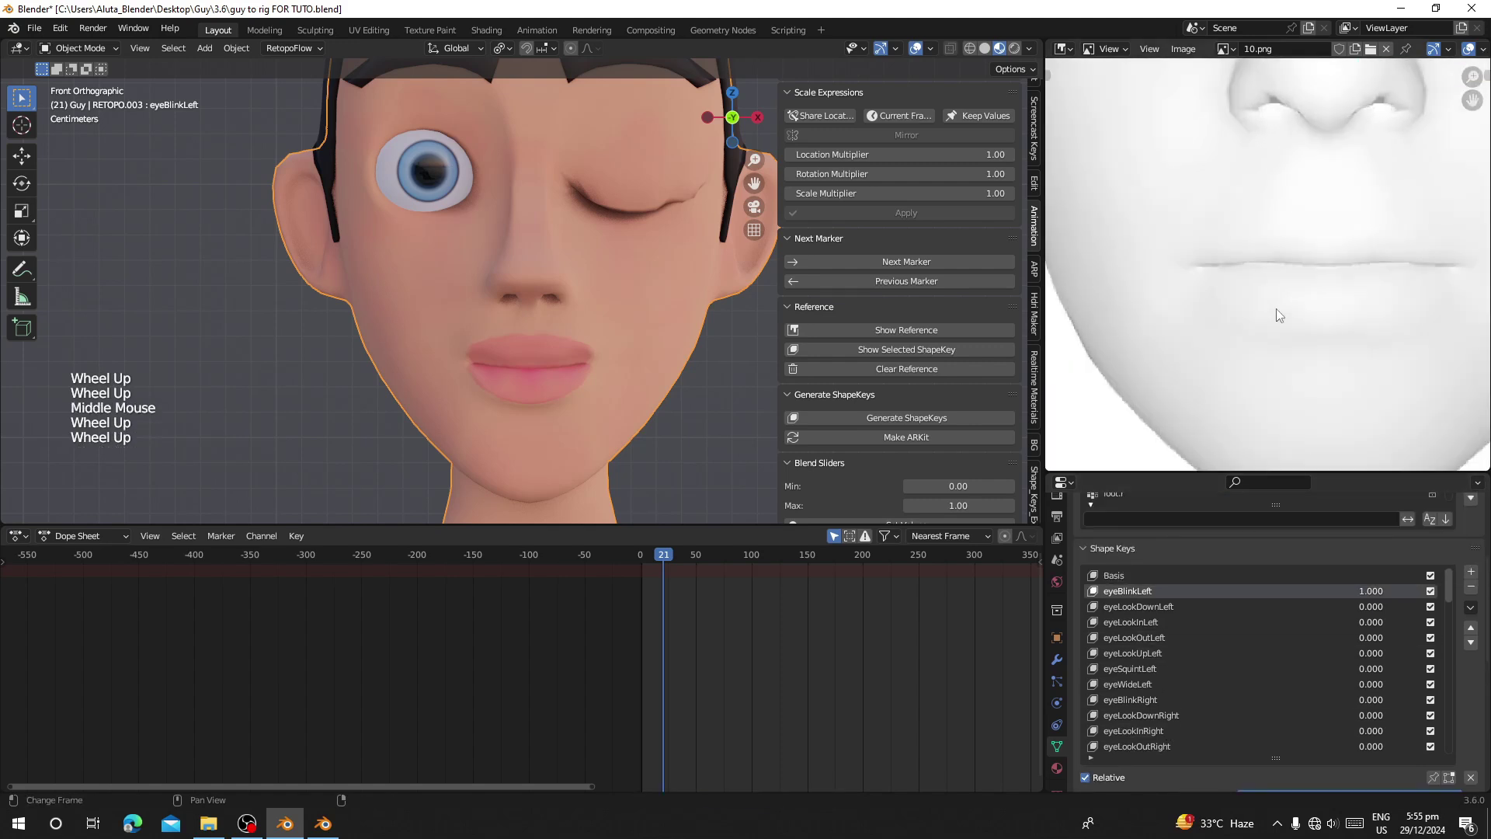
{"action": "middle_click_drag", "start_coordinate": [1251, 463], "coordinate": [1194, 357]}
{"action": "middle_click_drag", "start_coordinate": [1291, 254], "coordinate": [1264, 423]}
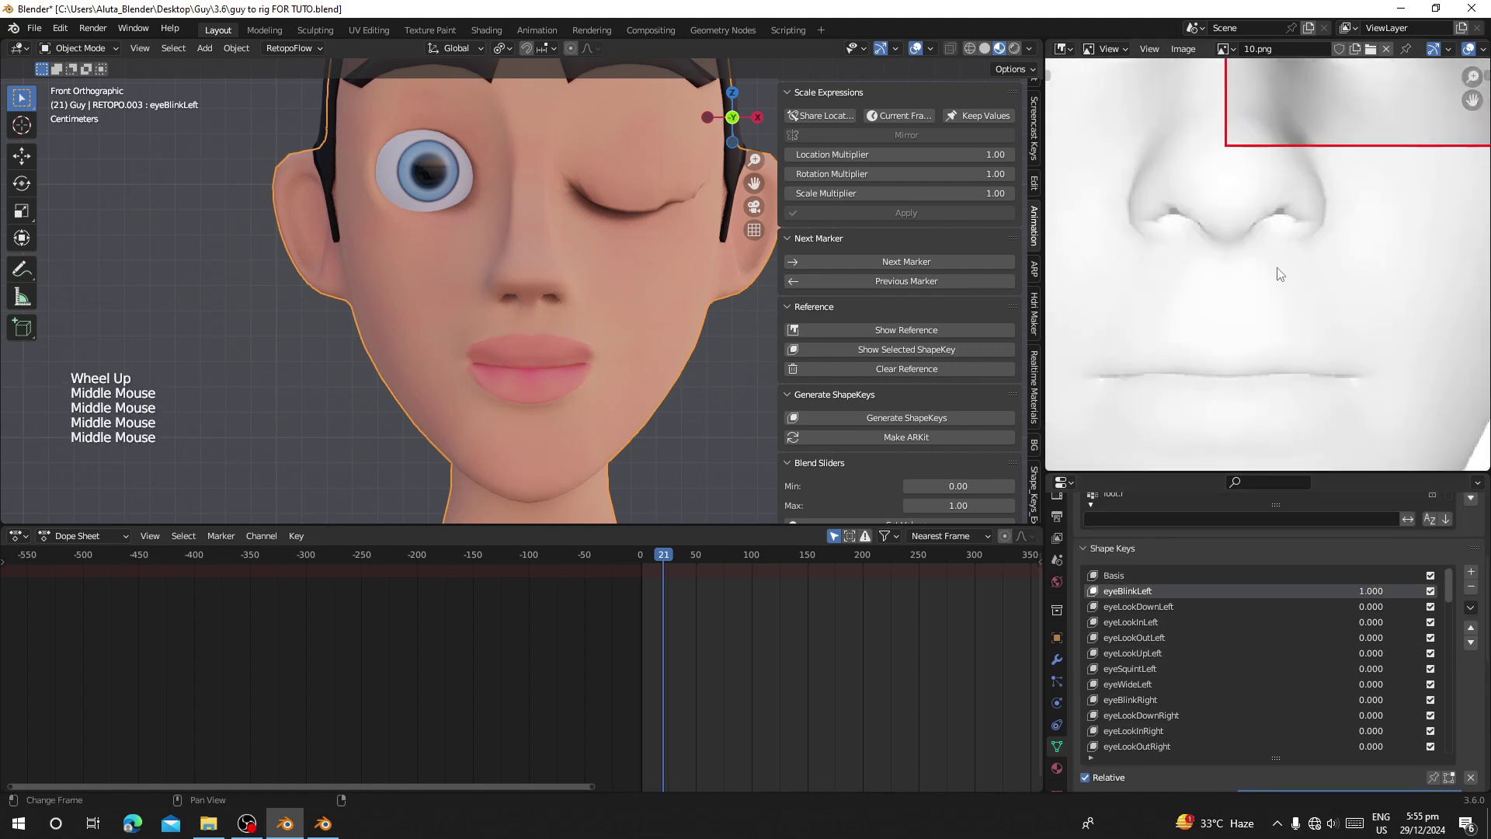
{"action": "middle_click_drag", "start_coordinate": [1280, 223], "coordinate": [1201, 465]}
Switch the face mesh into Sculpt Mode
{"action": "left_click", "coordinate": [80, 48]}
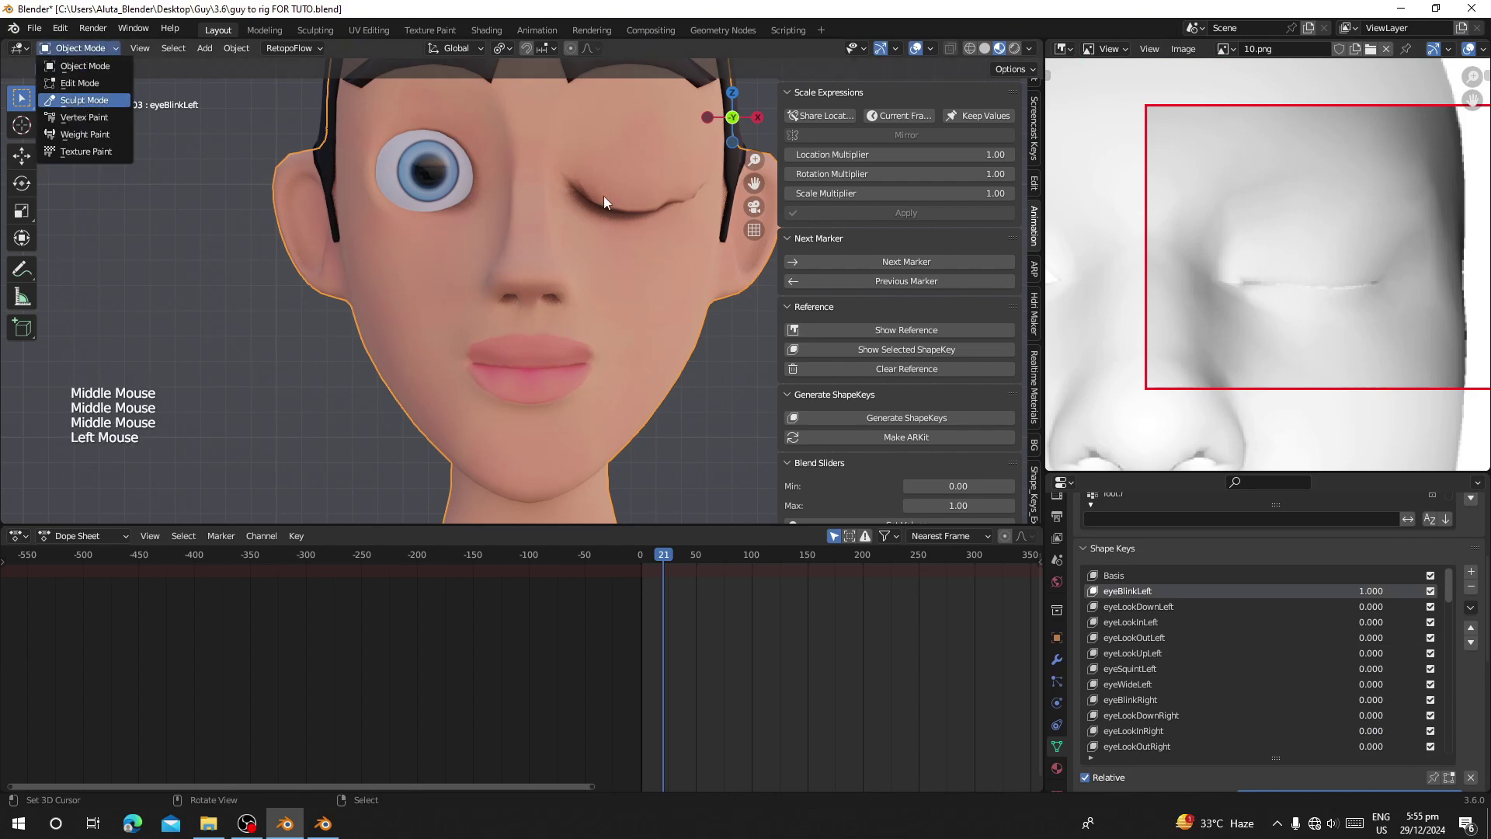
{"action": "scroll", "coordinate": [604, 196], "scroll_direction": "up", "scroll_amount": 4}
{"action": "middle_click_drag", "start_coordinate": [603, 195], "coordinate": [459, 334], "text": "shift"}
Turn off X mirror symmetry and shrink the Grab brush radius to 122 px
{"action": "left_click_drag", "start_coordinate": [812, 69], "coordinate": [812, 69]}
{"action": "left_click", "coordinate": [812, 69]}
{"action": "scroll", "coordinate": [456, 306], "scroll_direction": "down", "scroll_amount": 2}
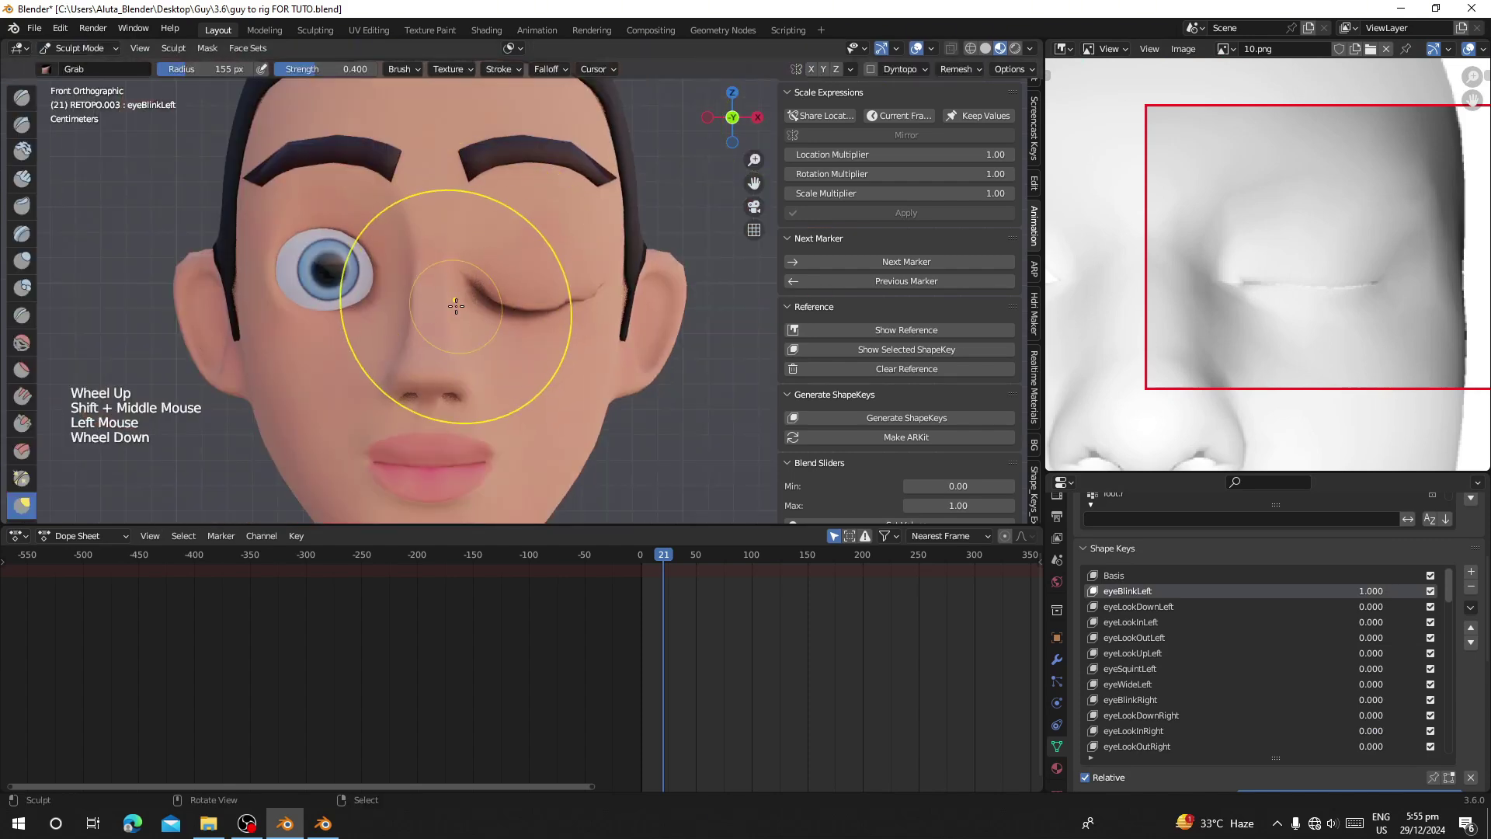
{"action": "scroll", "coordinate": [456, 306], "scroll_direction": "up", "scroll_amount": 1}
{"action": "key", "text": "d"}
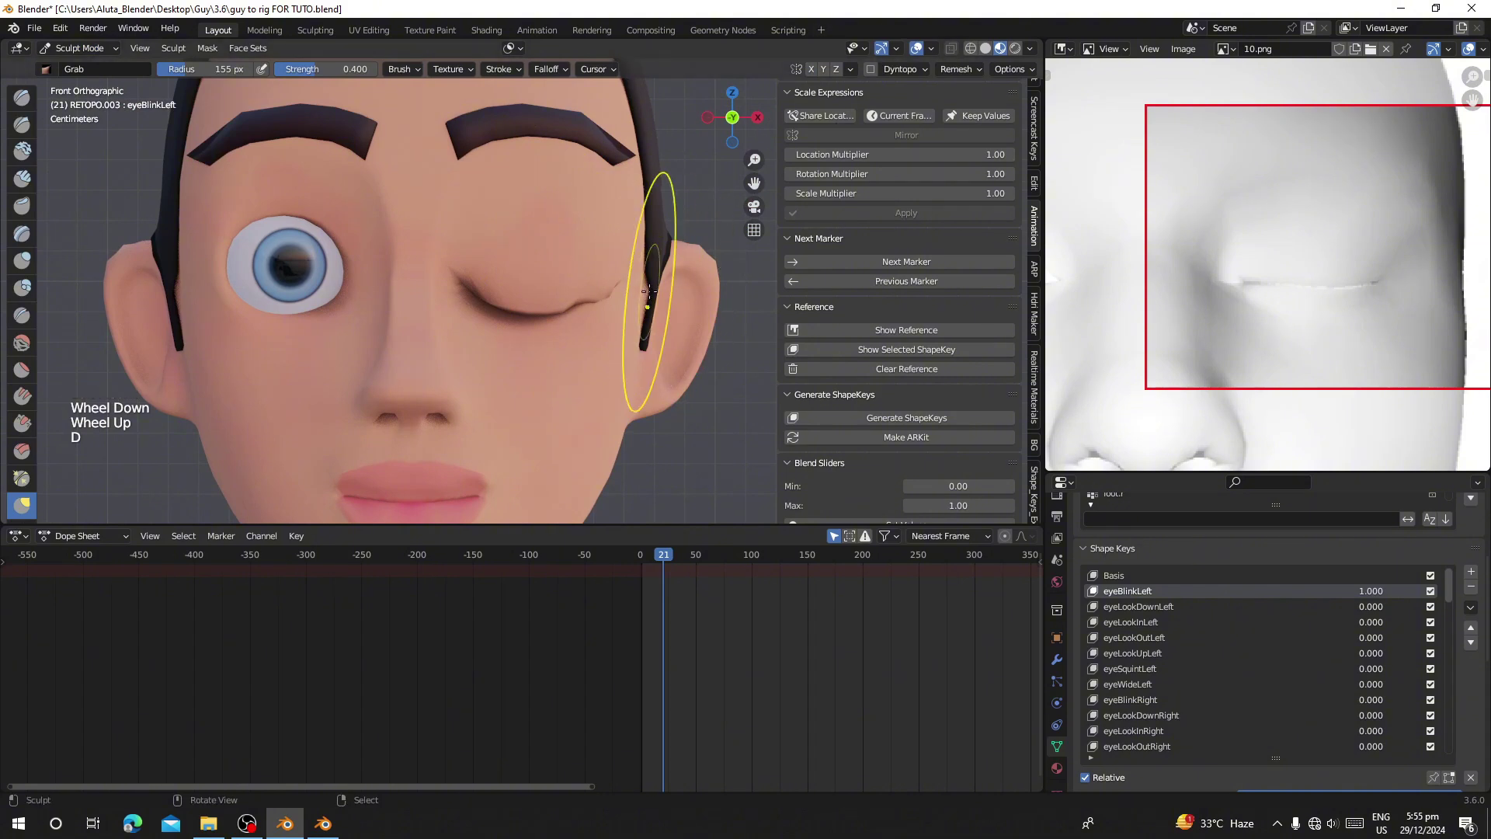
{"action": "key", "text": "f"}
{"action": "left_click", "coordinate": [614, 288]}
{"action": "scroll", "coordinate": [525, 293], "scroll_direction": "up", "scroll_amount": 3}
{"action": "key", "text": "f"}
{"action": "left_click", "coordinate": [538, 310]}
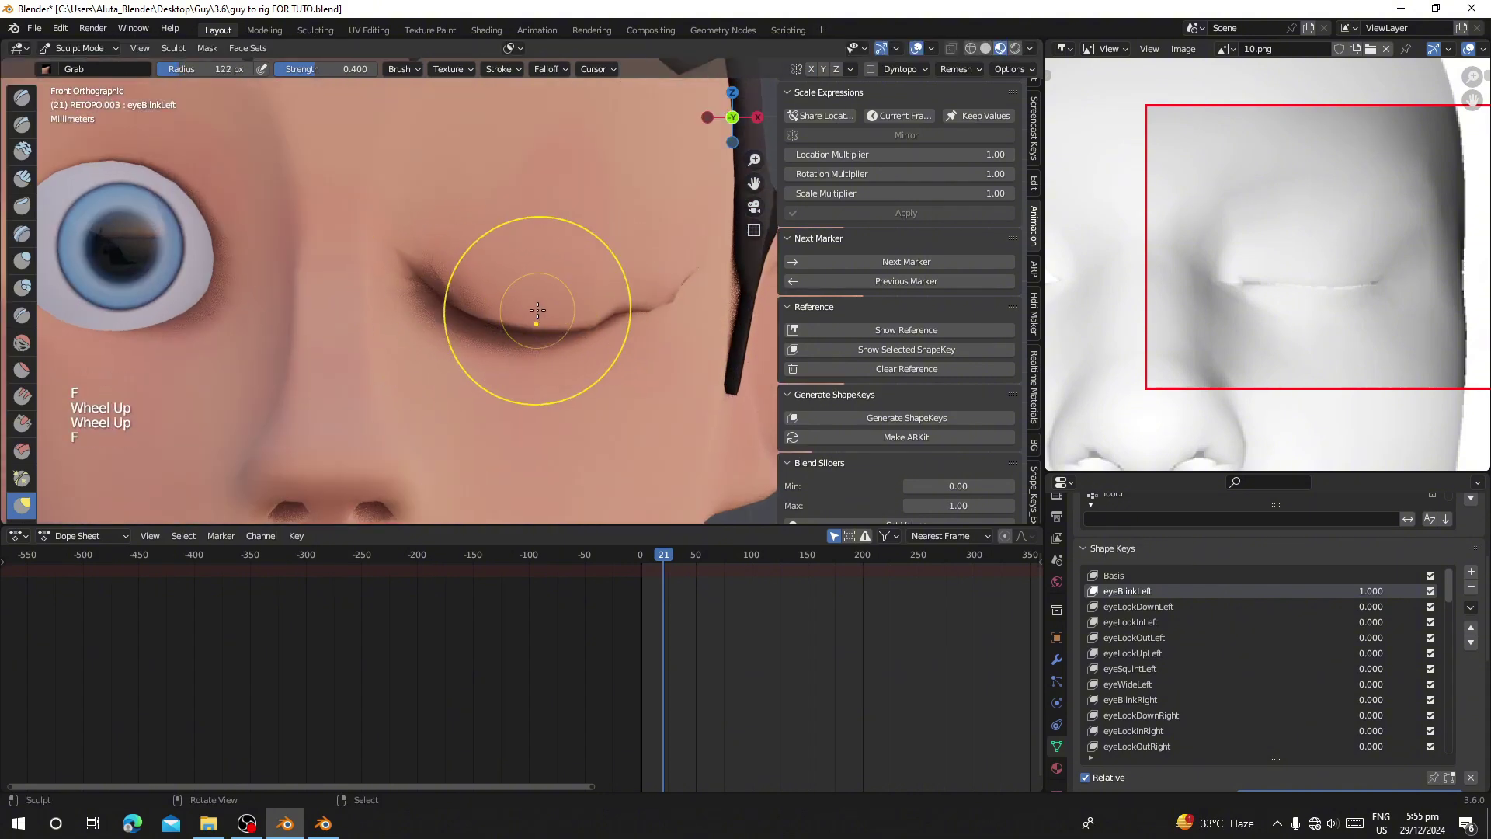
Reshape the closed eyelid's inner corner and lid line with a 78 px Grab brush
{"action": "left_click_drag", "start_coordinate": [622, 300], "coordinate": [572, 306], "text": "shift"}
{"action": "key", "text": "ctrl+z"}
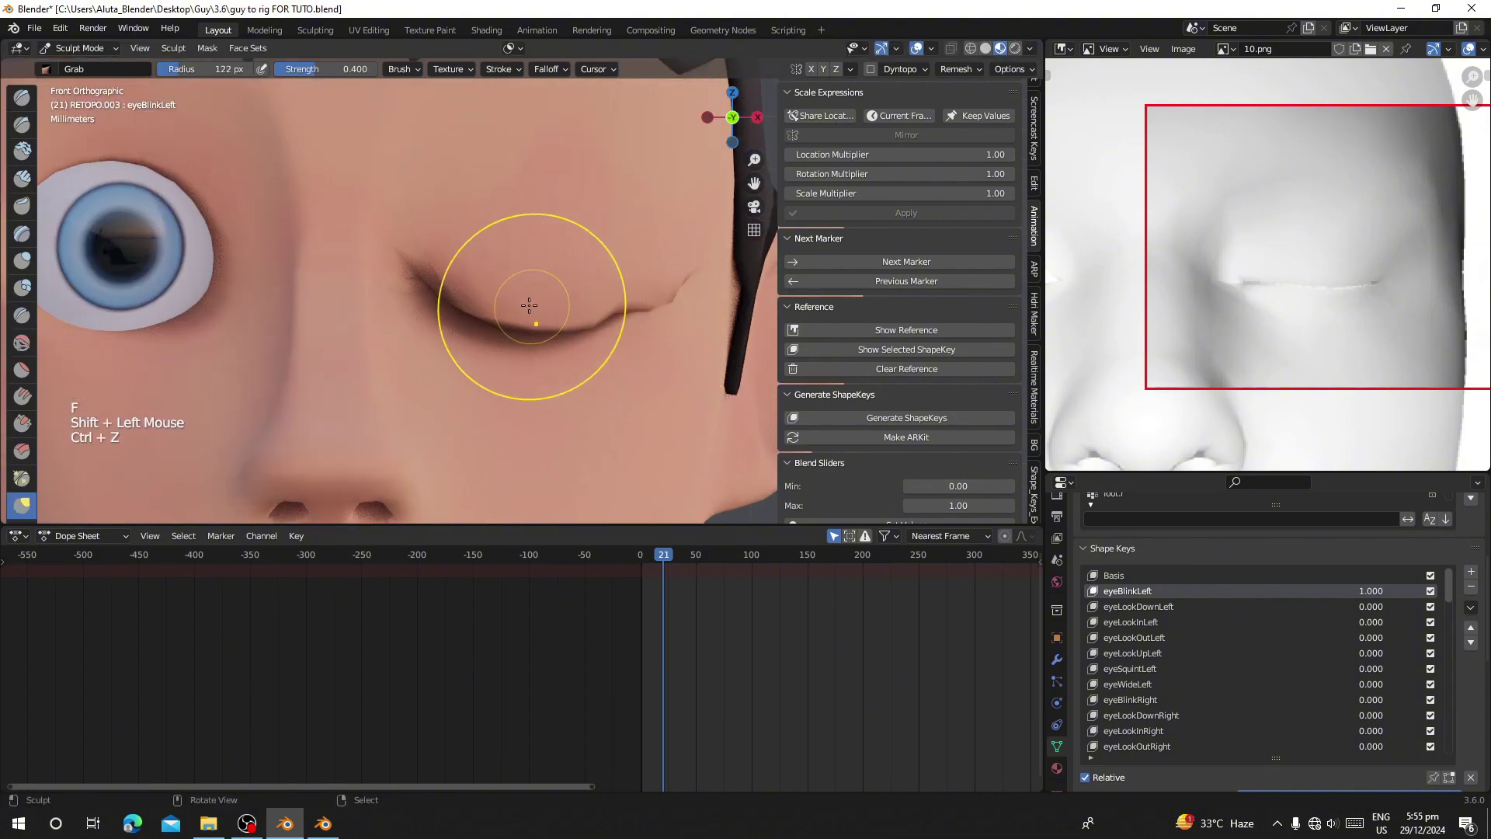
{"action": "key", "text": "f"}
{"action": "left_click", "coordinate": [459, 281]}
Refine and smooth the eyelid line using 87 px and 52 px brush radii
{"action": "key", "text": "f"}
{"action": "left_click", "coordinate": [419, 260]}
{"action": "left_click_drag", "start_coordinate": [418, 268], "coordinate": [436, 305]}
{"action": "left_click_drag", "start_coordinate": [625, 320], "coordinate": [620, 307]}
{"action": "mouse_move", "coordinate": [553, 312]}
{"action": "left_mouse_down"}
{"action": "mouse_move", "coordinate": [545, 300]}
{"action": "mouse_move", "coordinate": [497, 323]}
{"action": "left_mouse_up"}
{"action": "left_click", "coordinate": [9, 345]}
{"action": "key", "text": "g"}
{"action": "left_click_drag", "start_coordinate": [423, 301], "coordinate": [469, 309]}
{"action": "key", "text": "ctrl+z"}
{"action": "key", "text": "f"}
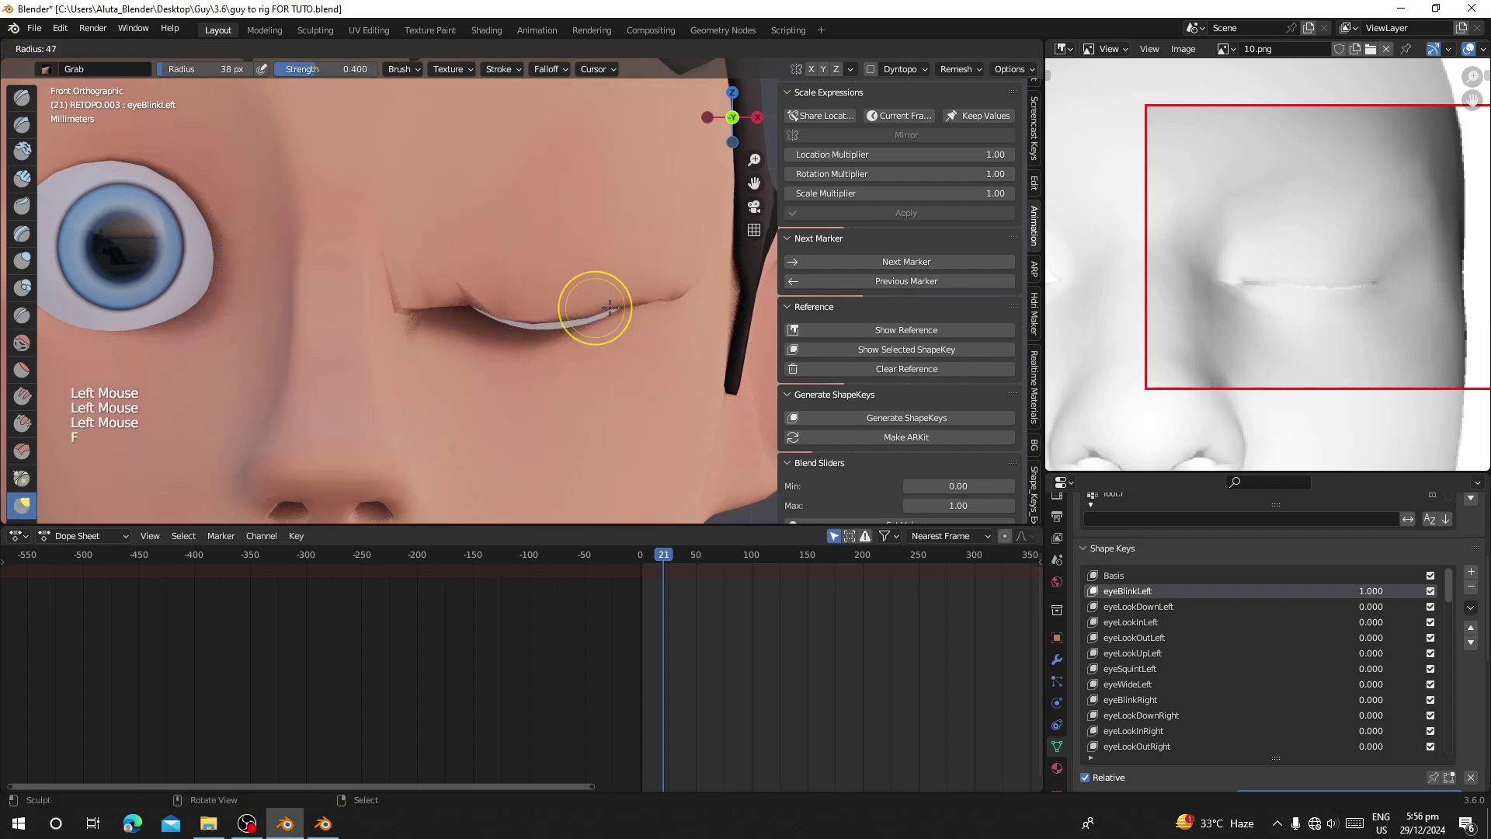
{"action": "left_click", "coordinate": [600, 306]}
{"action": "left_click_drag", "start_coordinate": [614, 311], "coordinate": [660, 304], "text": "shift"}
{"action": "left_click_drag", "start_coordinate": [557, 309], "coordinate": [554, 322]}
{"action": "key", "text": "f"}
{"action": "left_click", "coordinate": [497, 333]}
{"action": "left_click_drag", "start_coordinate": [458, 334], "coordinate": [482, 330], "text": "shift"}
{"action": "left_click_drag", "start_coordinate": [584, 317], "coordinate": [596, 326]}
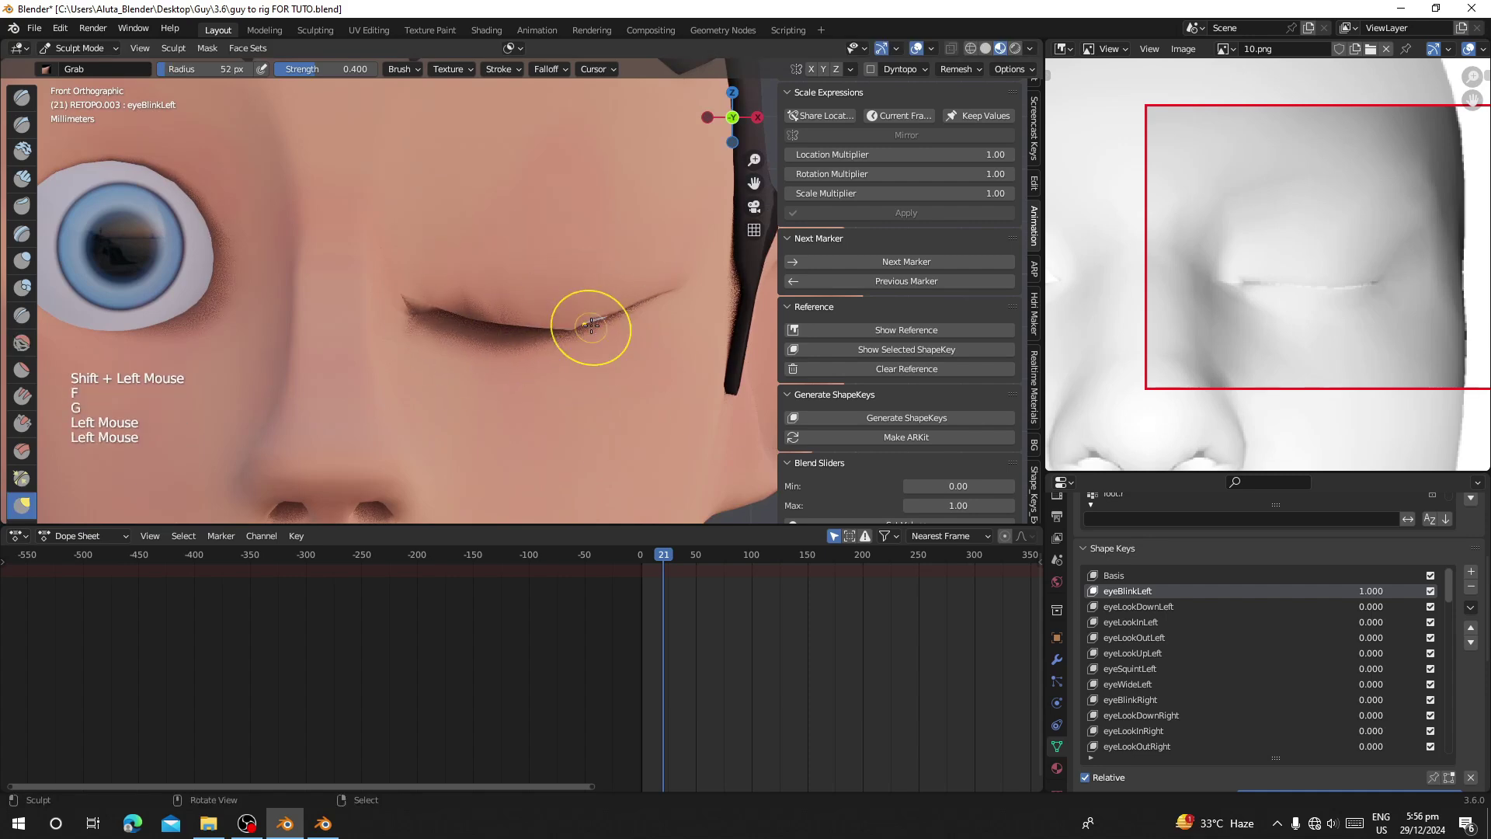
Check the eyelid in front view and test eyeBlinkLeft closing and opening
{"action": "scroll", "coordinate": [543, 326], "scroll_direction": "down", "scroll_amount": 6}
{"action": "middle_click_drag", "start_coordinate": [591, 326], "coordinate": [539, 328]}
{"action": "key", "text": "KP_1"}
{"action": "scroll", "coordinate": [1274, 699], "scroll_direction": "down", "scroll_amount": 3}
{"action": "mouse_move", "coordinate": [1444, 736]}
{"action": "left_mouse_down"}
{"action": "mouse_move", "coordinate": [1243, 735]}
{"action": "mouse_move", "coordinate": [1460, 736]}
{"action": "left_mouse_up"}
Set Simplify Max Subdivision to 0 and slide eyeBlinkLeft back to open
{"action": "left_click", "coordinate": [1057, 659]}
{"action": "left_click", "coordinate": [1057, 537]}
{"action": "left_click", "coordinate": [1458, 722]}
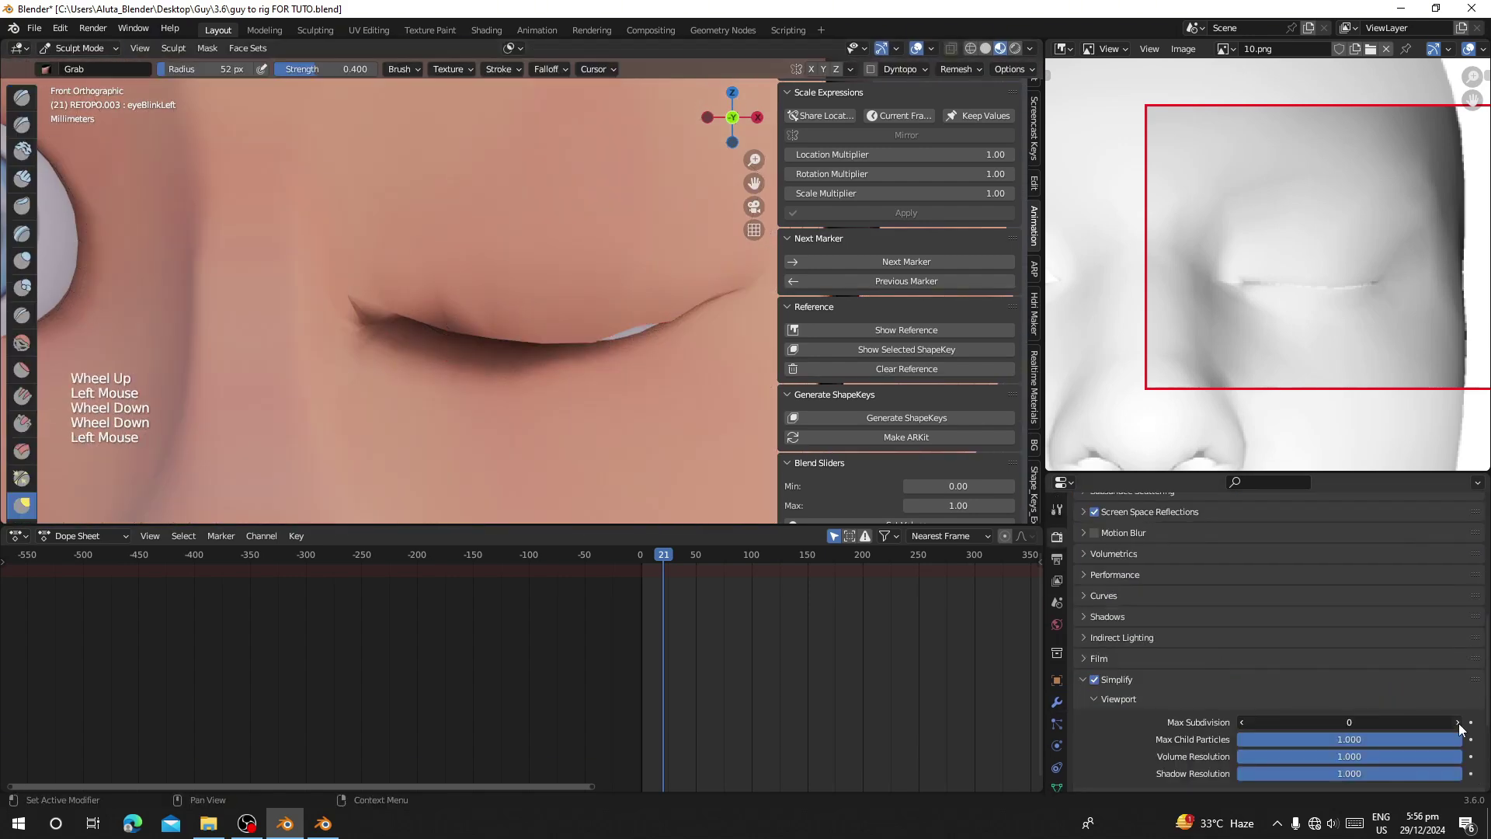
{"action": "left_click", "coordinate": [1243, 723]}
{"action": "scroll", "coordinate": [529, 299], "scroll_direction": "up", "scroll_amount": 4}
{"action": "scroll", "coordinate": [528, 299], "scroll_direction": "down", "scroll_amount": 3}
{"action": "left_click", "coordinate": [1057, 787]}
{"action": "left_click_drag", "start_coordinate": [1445, 672], "coordinate": [1243, 672]}
{"action": "scroll", "coordinate": [1182, 588], "scroll_direction": "down", "scroll_amount": 2}
Close the right eye by setting eyeBlinkRight to 1
{"action": "scroll", "coordinate": [1180, 588], "scroll_direction": "up", "scroll_amount": 2}
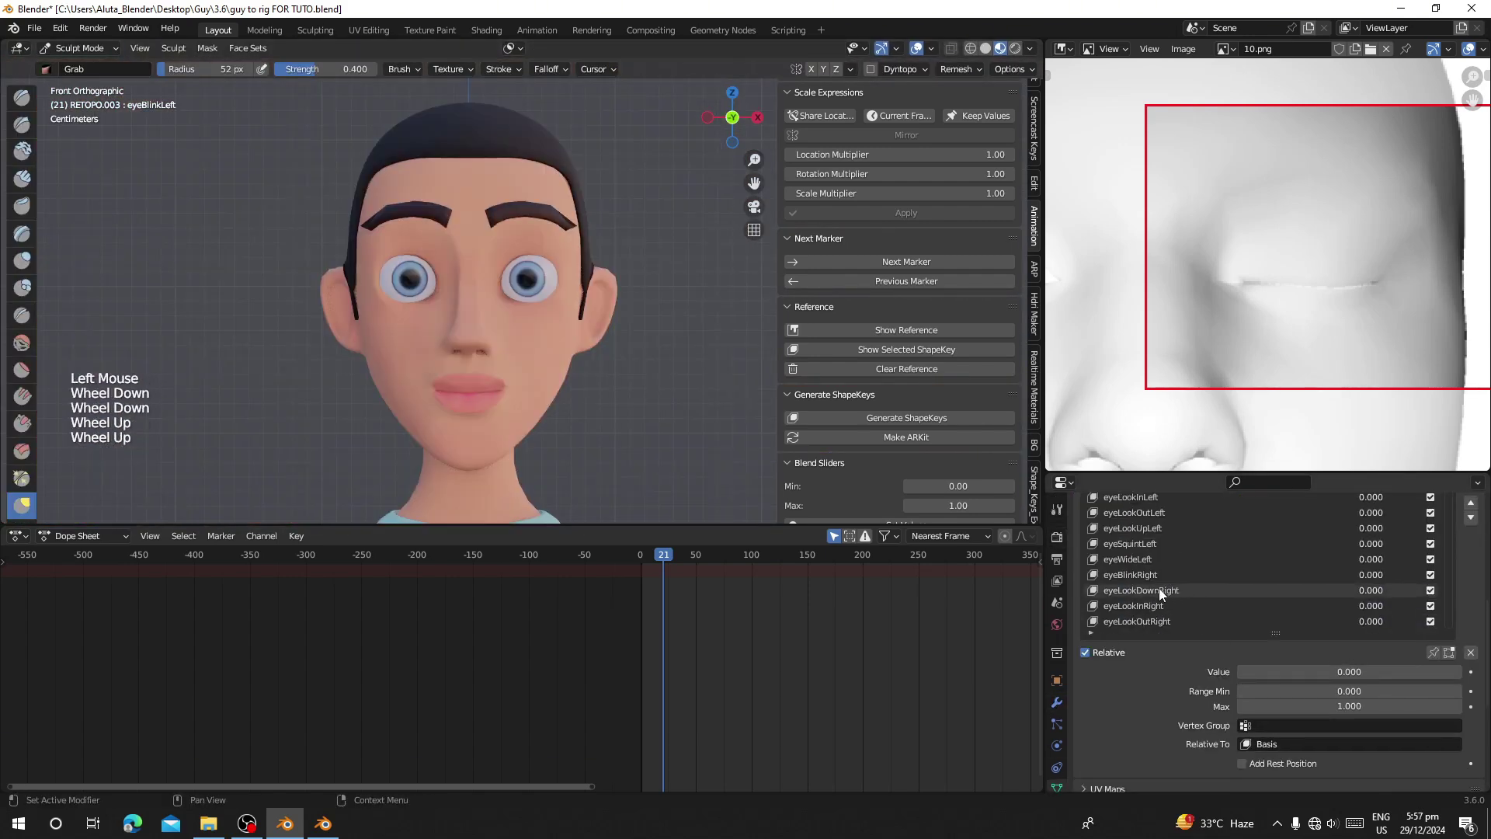
{"action": "left_click", "coordinate": [1144, 575]}
{"action": "left_click_drag", "start_coordinate": [1258, 664], "coordinate": [1460, 672]}
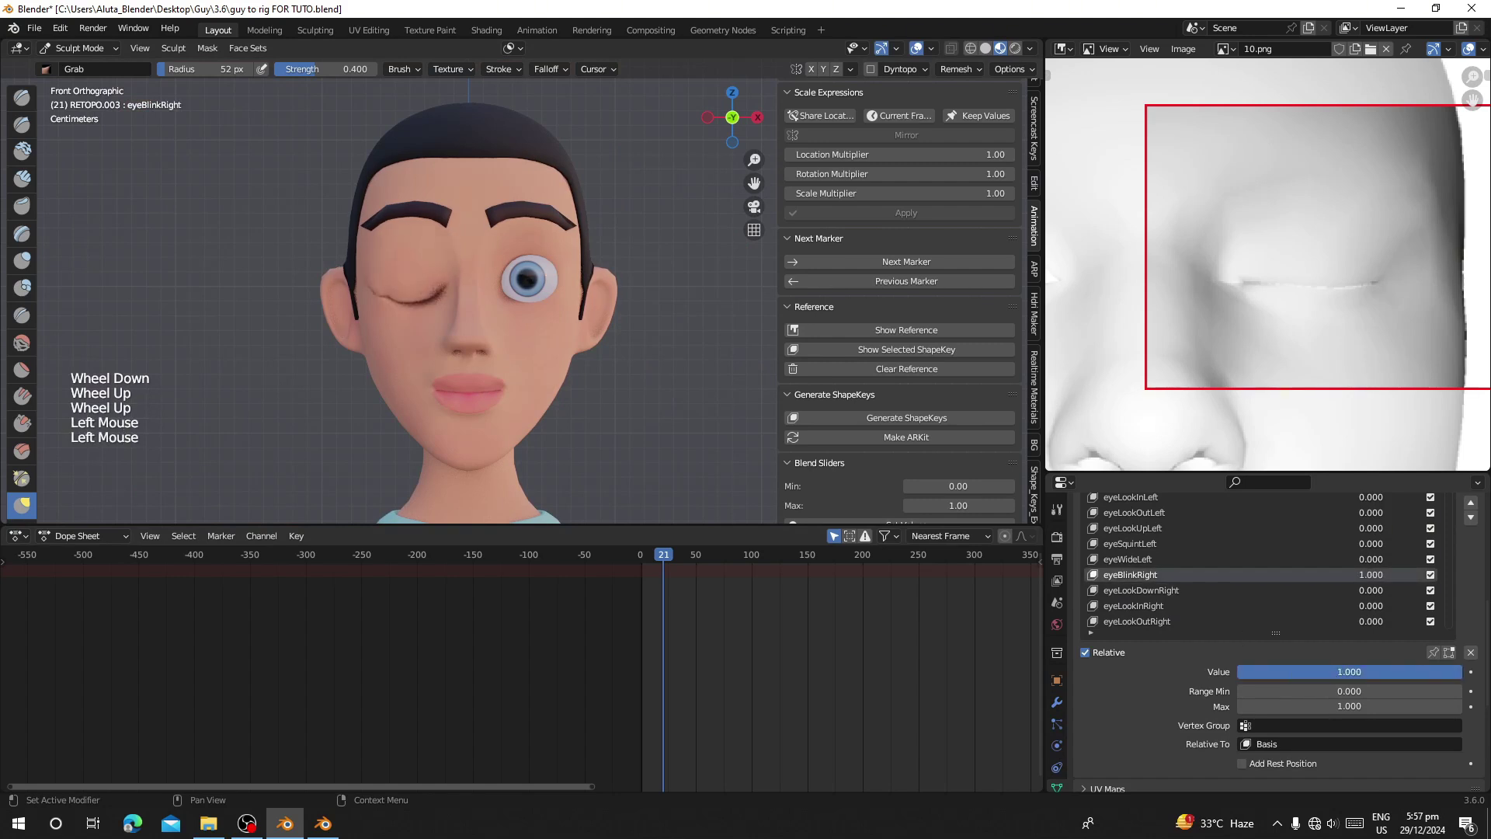
{"action": "scroll", "coordinate": [483, 266], "scroll_direction": "up", "scroll_amount": 2}
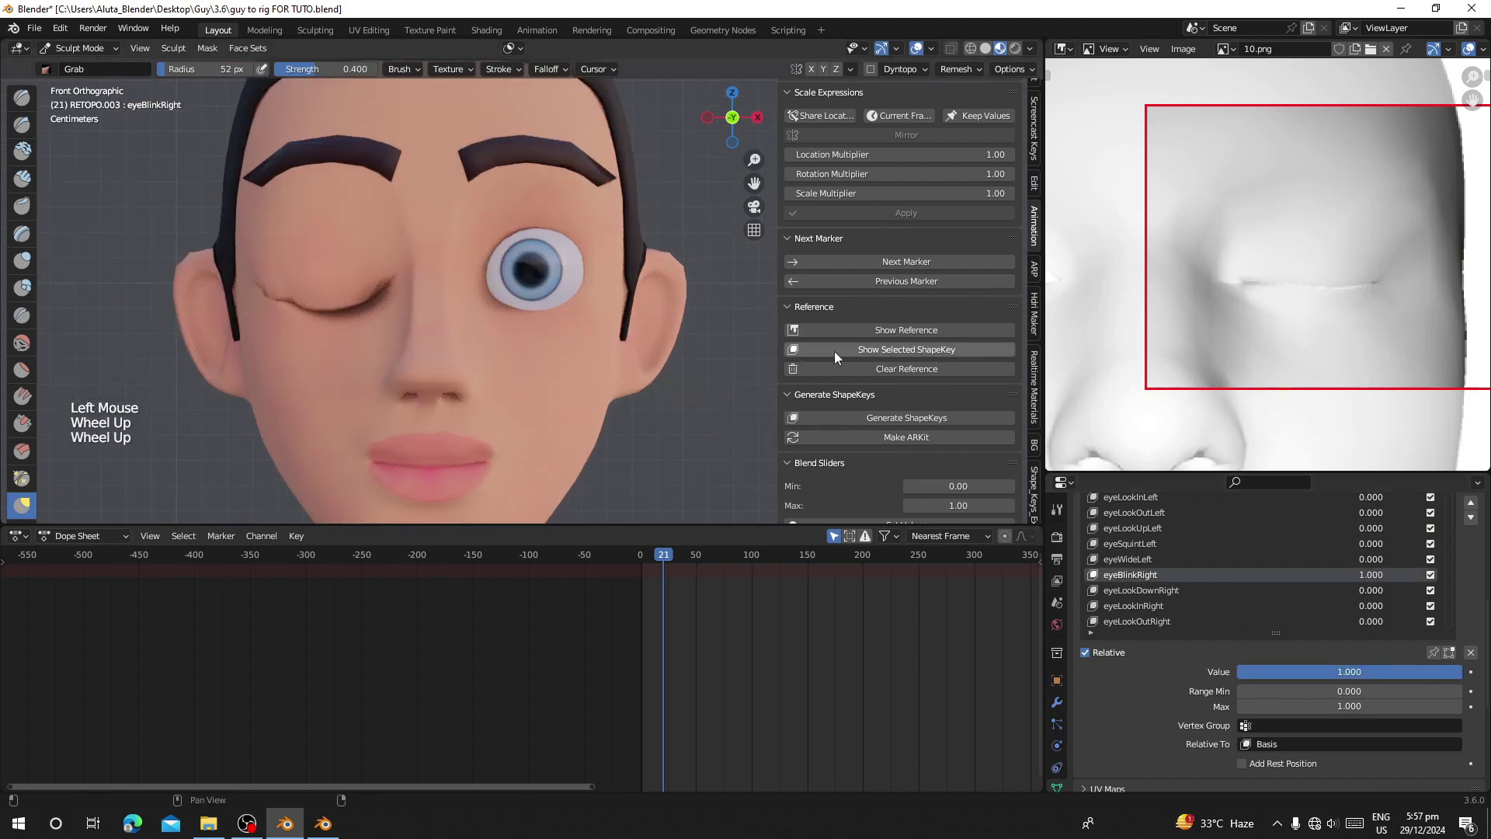
Show the eyeBlinkRight reference and smooth the closed right eyelid to match it
{"action": "left_click", "coordinate": [915, 348]}
{"action": "scroll", "coordinate": [1302, 286], "scroll_direction": "down", "scroll_amount": 1}
{"action": "middle_click_drag", "start_coordinate": [1259, 278], "coordinate": [1303, 248]}
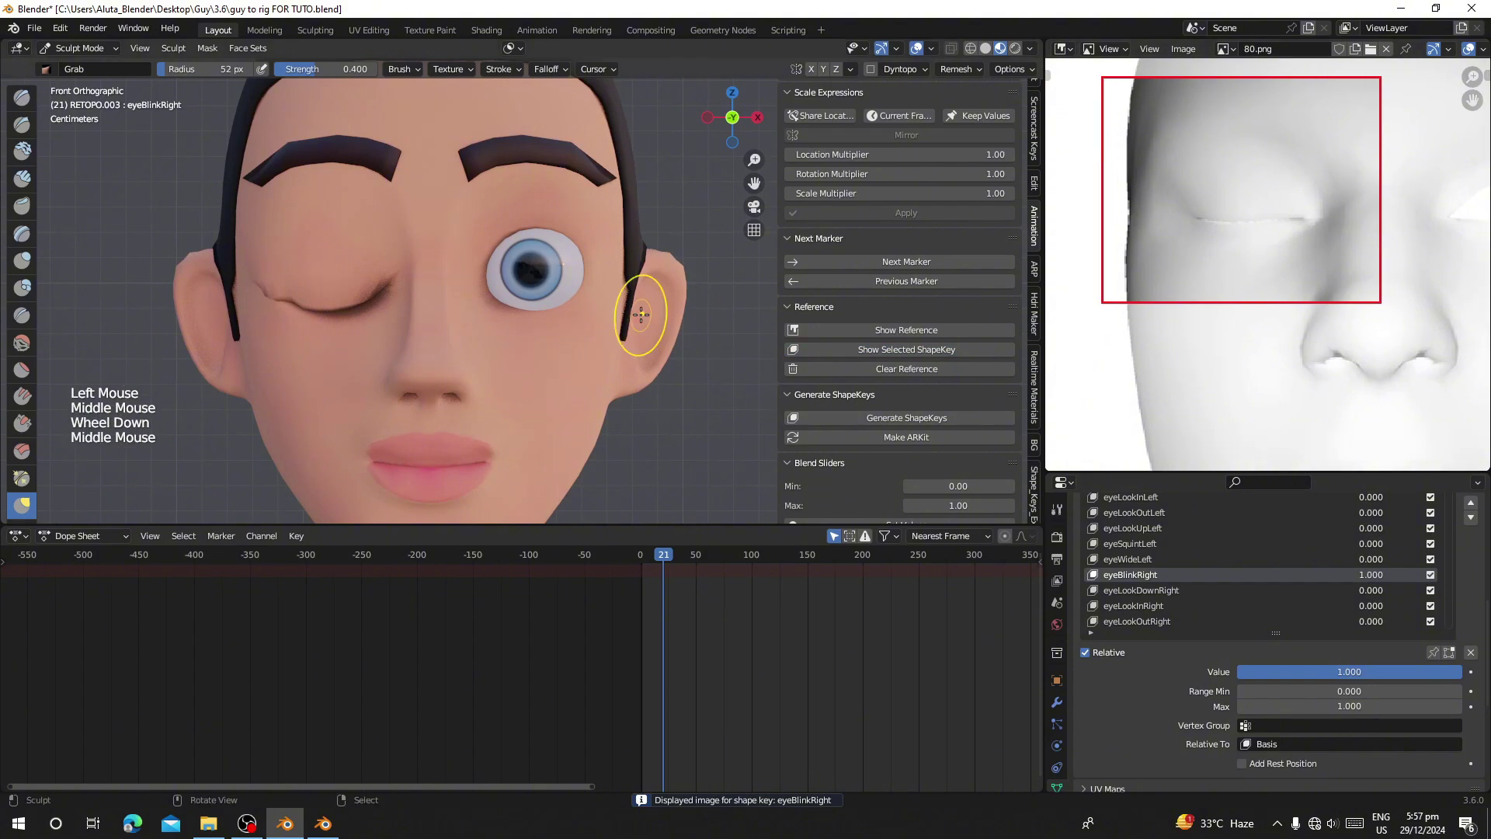
{"action": "scroll", "coordinate": [641, 314], "scroll_direction": "down", "scroll_amount": 3}
{"action": "scroll", "coordinate": [1229, 213], "scroll_direction": "down", "scroll_amount": 1}
{"action": "scroll", "coordinate": [506, 293], "scroll_direction": "up", "scroll_amount": 2}
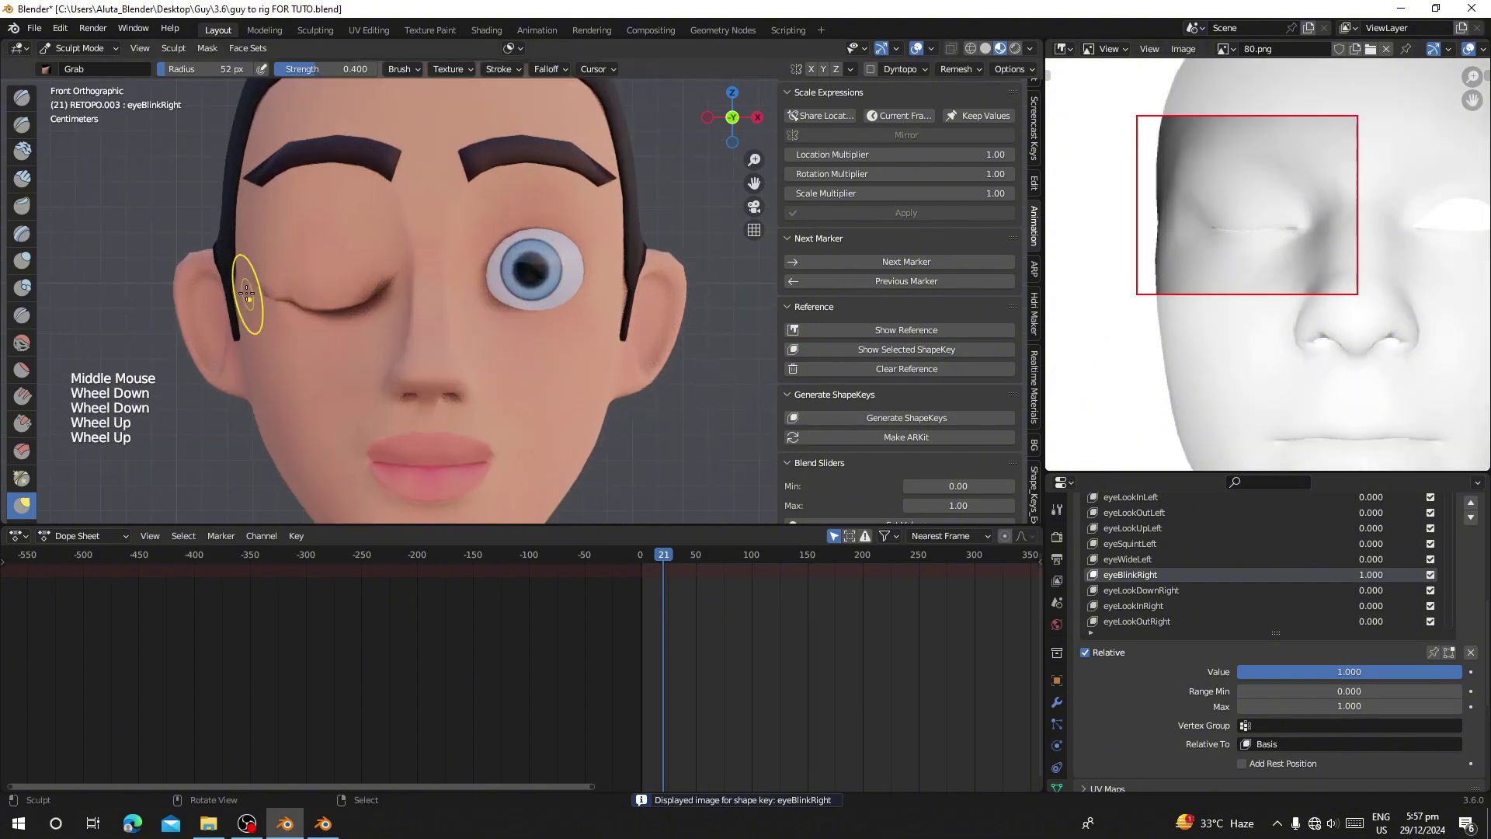
{"action": "mouse_move", "coordinate": [276, 294]}
{"action": "left_mouse_down", "text": "shift"}
{"action": "mouse_move", "coordinate": [264, 295]}
{"action": "mouse_move", "coordinate": [277, 283]}
{"action": "left_mouse_up", "text": "shift"}
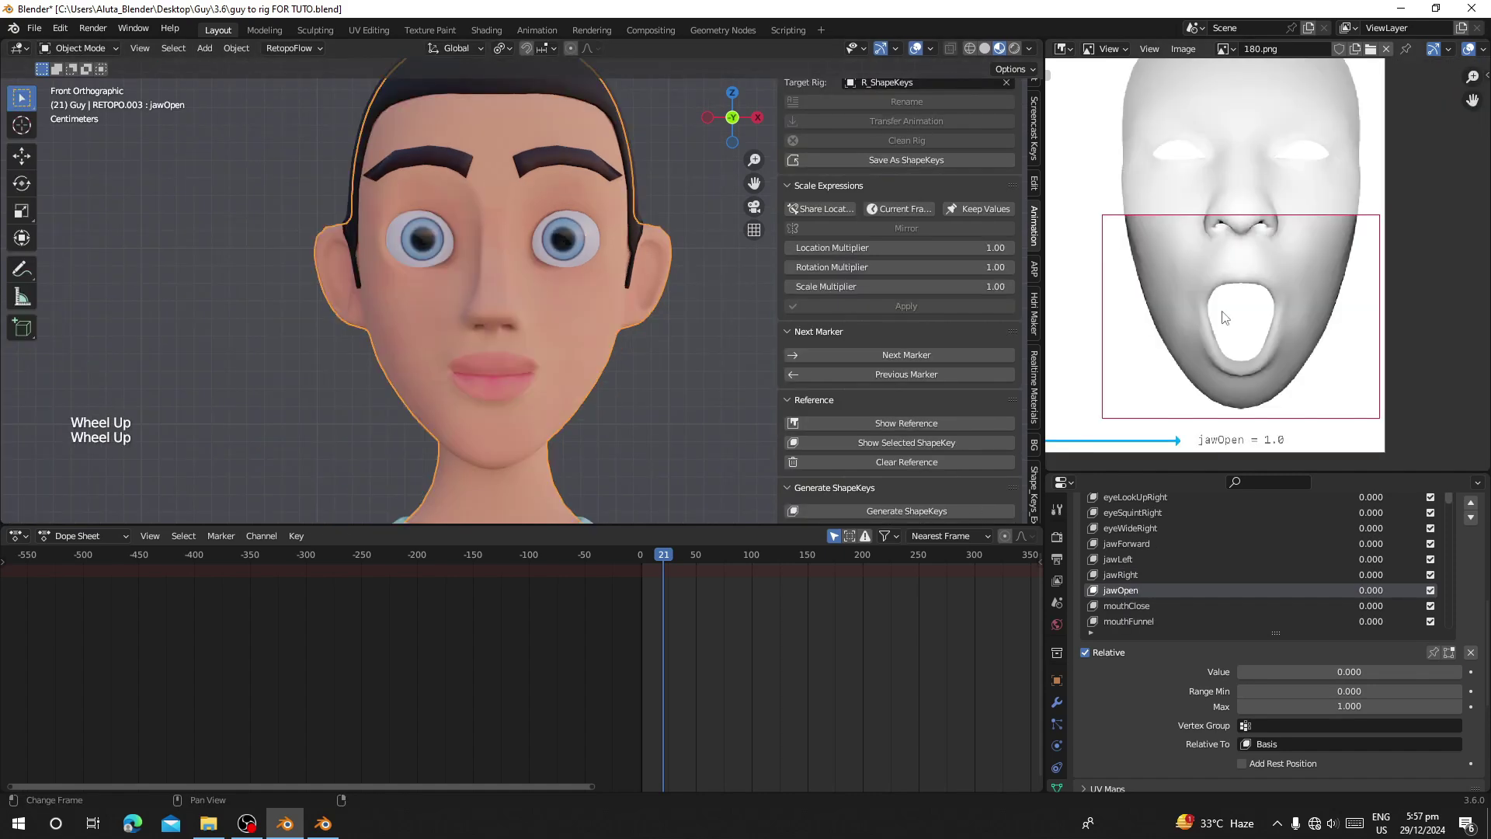
{"action": "scroll", "coordinate": [901, 311], "scroll_direction": "down", "scroll_amount": 2}
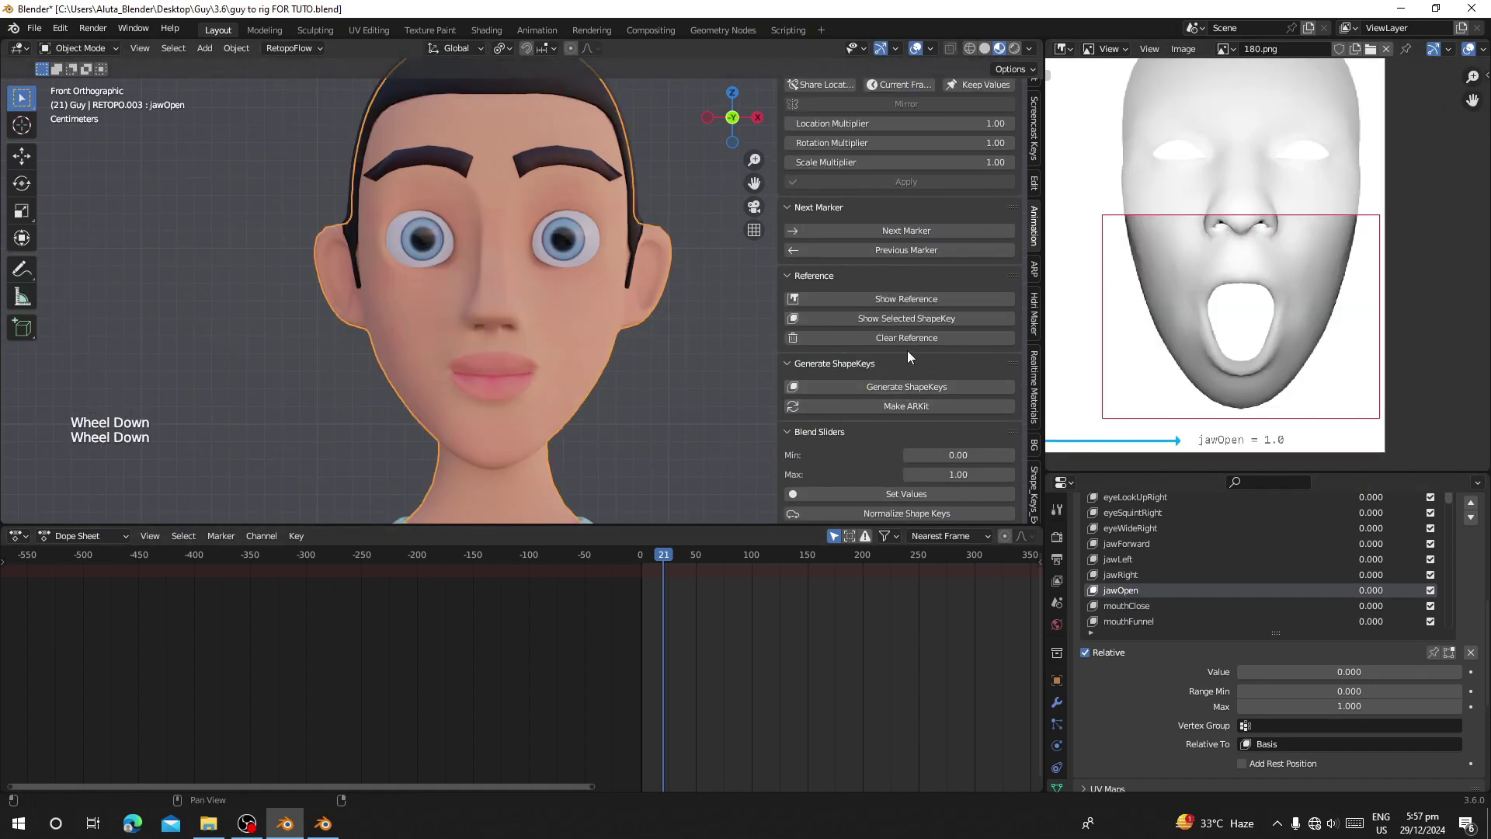
Clear the reference image and turn the image panel into the Outliner
{"action": "left_click", "coordinate": [908, 340]}
{"action": "left_click", "coordinate": [1062, 48]}
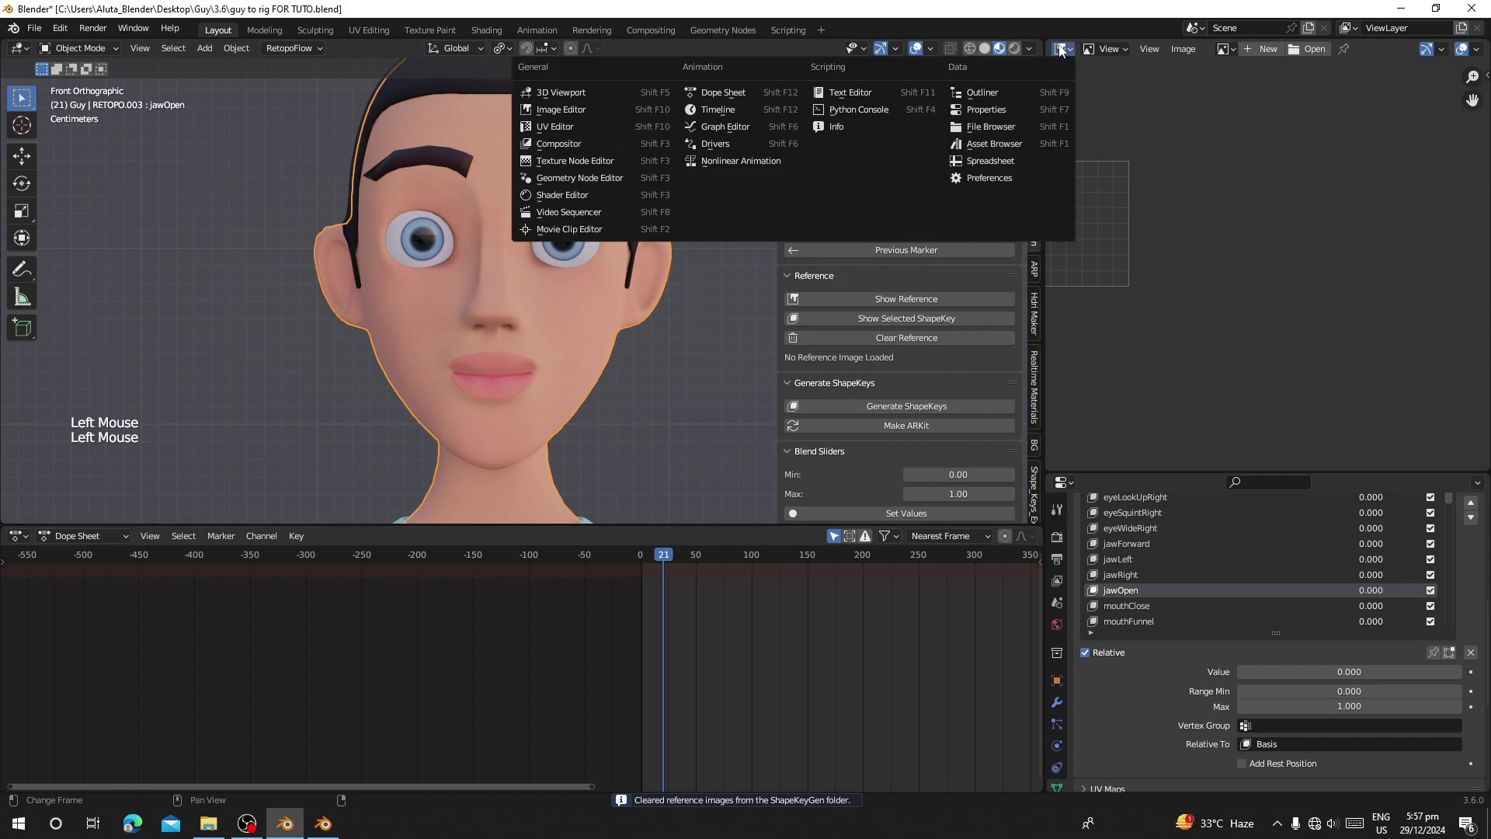
{"action": "left_click", "coordinate": [982, 93]}
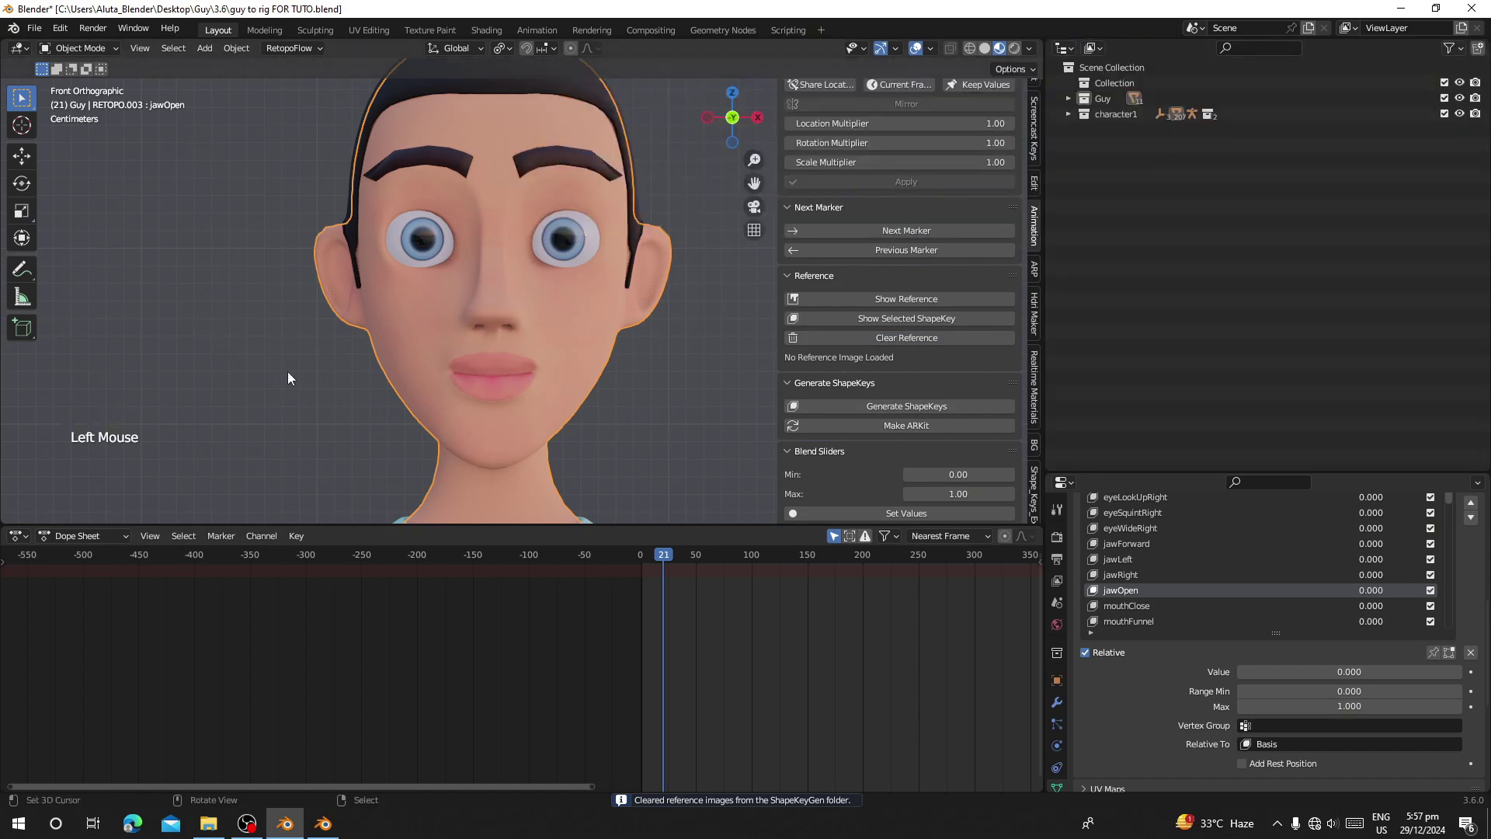
Unhide the face rig controls and put the rig into Pose Mode
{"action": "key", "text": "alt+h"}
{"action": "right_click", "coordinate": [541, 312]}
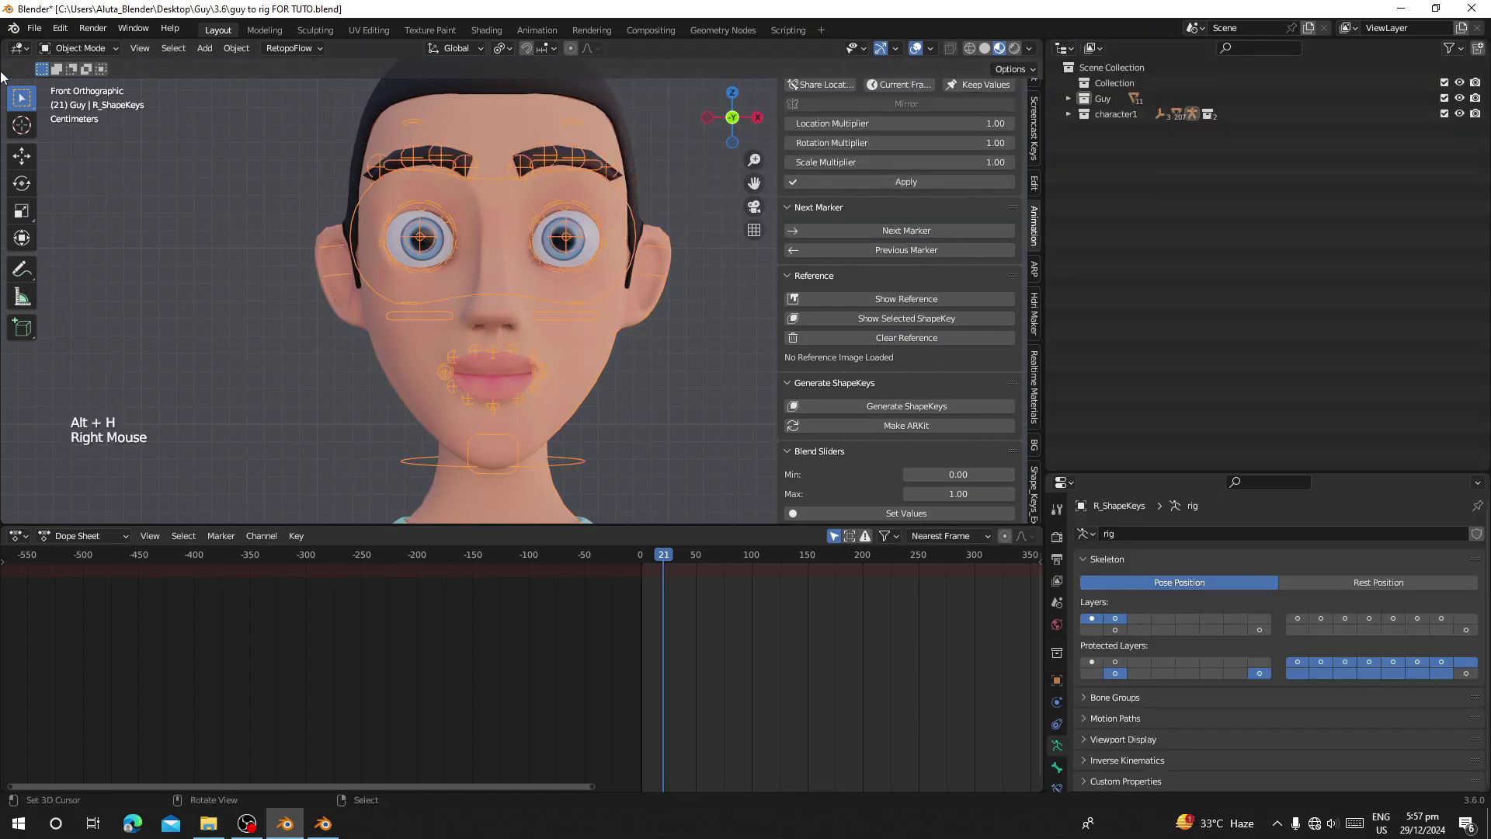
{"action": "left_click", "coordinate": [78, 48]}
{"action": "left_click", "coordinate": [82, 93]}
Move the jaw control, then inspect the character's sandals from a low side view
{"action": "right_click", "coordinate": [503, 439]}
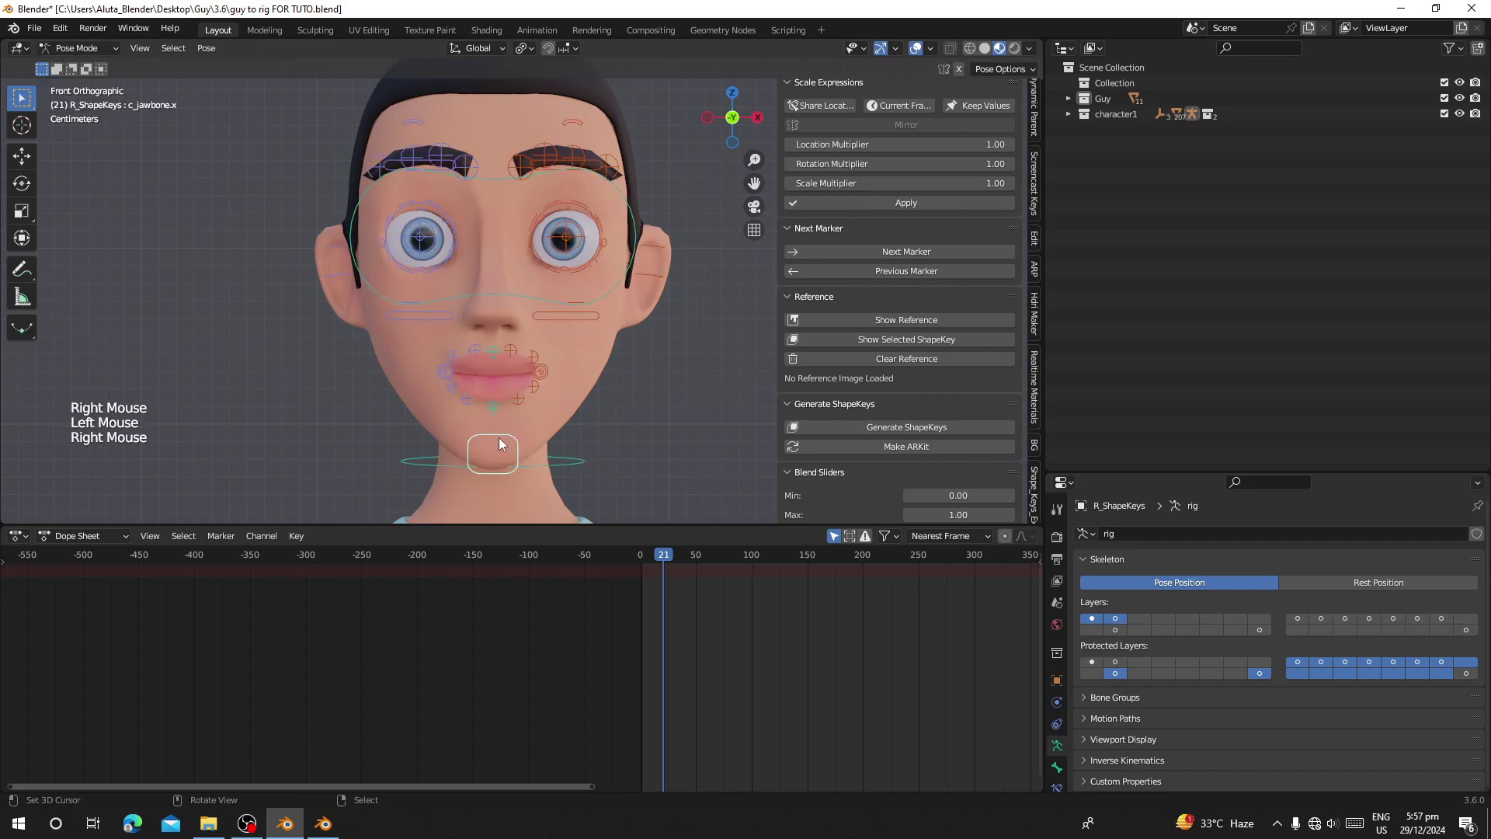
{"action": "key", "text": "g"}
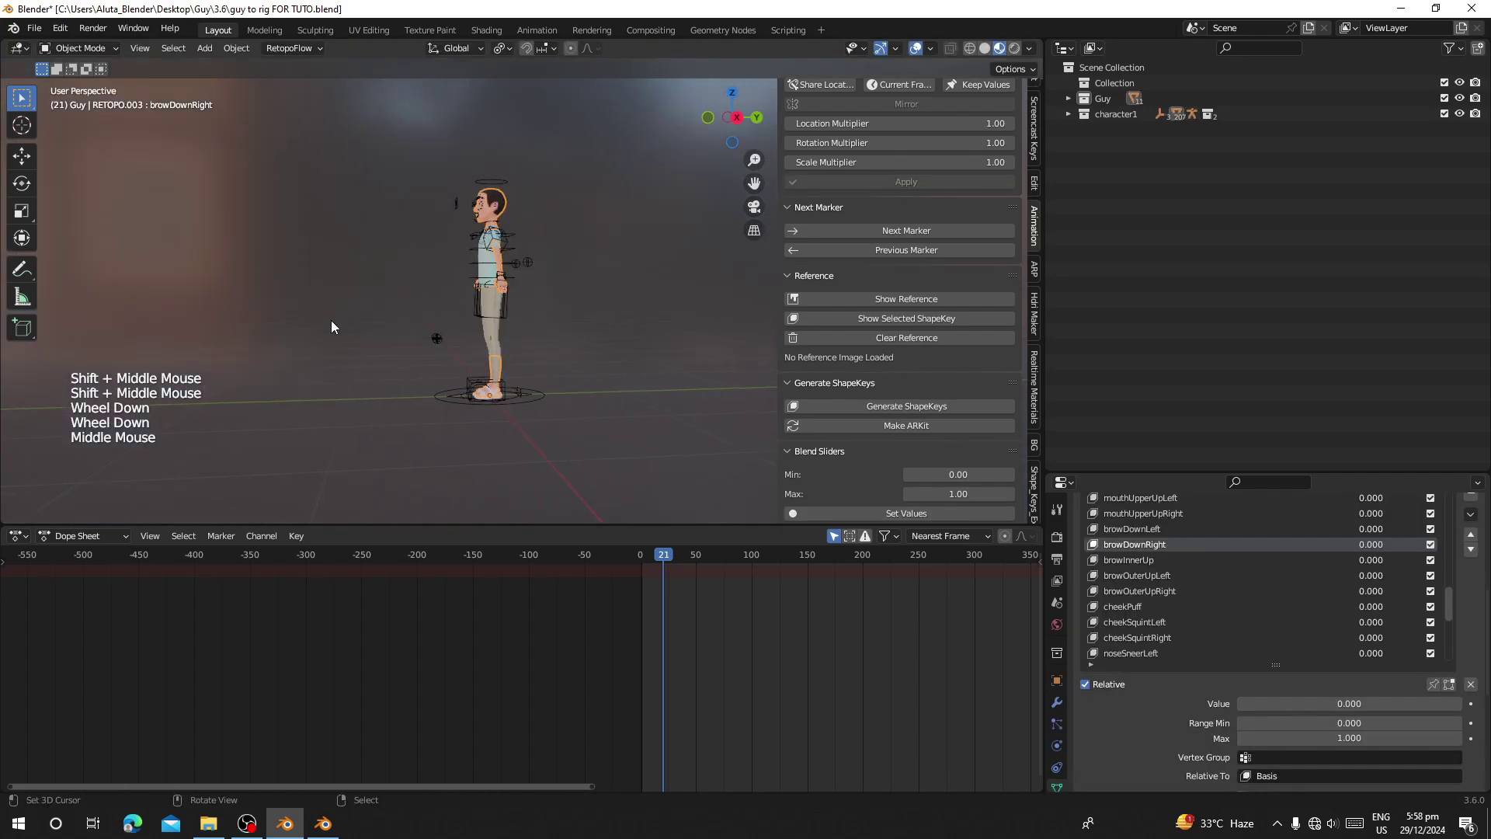
{"action": "scroll", "coordinate": [334, 330], "scroll_direction": "up", "scroll_amount": 2}
{"action": "middle_click_drag", "start_coordinate": [342, 380], "coordinate": [443, 394], "text": "shift"}
{"action": "scroll", "coordinate": [578, 184], "scroll_direction": "up", "scroll_amount": 3}
{"action": "scroll", "coordinate": [458, 365], "scroll_direction": "down", "scroll_amount": 2}
{"action": "middle_click_drag", "start_coordinate": [489, 327], "coordinate": [536, 419], "text": "shift"}
{"action": "scroll", "coordinate": [567, 358], "scroll_direction": "up", "scroll_amount": 2}
{"action": "middle_click_drag", "start_coordinate": [594, 315], "coordinate": [670, 268]}
{"action": "middle_click_drag", "start_coordinate": [670, 268], "coordinate": [545, 334], "text": "shift"}
{"action": "middle_click_drag", "start_coordinate": [545, 334], "coordinate": [407, 337]}
Frame the whole character from the front, then bring up the finished Guy Rigged For Blender file
{"action": "scroll", "coordinate": [637, 299], "scroll_direction": "up", "scroll_amount": 1}
{"action": "scroll", "coordinate": [407, 337], "scroll_direction": "down", "scroll_amount": 1}
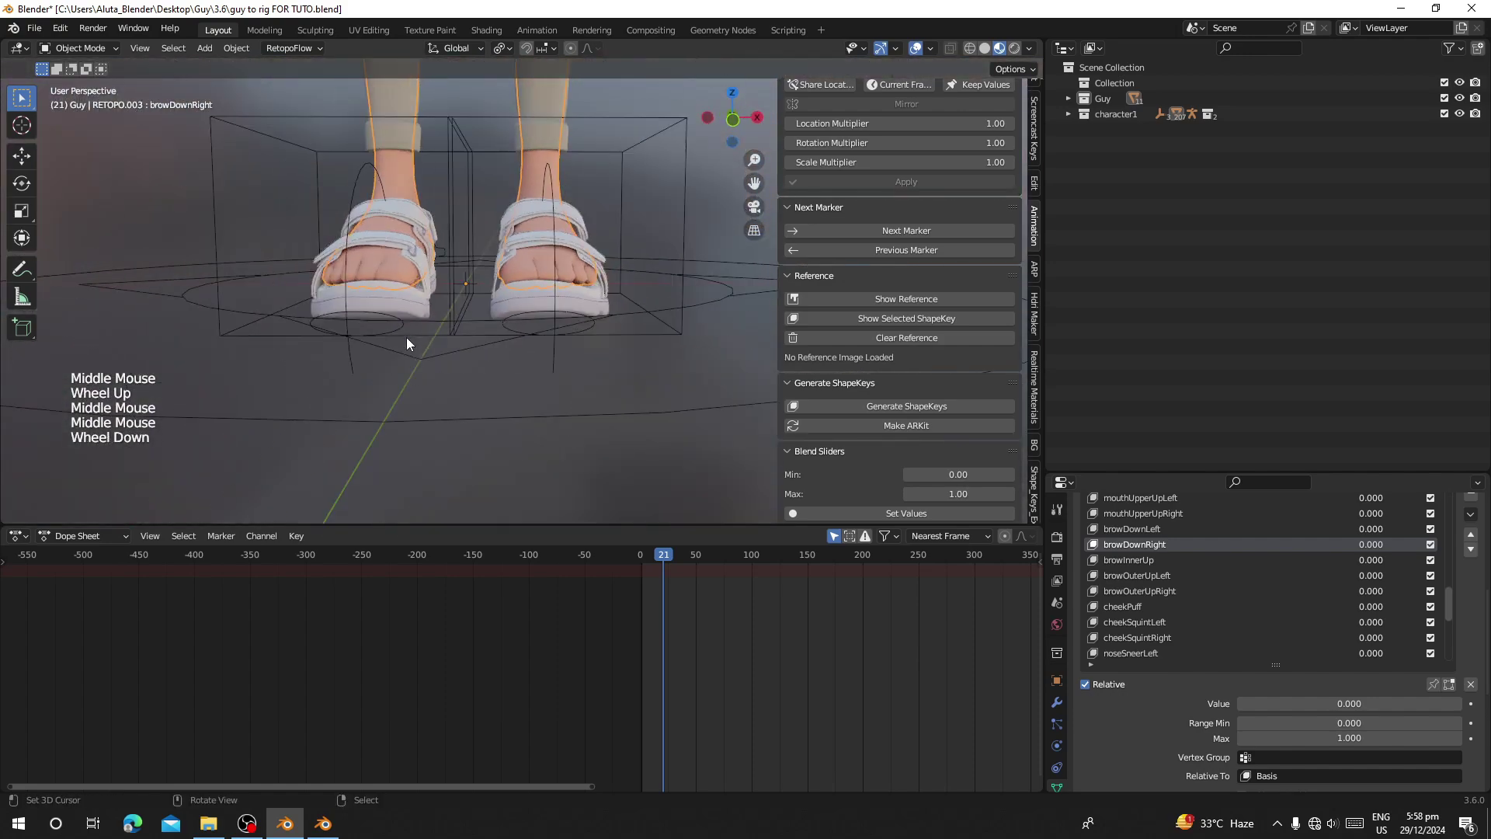
{"action": "scroll", "coordinate": [407, 339], "scroll_direction": "down", "scroll_amount": 2}
{"action": "middle_click_drag", "start_coordinate": [472, 284], "coordinate": [513, 362]}
{"action": "middle_click_drag", "start_coordinate": [512, 362], "coordinate": [545, 454], "text": "shift"}
{"action": "scroll", "coordinate": [542, 422], "scroll_direction": "down", "scroll_amount": 1}
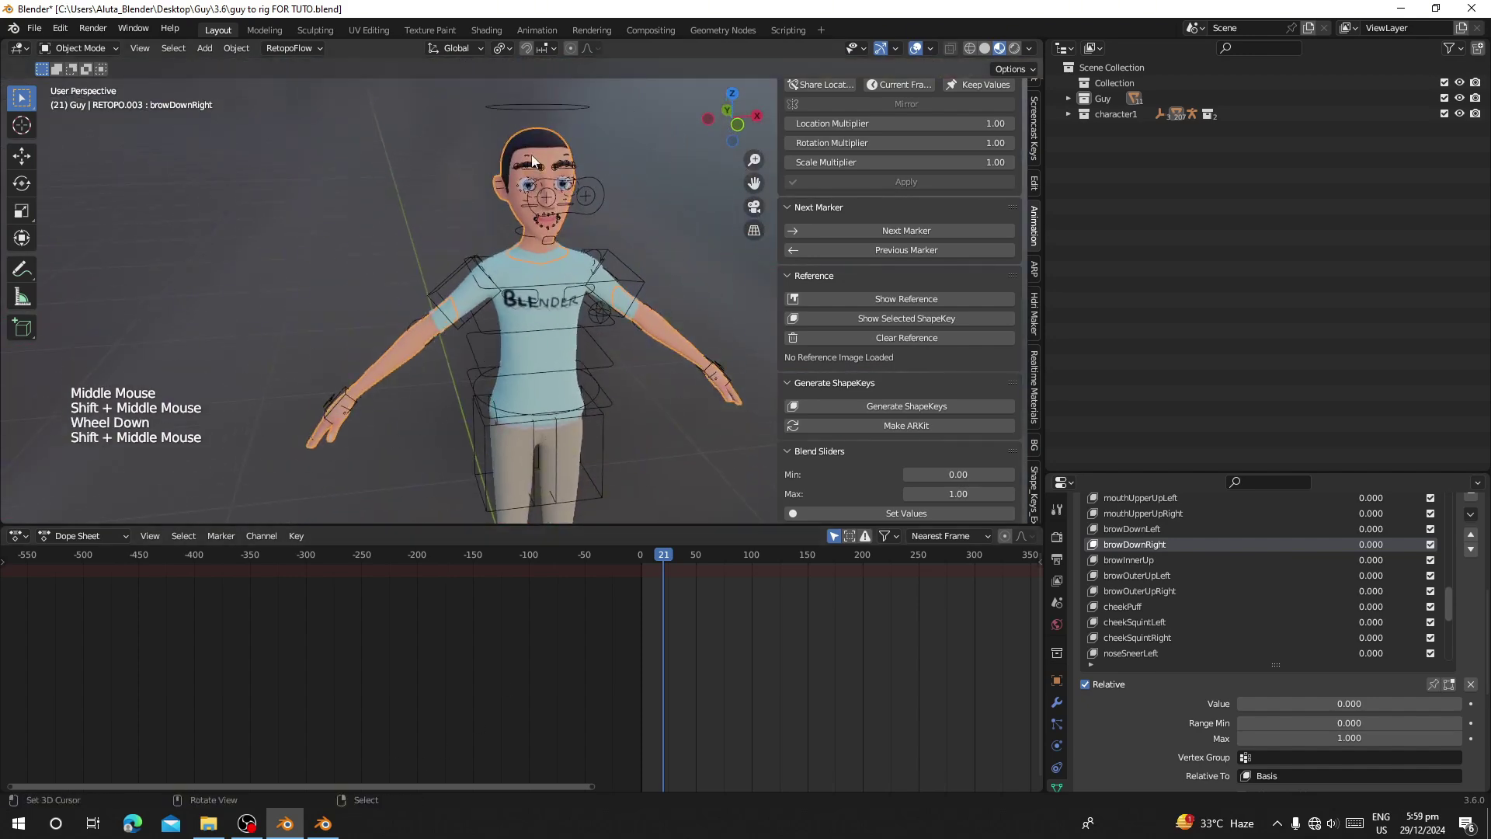
{"action": "middle_click_drag", "start_coordinate": [533, 161], "coordinate": [559, 179]}
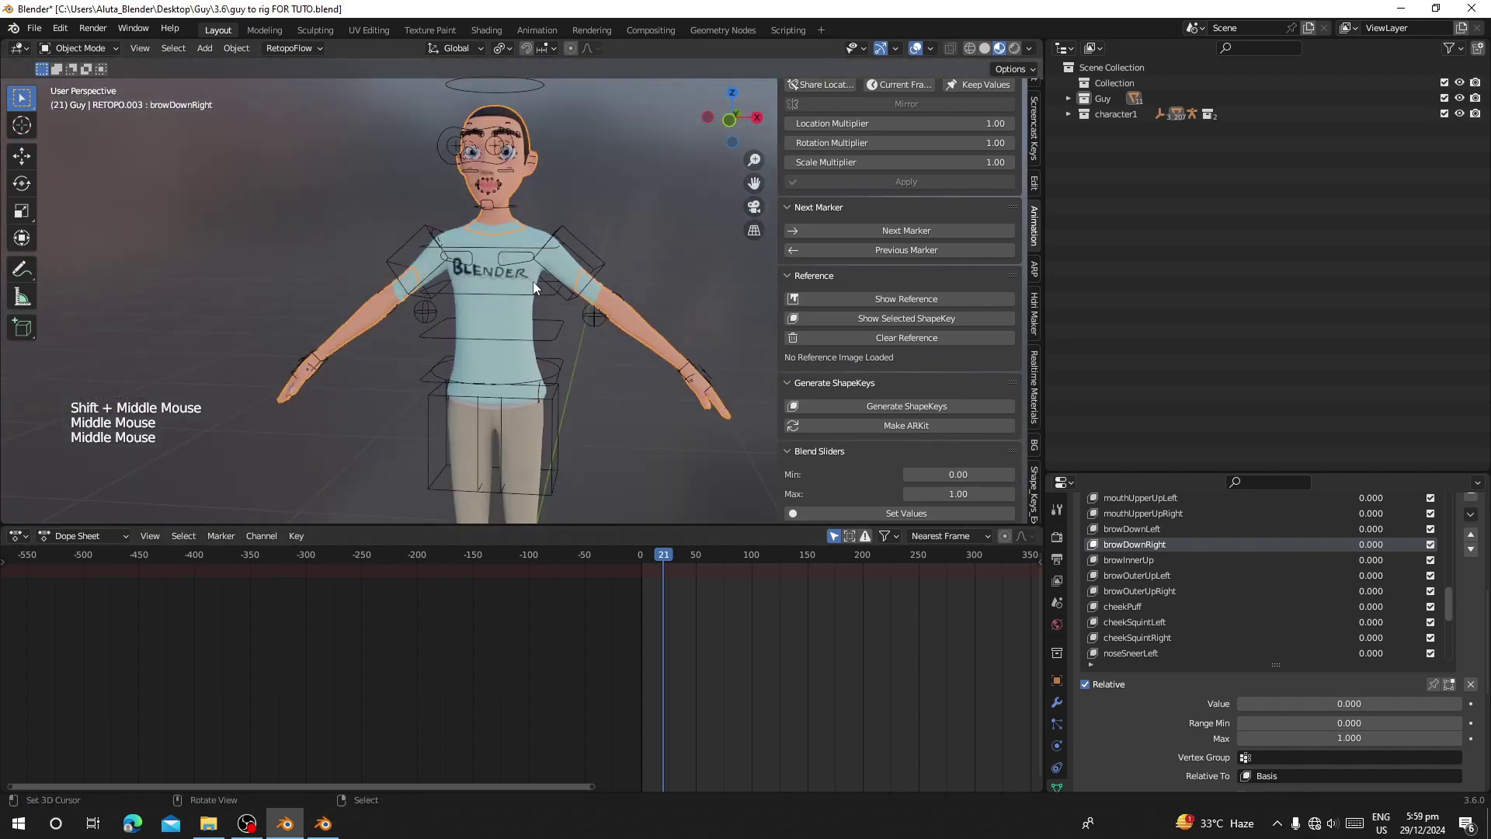
{"action": "left_click", "coordinate": [320, 826]}
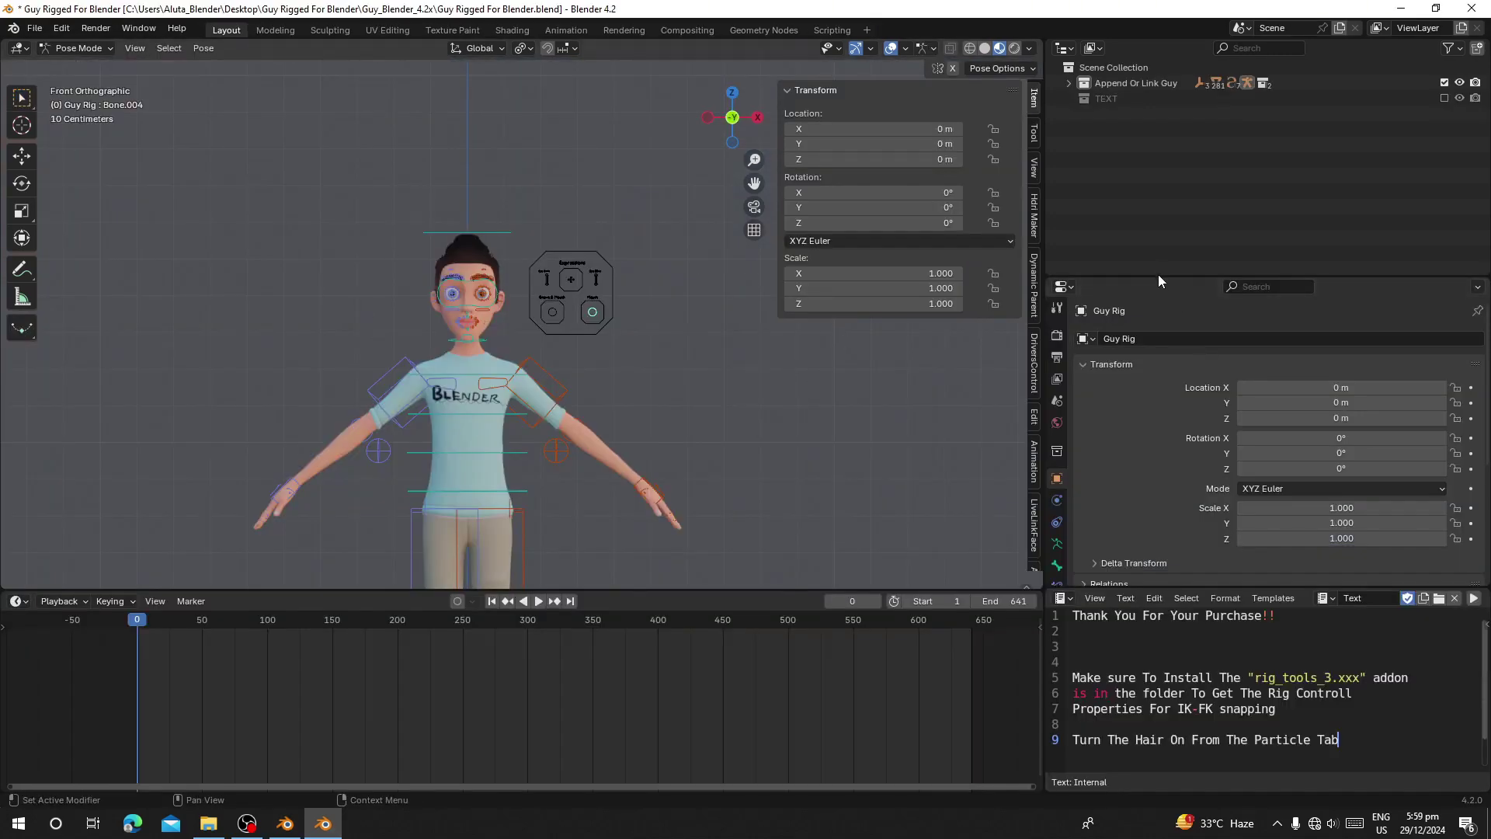
{"action": "scroll", "coordinate": [674, 361], "scroll_direction": "up", "scroll_amount": 3}
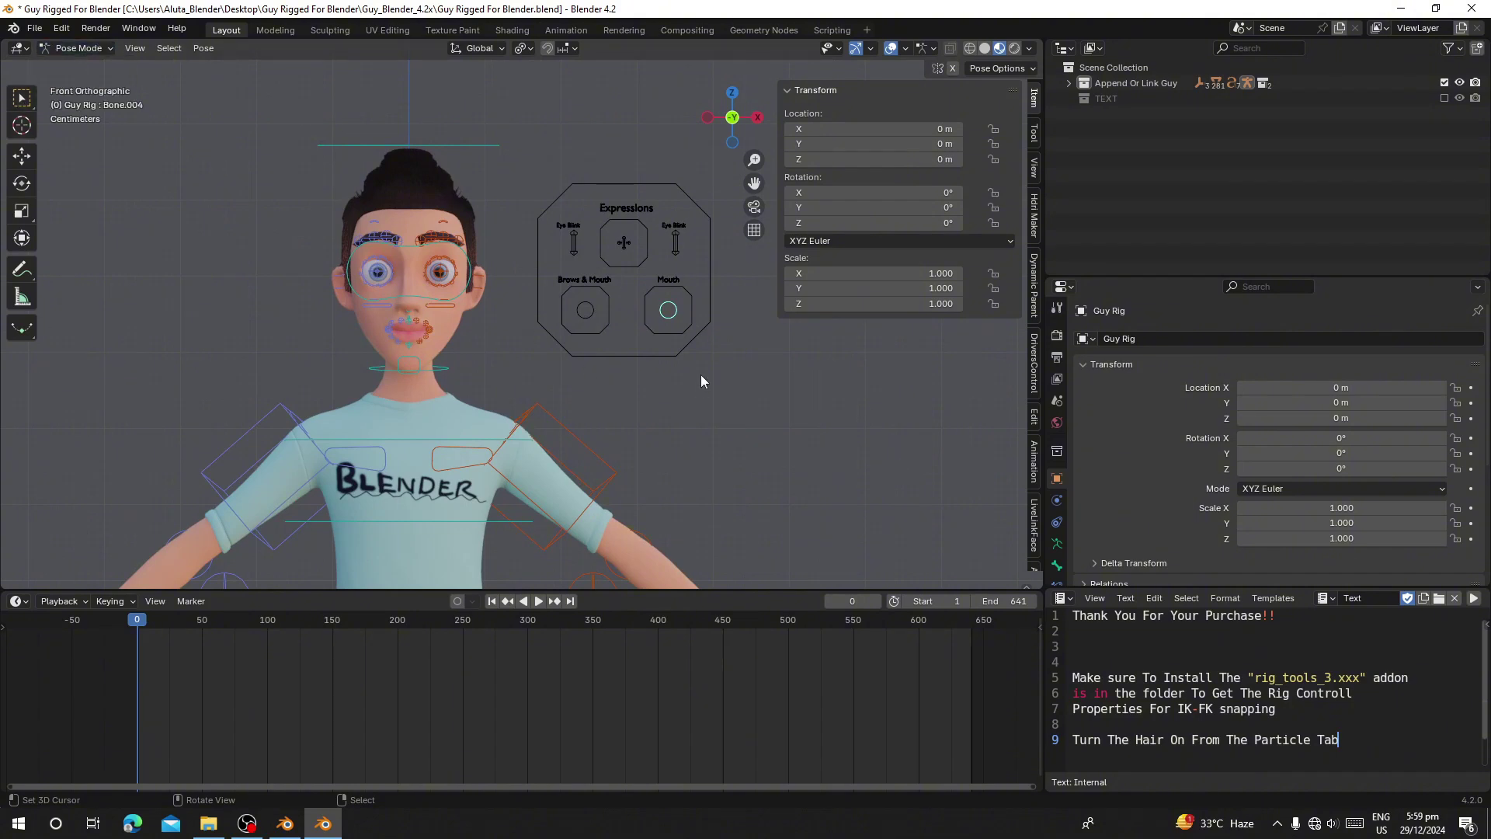
{"action": "scroll", "coordinate": [702, 376], "scroll_direction": "up", "scroll_amount": 2}
{"action": "key", "text": "g"}
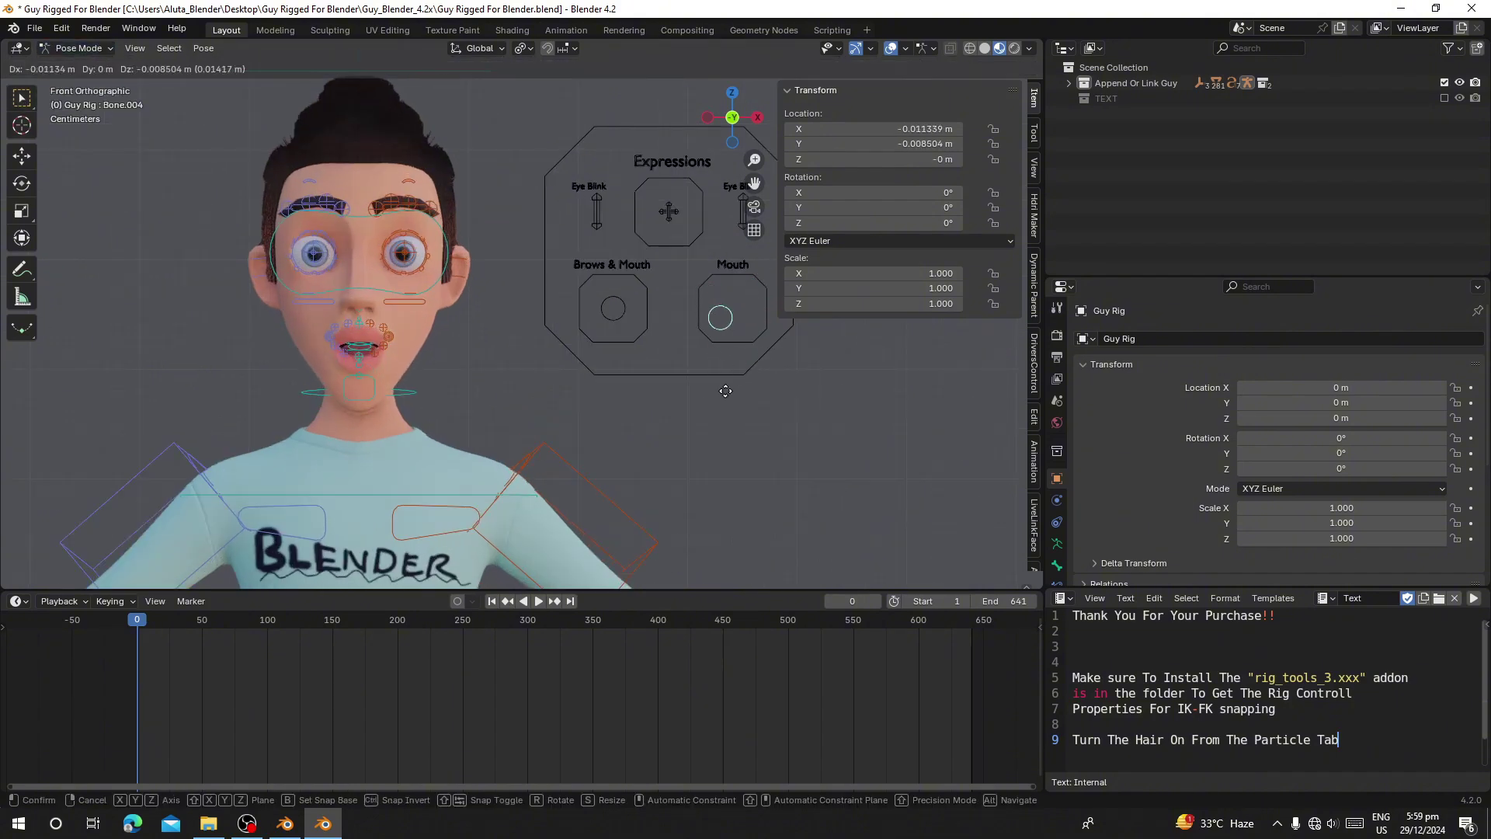
{"action": "key", "text": "Escape"}
{"action": "key", "text": "g"}
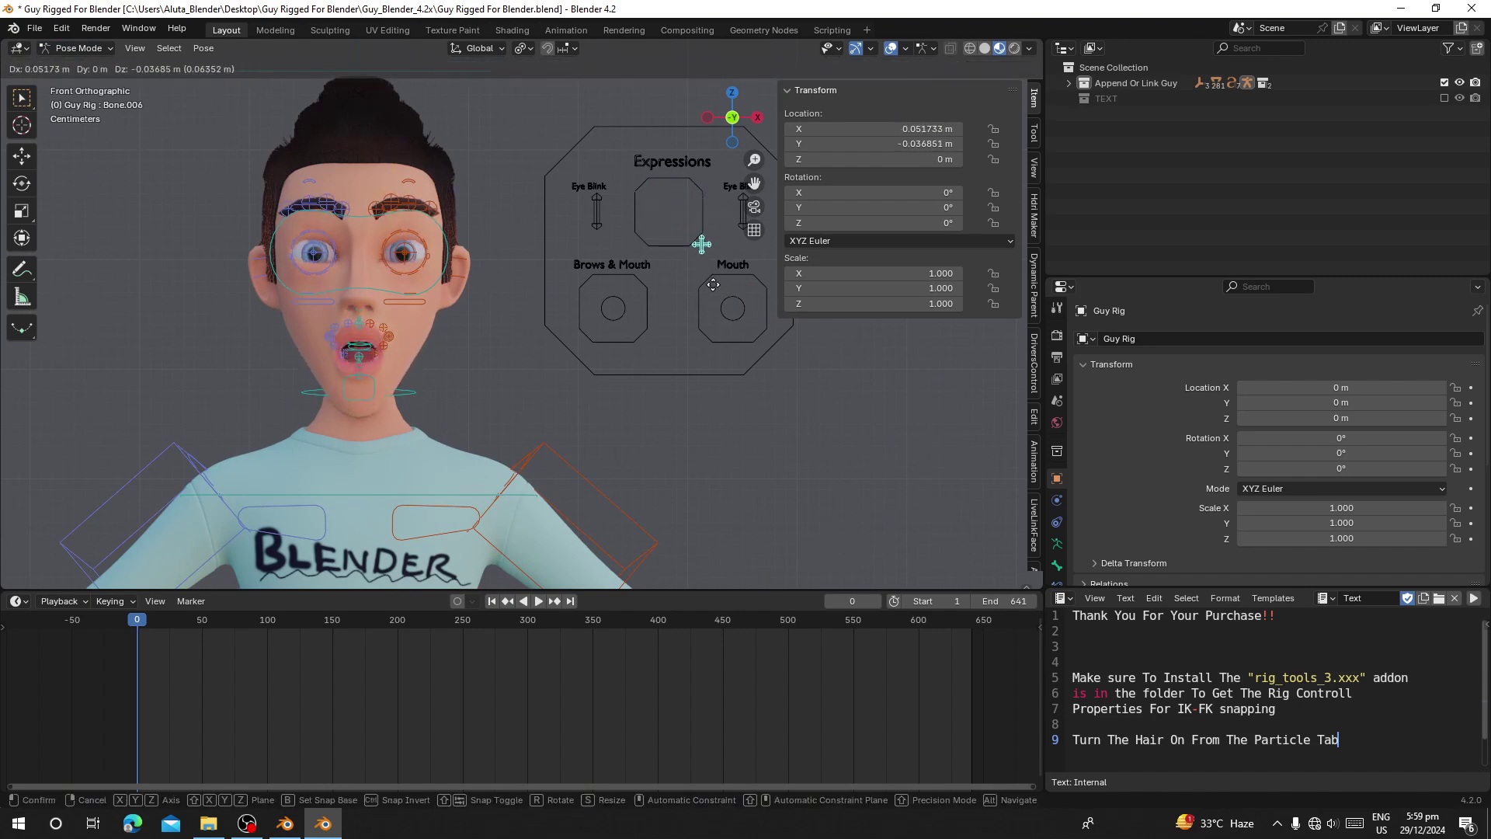
{"action": "right_click", "coordinate": [651, 223]}
{"action": "scroll", "coordinate": [661, 310], "scroll_direction": "down", "scroll_amount": 4}
{"action": "middle_click_drag", "start_coordinate": [676, 391], "coordinate": [558, 153], "text": "shift"}
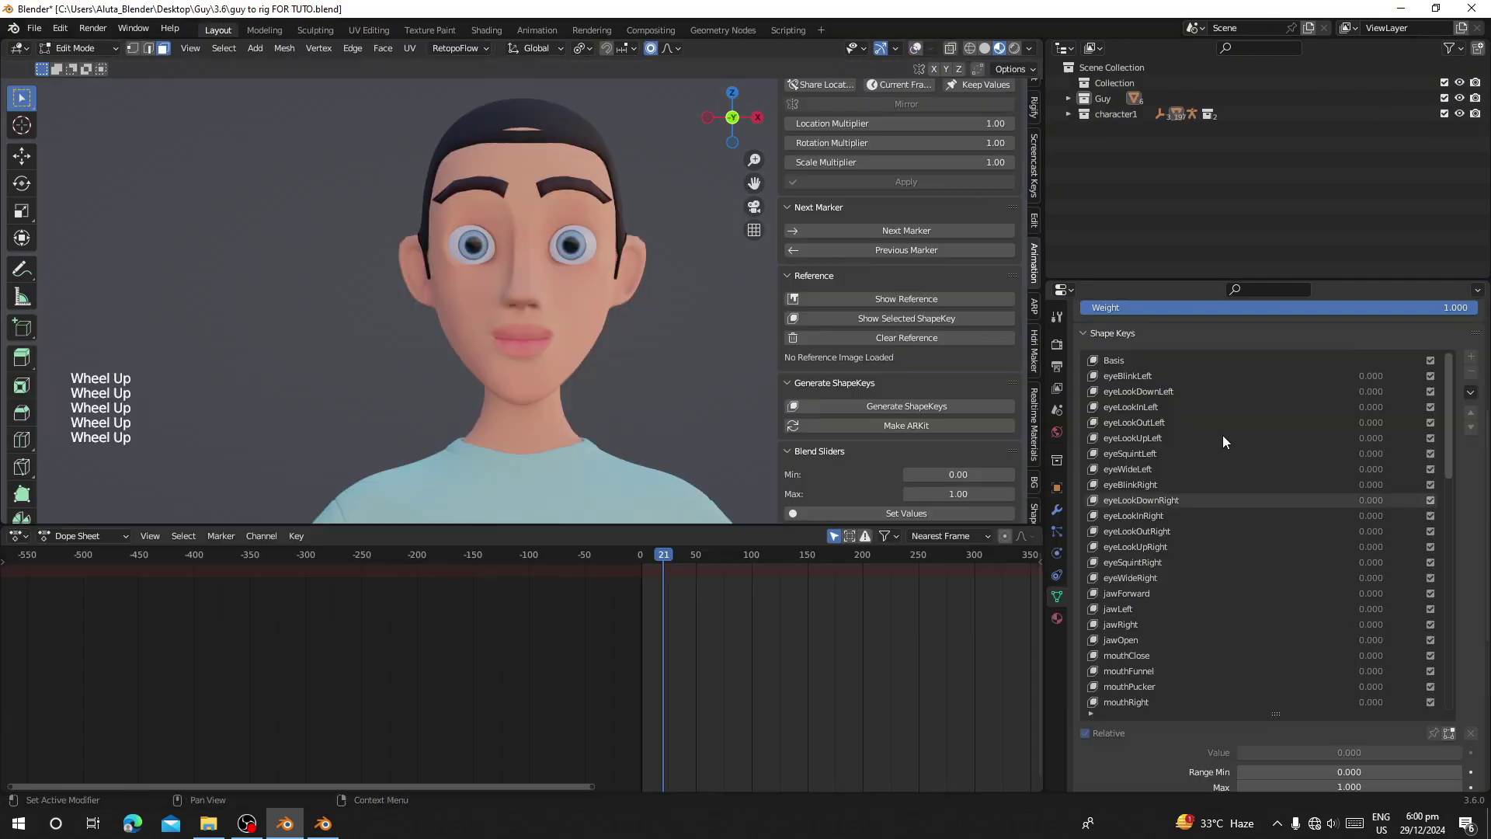
Preview each shape key from eyeBlinkLeft through the eye, jaw, mouth, brow and nose keys to Joy and Anger
{"action": "left_click", "coordinate": [1157, 377]}
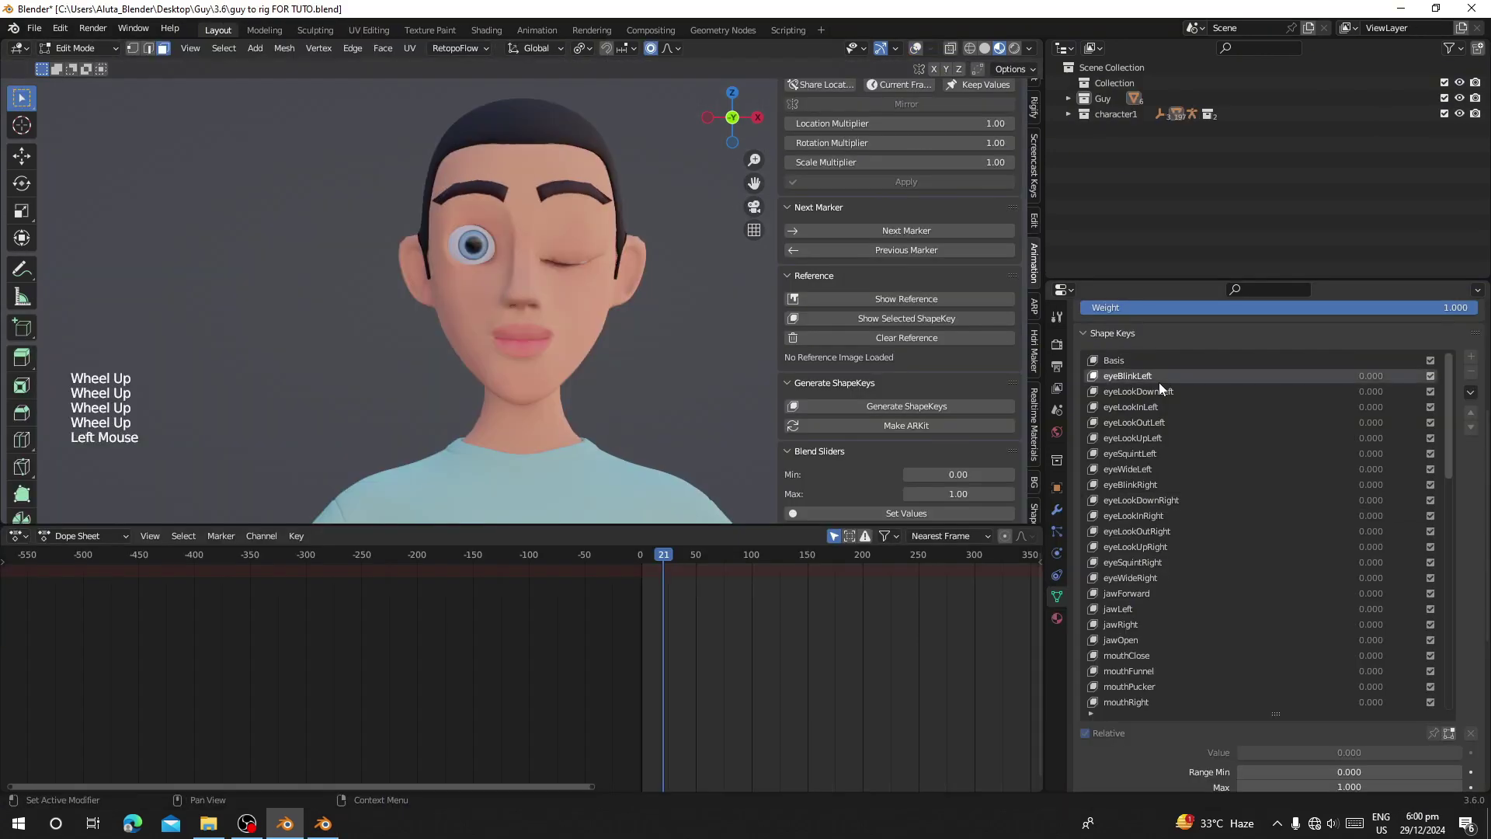
{"action": "key", "text": "Down"}
{"action": "key", "text": "Down"}
{"action": "key", "text": "Down"}
{"action": "key", "text": "Down"}
{"action": "key", "text": "Down"}
{"action": "key", "text": "Down"}
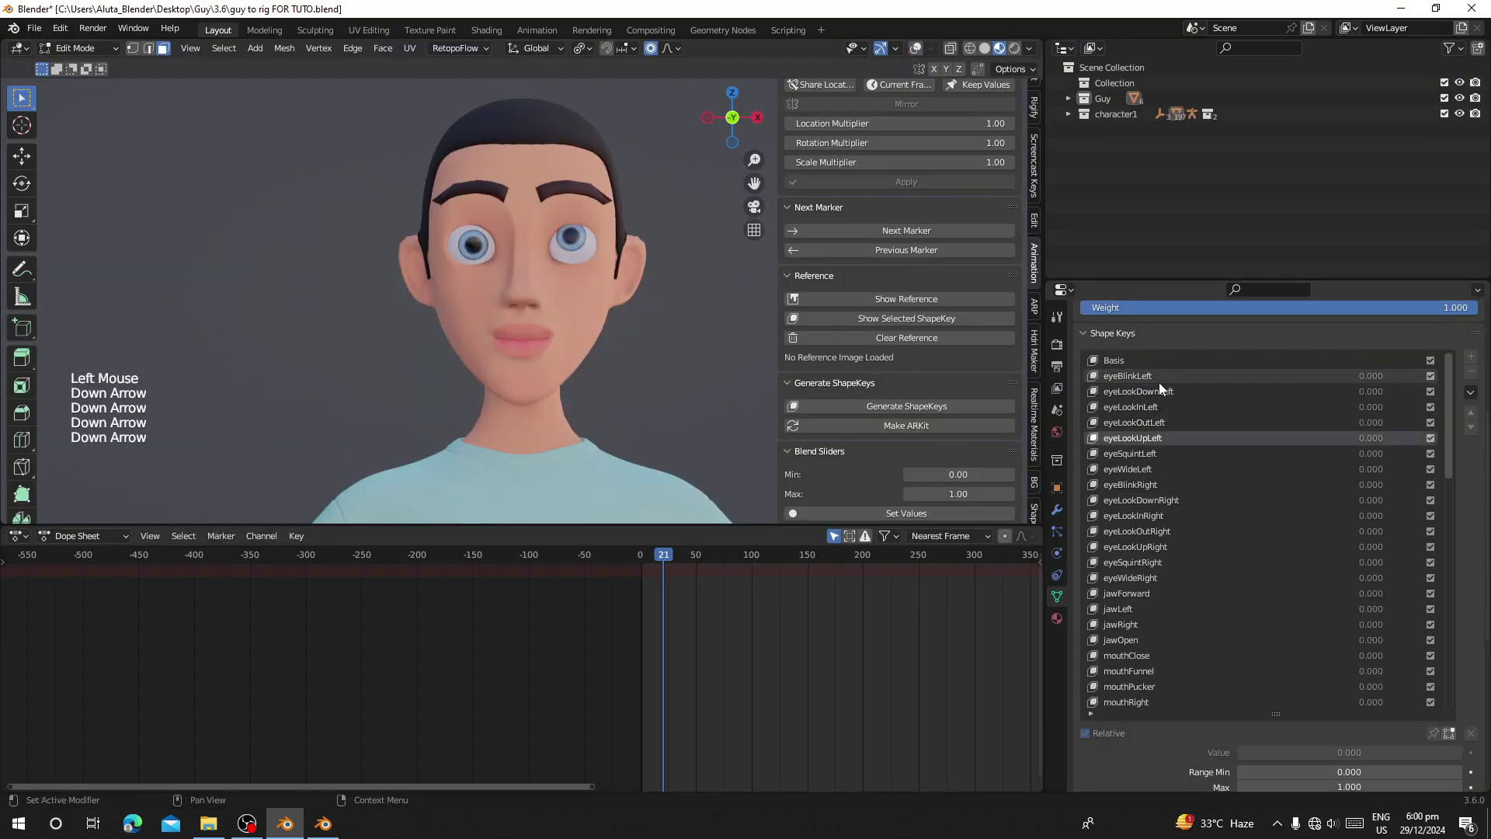
{"action": "key", "text": "Down"}
{"action": "key", "text": "Down"}
{"action": "key", "text": "Down"}
{"action": "key", "text": "Down"}
{"action": "key", "text": "Down"}
{"action": "key", "text": "Down"}
{"action": "key", "text": "Down"}
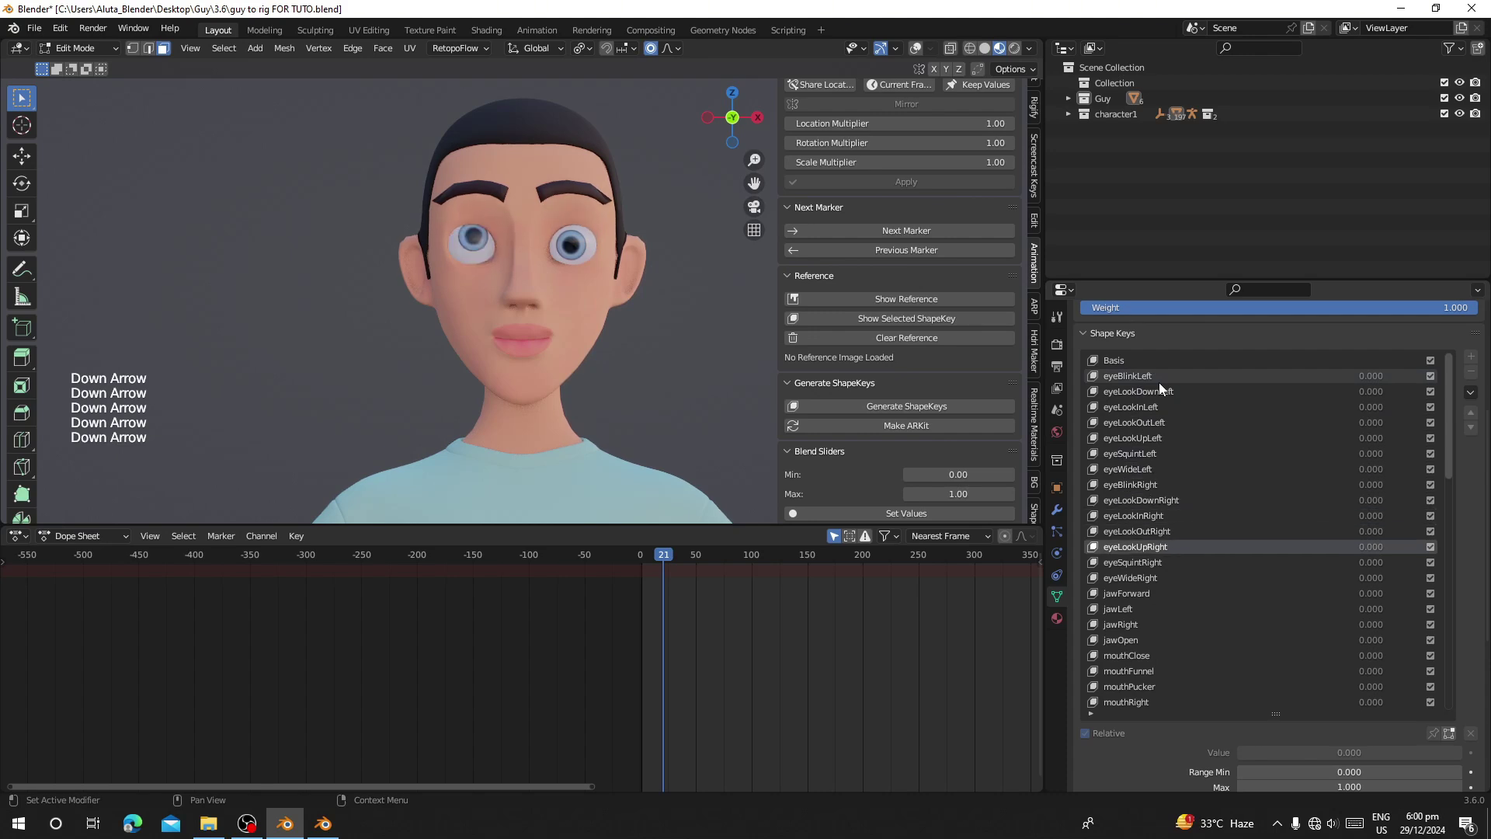
{"action": "key", "text": "Down"}
{"action": "key", "text": "Down"}
{"action": "key", "text": "Down"}
{"action": "key", "text": "Down"}
{"action": "key", "text": "Down"}
{"action": "key", "text": "Down"}
{"action": "key", "text": "Down"}
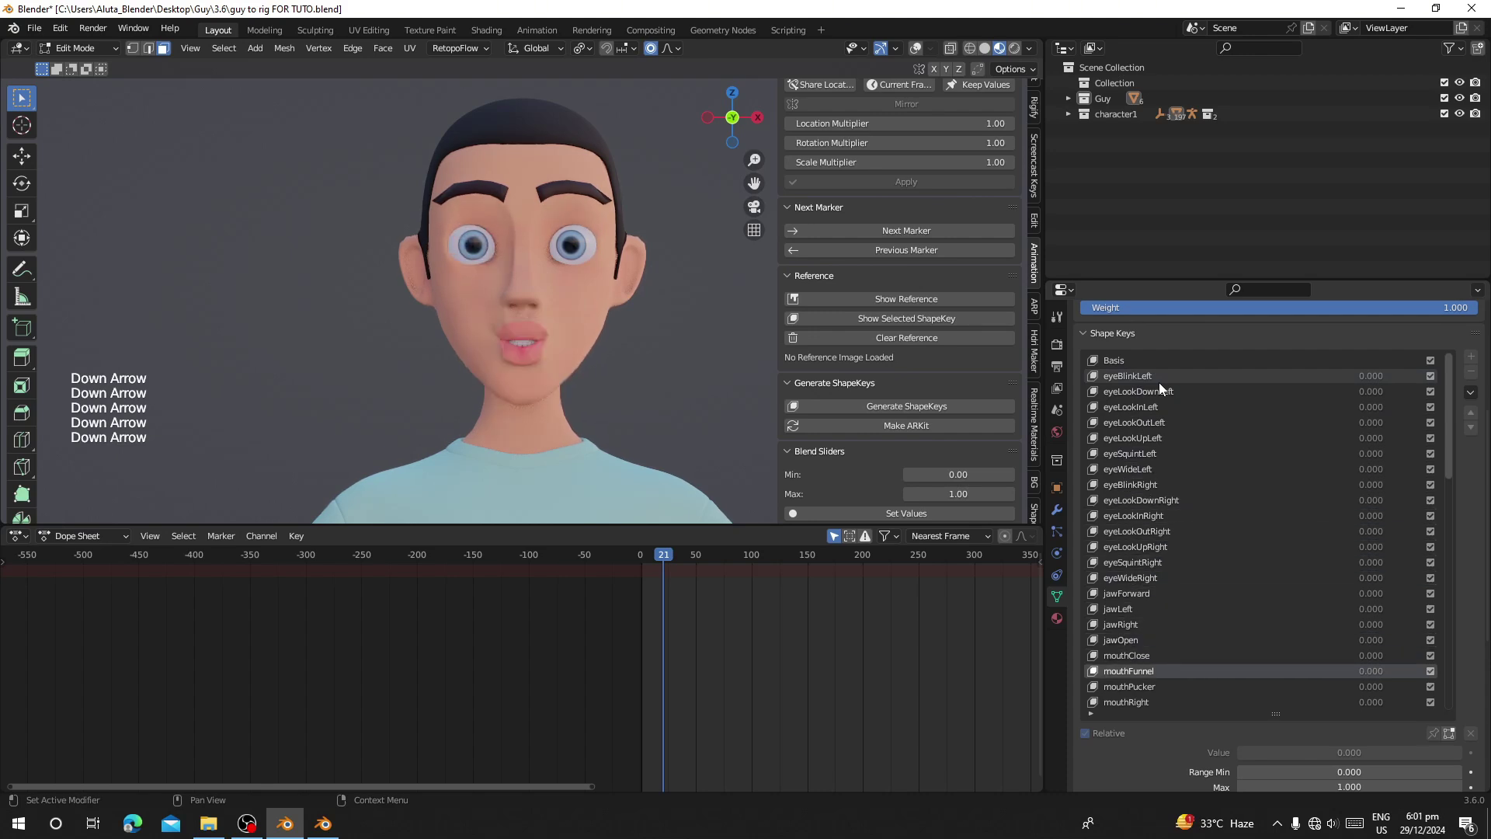
{"action": "key", "text": "Down"}
{"action": "key", "text": "Down"}
{"action": "key", "text": "Down"}
{"action": "key", "text": "Down"}
{"action": "key", "text": "Down"}
{"action": "key", "text": "Down"}
{"action": "key", "text": "Down"}
{"action": "key", "text": "Down"}
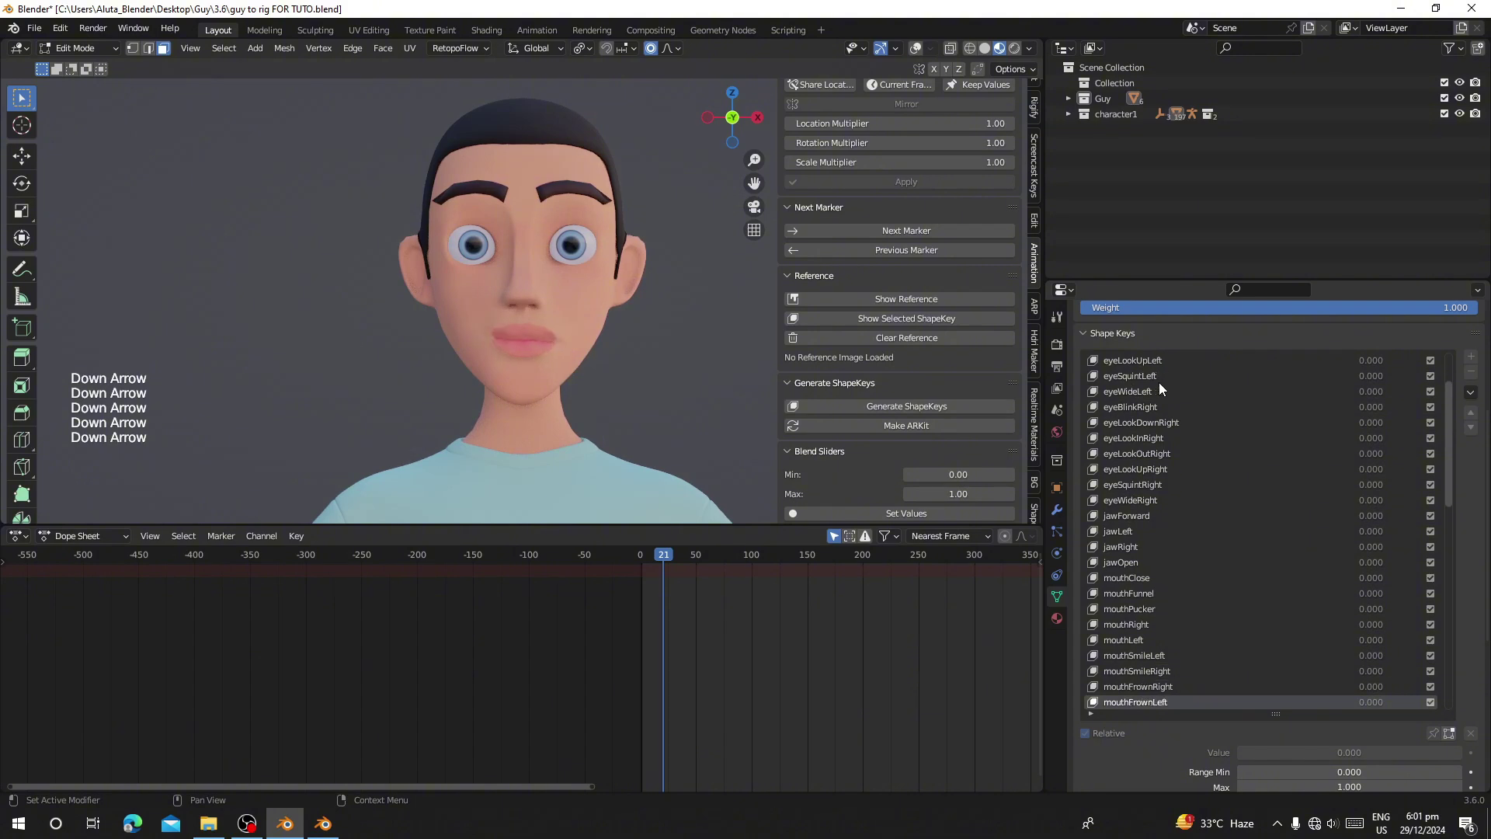
{"action": "key", "text": "Down"}
{"action": "key", "text": "Down"}
{"action": "key", "text": "Down"}
{"action": "key", "text": "Down"}
{"action": "key", "text": "Down"}
{"action": "key", "text": "Down"}
{"action": "key", "text": "Down"}
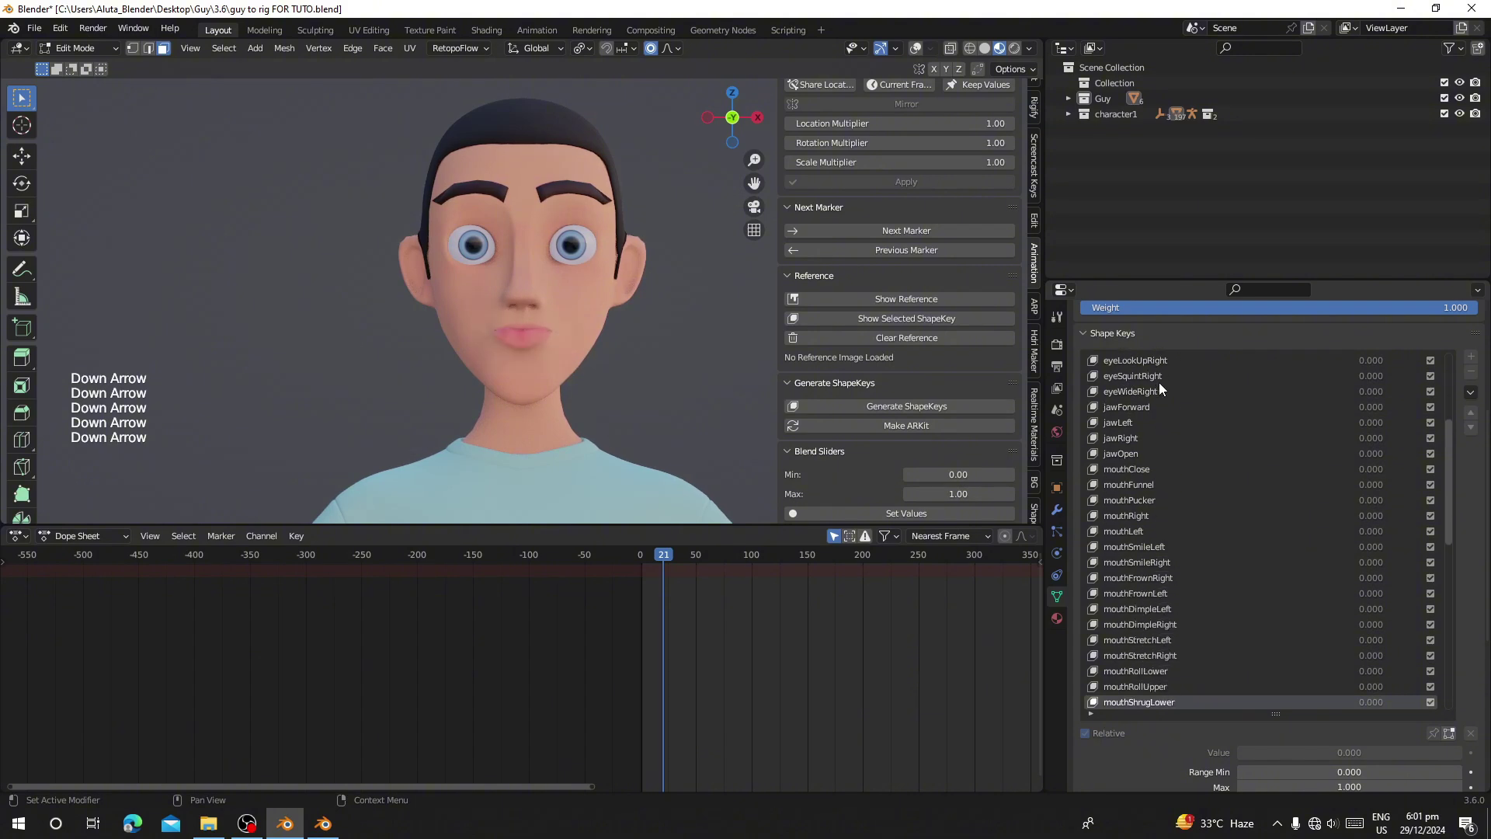
{"action": "key", "text": "Down"}
{"action": "key", "text": "Down"}
{"action": "key", "text": "Down"}
{"action": "key", "text": "Down"}
{"action": "key", "text": "Down"}
{"action": "key", "text": "Down"}
{"action": "key", "text": "Down"}
{"action": "key", "text": "Down"}
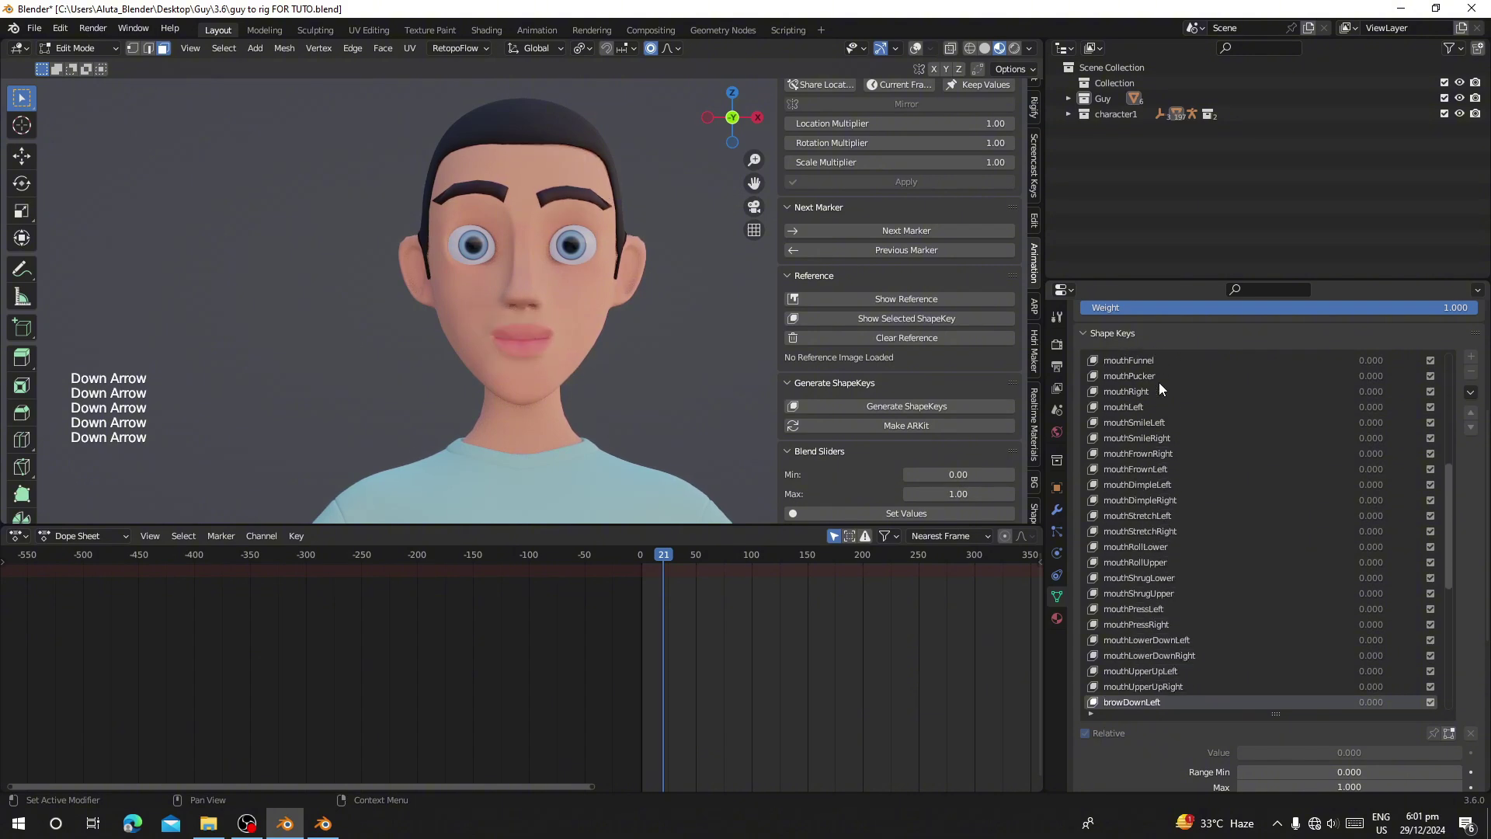
{"action": "key", "text": "Down"}
{"action": "key", "text": "Down"}
{"action": "key", "text": "Down"}
{"action": "key", "text": "Down"}
{"action": "key", "text": "Down"}
{"action": "key", "text": "Down"}
{"action": "key", "text": "Down"}
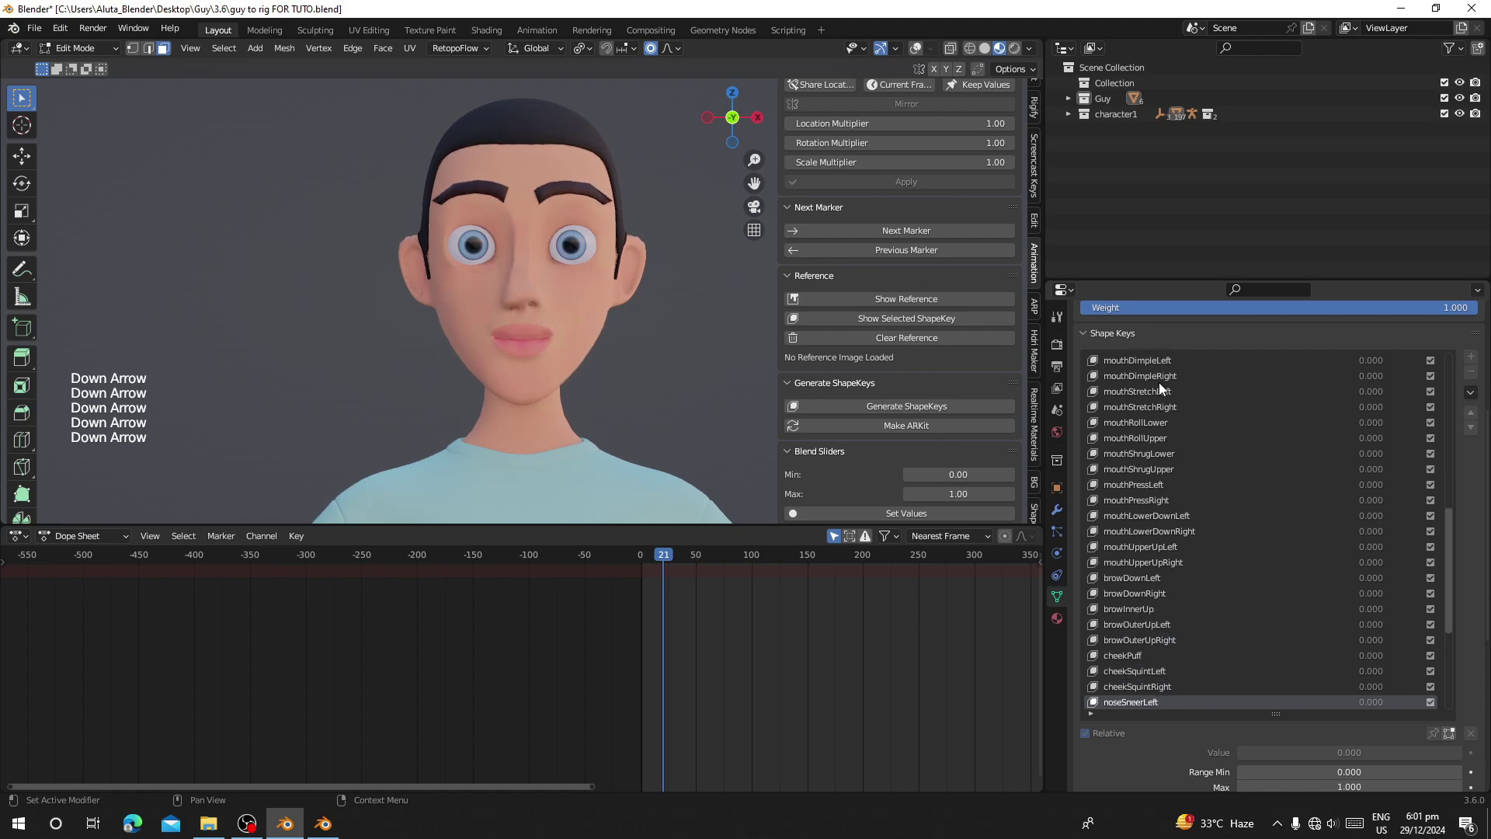
{"action": "key", "text": "Down"}
{"action": "key", "text": "Down"}
{"action": "key", "text": "Down"}
{"action": "key", "text": "Down"}
{"action": "key", "text": "Down"}
{"action": "key", "text": "Down"}
{"action": "key", "text": "Down"}
{"action": "key", "text": "Down"}
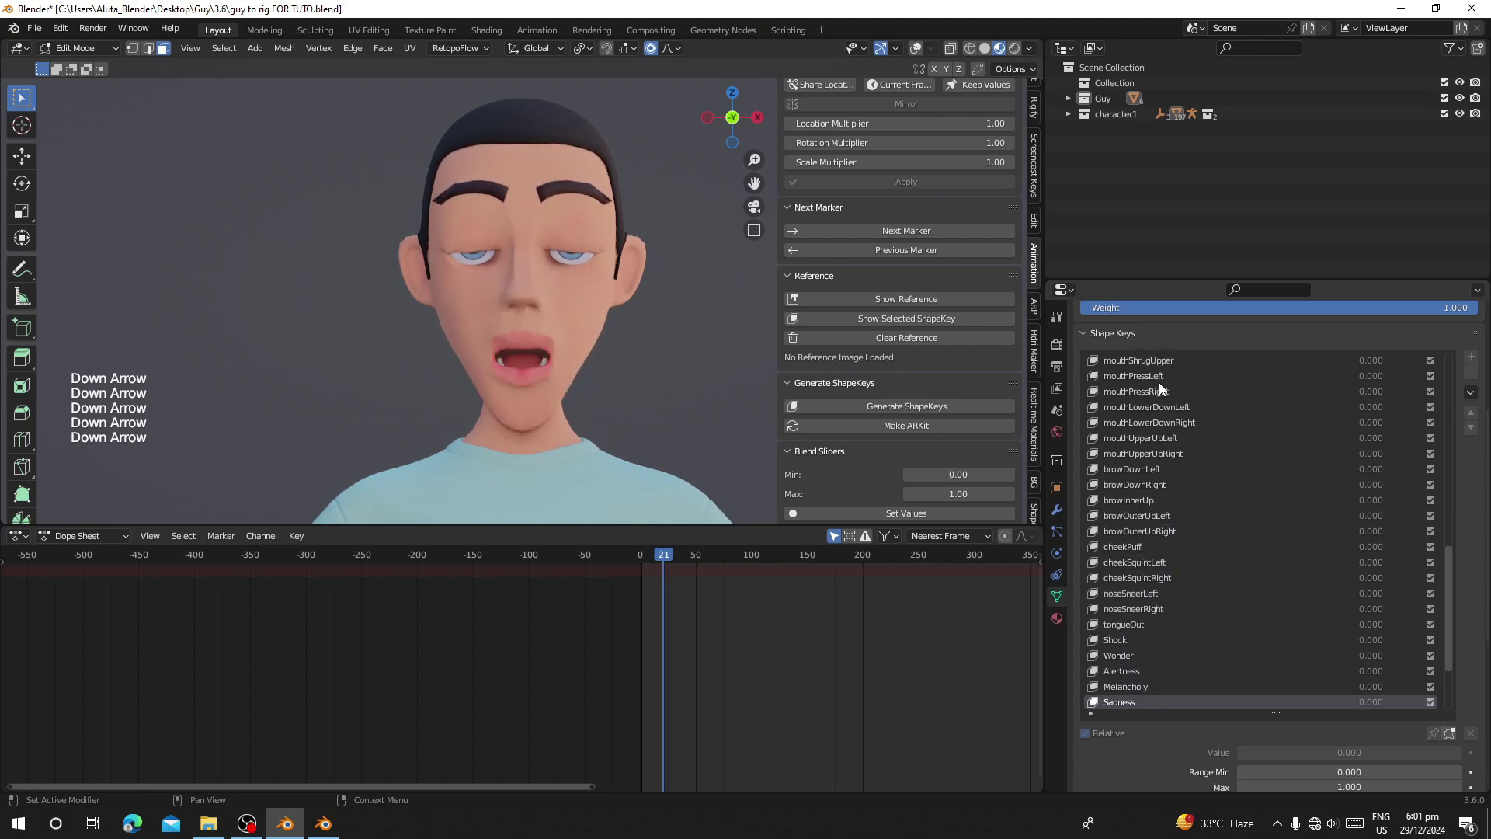
{"action": "key", "text": "Down"}
{"action": "key", "text": "Down"}
{"action": "key", "text": "Down"}
{"action": "key", "text": "Down"}
{"action": "key", "text": "Down"}
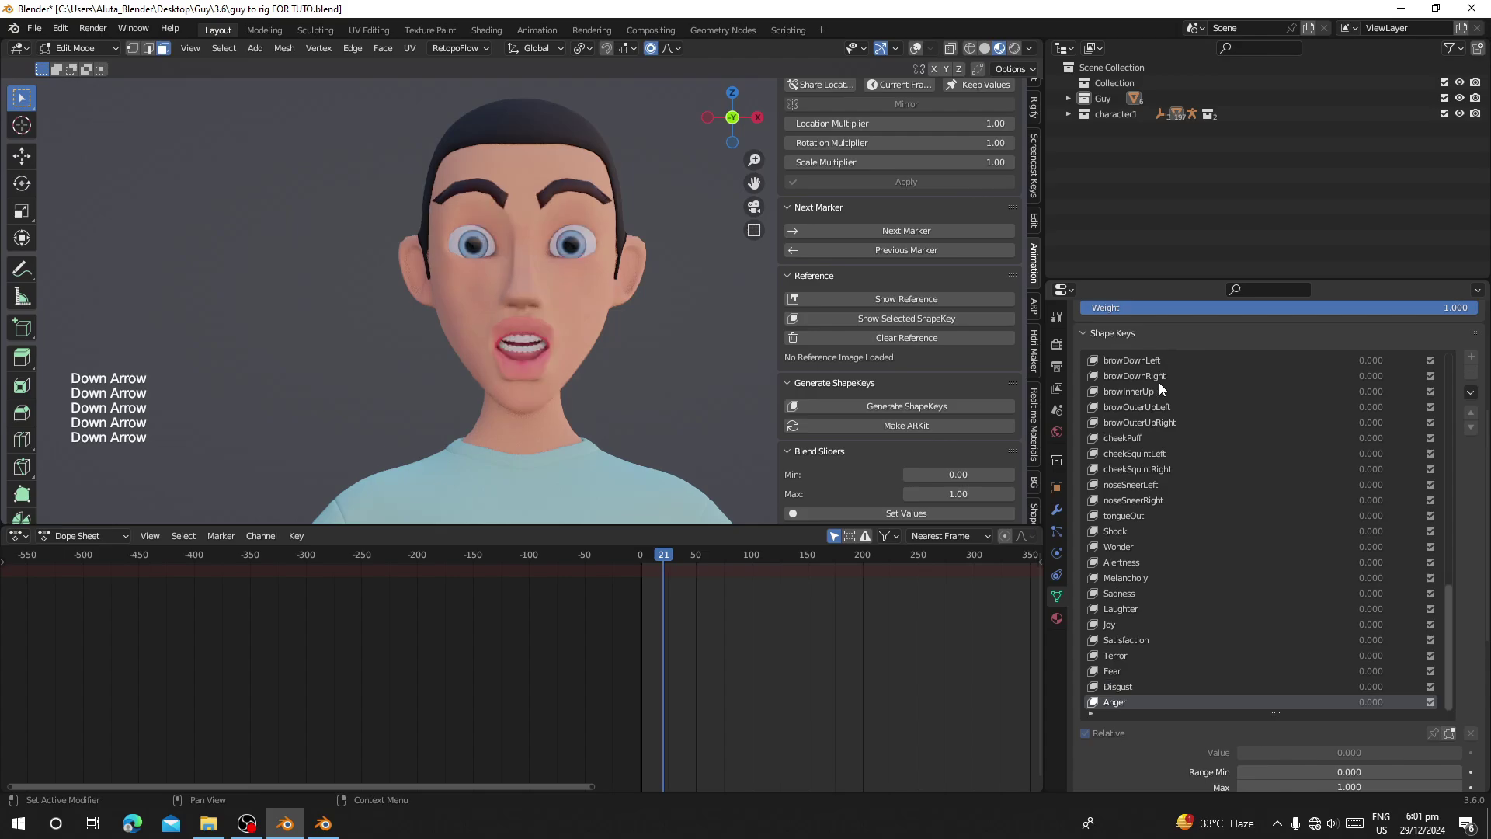